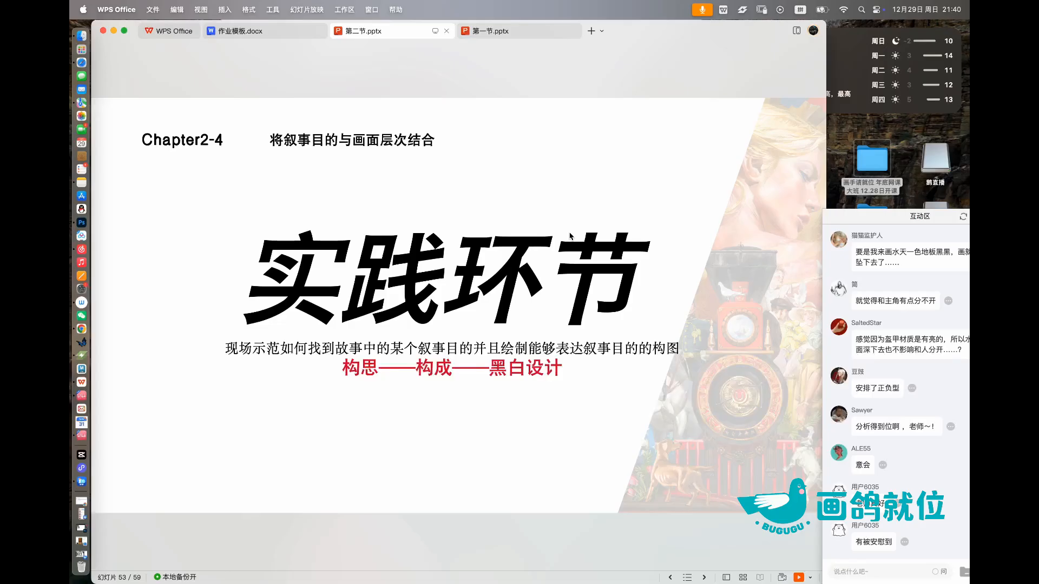
Step: Page forward from the 实践环节 slide through the Chapter2-5 Pinterest reference slides to the Chapter1-2作业 homework slide
click(387, 267)
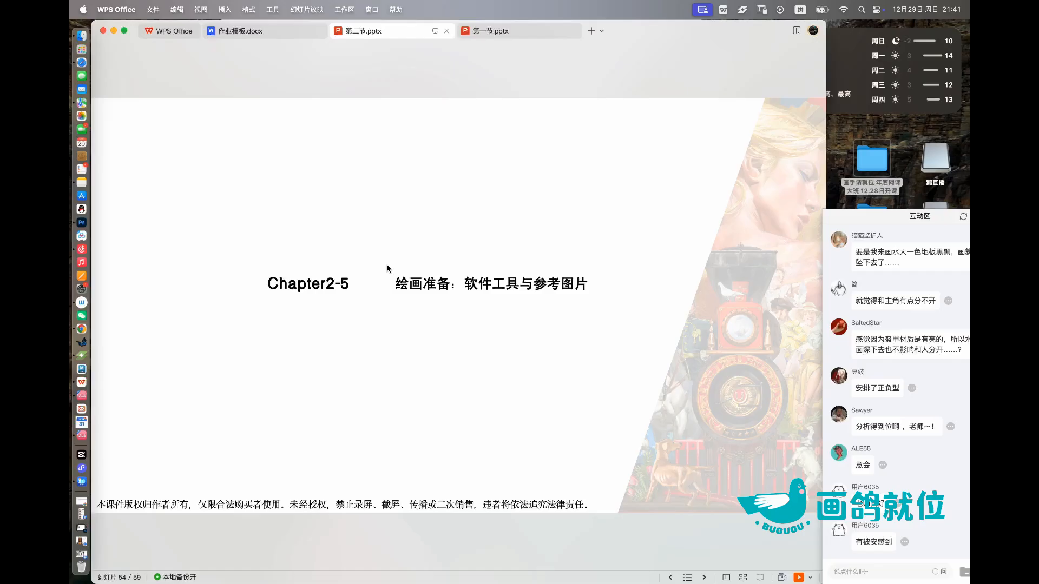
key(Right)
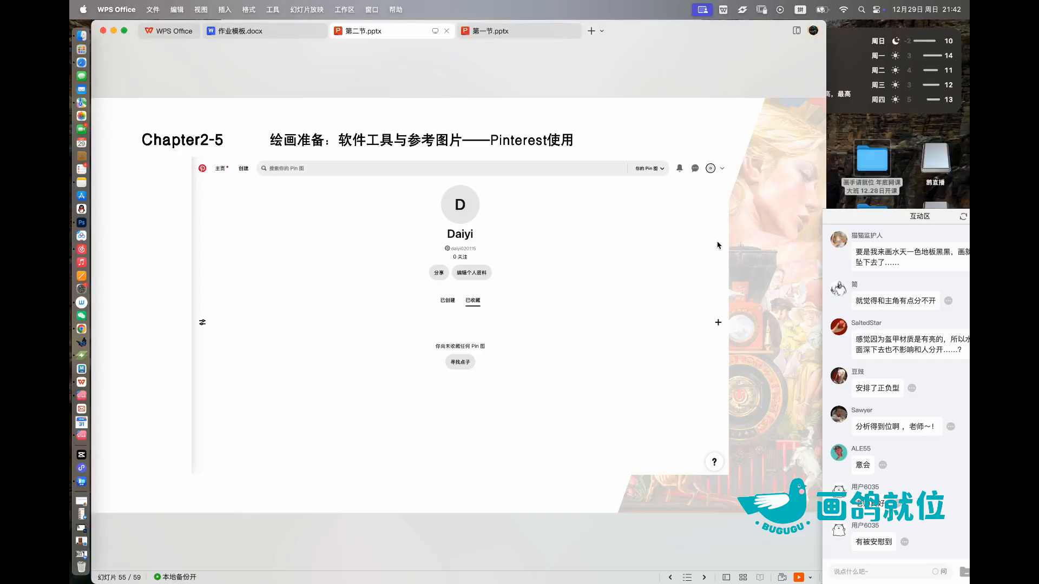
click(692, 238)
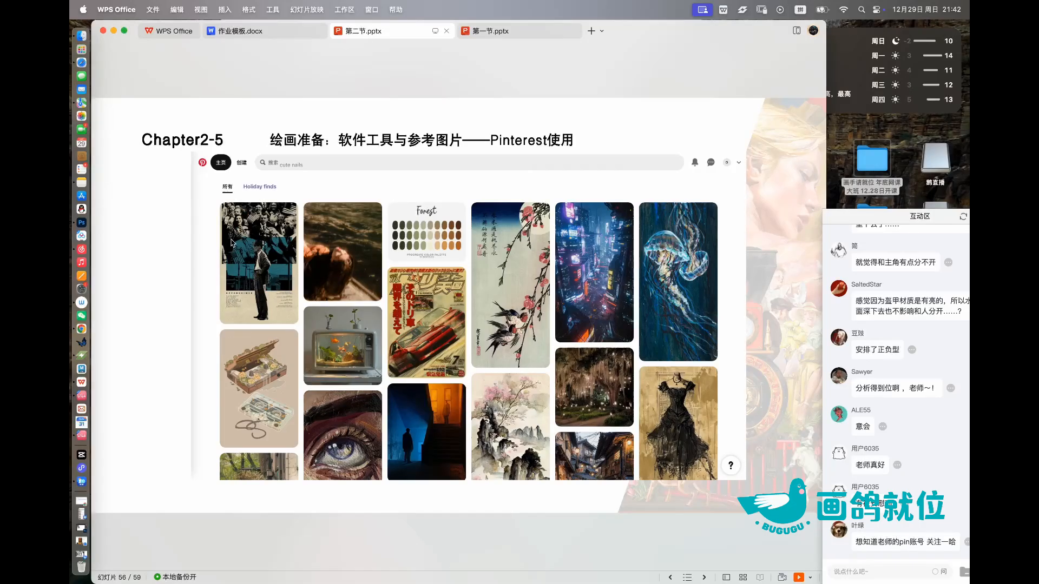
click(425, 165)
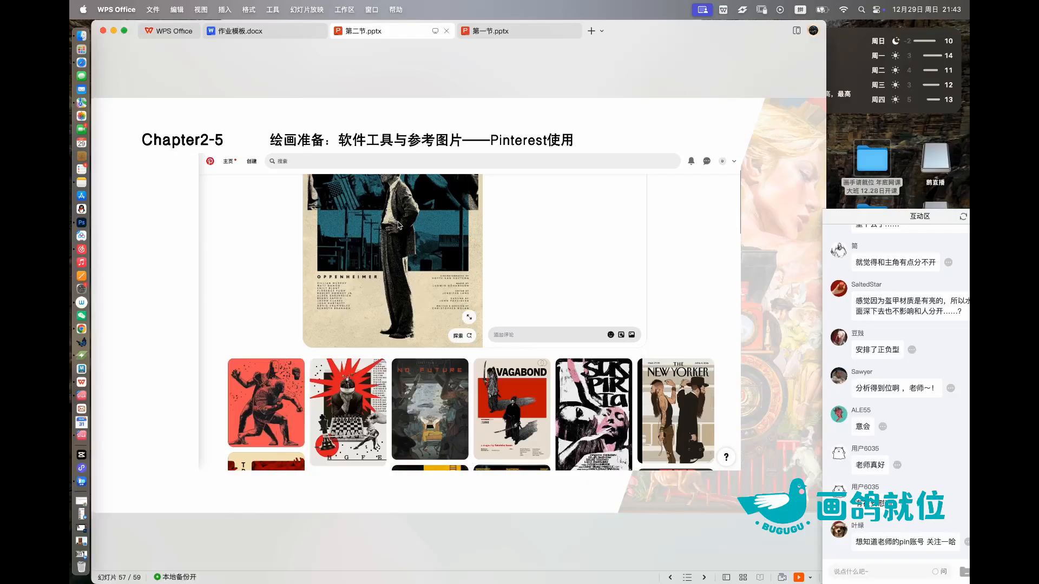
scroll(398, 226, up, 1)
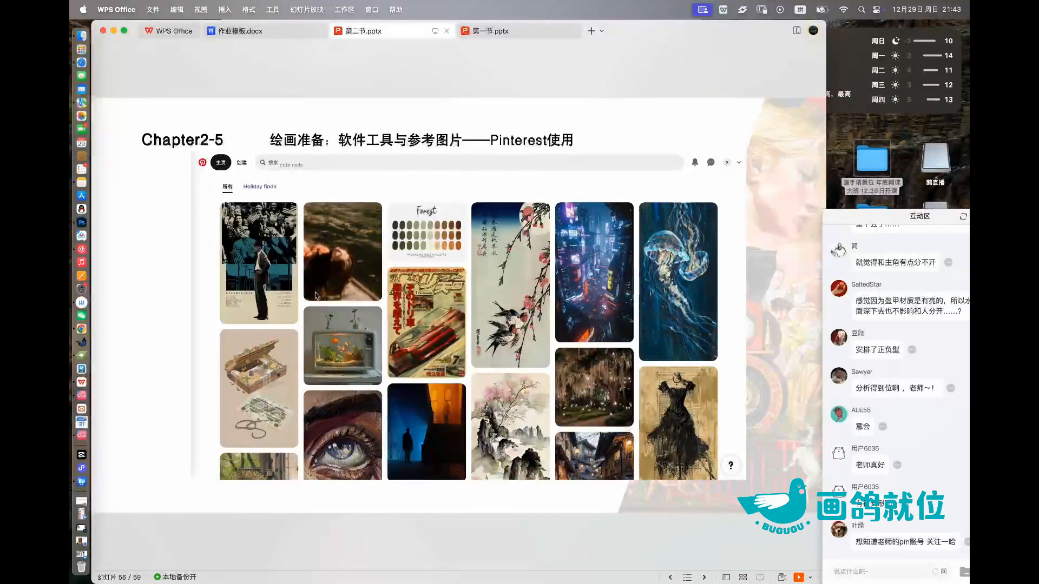
scroll(316, 296, down, 1)
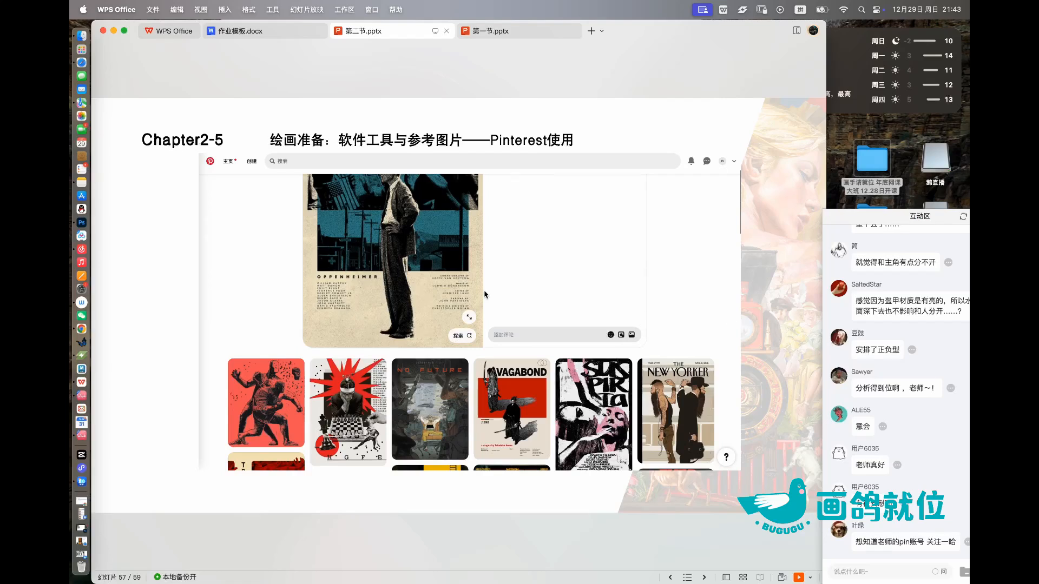
key(Down)
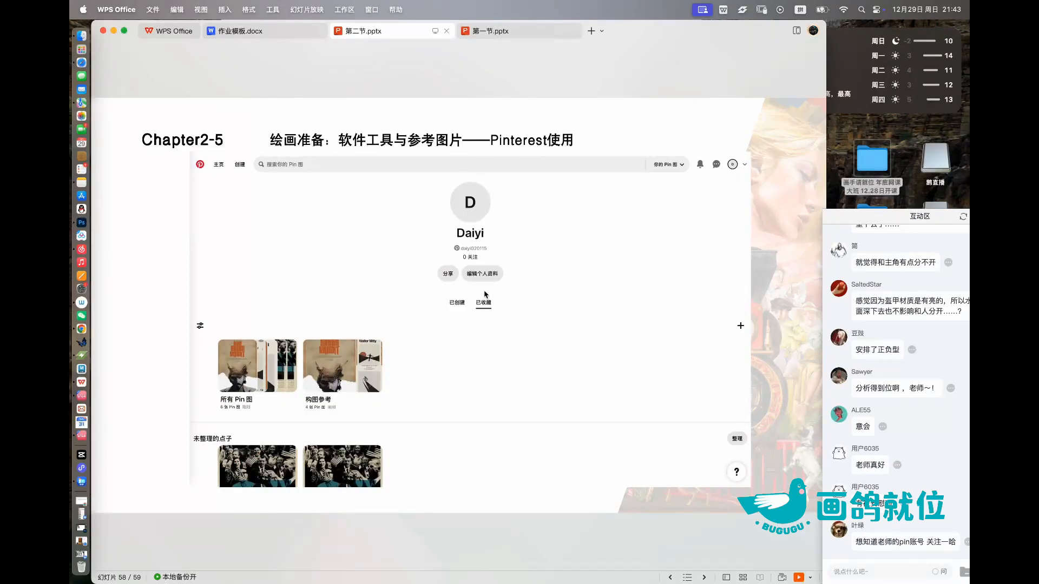
key(Up)
key(Up)
key(Down)
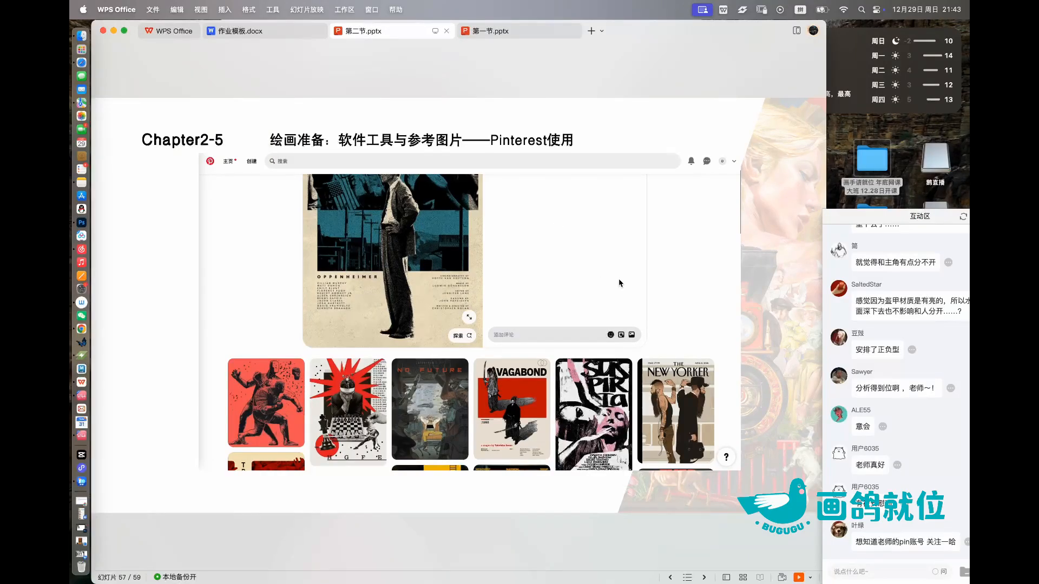
key(Down)
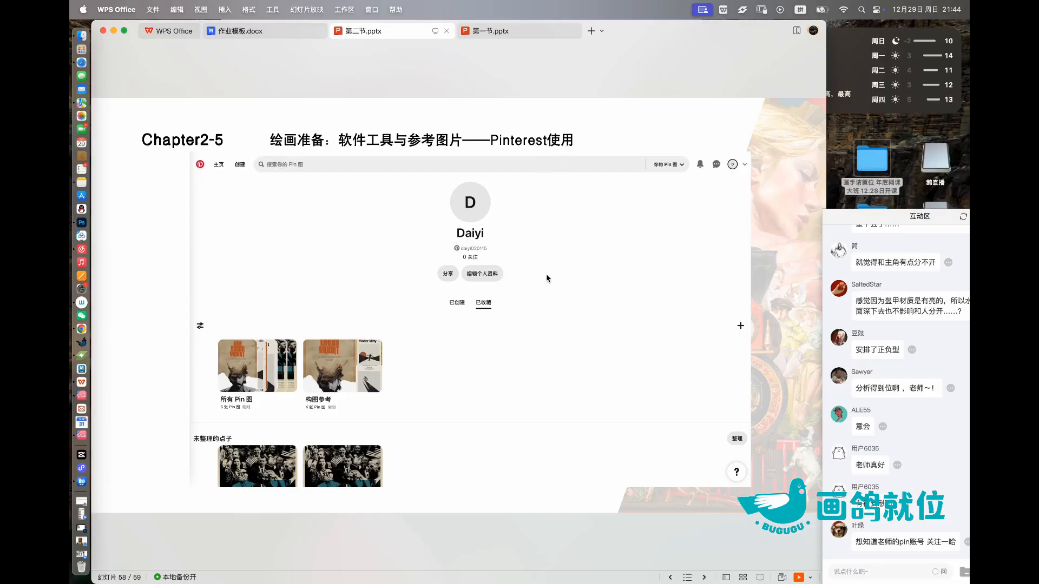
key(Down)
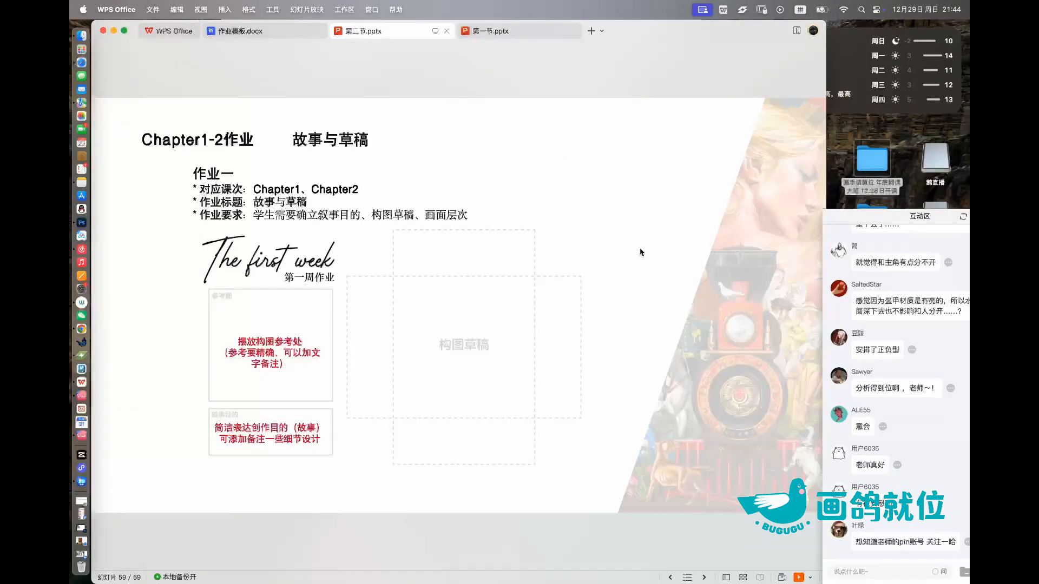
Step: Return to the Chapter2-4 实践环节 slide
key(Up)
key(Up)
key(Up)
key(Up)
key(Up)
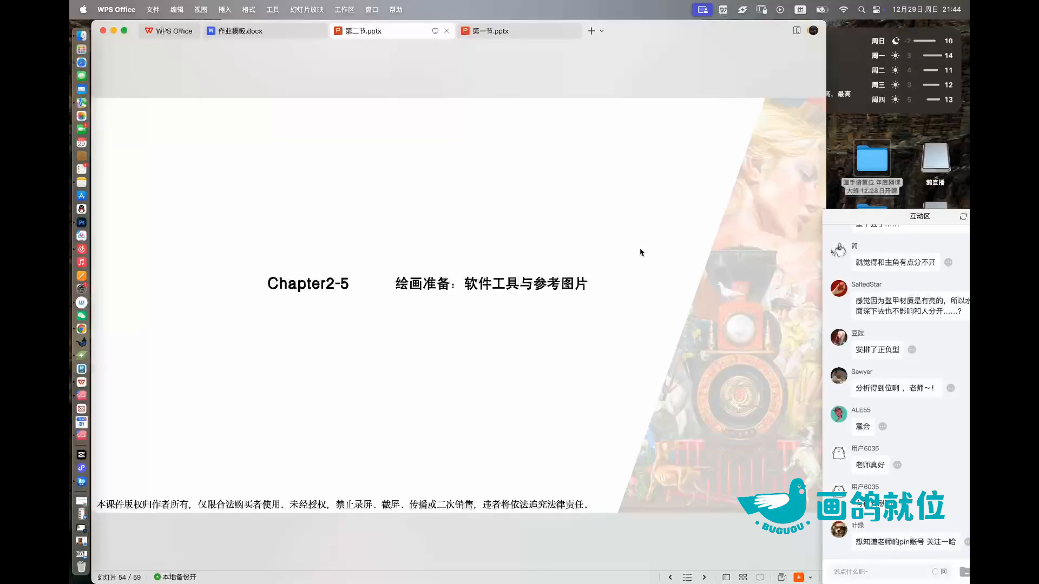
key(Up)
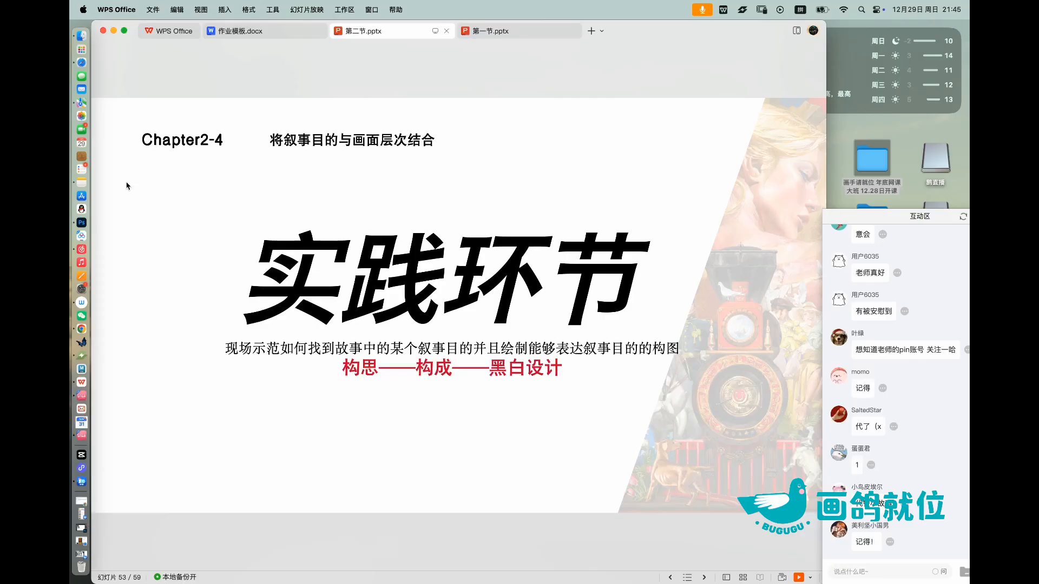
Step: Switch to Photoshop and start a left-aligned text beside the 叙事目的 label, beginning with "一对新人，在"
click(76, 222)
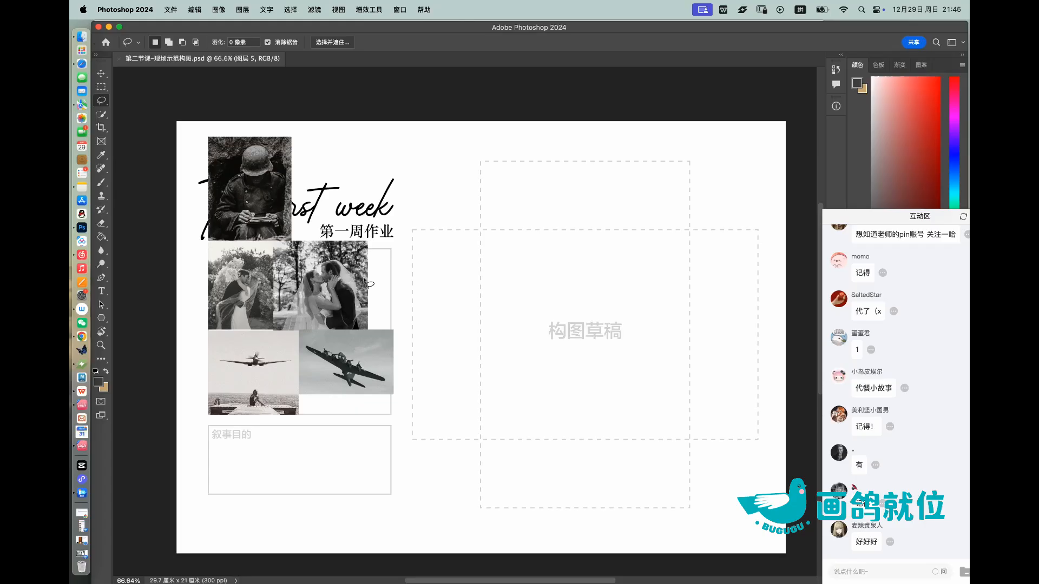
key(t)
click(259, 436)
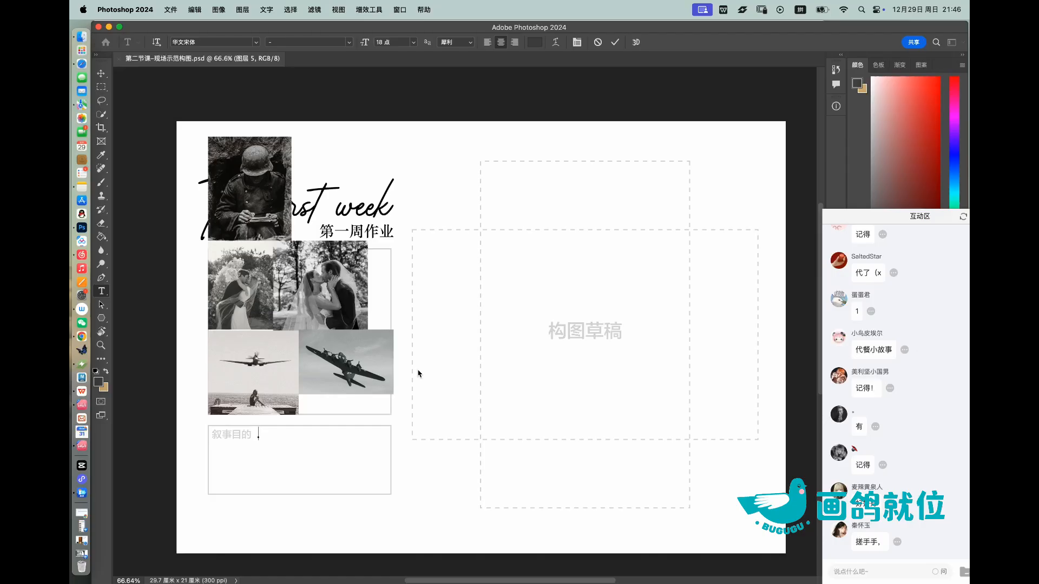
text(yidui)
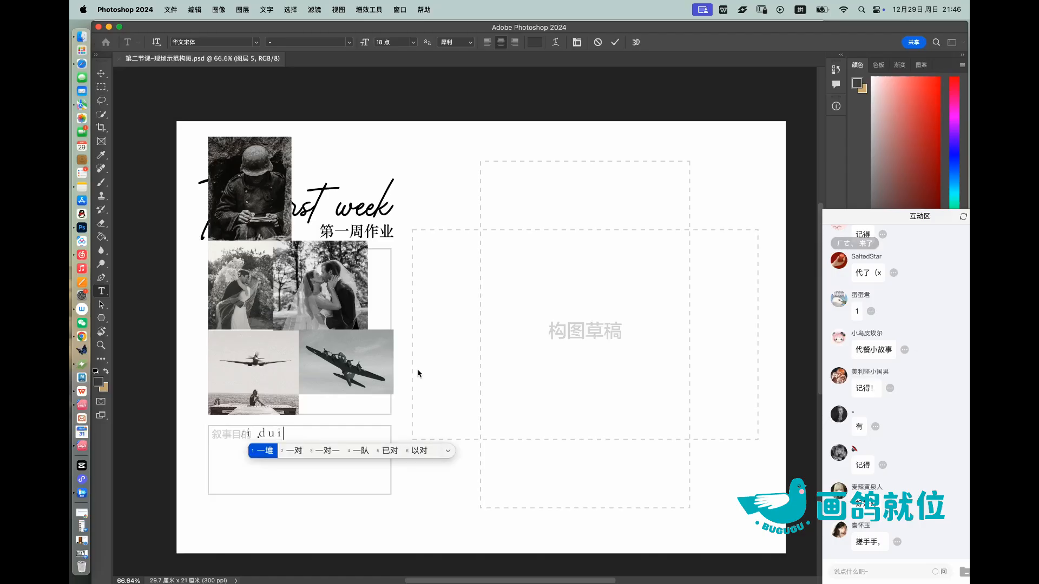
text(2)
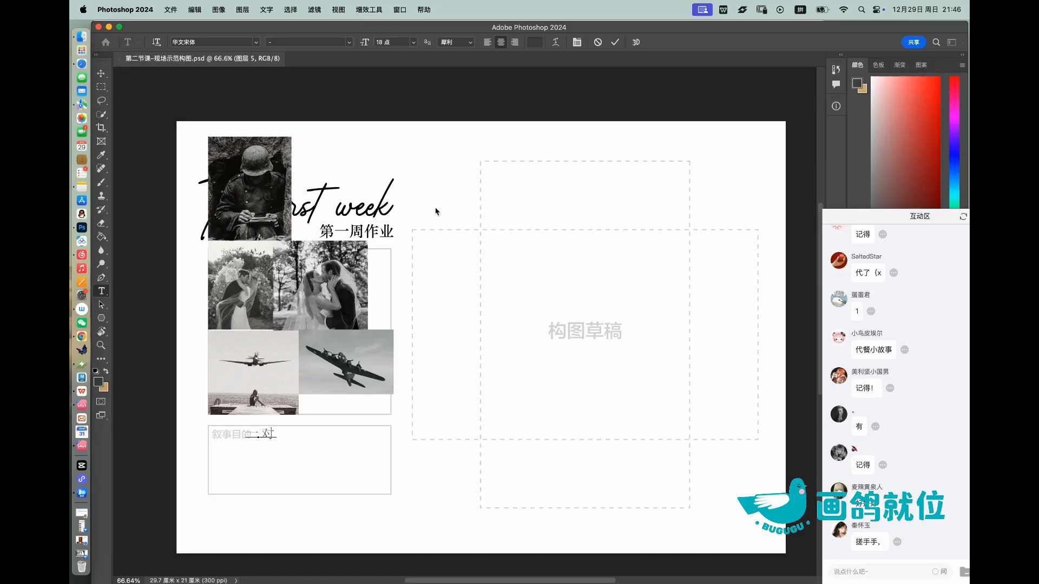
click(488, 42)
text(xinren)
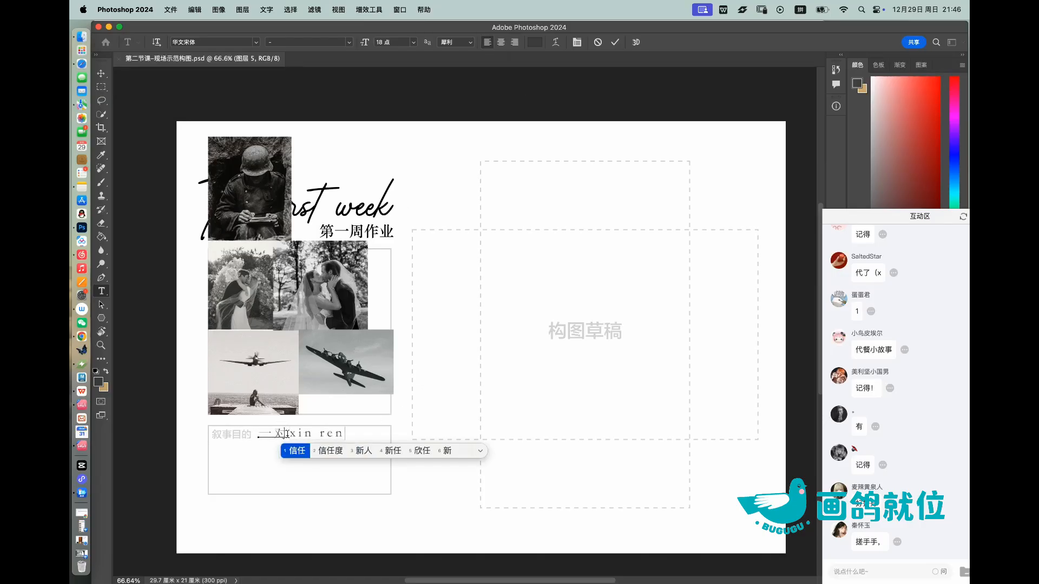
text(3,zai)
key(space)
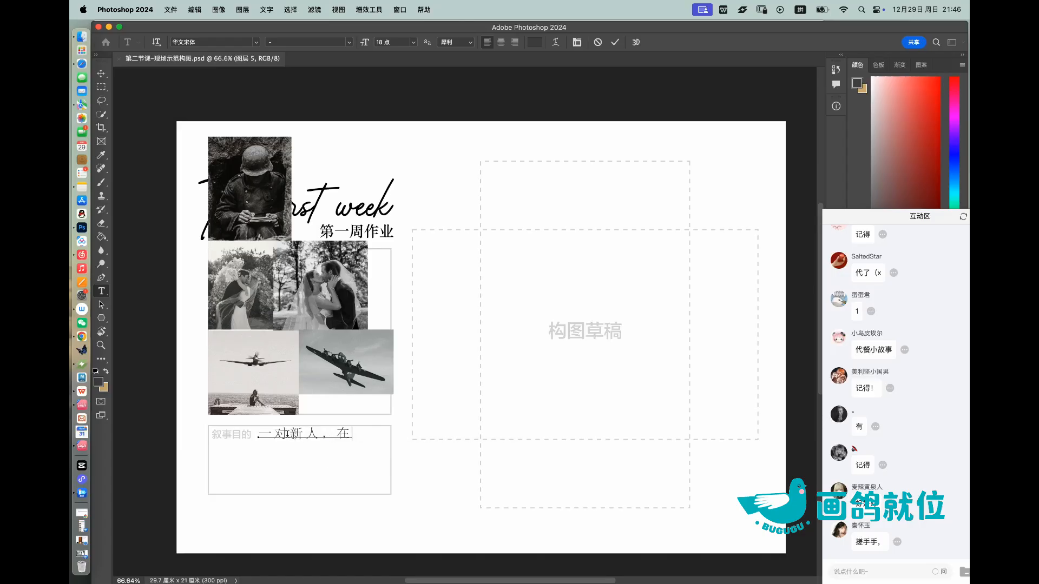
Step: Continue the narrative-purpose text with "尸山血海的战场上亲吻" and break it into two lines after "尸山"
text(shishanxuehai)
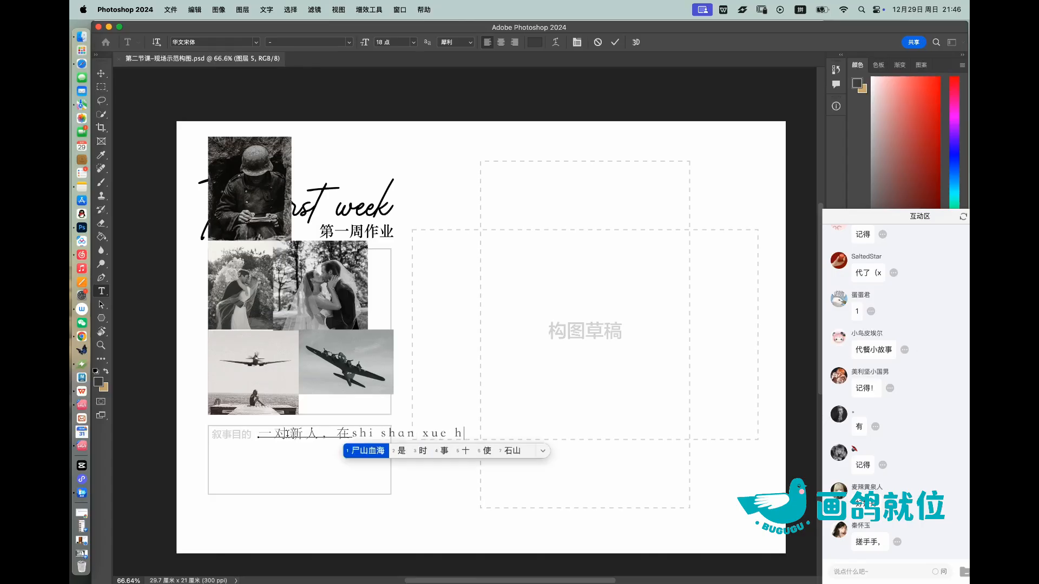
key(space)
text(de)
key(space)
text(zhanchang)
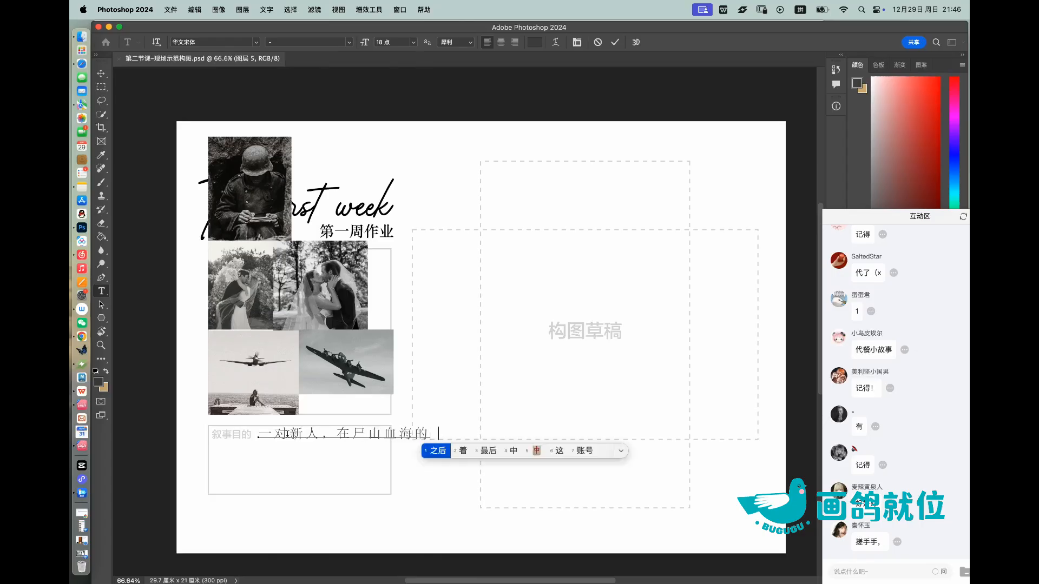
key(space)
text(shang)
key(space)
text(qinwen)
key(space)
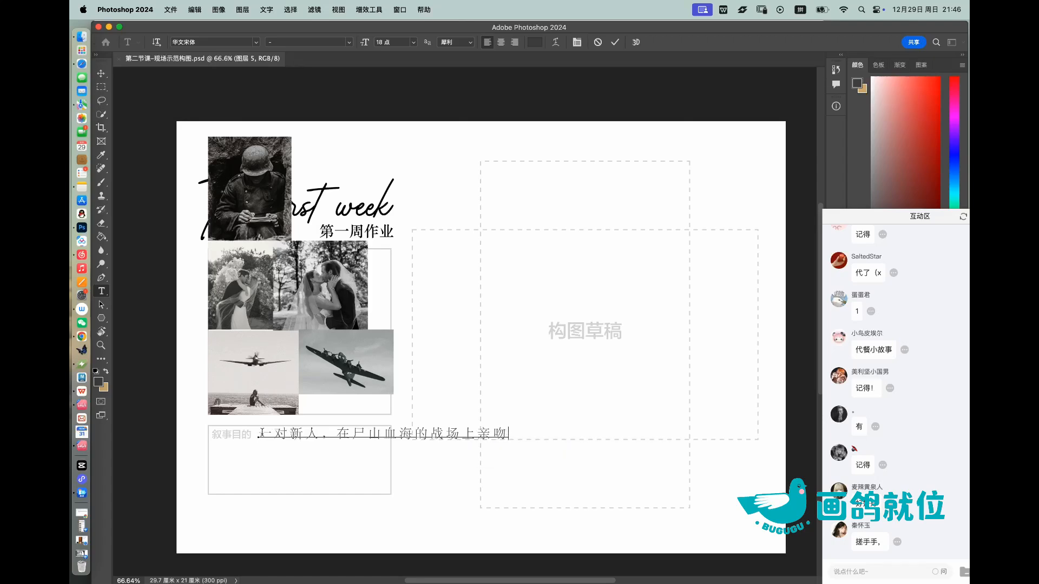
click(382, 434)
key(Return)
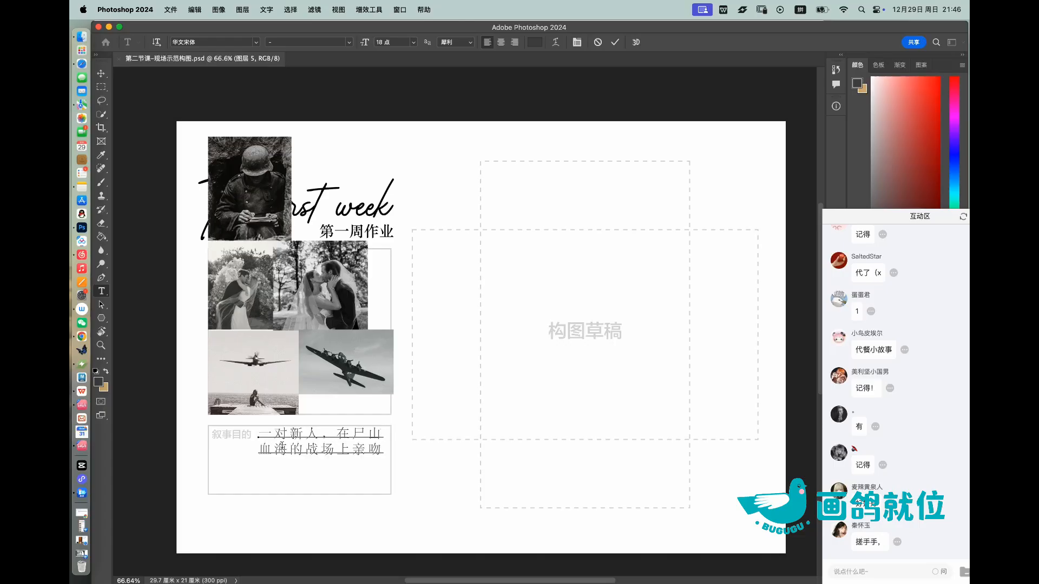
Step: Set the whole narrative-purpose text to 16 点 in the 楷体-繁 font and commit it
drag(258, 437, 367, 453)
click(258, 437)
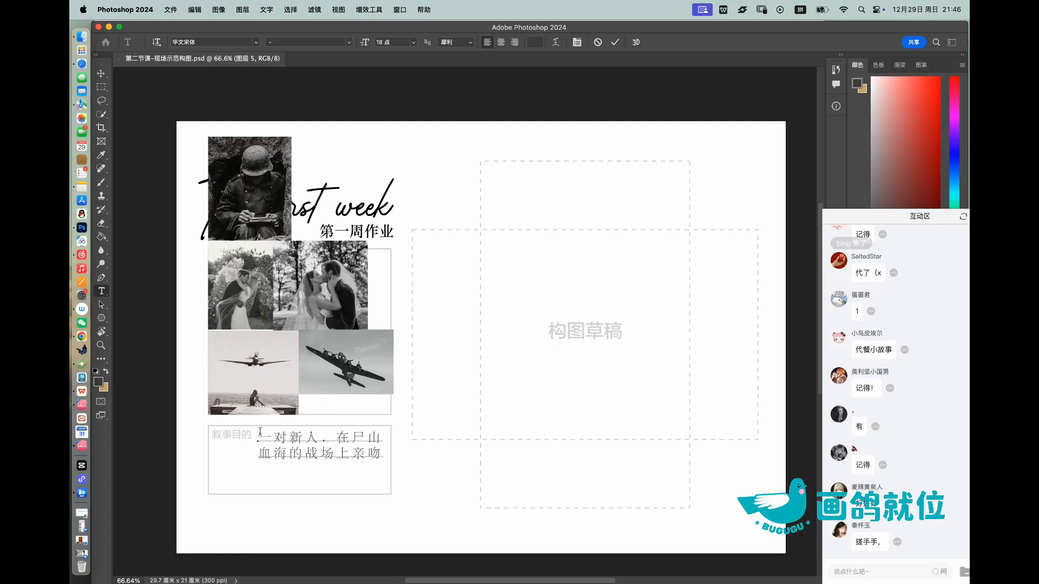
drag(259, 437, 383, 453)
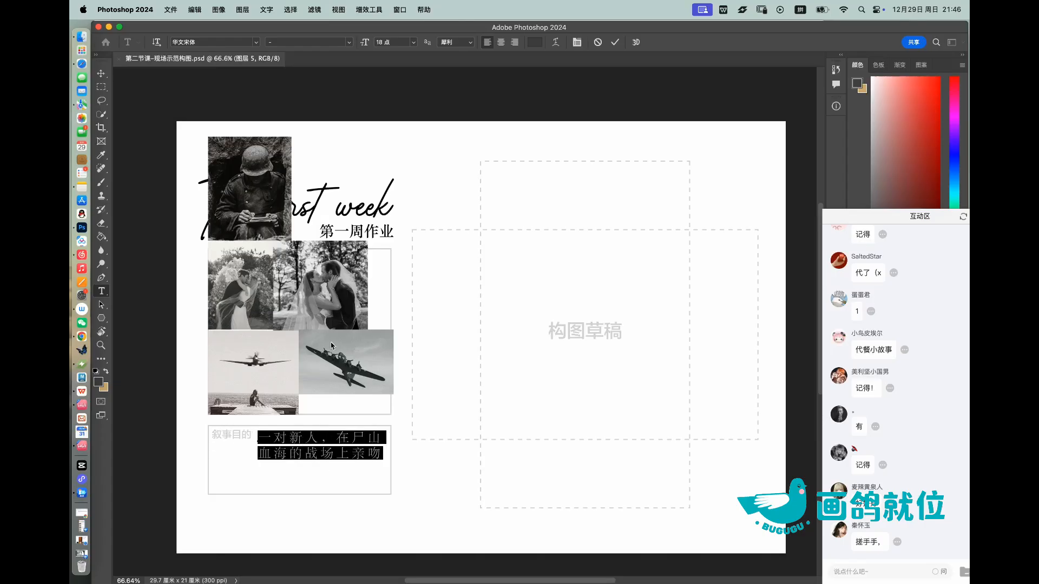
click(412, 47)
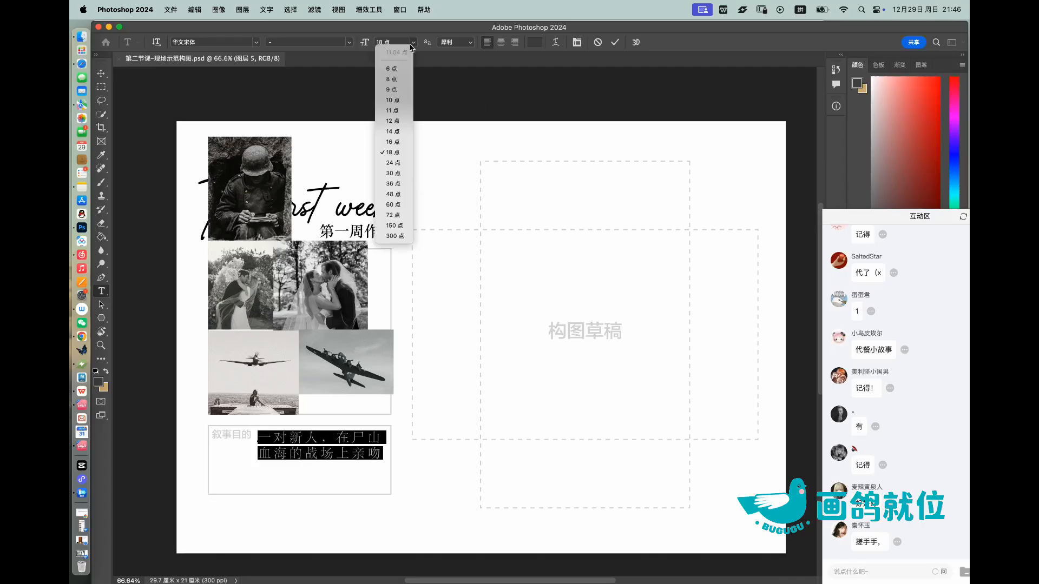
click(396, 141)
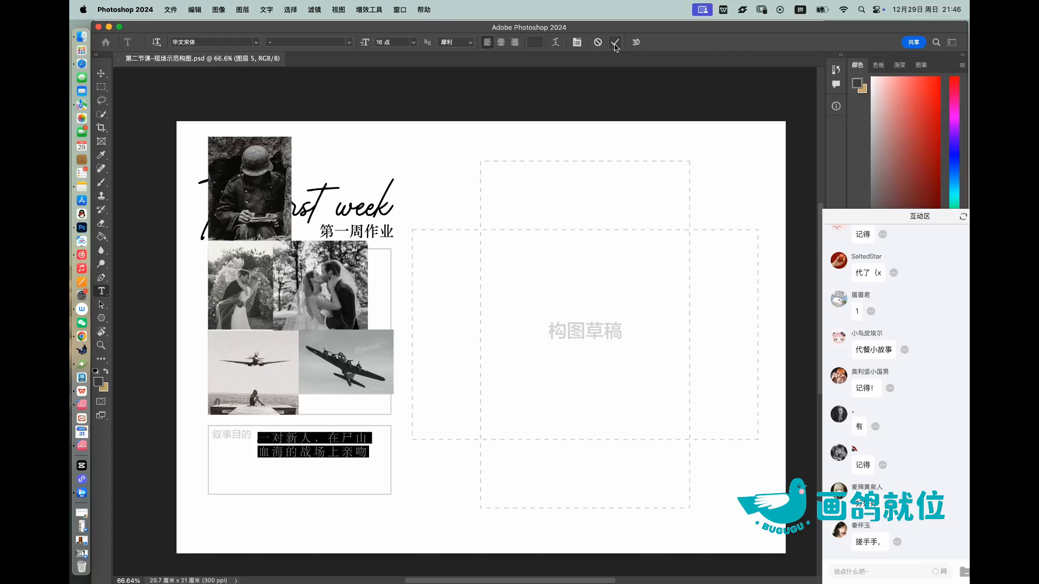
click(256, 43)
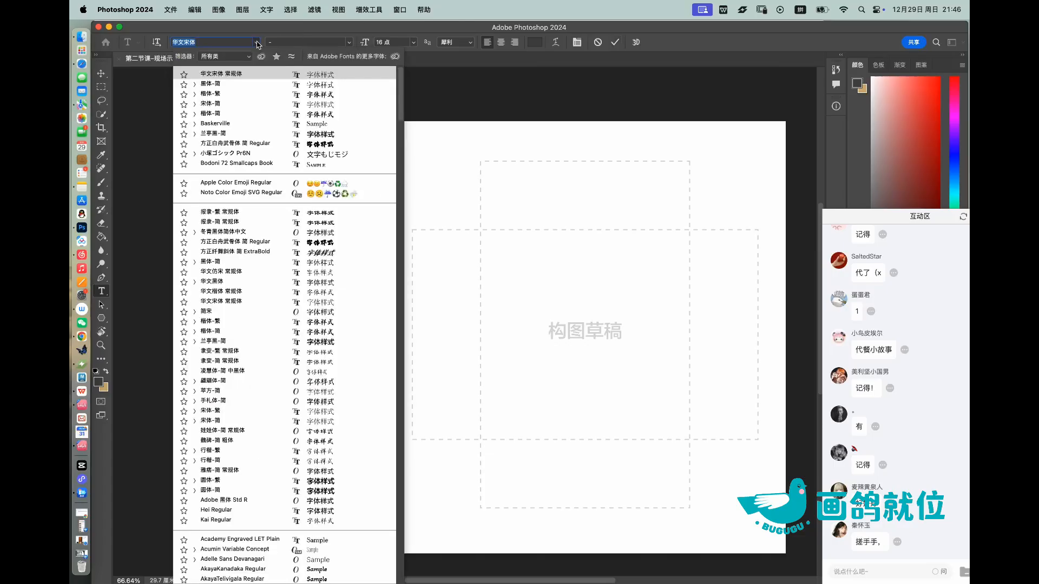
click(244, 95)
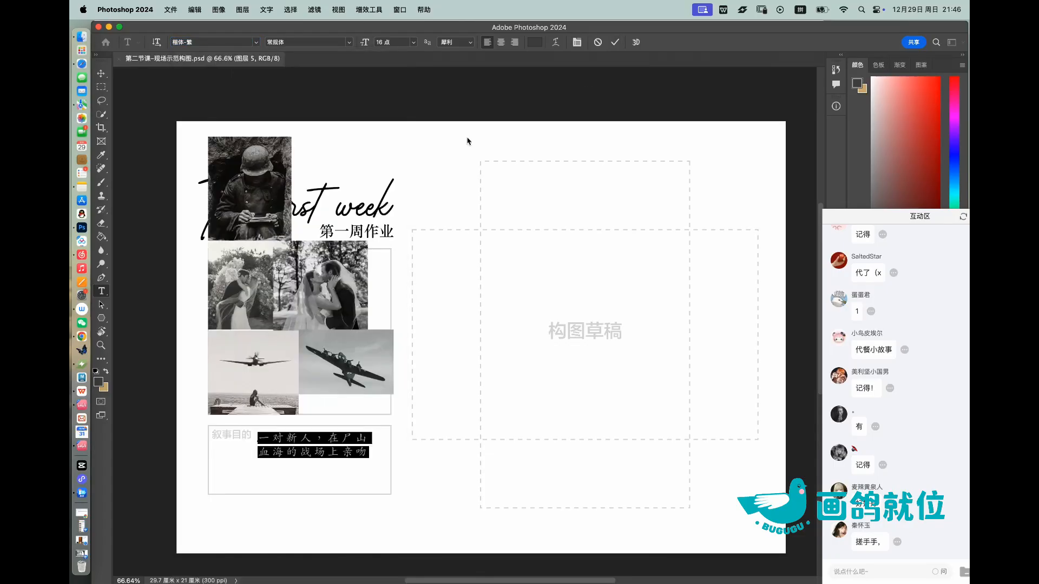
click(614, 43)
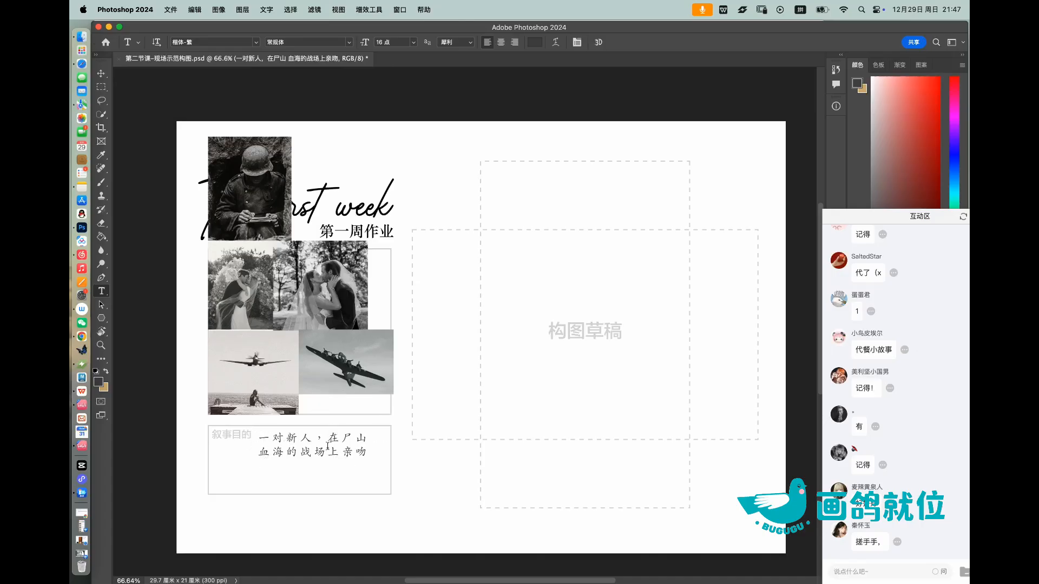
Step: Move the live chat window up to the screen's upper corner and resize and reposition the Photoshop window so its panels are uncovered
drag(864, 208, 852, 30)
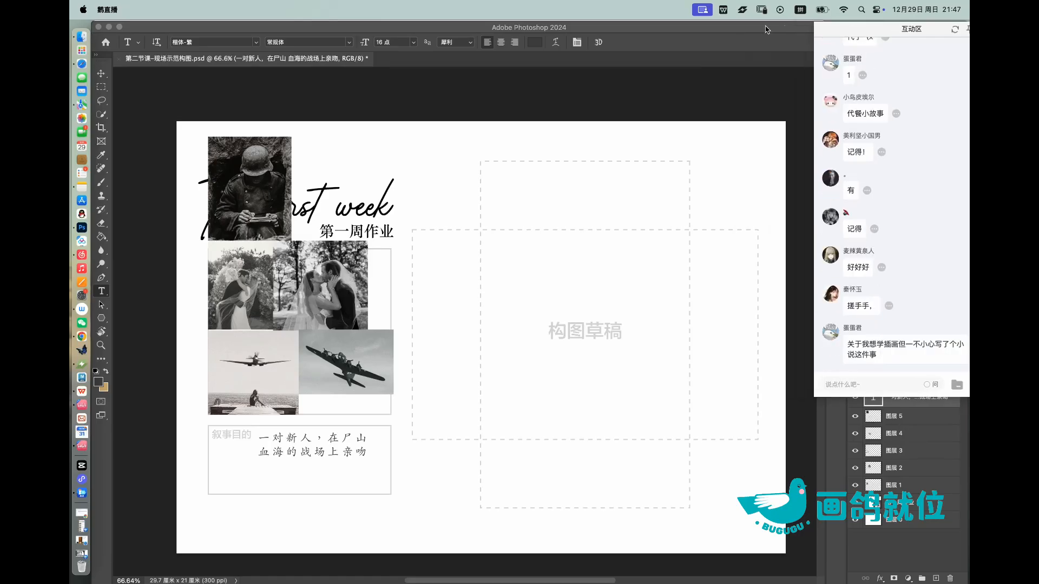
drag(763, 31, 644, 58)
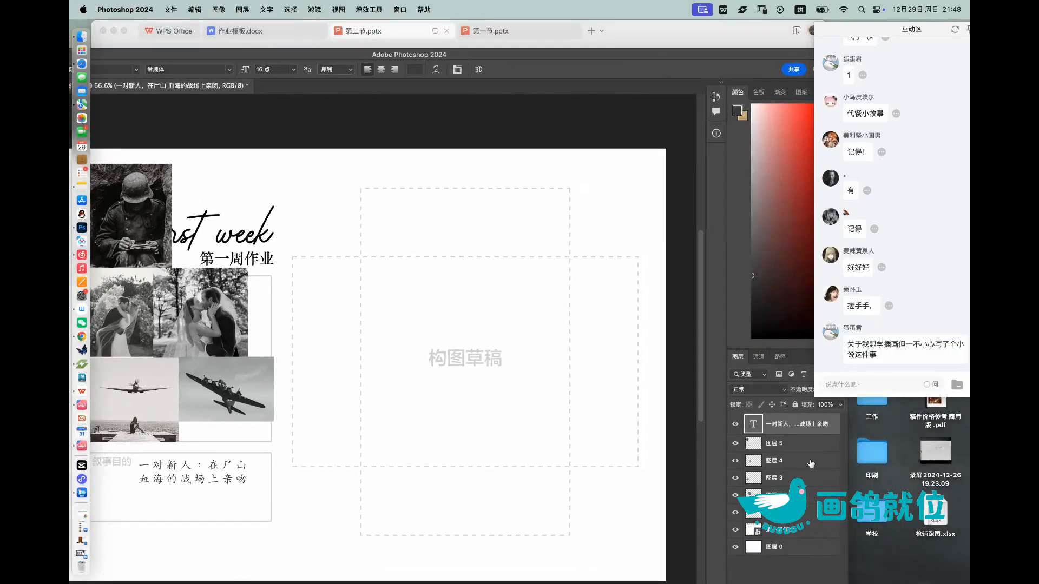
click(849, 498)
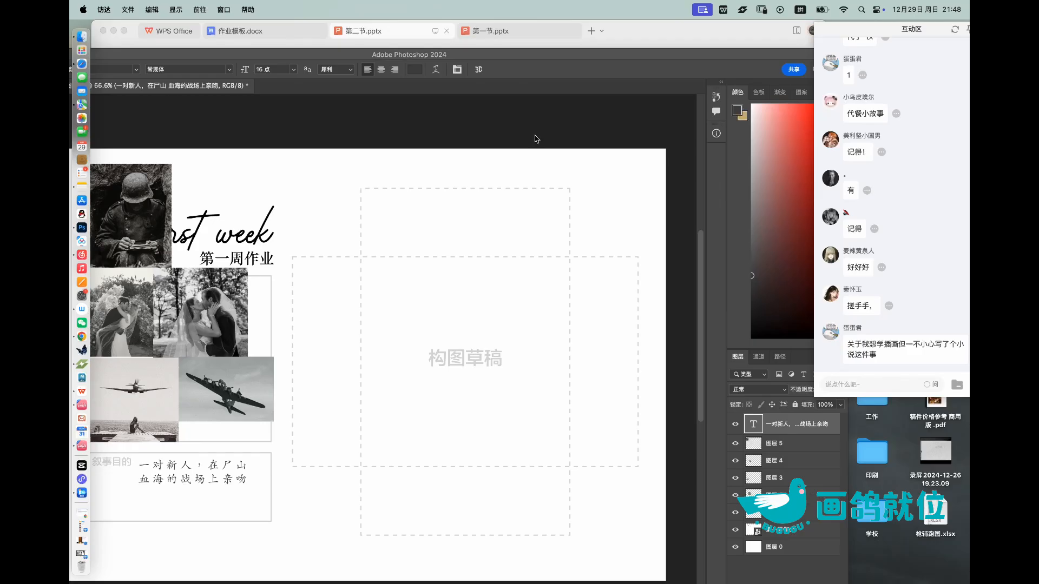
double_click(558, 58)
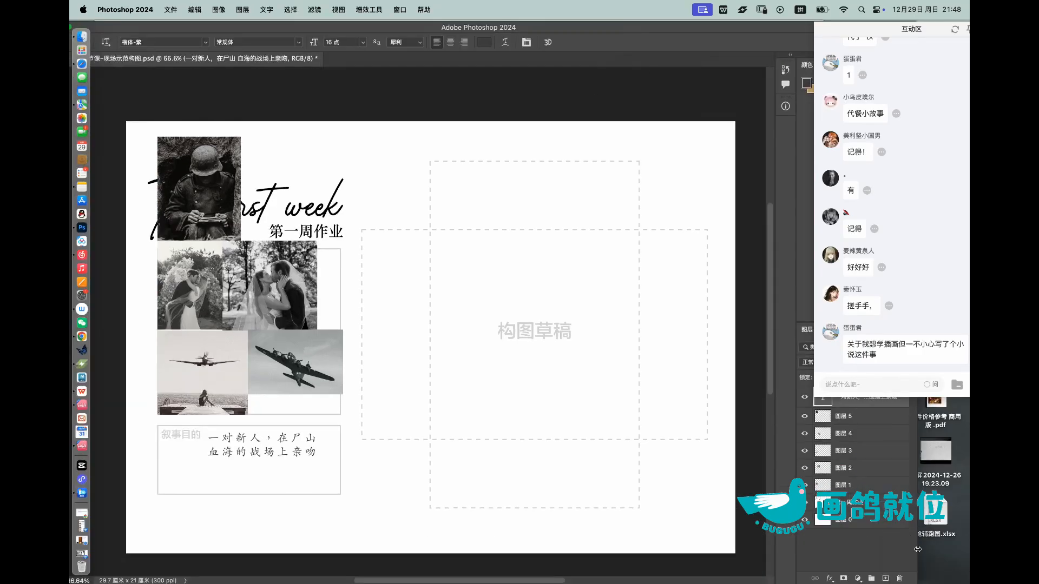
drag(918, 549, 771, 549)
drag(572, 27, 623, 31)
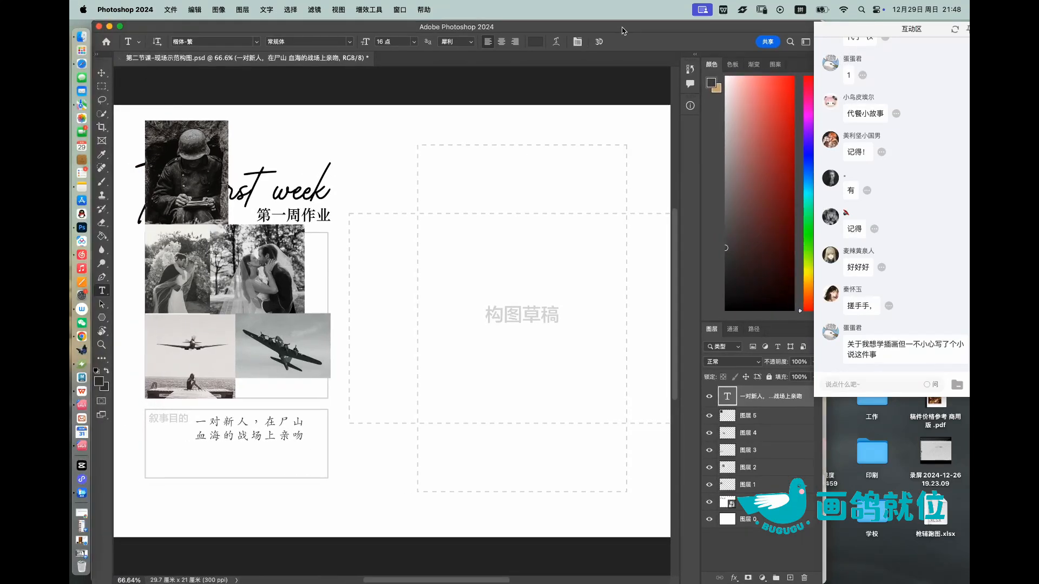
Step: Show the 导航器 (Navigator) panel and move it over the corner of the canvas next to the tools
click(397, 12)
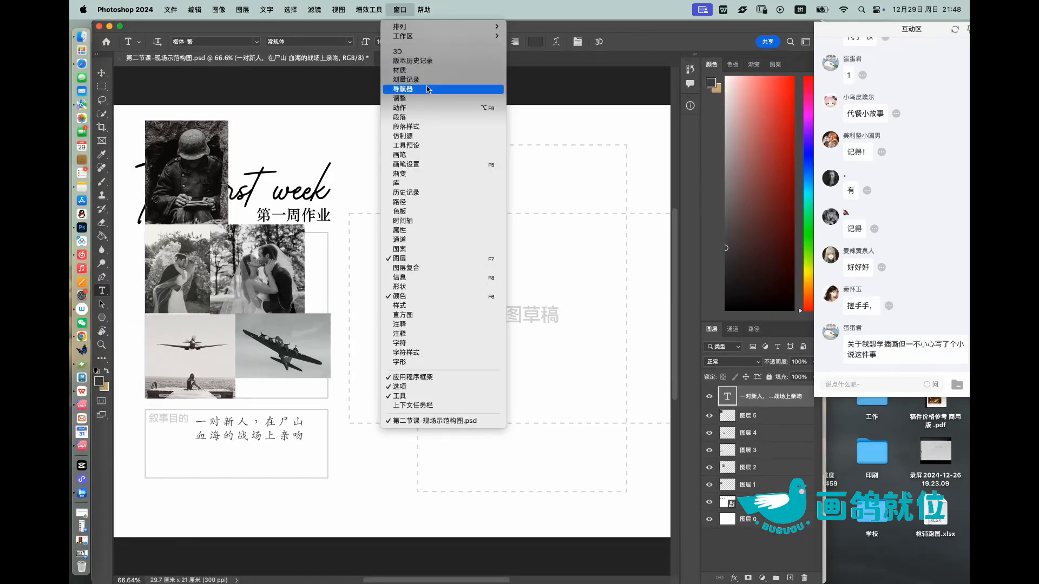
click(606, 57)
drag(748, 71, 151, 78)
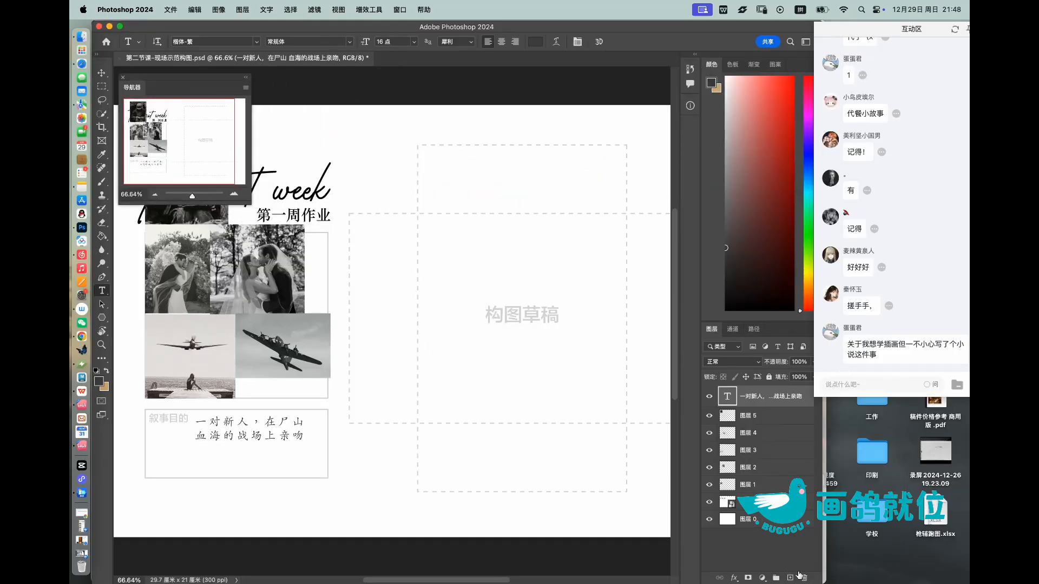
Step: Add an empty layer above the narrative text and shift the Navigator panel up, clear of the 构图草稿 area
click(790, 577)
key(z)
drag(280, 332, 300, 332)
scroll(300, 332, right, 10)
scroll(301, 332, left, 4)
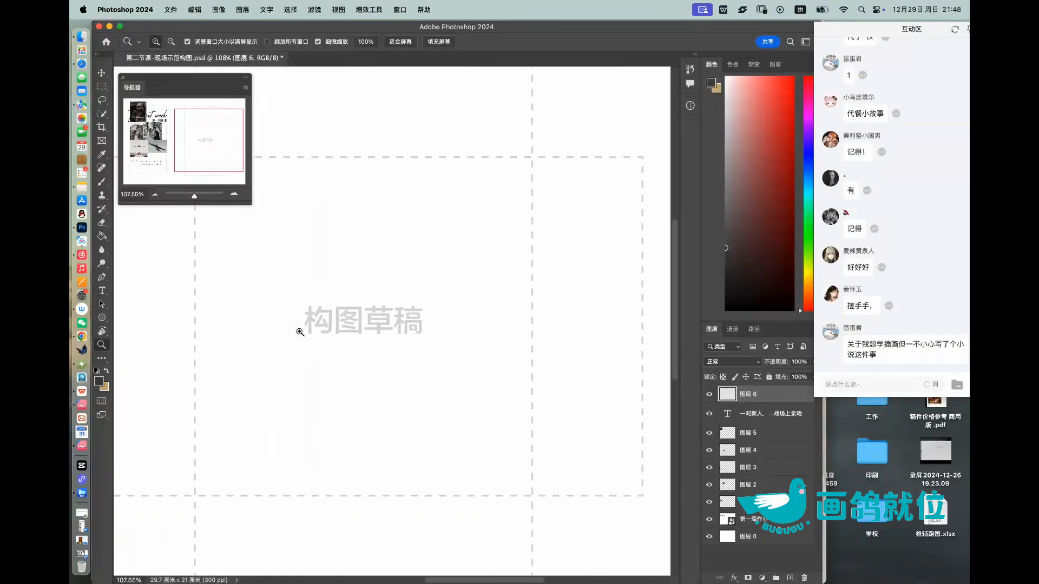
scroll(416, 298, down, 5)
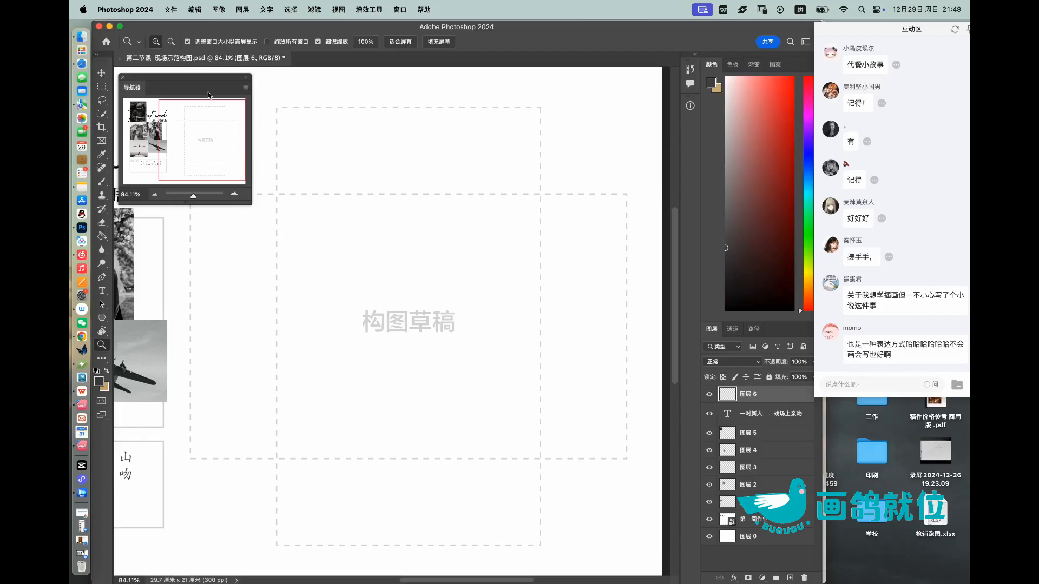
drag(211, 81, 208, 61)
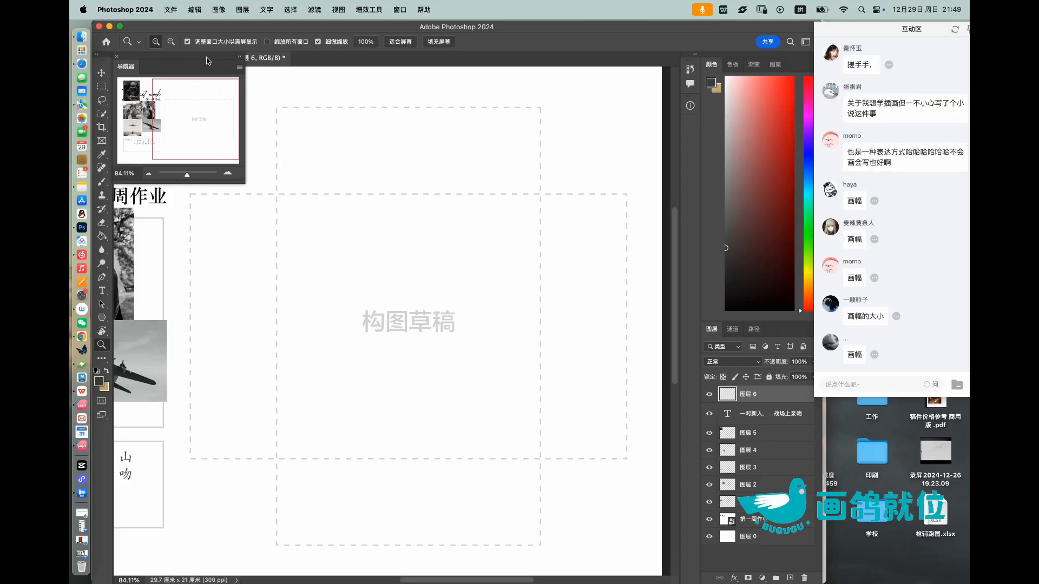
Step: Make a wide rectangular marquee selection over most of the horizontal dashed frame in the 构图草稿 area
click(103, 87)
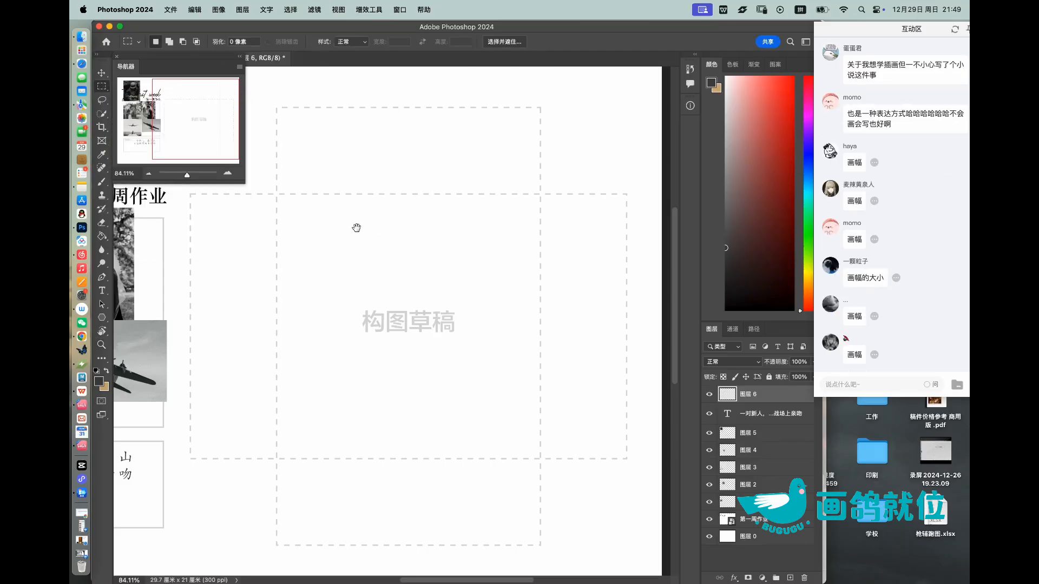
drag(273, 314, 489, 340)
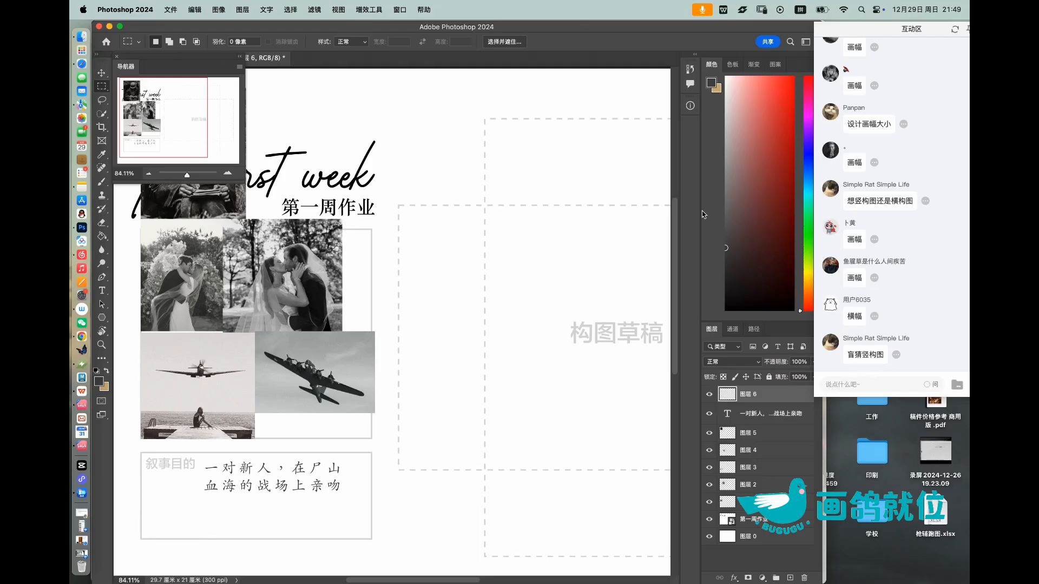
drag(591, 225, 395, 258)
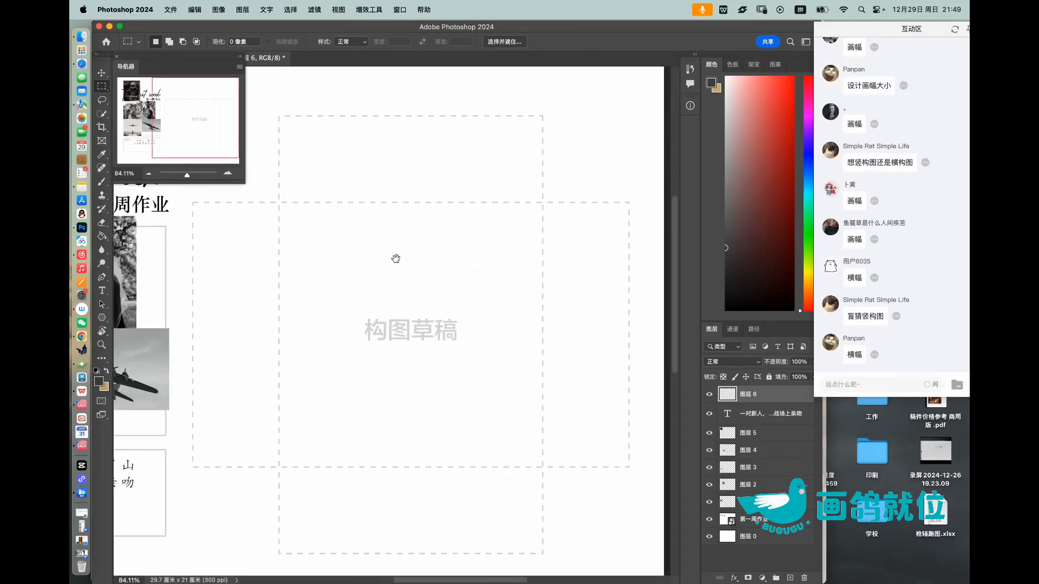
drag(193, 202, 629, 449)
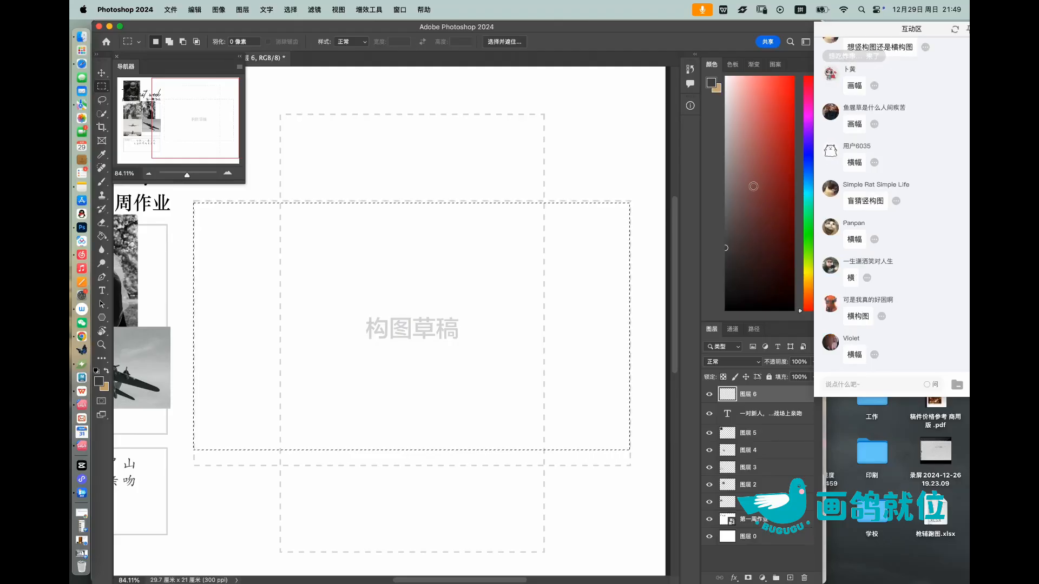
Step: Fill the rectangular selection with white on the new layer, covering the 构图草稿 label
drag(737, 229, 725, 77)
key(g)
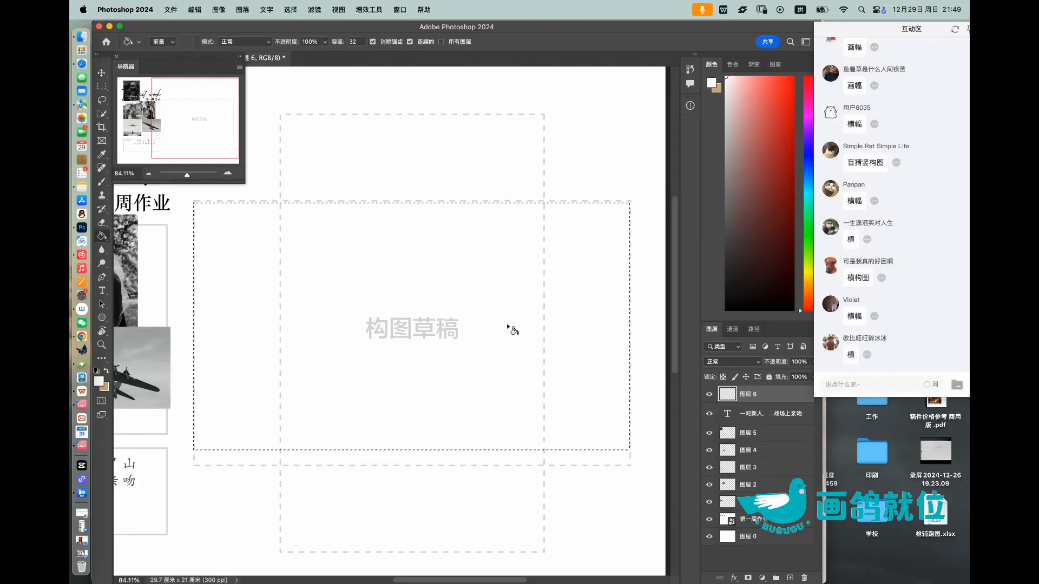
click(509, 328)
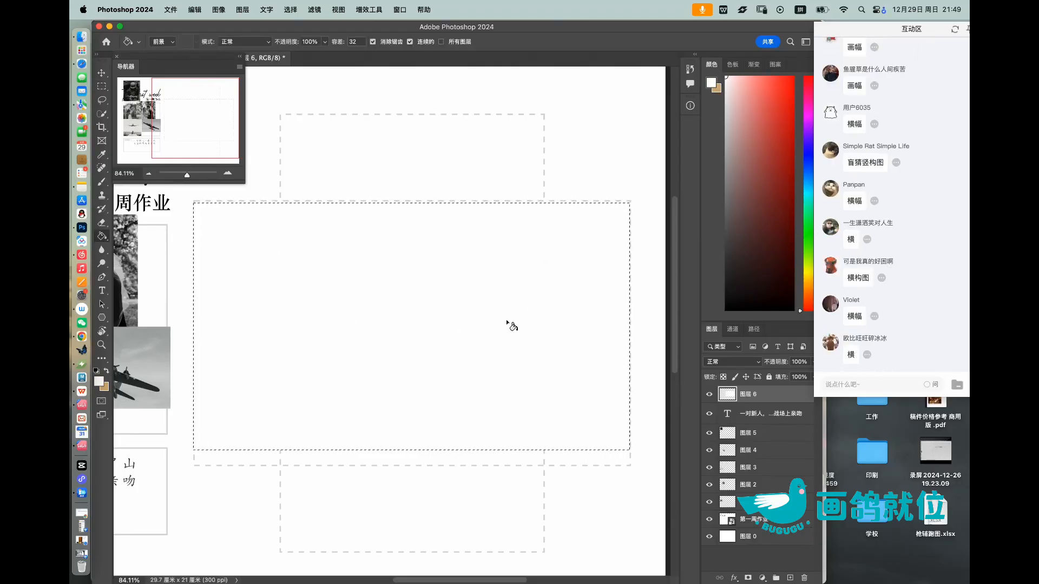
Step: Add a 描边 (Stroke) layer style to the white rectangle: 1 pixel, black, positioned 外部
click(734, 577)
click(680, 432)
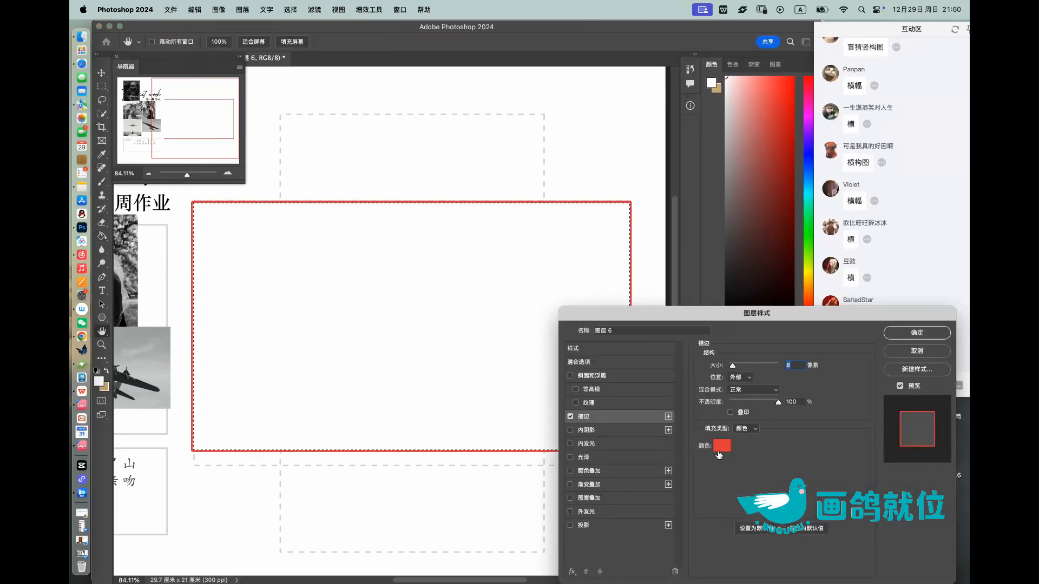
click(718, 451)
click(708, 451)
mouse_move(623, 476)
mouse_down()
mouse_move(564, 500)
mouse_move(587, 503)
mouse_up()
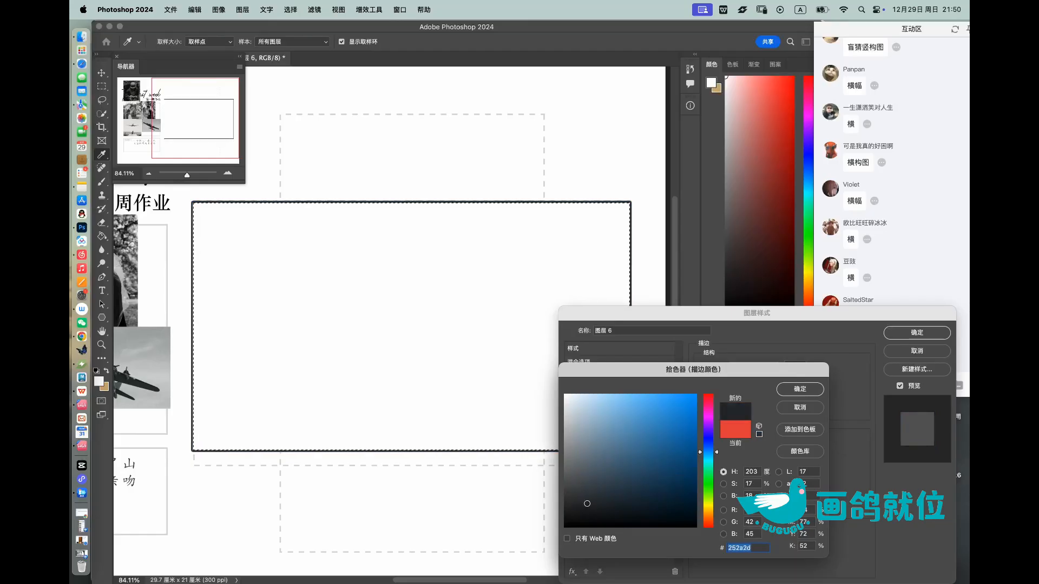
click(799, 389)
drag(731, 367, 729, 369)
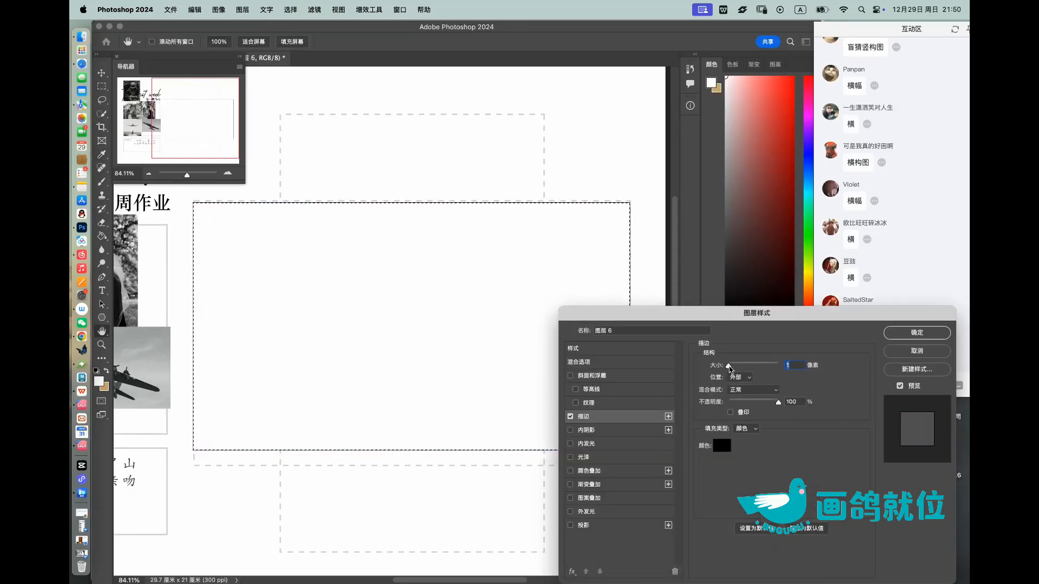
click(918, 333)
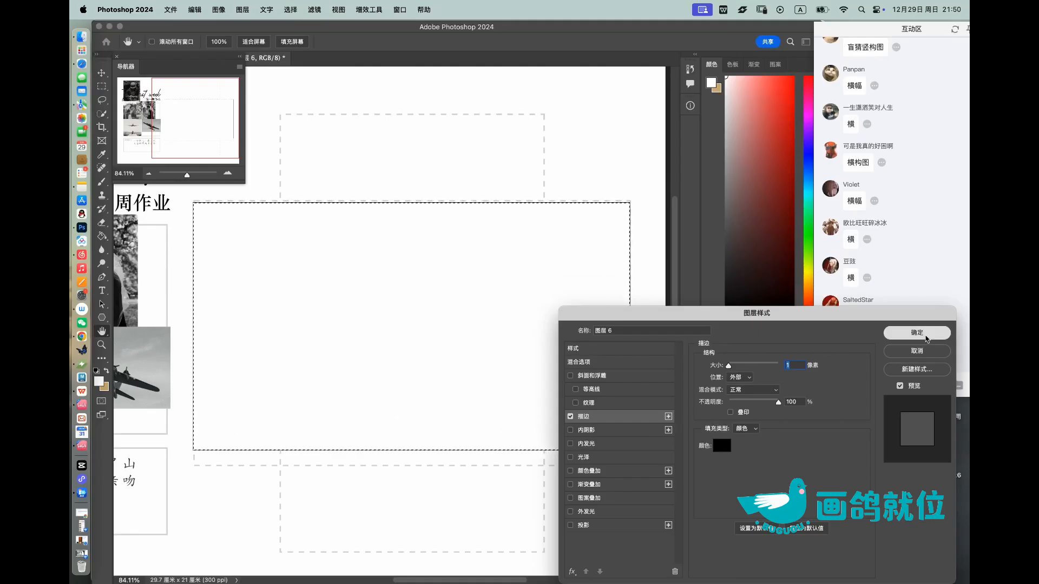
Step: Clear the selection and scale the white rectangle on 图层 6 up to about 107% from its upper-left corner
click(102, 72)
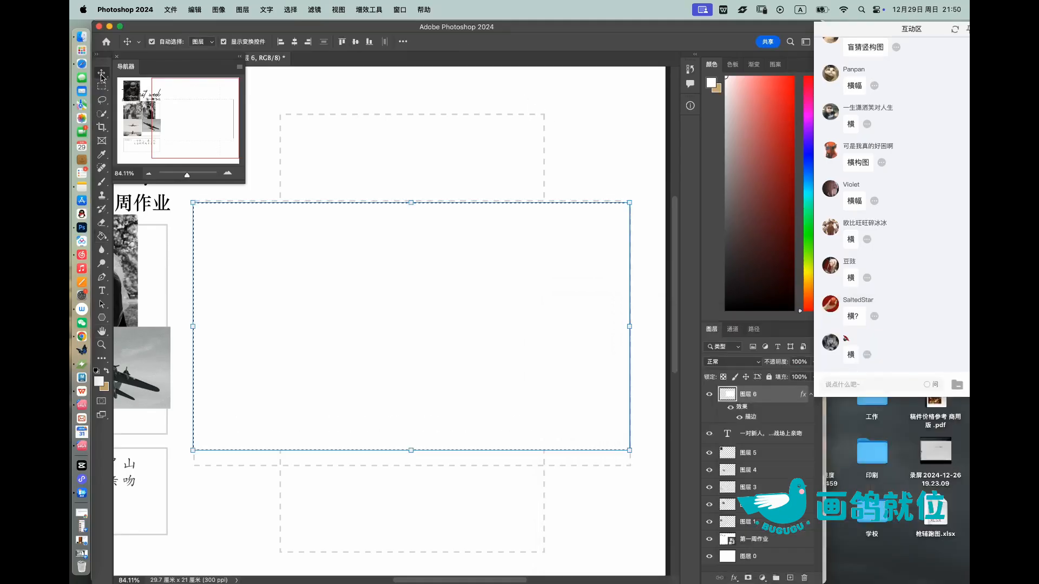
click(558, 127)
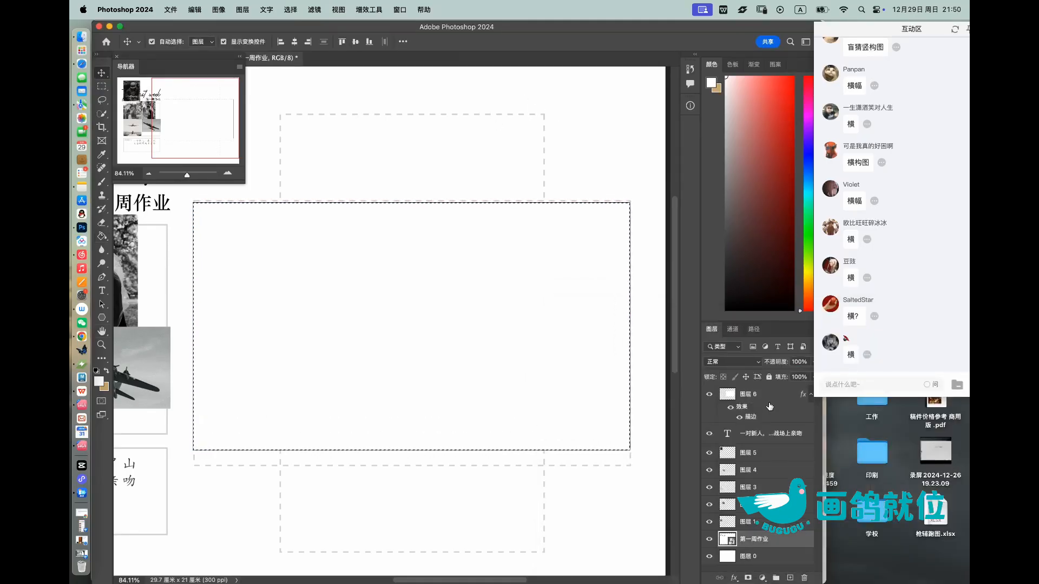
click(465, 310)
click(103, 104)
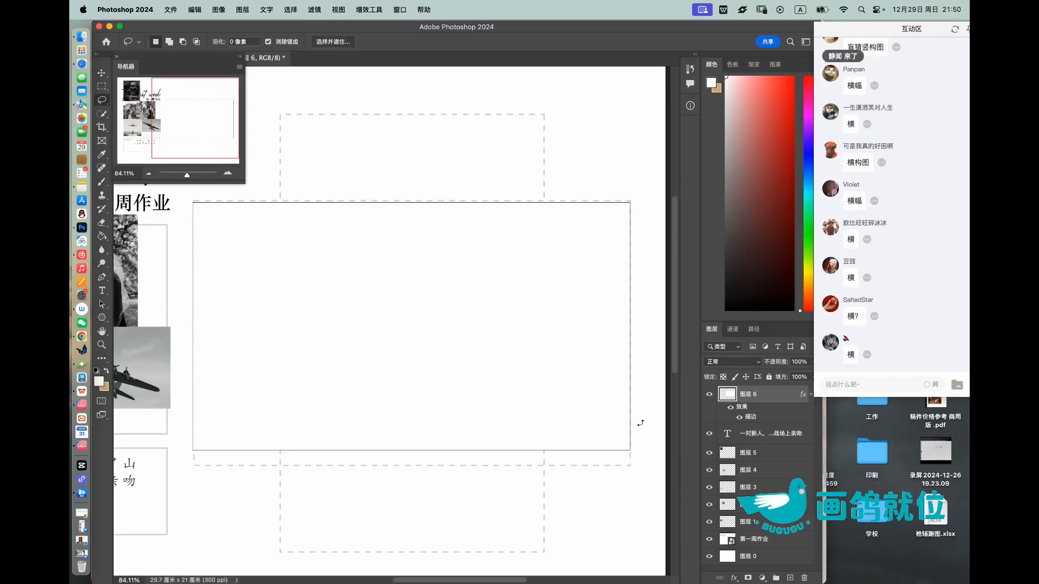
key(super+t)
drag(629, 451, 654, 474)
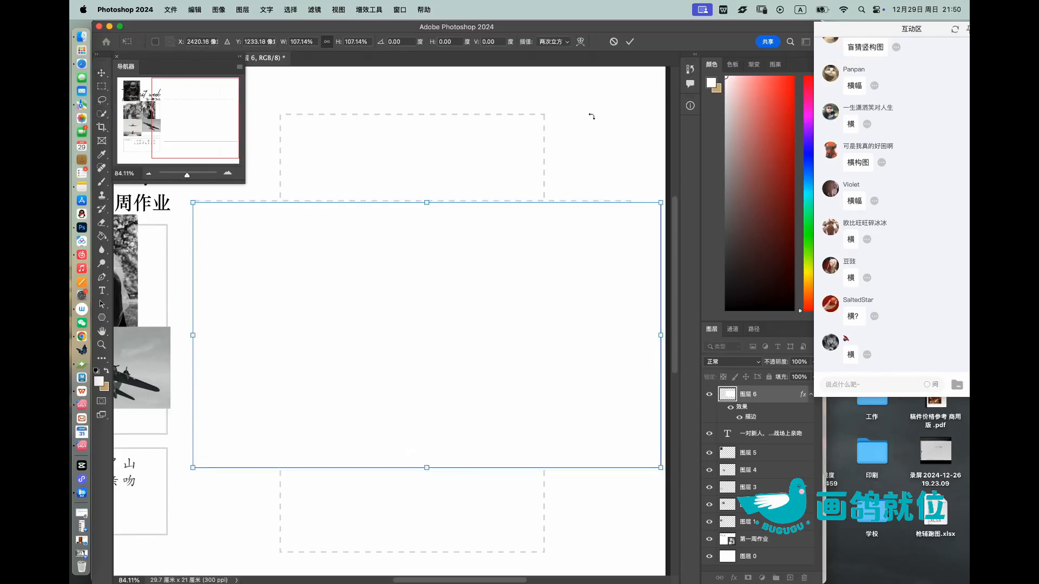
click(629, 41)
Step: Extend the canvas on its right side to about 34.59 cm wide with the Crop tool
key(z)
drag(479, 280, 440, 282)
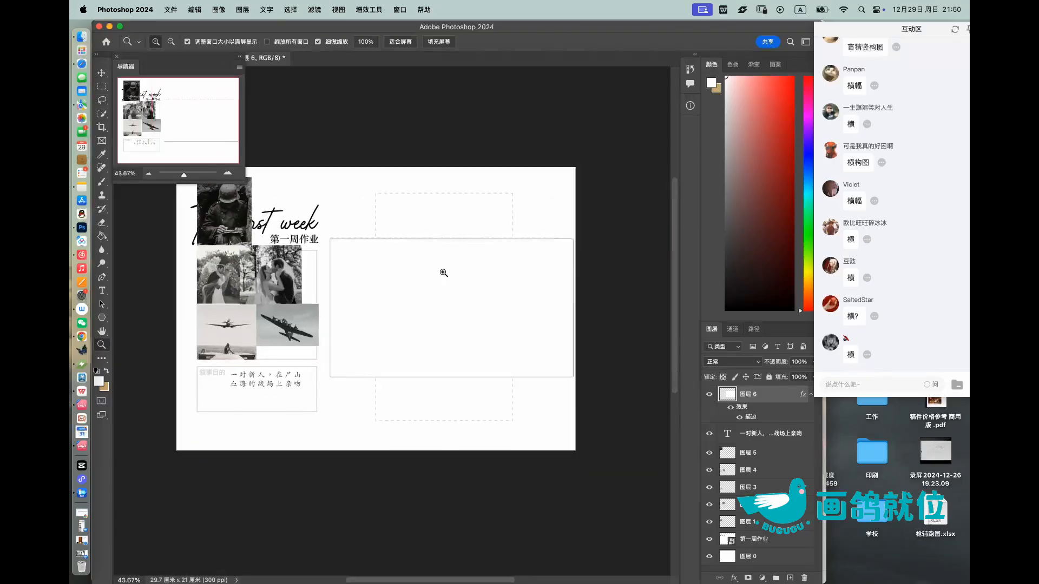
click(101, 127)
drag(576, 310, 612, 311)
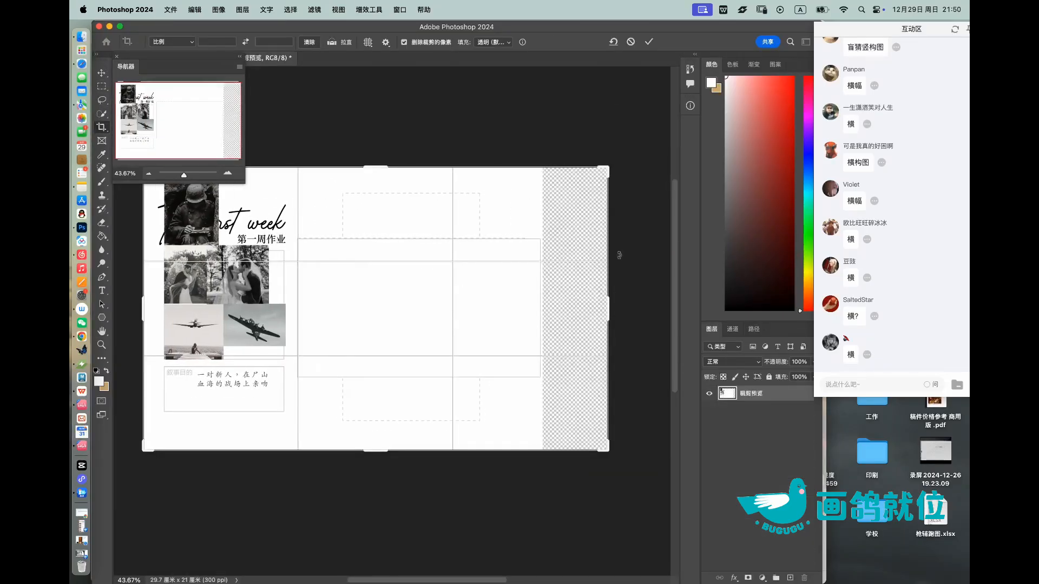
click(645, 44)
Step: Fill the transparent strip of the extended canvas with white on the background layer 图层 0
click(788, 532)
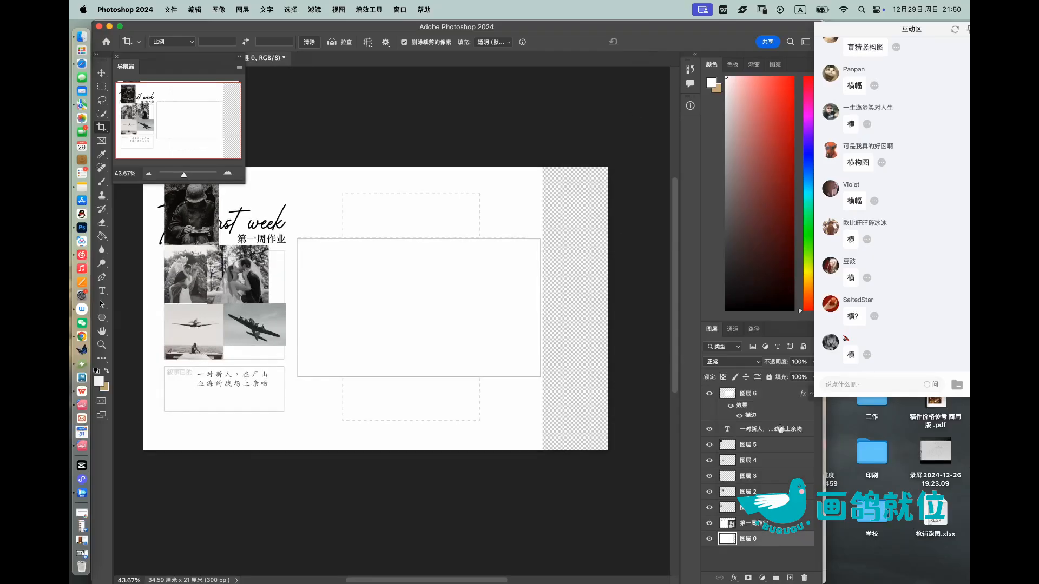
key(g)
click(572, 229)
Step: Enlarge the white frame on 图层 6 so that it reaches into the extended part of the canvas
click(773, 398)
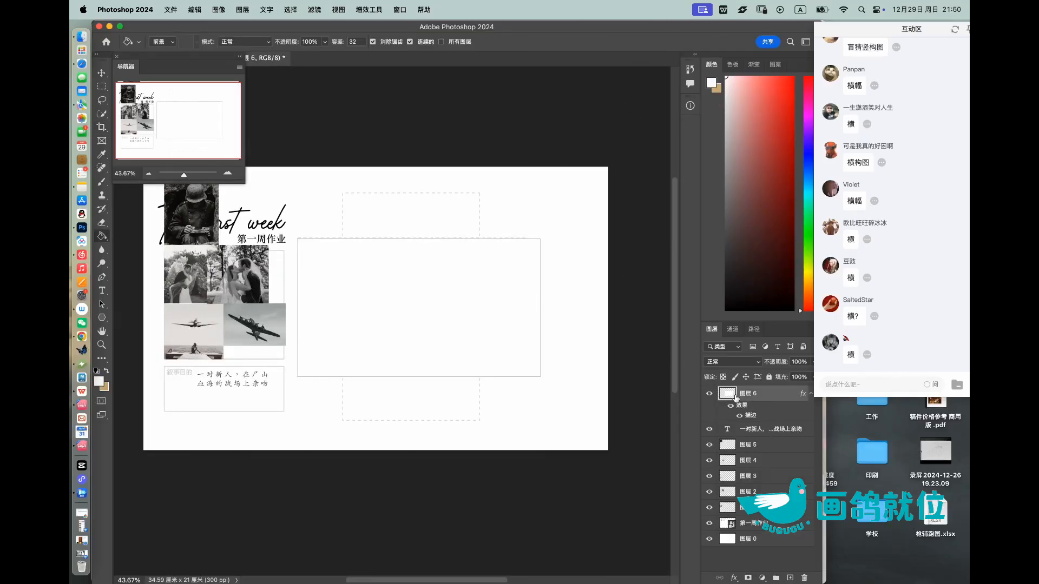
scroll(498, 301, up, 1)
key(super+t)
drag(550, 225, 575, 241)
click(631, 43)
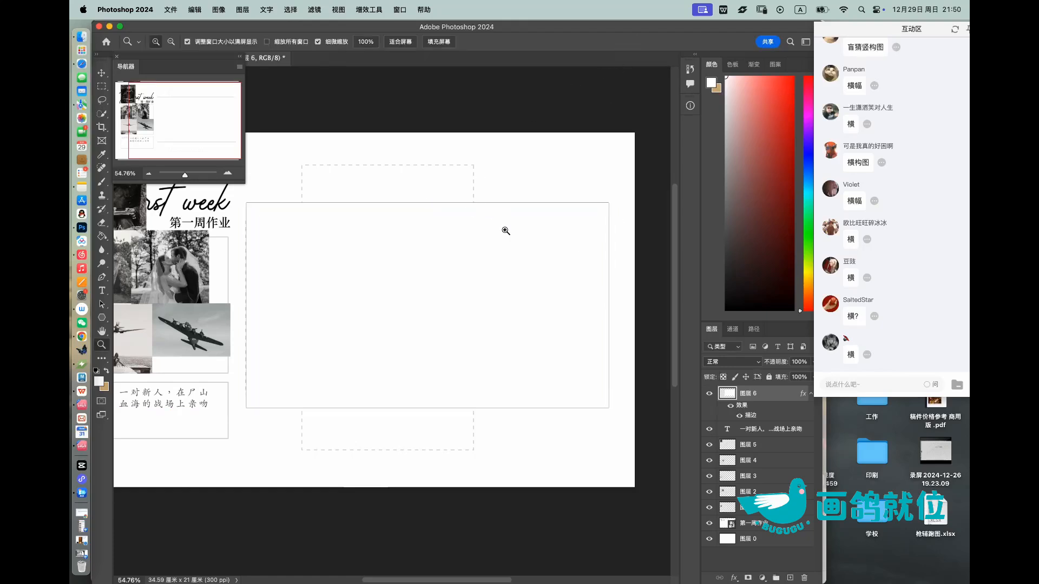
Step: Add an empty layer above the white frame and set the foreground colour to dark grey
drag(458, 238, 487, 248)
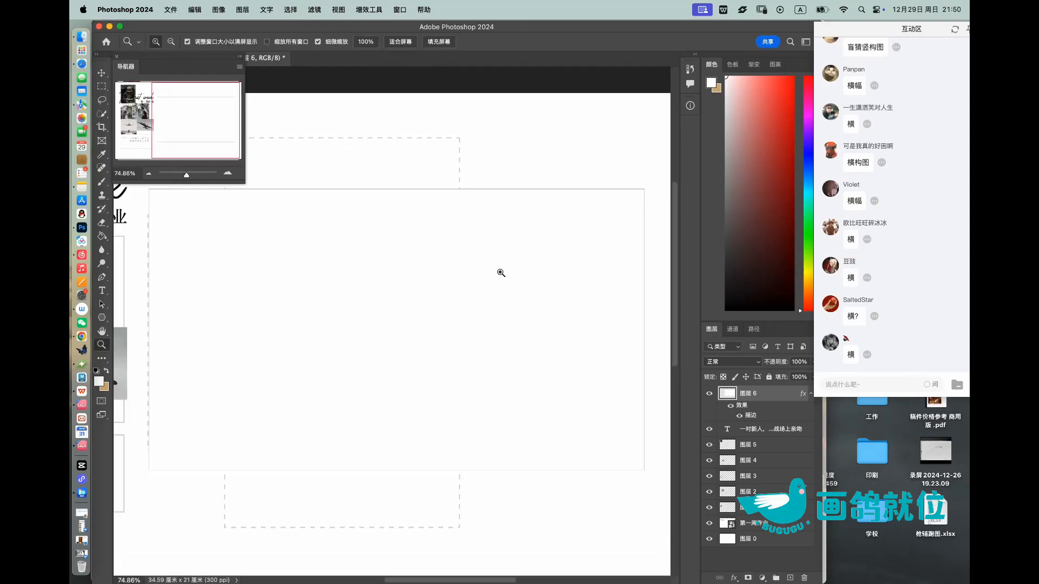
click(789, 577)
drag(763, 192, 711, 228)
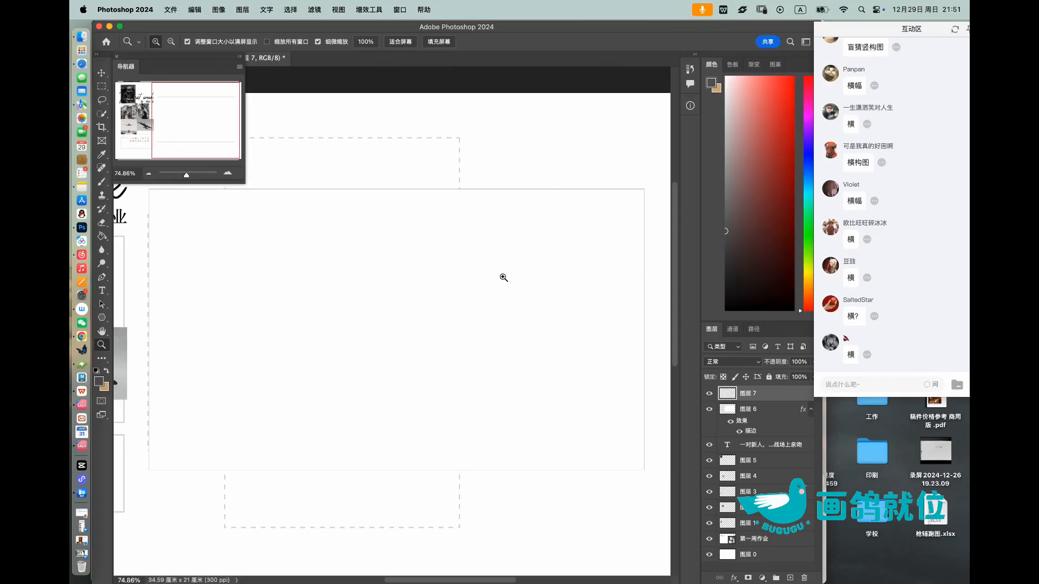
scroll(506, 295, down, 1)
scroll(506, 294, left, 1)
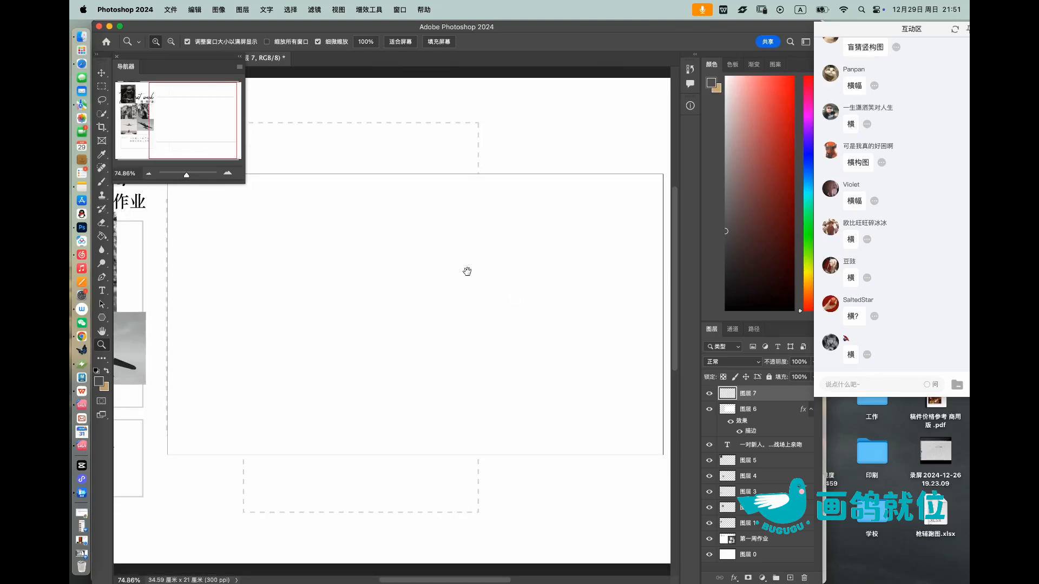
scroll(467, 268, up, 1)
scroll(468, 269, right, 1)
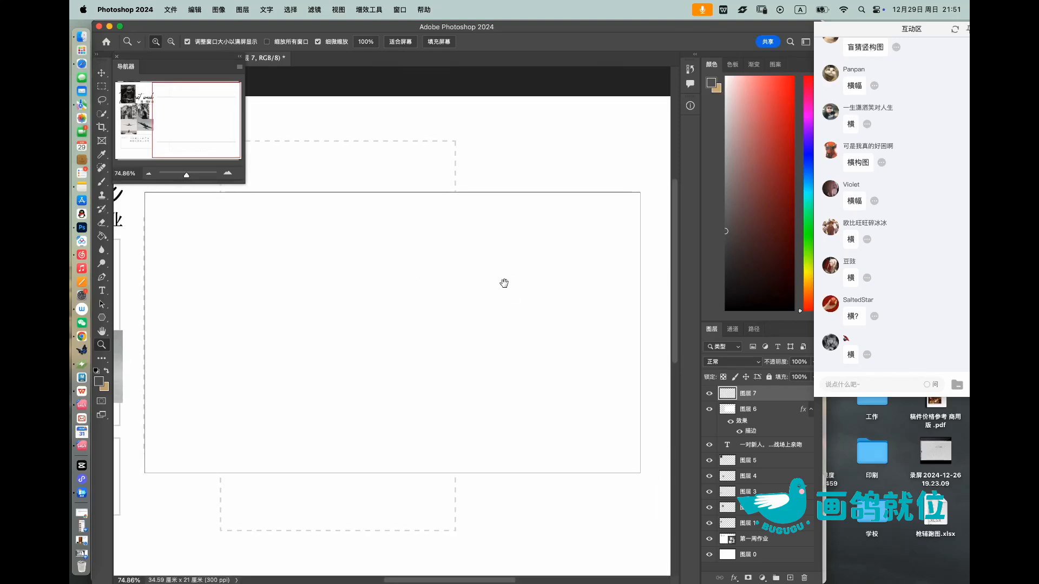
scroll(506, 283, left, 1)
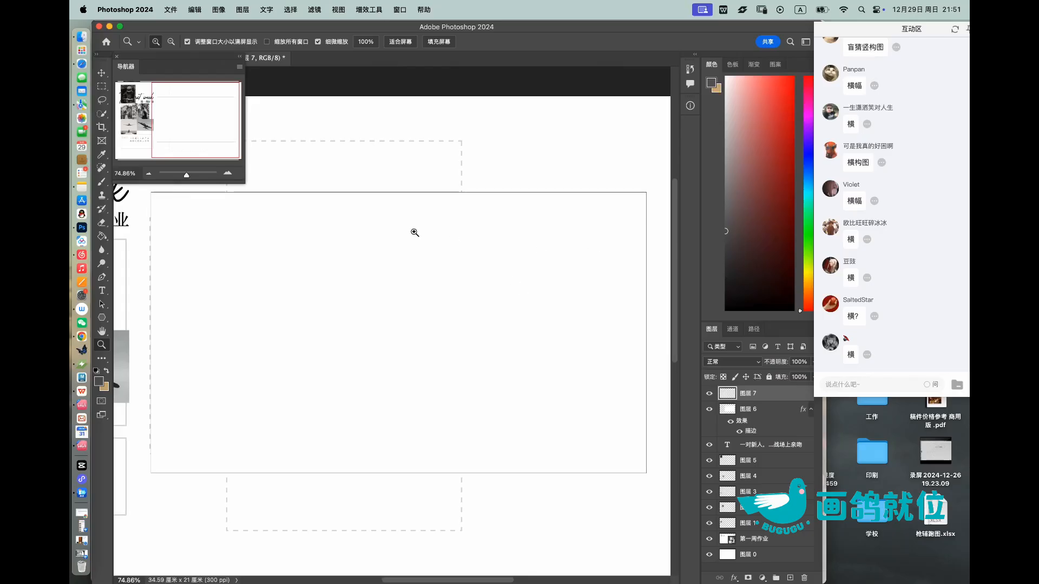
Step: Paint two dark grey ovals as the couple's heads in the frame's upper middle with a larger brush
key(b)
drag(738, 236, 705, 221)
key(bracketright)
key(bracketright)
key(bracketright)
key(bracketright)
key(bracketright)
key(bracketright)
key(bracketright)
mouse_move(408, 262)
mouse_down()
mouse_move(415, 242)
mouse_move(444, 277)
mouse_move(467, 262)
mouse_move(406, 246)
mouse_move(410, 265)
mouse_move(408, 238)
mouse_move(411, 260)
mouse_up()
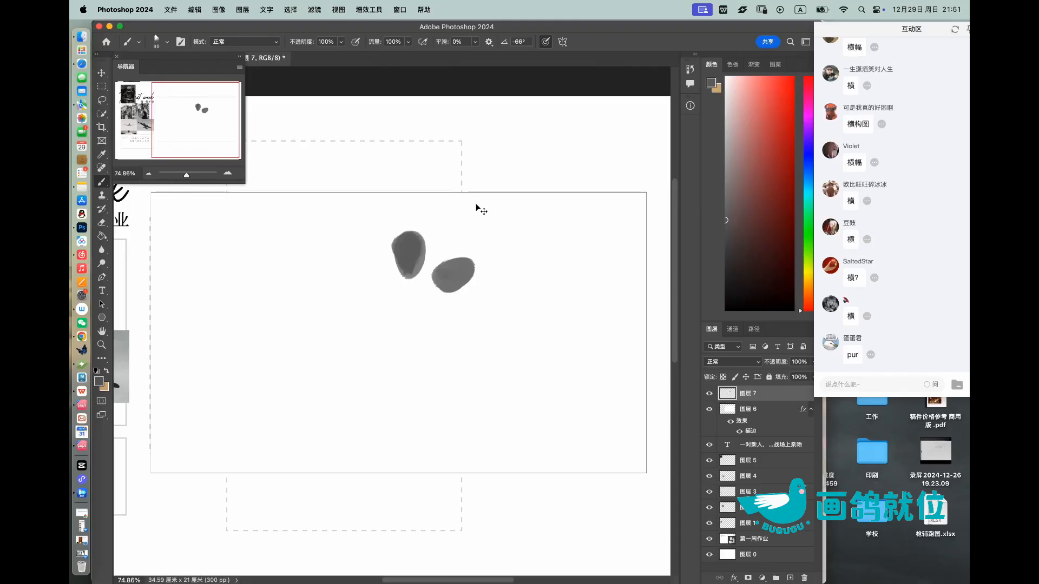
Step: Scale the two ovals up to about 142% and move them slightly left in the frame
key(super+t)
drag(475, 294, 520, 345)
drag(495, 300, 451, 281)
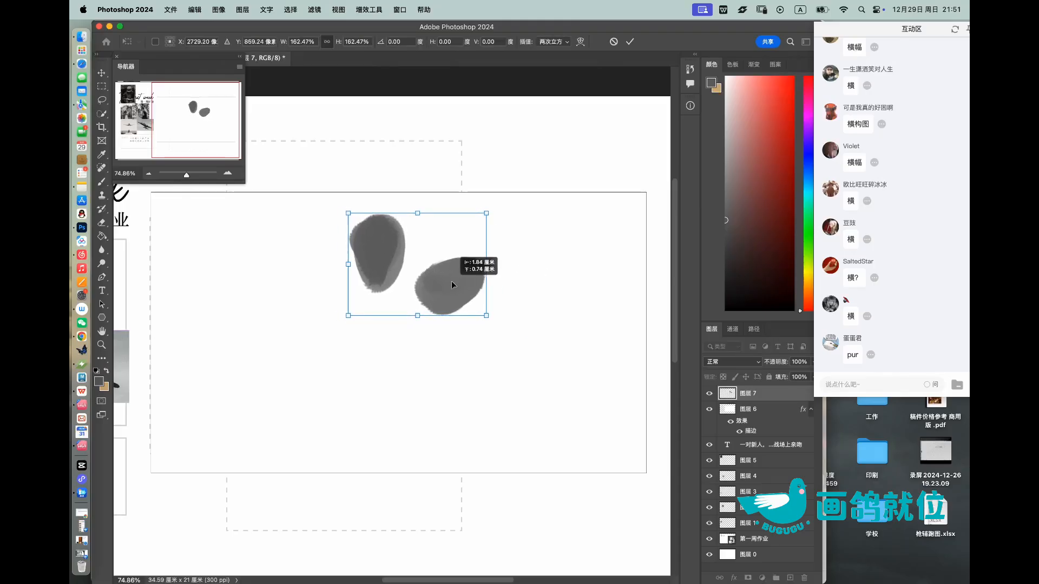
drag(485, 315, 447, 280)
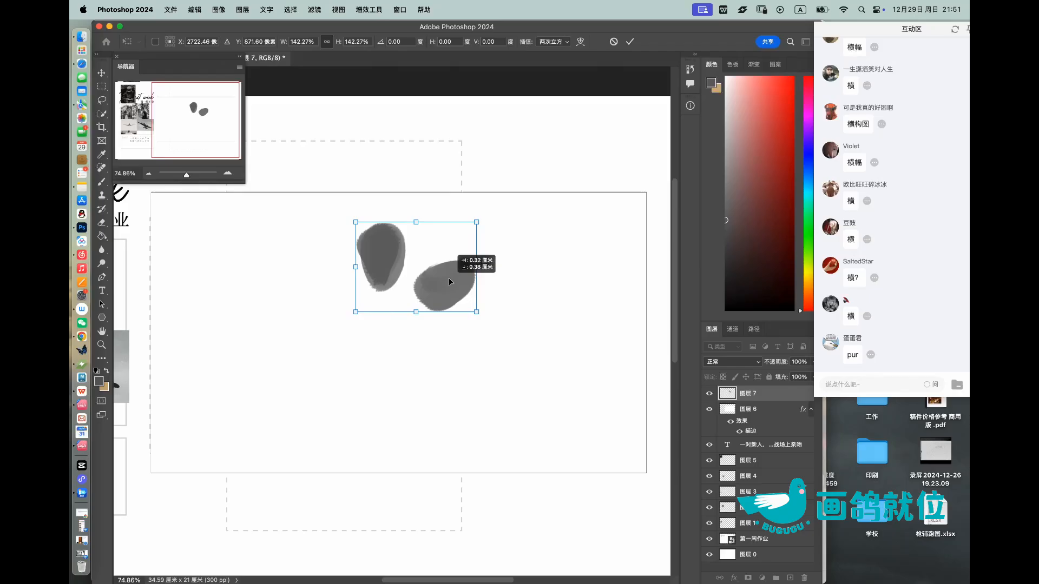
click(630, 42)
Step: Sketch the left figure's shoulder and back and the right figure's arm below the two ovals with a smaller brush
key(b)
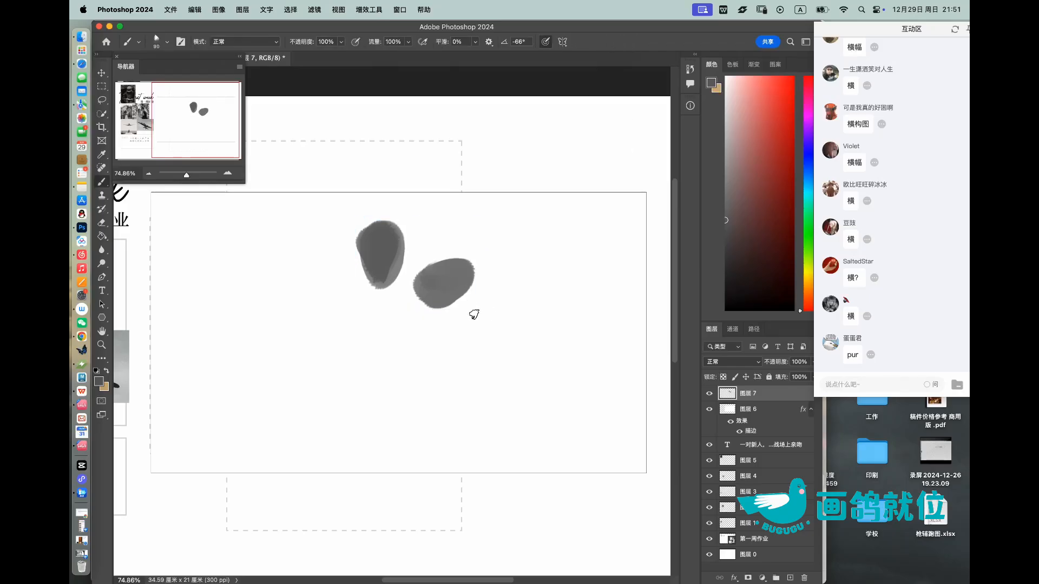
key(bracketleft)
key(bracketleft)
key(bracketleft)
drag(418, 317, 387, 368)
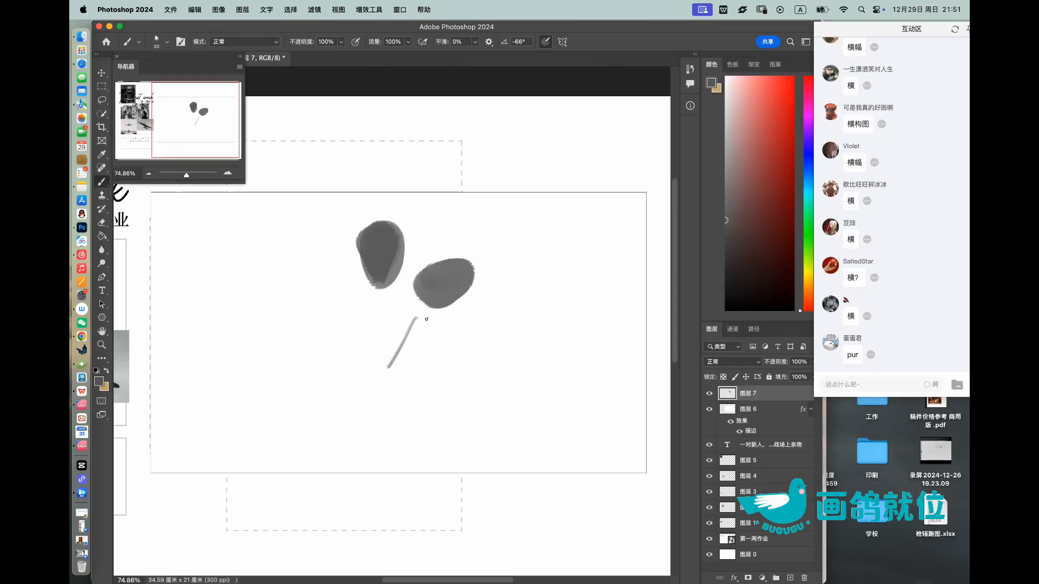
drag(353, 273, 306, 306)
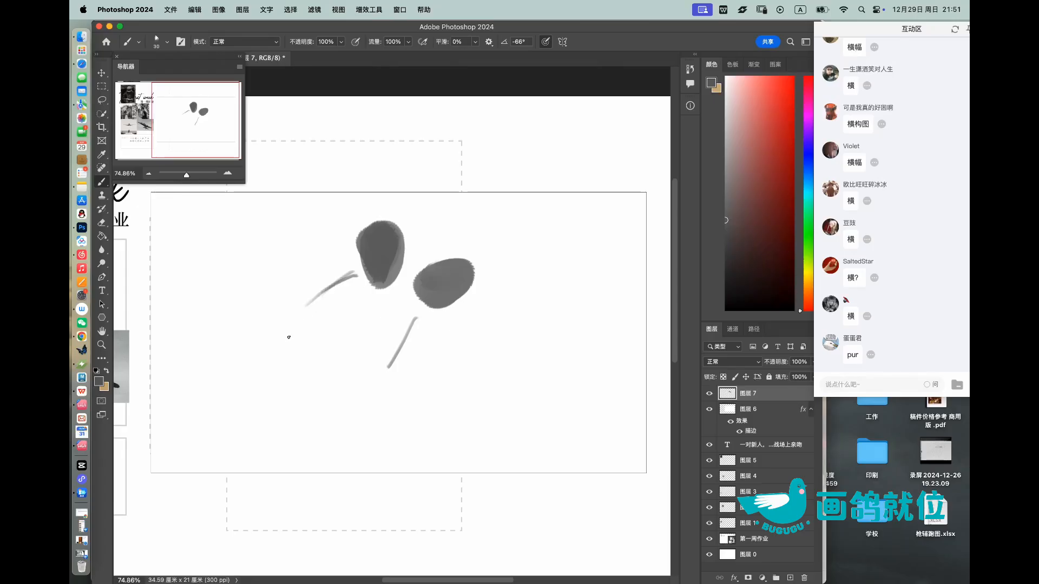
key(ctrl+z)
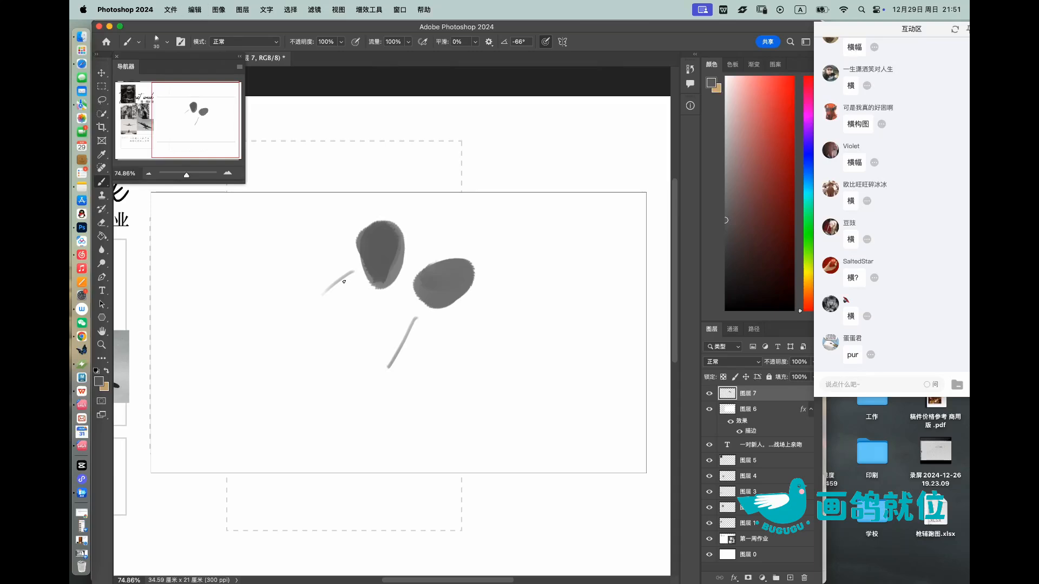
mouse_move(357, 269)
mouse_down()
mouse_move(315, 292)
mouse_move(280, 402)
mouse_up()
drag(292, 326, 263, 432)
drag(437, 327, 388, 394)
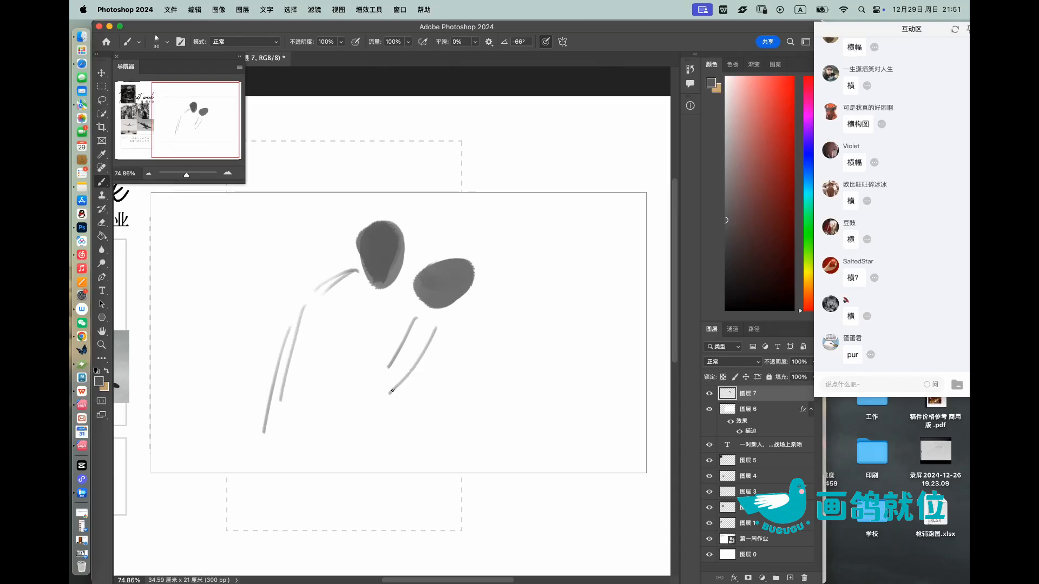
Step: Rework the right figure's arm and sketch the bent elbow, torso and long flaring veil lines down to the frame's lower edge
key(super+z)
mouse_move(451, 321)
mouse_down()
mouse_move(399, 393)
mouse_move(539, 471)
mouse_up()
key(super+z)
key(super+z)
drag(403, 398, 454, 468)
mouse_move(453, 315)
mouse_down()
mouse_move(391, 379)
mouse_move(477, 269)
mouse_move(490, 474)
mouse_move(455, 454)
mouse_up()
drag(494, 296, 551, 471)
drag(519, 368, 568, 473)
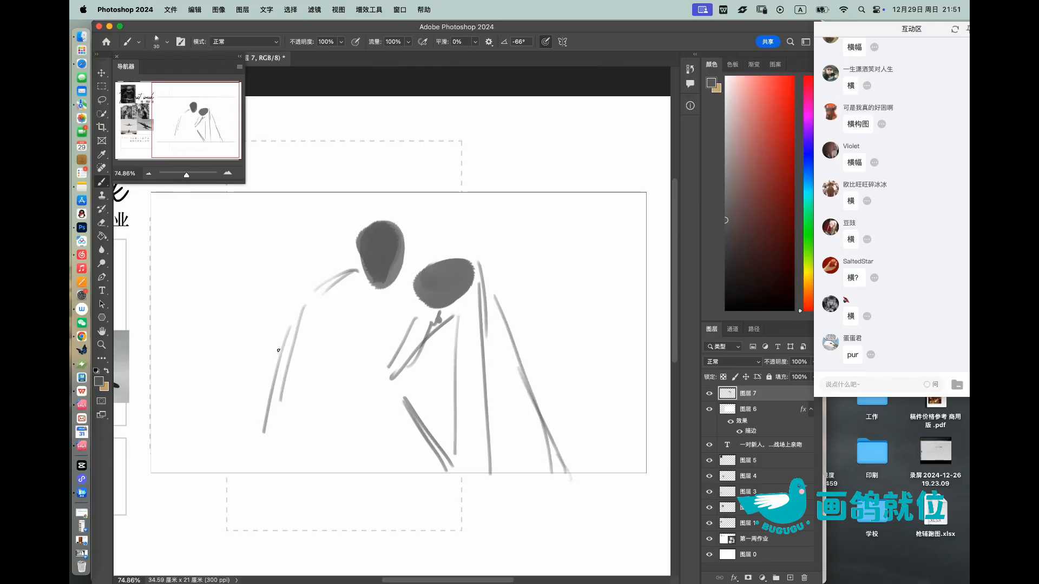
Step: Redraw the left figure's back as a wider curve reaching further out, and erase the earlier inner lines
drag(299, 309, 265, 353)
key(super+z)
mouse_move(327, 278)
mouse_down()
mouse_move(277, 322)
mouse_move(250, 422)
mouse_up()
drag(262, 353, 252, 444)
drag(253, 381, 253, 444)
key(e)
mouse_move(283, 345)
mouse_down()
mouse_move(286, 419)
mouse_move(314, 321)
mouse_move(312, 339)
mouse_move(258, 373)
mouse_move(258, 442)
mouse_up()
key(b)
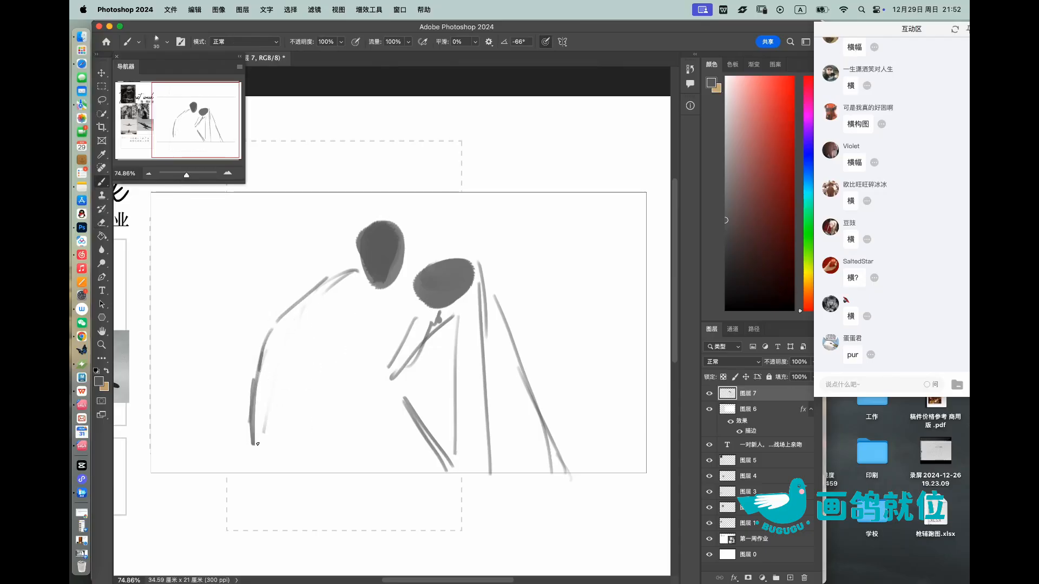
mouse_move(258, 383)
mouse_down()
mouse_move(235, 437)
mouse_move(243, 445)
mouse_up()
drag(294, 308, 234, 466)
drag(283, 339, 252, 407)
Step: Enlarge the couple sketch to about 129% wide and 115% high, flaring it toward the base, and trim the strokes below the frame
key(ctrl+t)
drag(233, 483, 201, 483)
drag(571, 485, 603, 486)
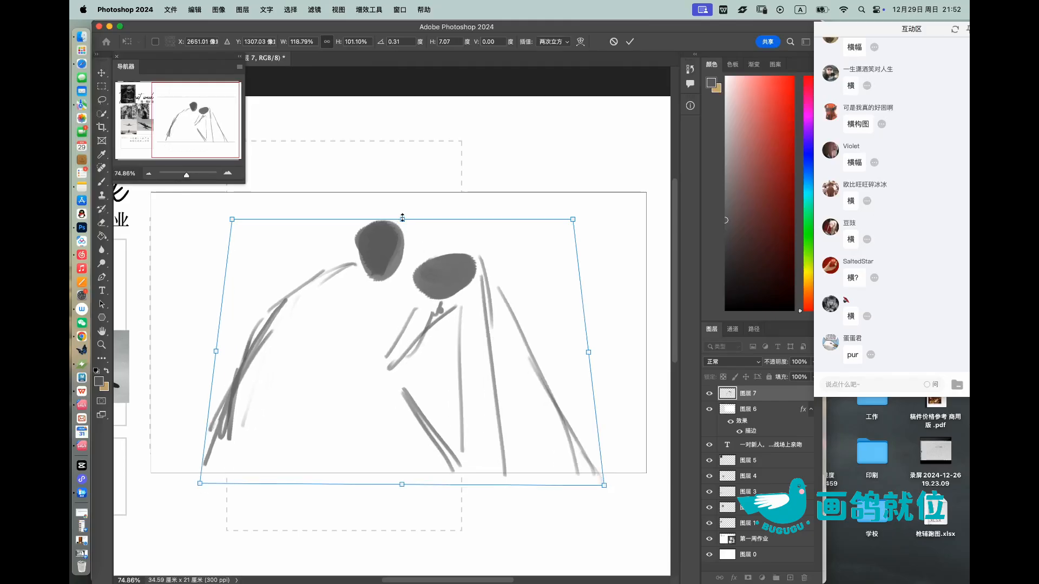
mouse_move(404, 202)
mouse_down()
mouse_move(404, 165)
mouse_move(404, 176)
mouse_up()
drag(427, 285, 429, 312)
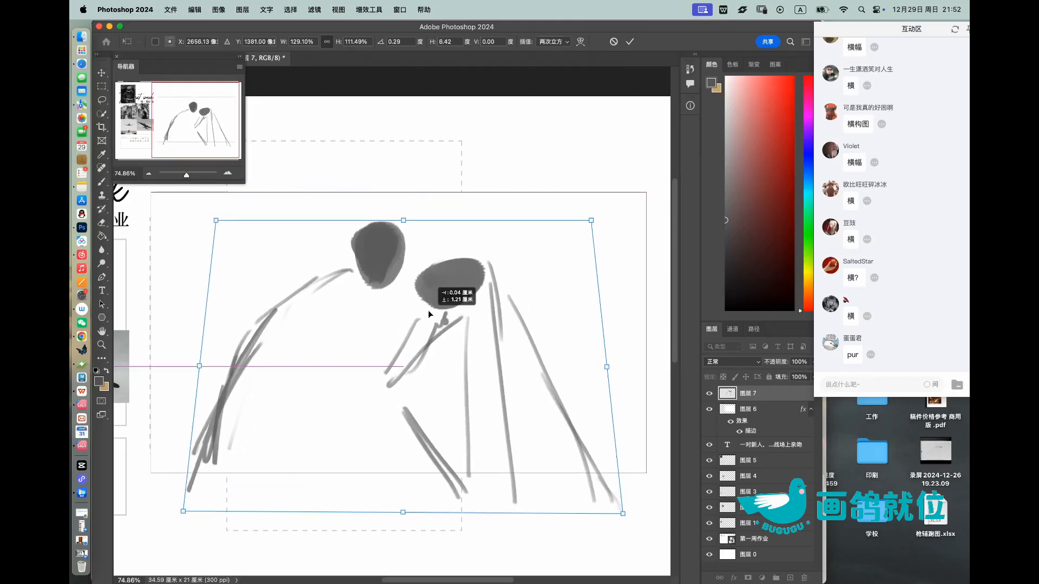
drag(617, 261, 613, 253)
drag(585, 212, 575, 205)
drag(211, 229, 218, 223)
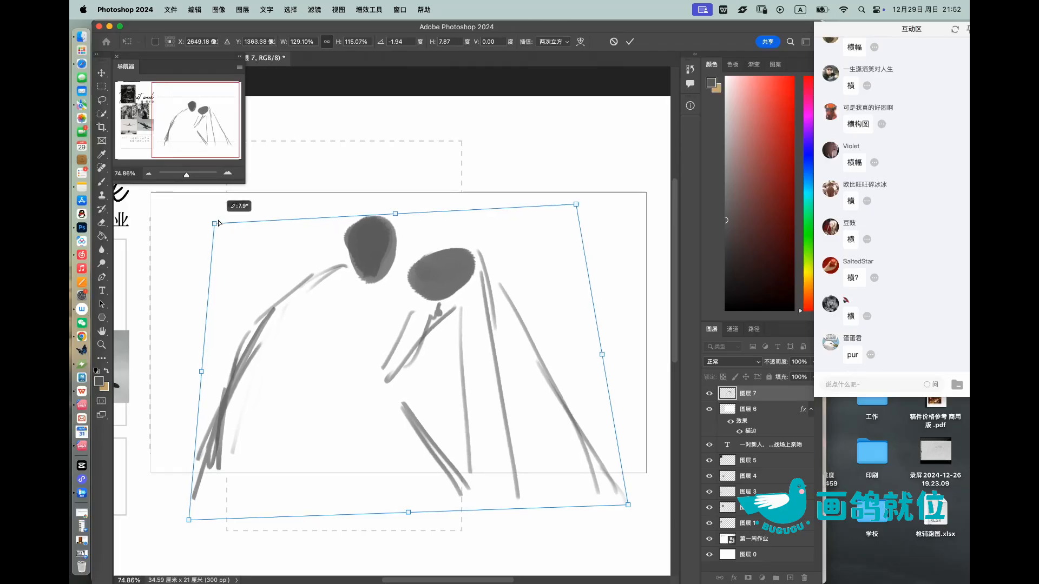
drag(561, 301, 560, 304)
click(630, 42)
key(e)
mouse_move(179, 486)
mouse_down()
mouse_move(205, 496)
mouse_move(568, 505)
mouse_up()
Step: Skew the couple sketch's upper right corner inward, shift it slightly down and right, and erase the strokes below the frame
key(z)
drag(480, 248, 503, 251)
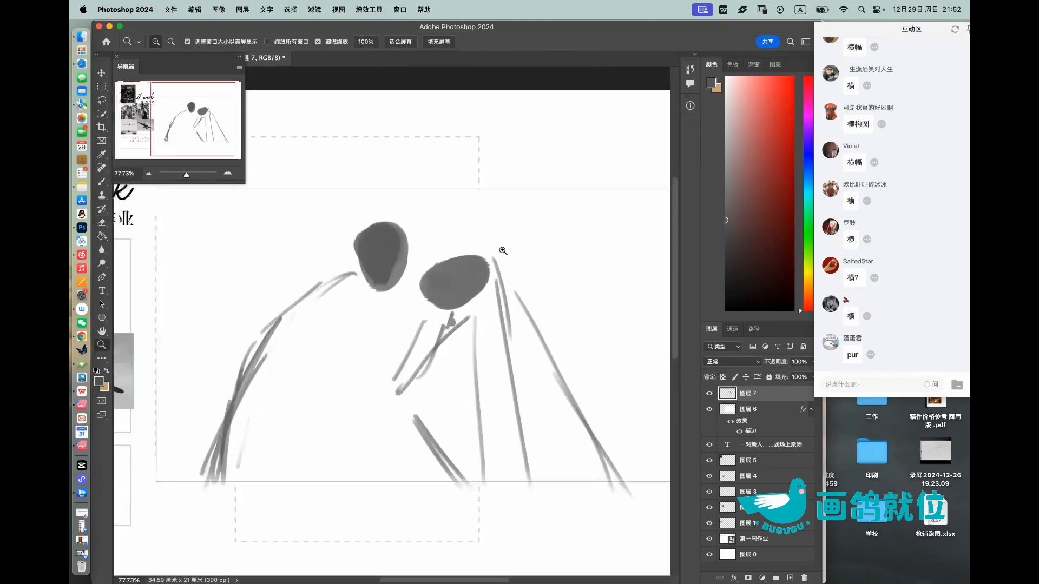
key(super+t)
super+drag(646, 220, 610, 224)
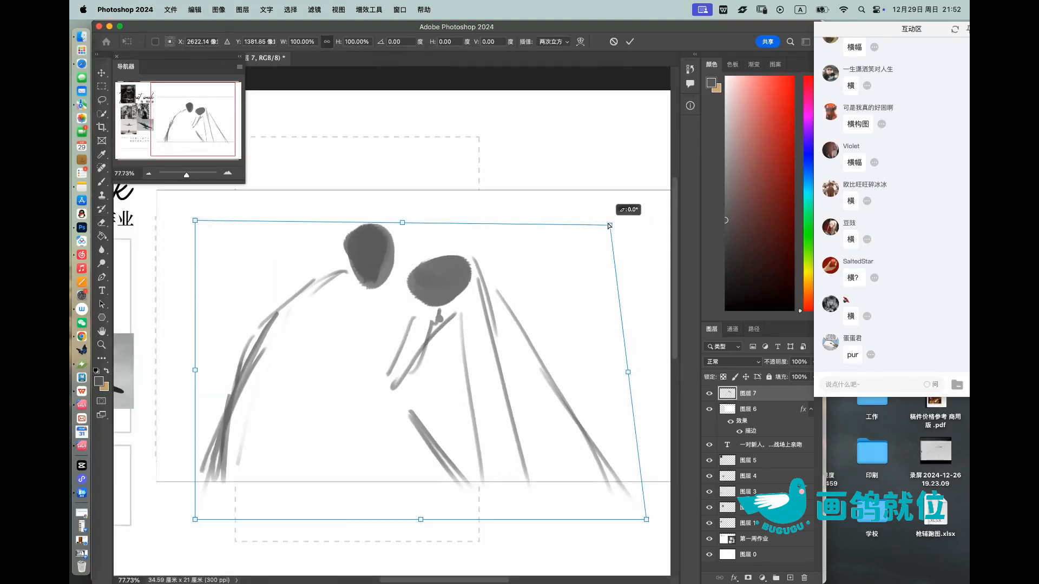
mouse_move(519, 304)
mouse_down()
mouse_move(538, 304)
mouse_move(545, 284)
mouse_move(528, 323)
mouse_up()
click(629, 41)
key(e)
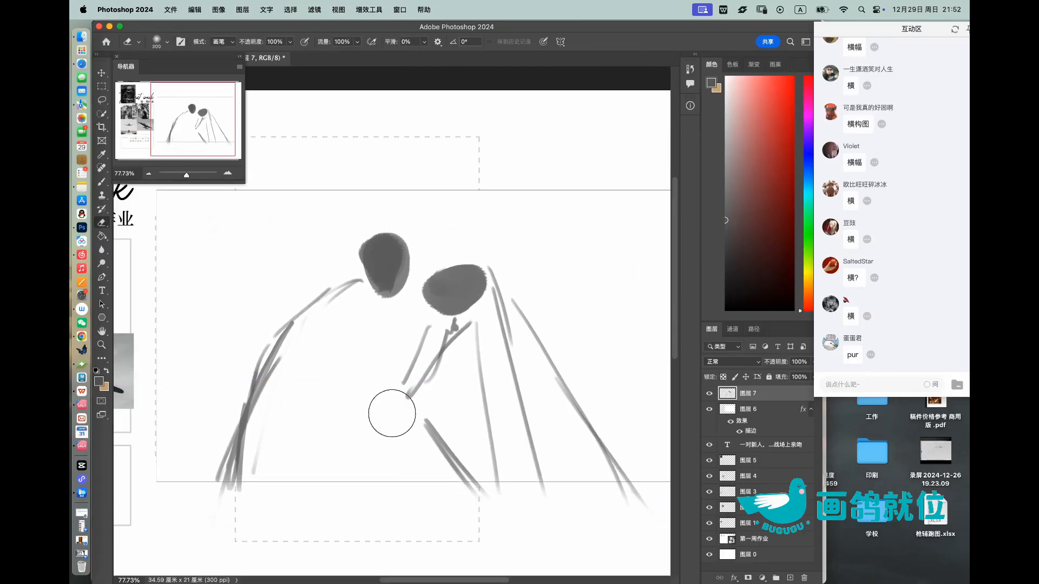
mouse_move(379, 496)
mouse_down()
mouse_move(493, 485)
mouse_move(629, 504)
mouse_up()
scroll(530, 297, down, 1)
Step: Replace the right figure's bent elbow with one further left, and erase the old forearm and overhanging strokes
key(b)
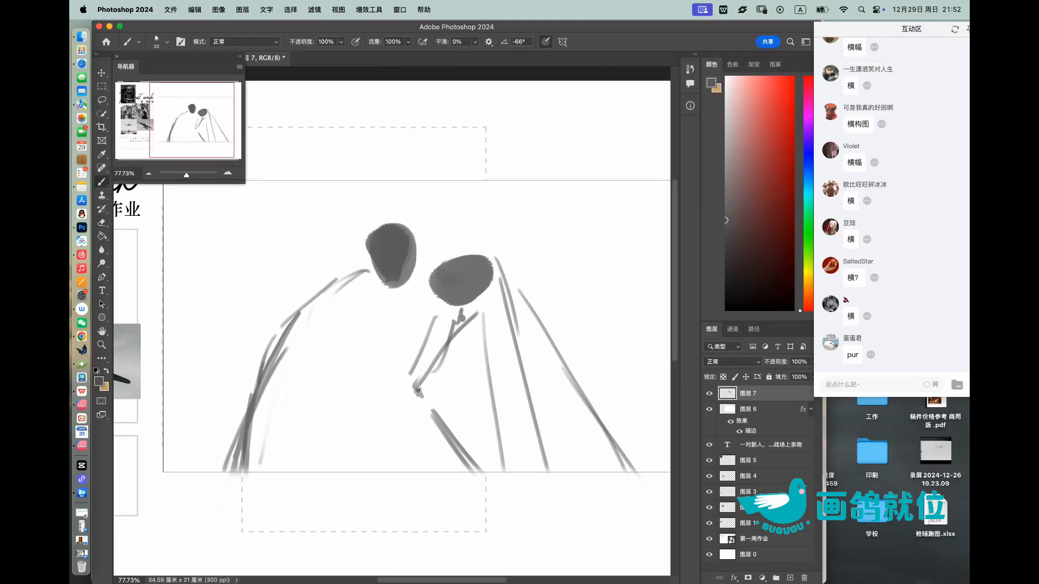
drag(421, 398, 431, 413)
mouse_move(431, 297)
mouse_down()
mouse_move(397, 315)
mouse_move(405, 297)
mouse_move(399, 317)
mouse_up()
key(super+z)
key(super+z)
key(super+z)
key(super+z)
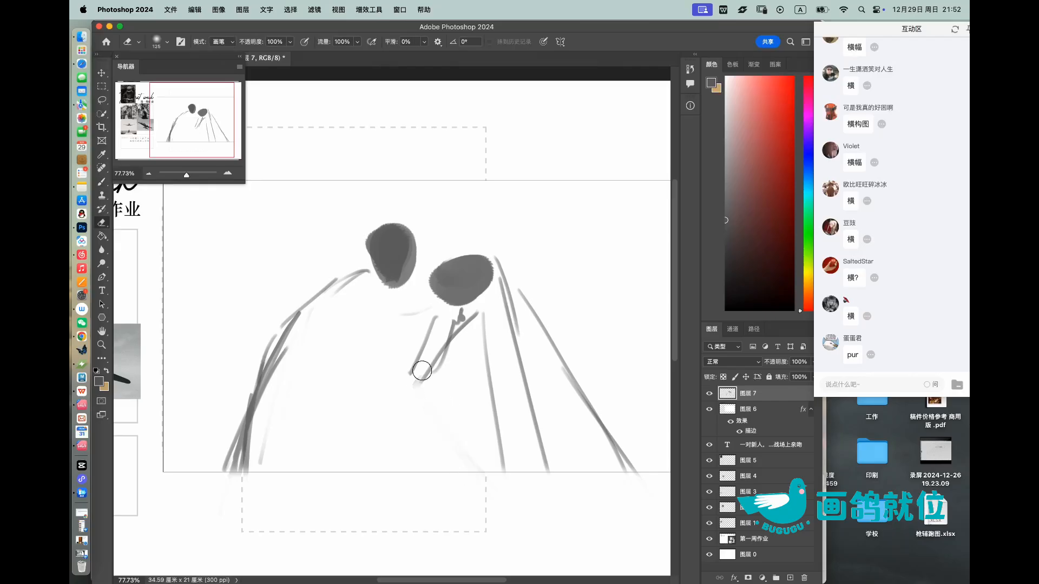
mouse_move(447, 341)
mouse_down()
mouse_move(400, 402)
mouse_move(463, 478)
mouse_up()
drag(430, 427, 409, 383)
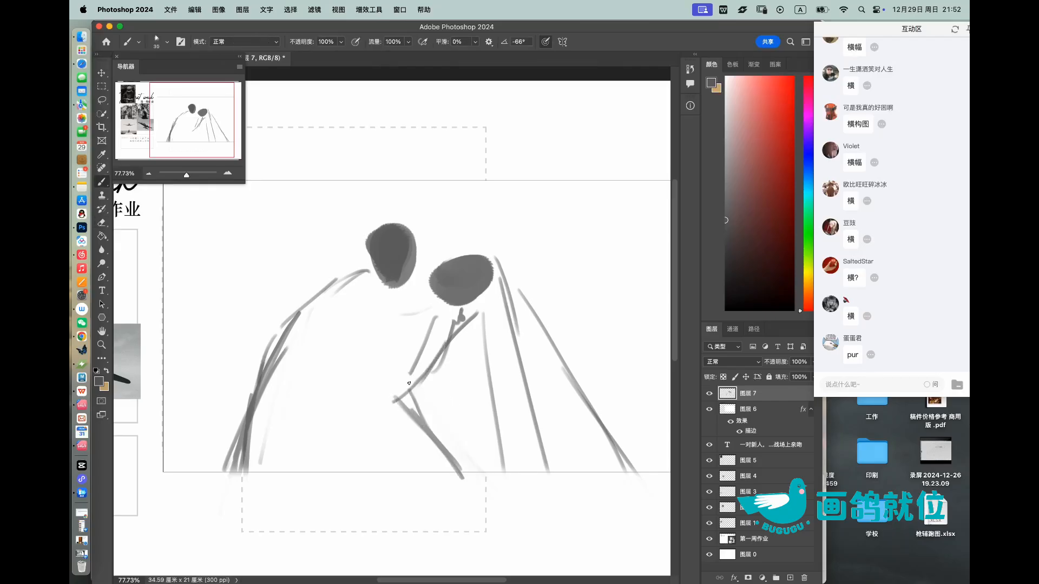
key(e)
drag(453, 483, 477, 481)
Step: Sketch a small circle and loose hand shapes inside the right figure's bent elbow
key(z)
mouse_move(467, 416)
mouse_down()
mouse_move(433, 416)
mouse_move(496, 393)
mouse_up()
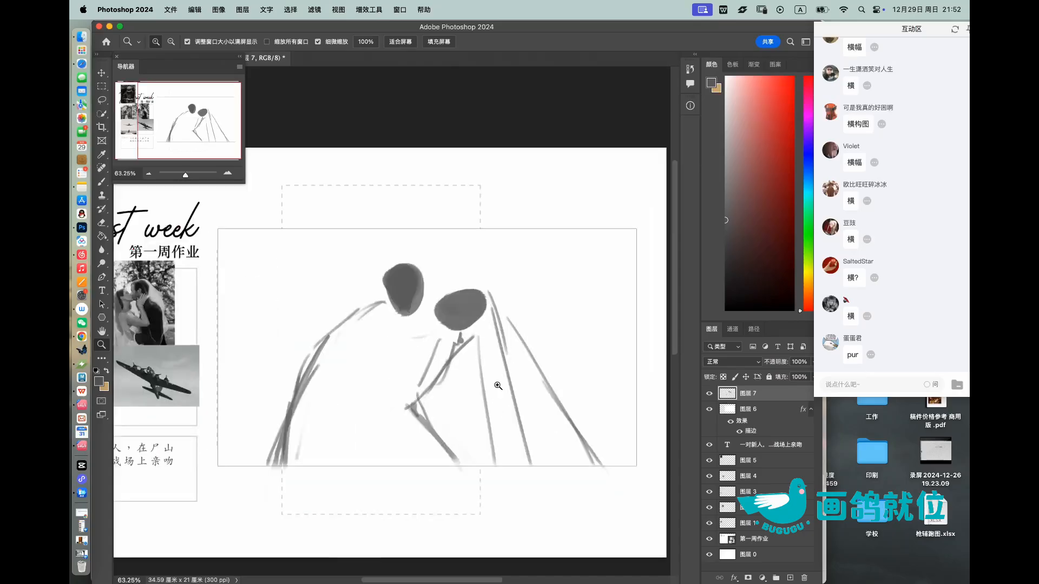
key(b)
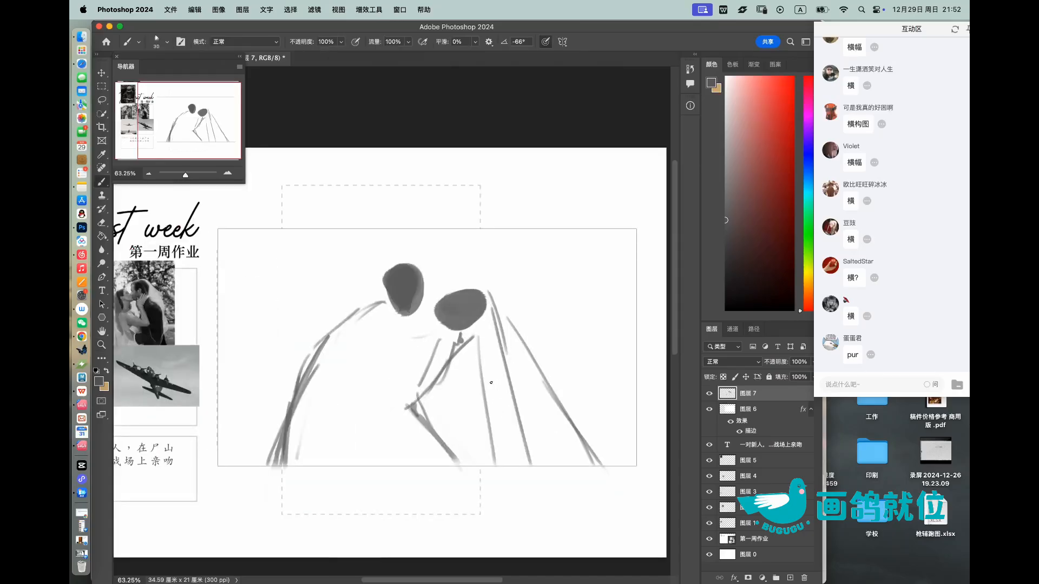
key(z)
drag(465, 352, 447, 366)
key(b)
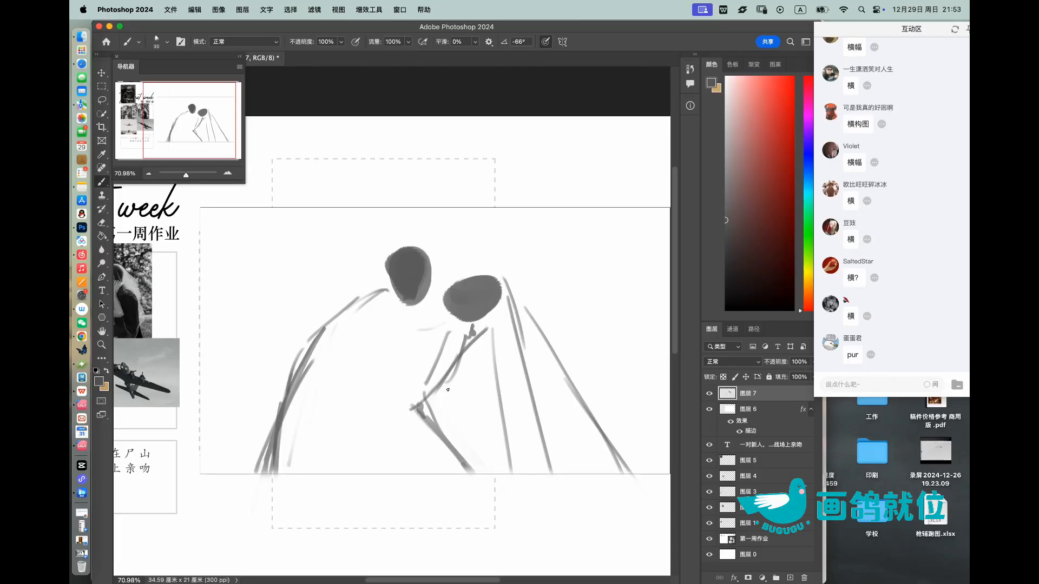
mouse_move(441, 403)
mouse_down()
mouse_move(461, 418)
mouse_move(454, 397)
mouse_move(449, 432)
mouse_move(441, 416)
mouse_move(453, 436)
mouse_up()
key(super+z)
key(super+z)
mouse_move(438, 416)
mouse_down()
mouse_move(461, 417)
mouse_move(453, 436)
mouse_move(492, 442)
mouse_move(488, 472)
mouse_up()
key(super+z)
drag(490, 450, 486, 464)
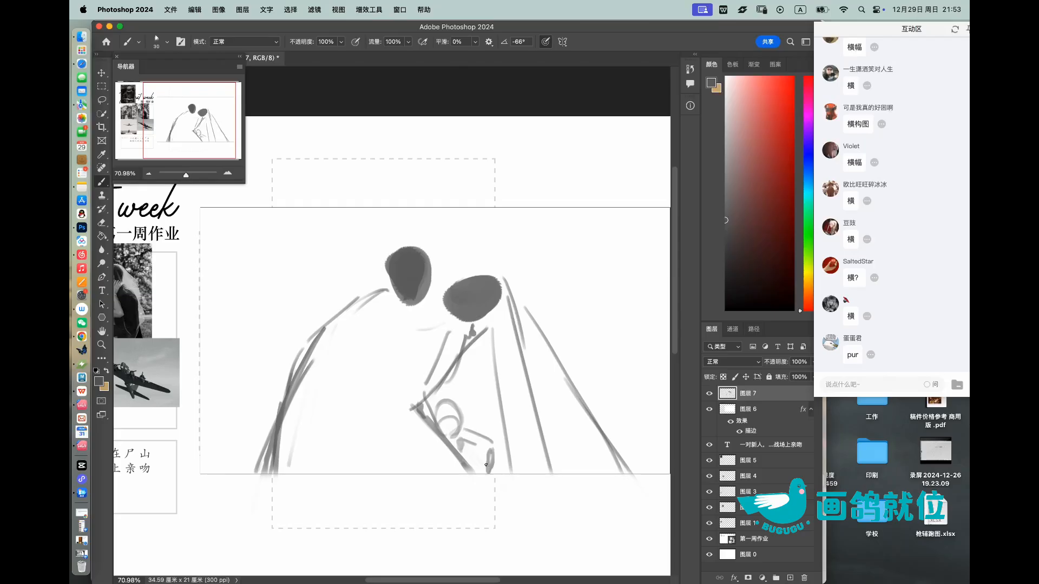
Step: Add crossing diagonal strokes beside the small circle at the right figure's waist and clean up around them
mouse_move(459, 426)
mouse_down()
mouse_move(435, 424)
mouse_move(494, 407)
mouse_up()
drag(445, 452, 505, 390)
drag(468, 433, 489, 415)
drag(460, 446, 481, 428)
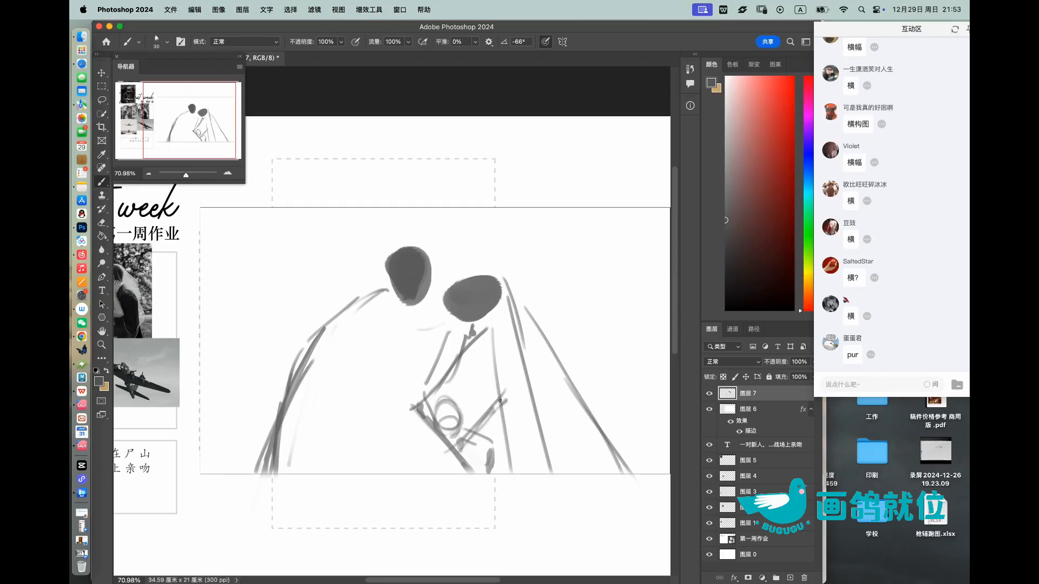
drag(507, 390, 479, 423)
key(e)
drag(434, 452, 443, 458)
Step: Add a few short ground strokes in the frame's lower left corner
key(z)
mouse_move(502, 358)
mouse_down()
mouse_move(476, 347)
mouse_move(513, 326)
mouse_up()
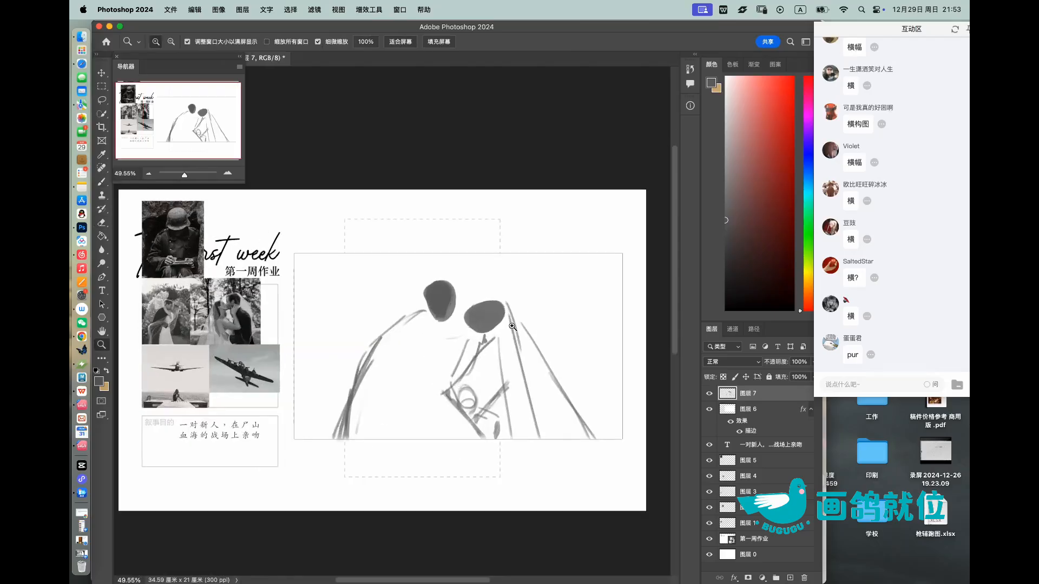
key(b)
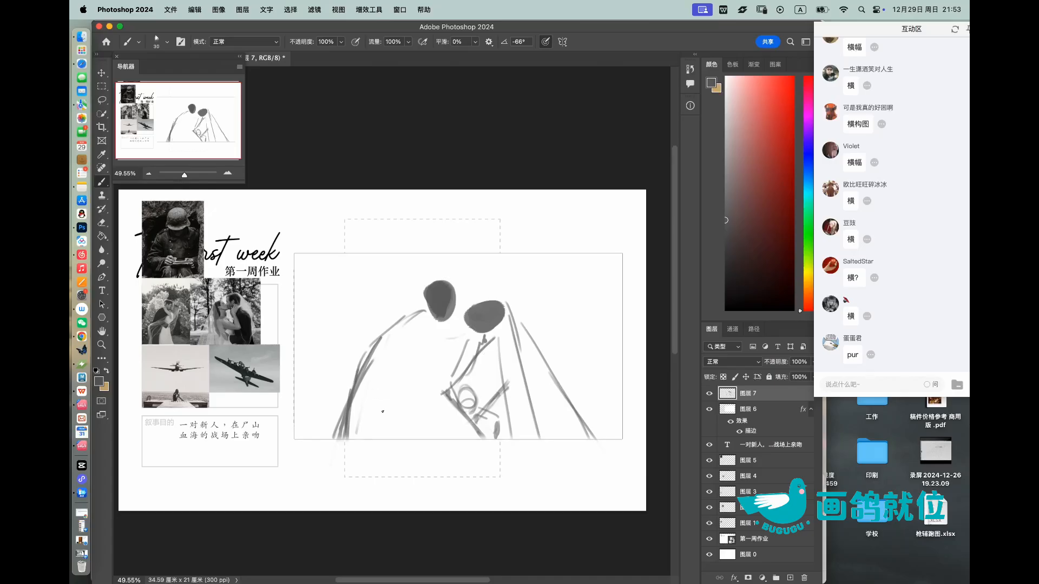
drag(304, 427, 334, 417)
drag(311, 411, 335, 409)
Step: Try out curved aircraft wing lines to the left of the upper head
key(z)
mouse_move(411, 329)
mouse_down()
mouse_move(433, 309)
mouse_move(471, 327)
mouse_up()
key(b)
key(z)
key(b)
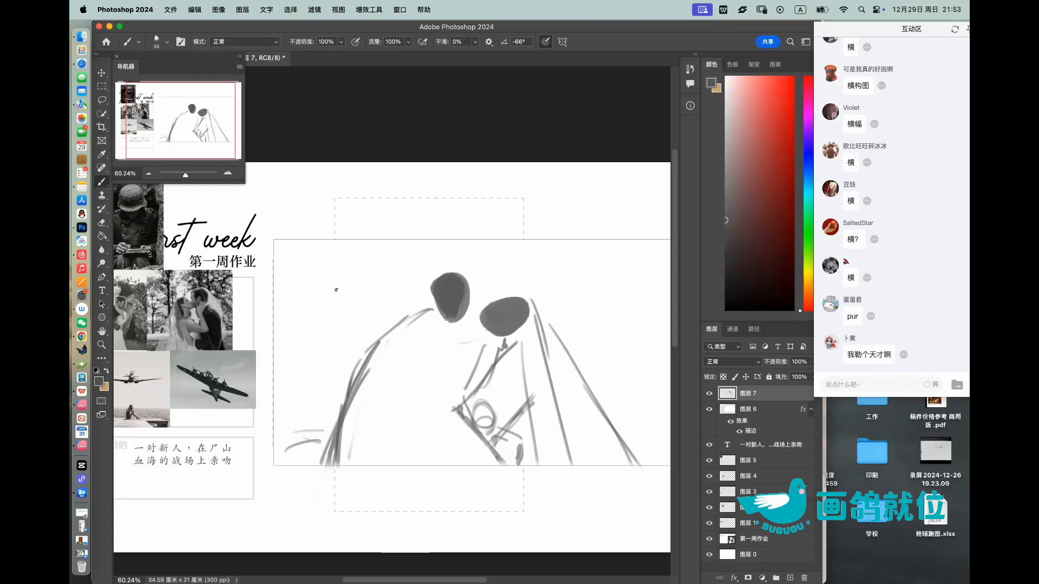
mouse_move(352, 318)
mouse_down()
mouse_move(320, 298)
mouse_move(337, 307)
mouse_up()
key(super+z)
mouse_move(290, 275)
mouse_down()
mouse_move(395, 265)
mouse_move(363, 306)
mouse_up()
key(super+z)
key(super+z)
drag(317, 280, 420, 287)
mouse_move(334, 286)
mouse_down()
mouse_move(417, 281)
mouse_move(383, 274)
mouse_move(432, 268)
mouse_up()
key(super+z)
key(super+z)
key(e)
mouse_move(361, 301)
mouse_down()
mouse_move(301, 301)
mouse_move(417, 285)
mouse_up()
Step: Sketch the upper and lower edges of a large aircraft's wings across the frame behind the couple's heads
key(b)
mouse_move(299, 265)
mouse_down()
mouse_move(407, 294)
mouse_move(454, 254)
mouse_move(438, 256)
mouse_up()
drag(534, 251, 669, 258)
drag(217, 272, 383, 270)
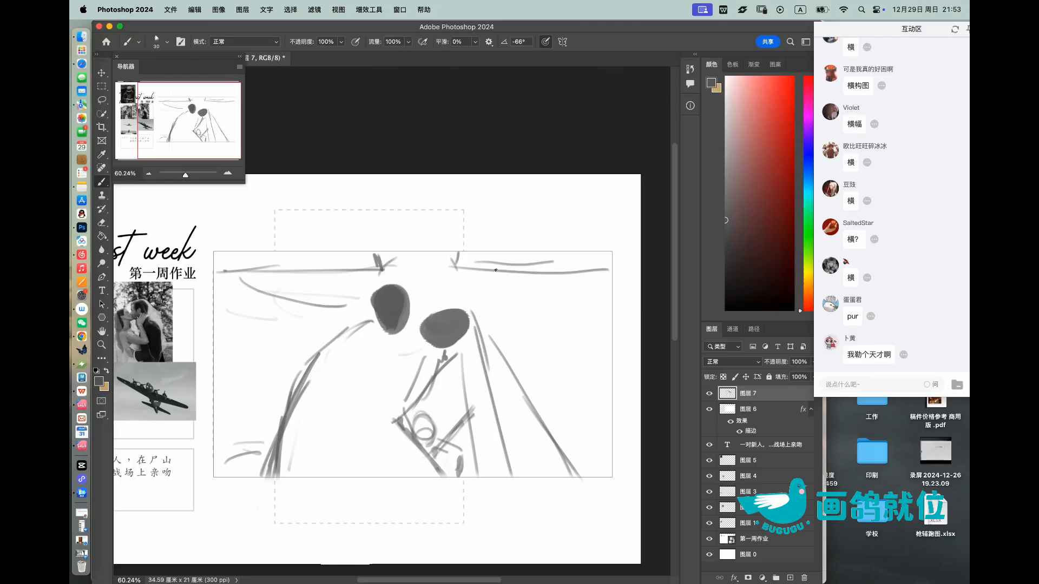
drag(457, 269, 621, 268)
key(ctrl+z)
drag(213, 298, 364, 310)
mouse_move(463, 309)
mouse_down()
mouse_move(611, 292)
mouse_move(618, 270)
mouse_up()
Step: Sketch light facial profile strokes between the two heads
key(e)
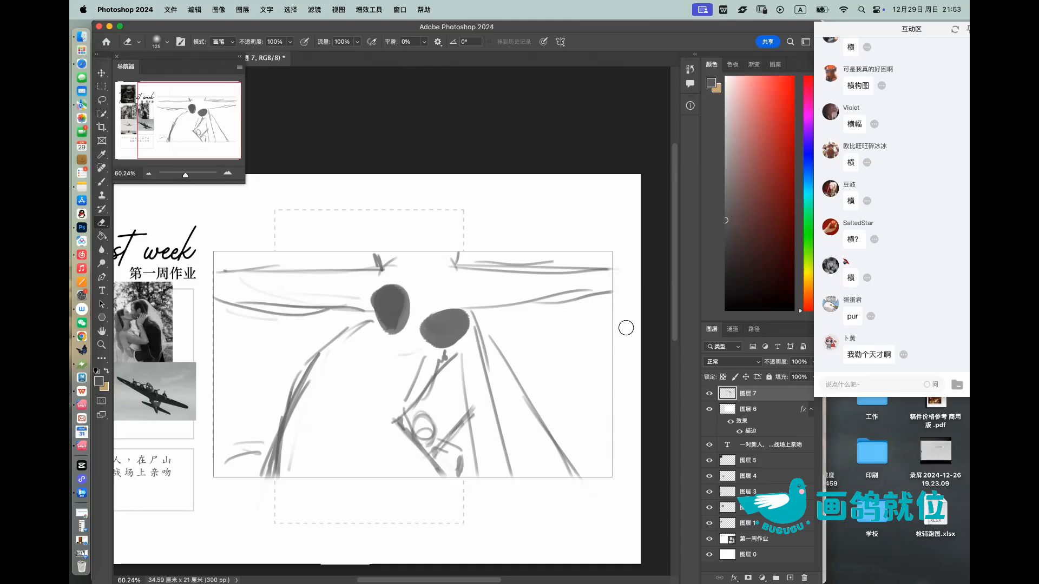
key(b)
mouse_move(406, 288)
mouse_down()
mouse_move(423, 291)
mouse_move(426, 318)
mouse_up()
drag(411, 320, 410, 335)
drag(408, 335, 419, 347)
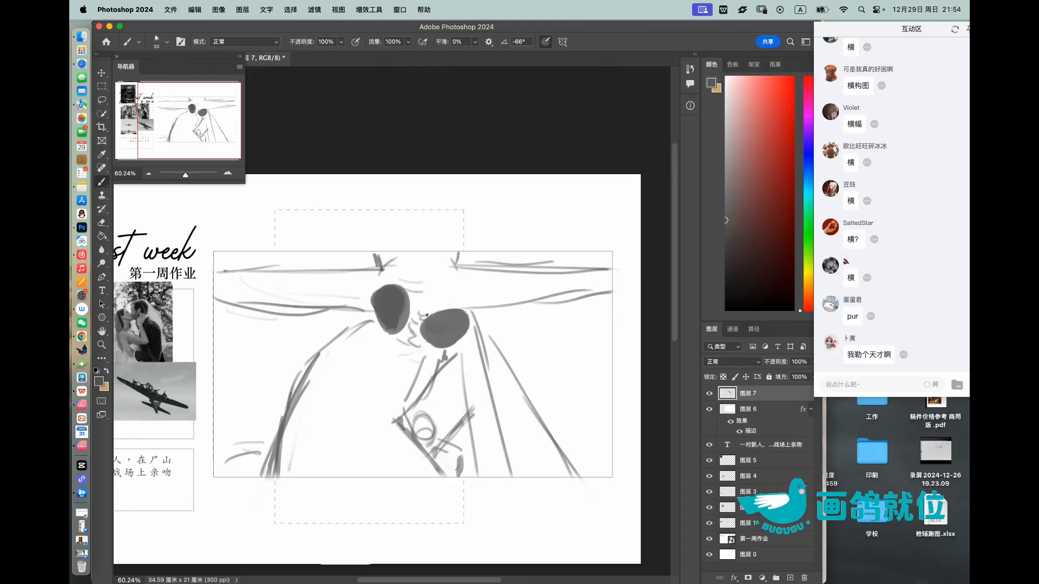
Step: Clean up and reinforce the wings' lower edges, and draw round engines along both wings
key(e)
mouse_move(223, 307)
mouse_down()
mouse_move(260, 306)
mouse_move(212, 301)
mouse_move(375, 317)
mouse_up()
key(b)
drag(498, 311, 620, 292)
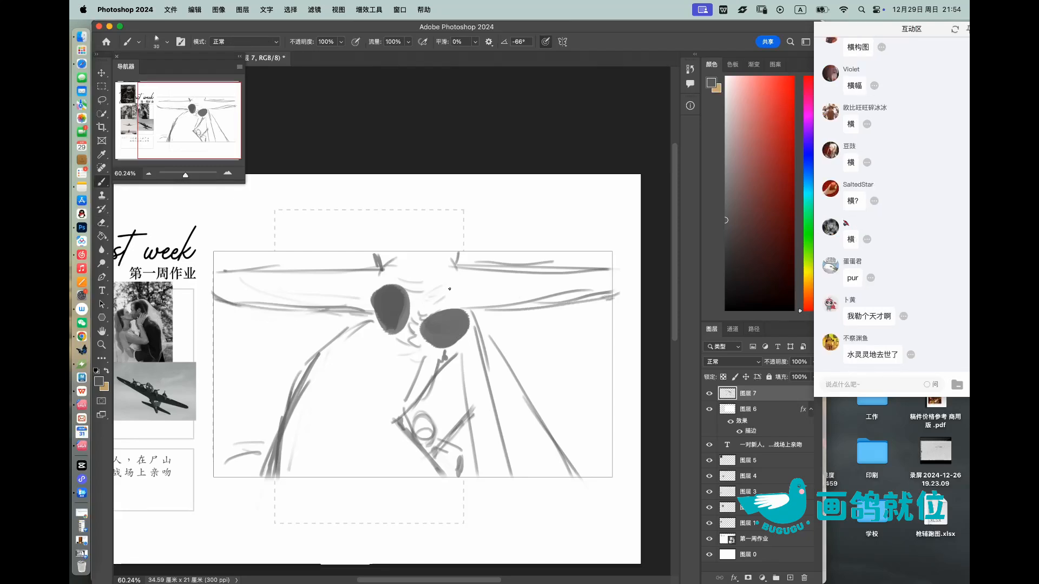
mouse_move(326, 260)
mouse_down()
mouse_move(340, 292)
mouse_move(270, 257)
mouse_move(276, 281)
mouse_up()
mouse_move(492, 252)
mouse_down()
mouse_move(497, 268)
mouse_move(527, 261)
mouse_up()
drag(595, 261, 580, 271)
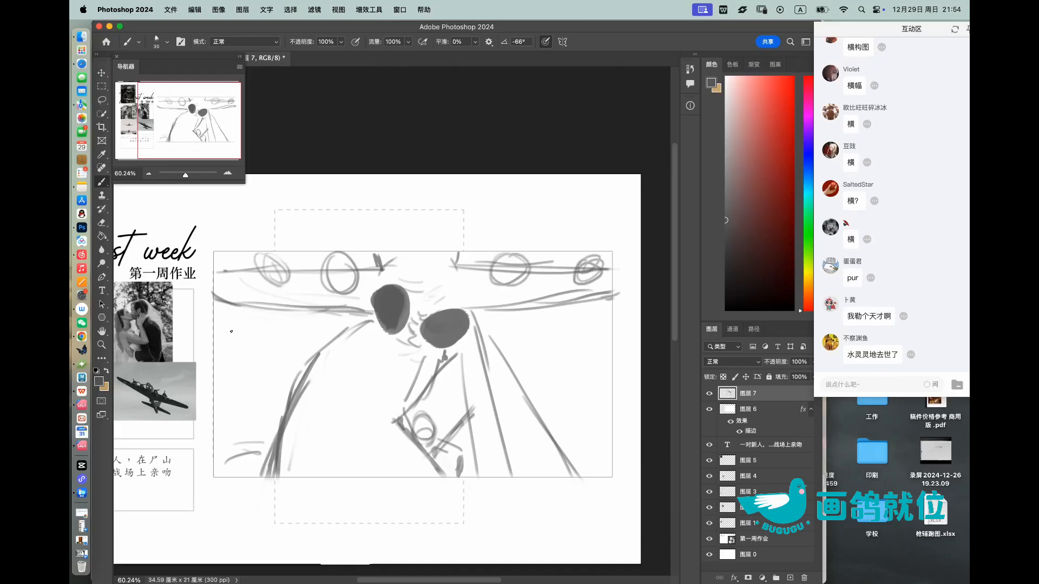
Step: Sketch small crossed shapes under the left wing, between the frame's edge and the left figure's shoulder
mouse_move(239, 325)
mouse_down()
mouse_move(263, 349)
mouse_move(258, 333)
mouse_move(276, 329)
mouse_up()
key(super+z)
key(super+z)
key(super+z)
mouse_move(216, 340)
mouse_down()
mouse_move(281, 329)
mouse_move(249, 341)
mouse_move(220, 339)
mouse_up()
drag(281, 329, 264, 352)
mouse_move(306, 312)
mouse_down()
mouse_move(332, 340)
mouse_move(338, 332)
mouse_move(285, 320)
mouse_up()
drag(327, 324, 311, 326)
Step: Sketch a small aircraft shape with long horizontal strokes under the right wing, beside the veil
mouse_move(537, 351)
mouse_down()
mouse_move(520, 377)
mouse_move(526, 370)
mouse_up()
drag(558, 326, 535, 366)
drag(549, 355, 593, 363)
mouse_move(505, 361)
mouse_down()
mouse_move(598, 361)
mouse_move(600, 347)
mouse_move(595, 355)
mouse_up()
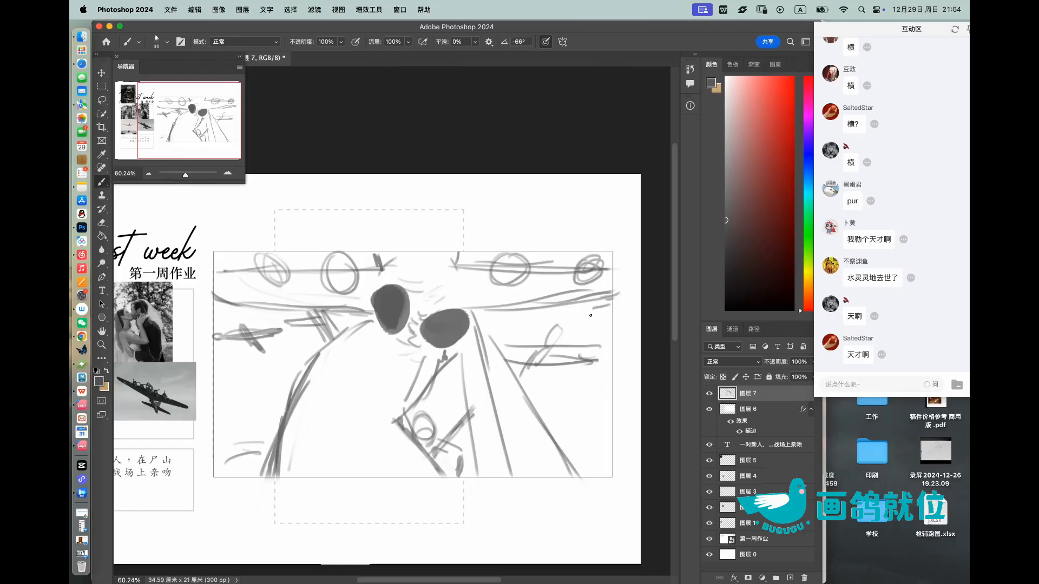
Step: Add debris strokes beside the left figure's back and rework the shape under the left wing into large crossing lines
mouse_move(547, 416)
mouse_down()
mouse_move(574, 400)
mouse_move(549, 407)
mouse_up()
mouse_move(302, 366)
mouse_down()
mouse_move(261, 374)
mouse_move(262, 385)
mouse_move(289, 378)
mouse_up()
mouse_move(306, 365)
mouse_down()
mouse_move(285, 365)
mouse_move(276, 385)
mouse_up()
key(e)
mouse_move(279, 331)
mouse_down()
mouse_move(223, 340)
mouse_move(265, 354)
mouse_up()
key(b)
mouse_move(217, 314)
mouse_down()
mouse_move(262, 344)
mouse_move(266, 324)
mouse_move(213, 357)
mouse_up()
mouse_move(279, 314)
mouse_down()
mouse_move(206, 352)
mouse_move(237, 337)
mouse_up()
Step: Add rough debris strokes along the frame's right side and in both lower corners
drag(578, 355, 597, 364)
mouse_move(592, 373)
mouse_down()
mouse_move(618, 384)
mouse_move(601, 423)
mouse_up()
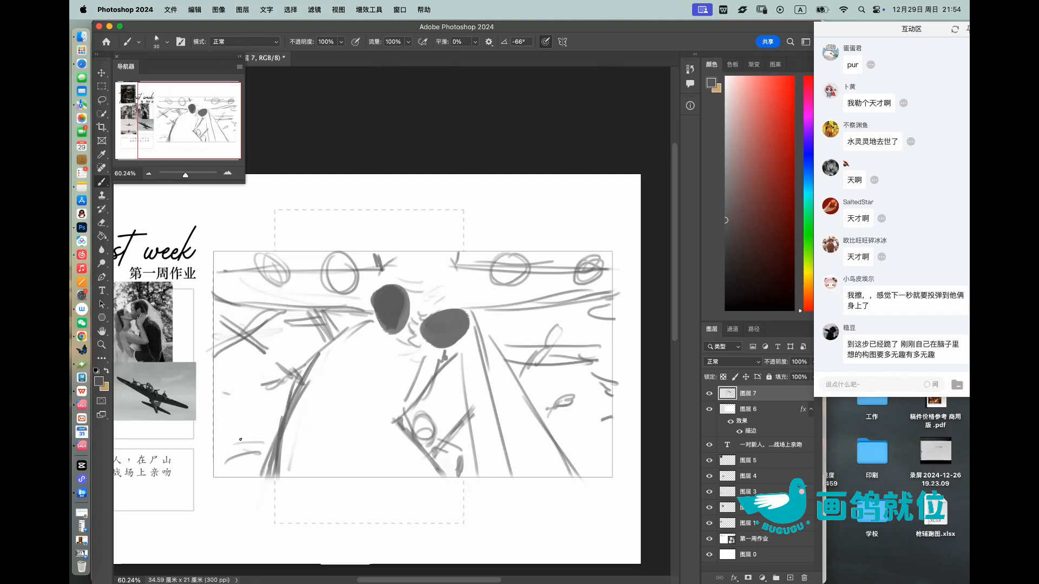
mouse_move(219, 425)
mouse_down()
mouse_move(230, 468)
mouse_move(253, 449)
mouse_move(251, 476)
mouse_up()
drag(565, 455, 603, 452)
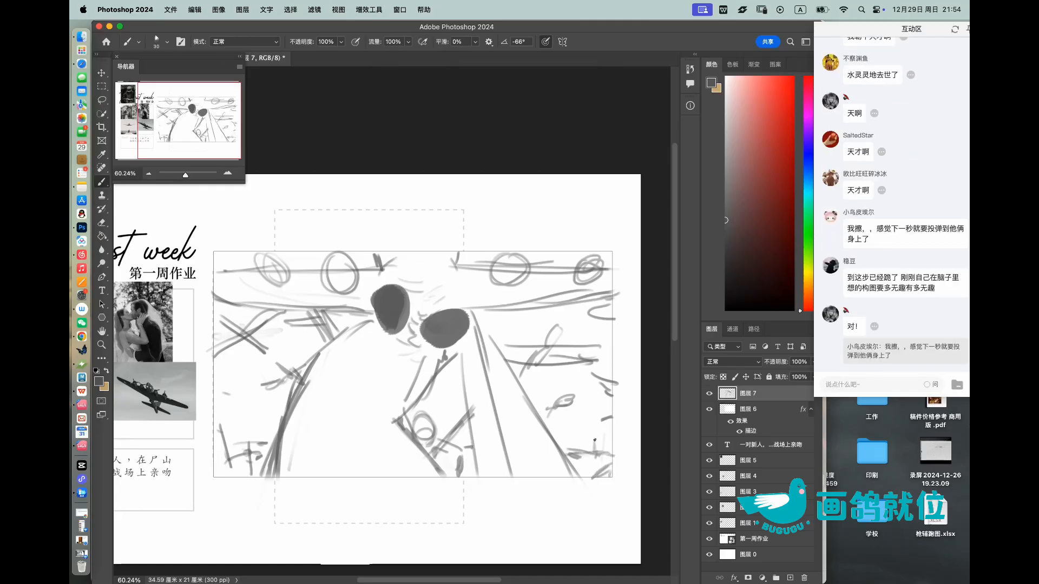
Step: Sketch rounded, spiky debris shapes in the lower right and lower left of the frame
mouse_move(613, 433)
mouse_down()
mouse_move(611, 458)
mouse_move(608, 447)
mouse_move(577, 463)
mouse_up()
key(super+z)
key(super+z)
mouse_move(583, 453)
mouse_down()
mouse_move(601, 432)
mouse_move(561, 430)
mouse_move(567, 419)
mouse_move(597, 424)
mouse_move(595, 414)
mouse_move(612, 429)
mouse_up()
mouse_move(563, 431)
mouse_down()
mouse_move(568, 423)
mouse_move(568, 433)
mouse_up()
drag(596, 388, 584, 417)
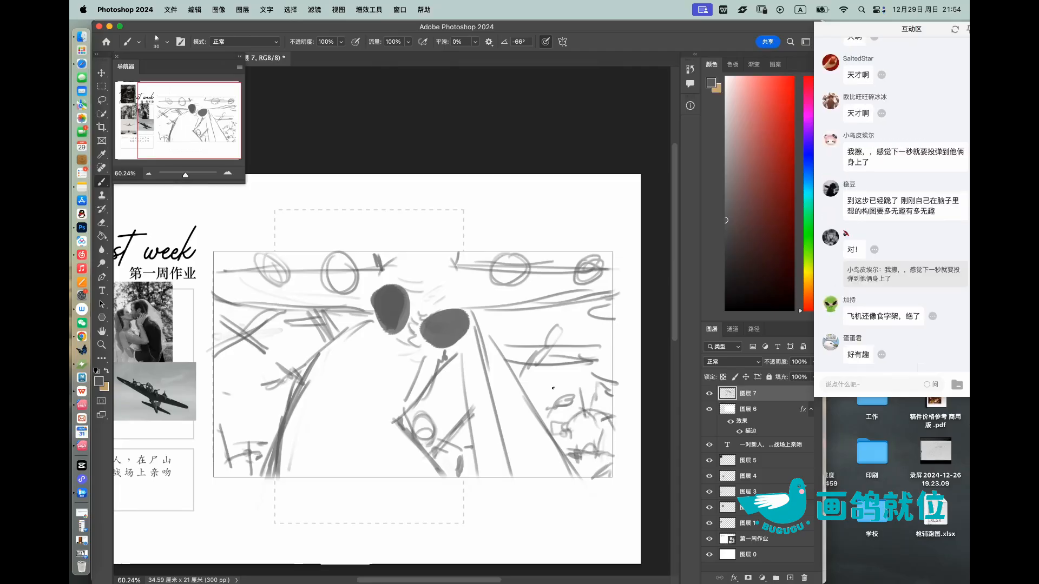
mouse_move(249, 429)
mouse_down()
mouse_move(286, 416)
mouse_move(257, 444)
mouse_move(248, 426)
mouse_move(241, 433)
mouse_move(252, 431)
mouse_move(262, 395)
mouse_move(288, 396)
mouse_up()
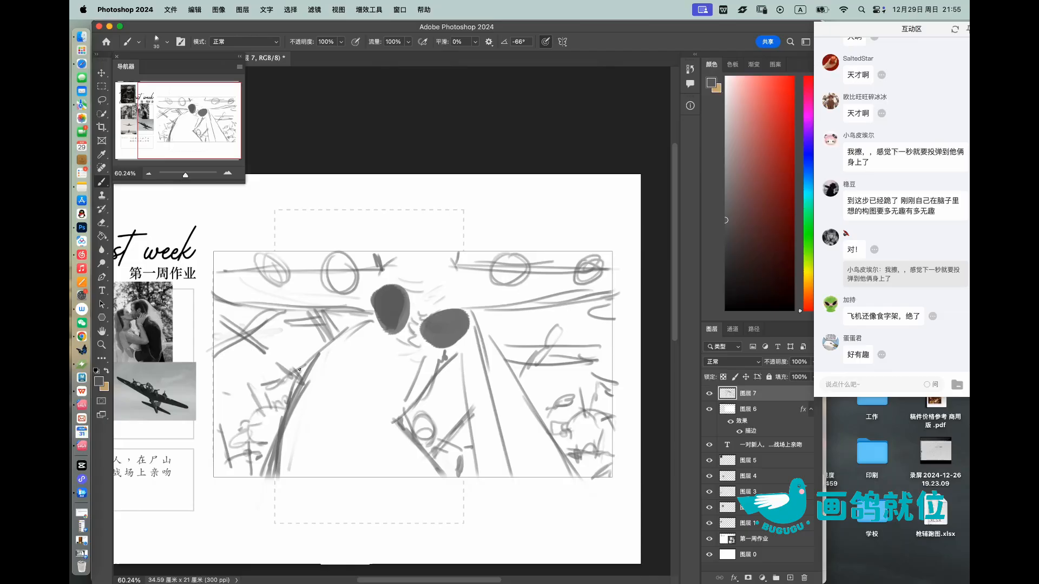
key(z)
mouse_move(517, 317)
mouse_down()
mouse_move(497, 311)
mouse_move(506, 321)
mouse_up()
key(b)
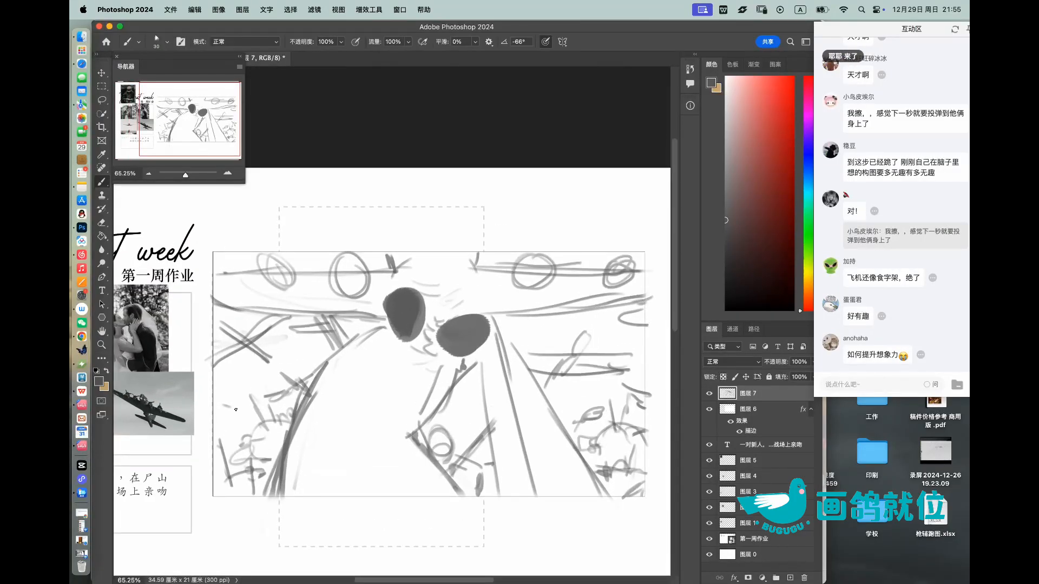
Step: On a new layer, paint both heads and the small circle between the figures' arms solid red
key(z)
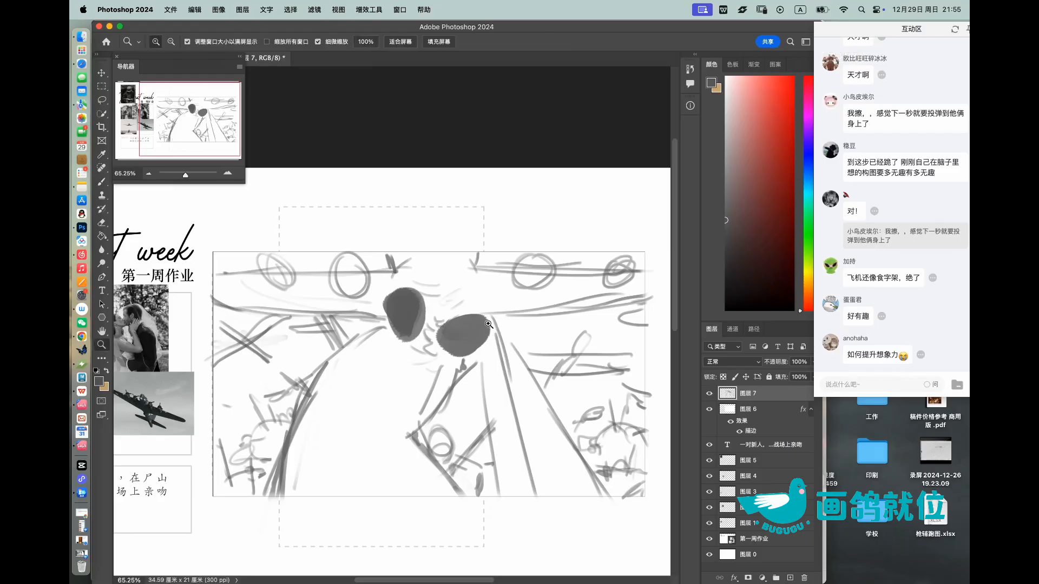
drag(488, 325, 486, 325)
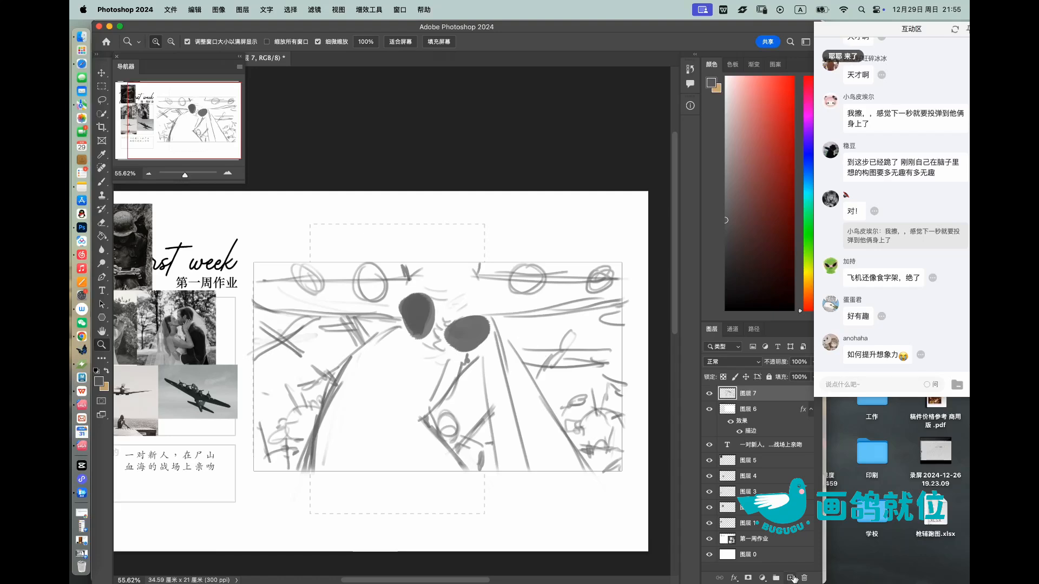
click(791, 578)
click(793, 98)
key(b)
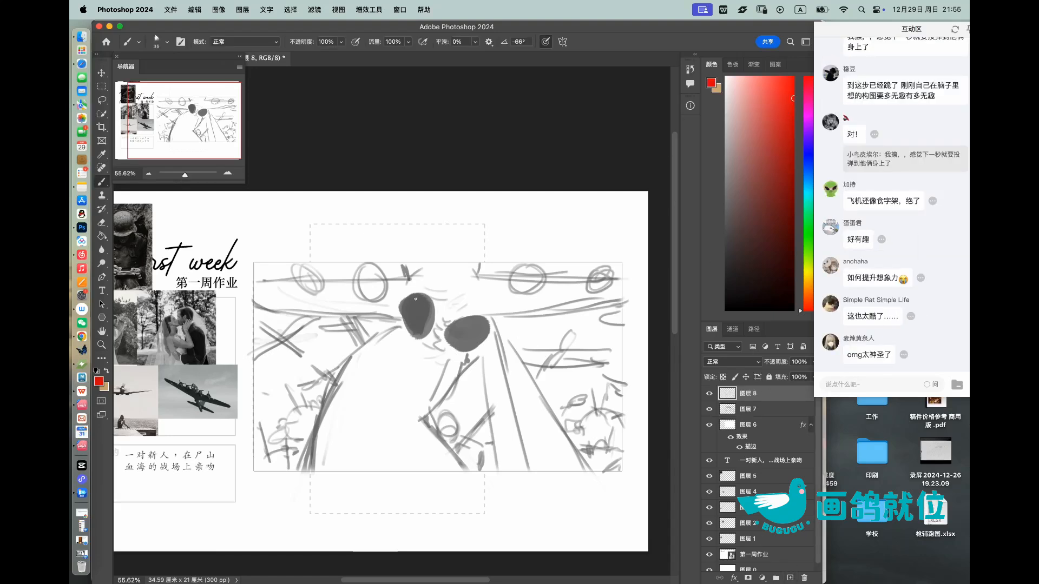
mouse_move(418, 295)
mouse_down()
mouse_move(426, 330)
mouse_move(411, 302)
mouse_move(425, 327)
mouse_move(419, 321)
mouse_move(471, 343)
mouse_move(458, 329)
mouse_move(481, 328)
mouse_up()
key(bracketright)
key(bracketright)
key(bracketright)
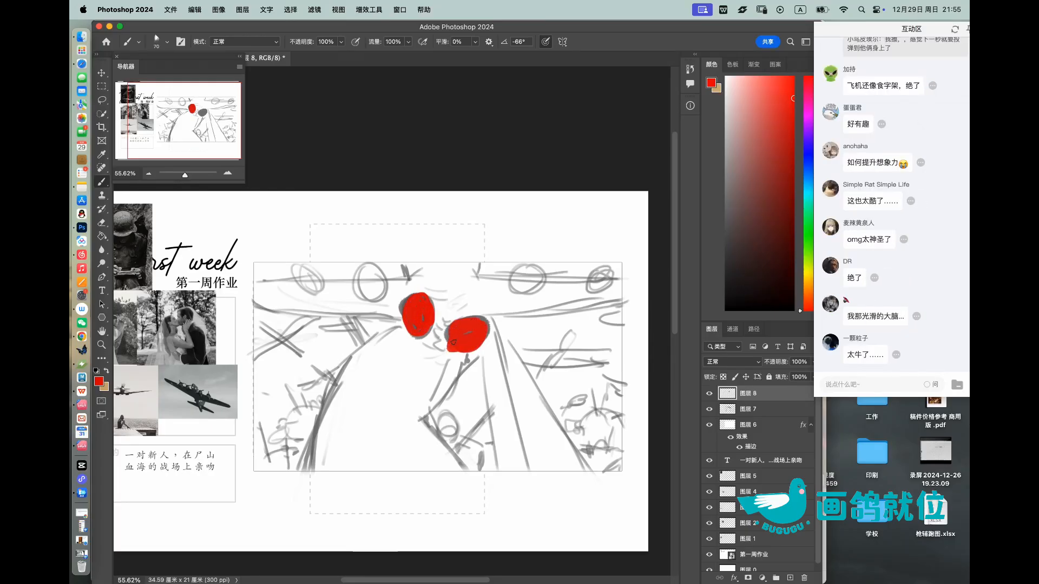
mouse_move(414, 314)
mouse_down()
mouse_move(429, 310)
mouse_move(417, 327)
mouse_up()
key(bracketleft)
mouse_move(446, 422)
mouse_down()
mouse_move(446, 436)
mouse_move(443, 420)
mouse_up()
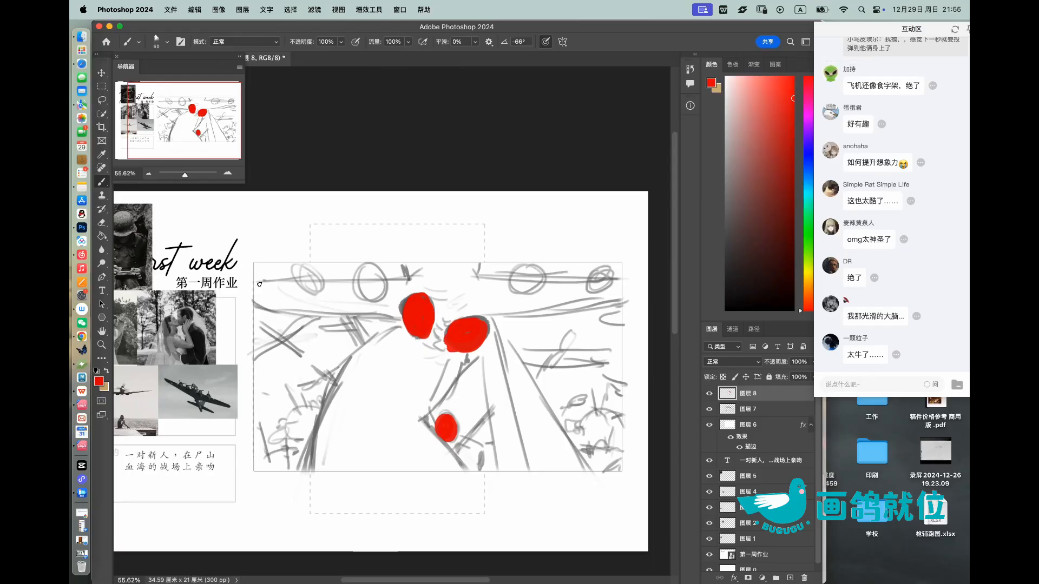
drag(254, 282, 363, 273)
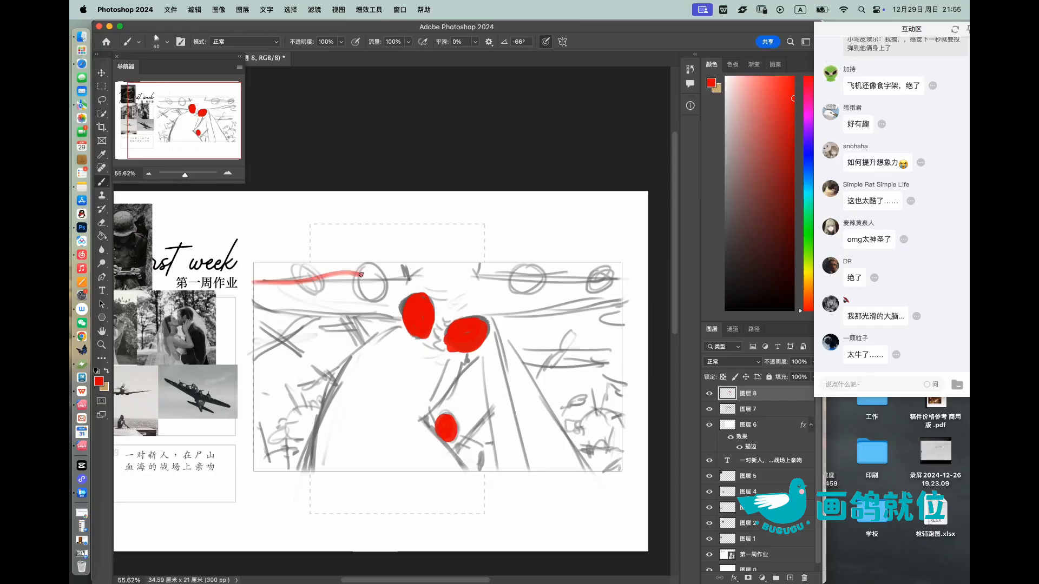
key(super+z)
key(bracketright)
key(bracketright)
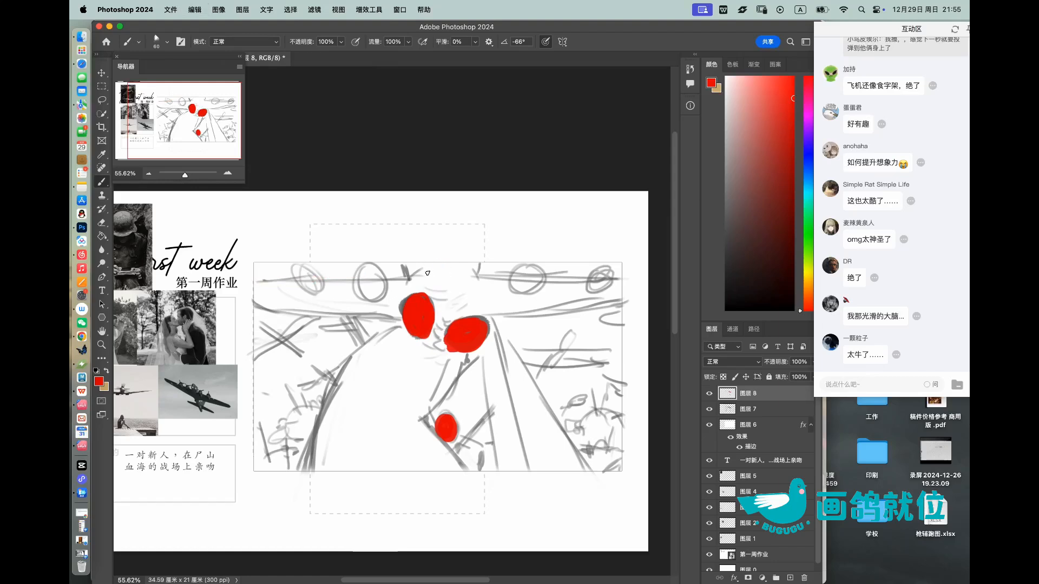
key(bracketleft)
key(bracketleft)
Step: Mark the wings, debris and side areas with short, thick red diagonal and crossing strokes
drag(260, 324, 302, 353)
drag(351, 320, 359, 344)
key(bracketright)
drag(311, 273, 336, 307)
drag(268, 283, 304, 306)
mouse_move(405, 296)
mouse_down()
mouse_move(392, 269)
mouse_move(447, 318)
mouse_up()
drag(539, 271, 514, 310)
mouse_move(614, 270)
mouse_down()
mouse_move(568, 311)
mouse_move(595, 292)
mouse_move(604, 325)
mouse_move(539, 372)
mouse_move(604, 362)
mouse_move(607, 393)
mouse_up()
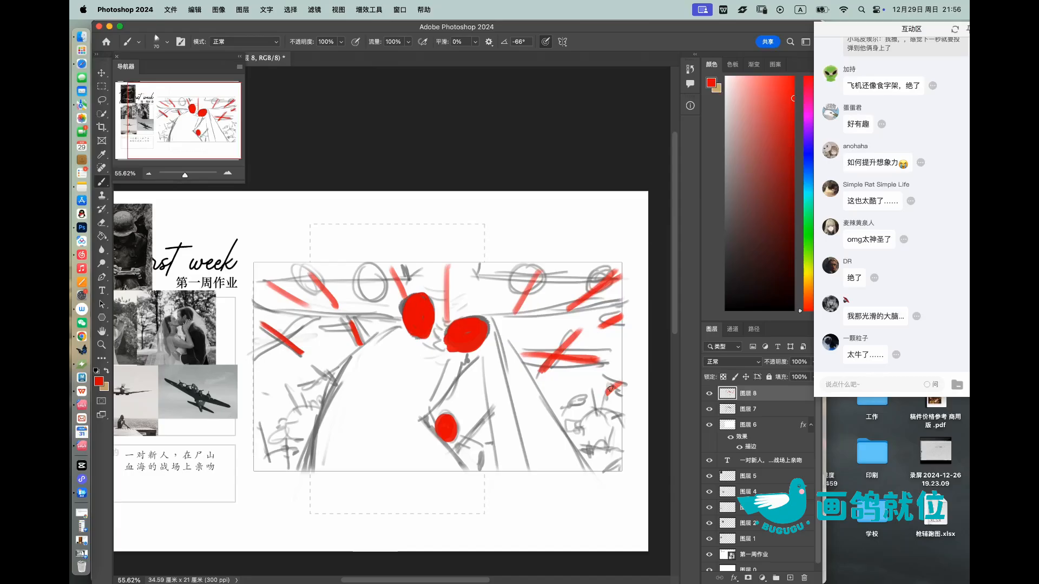
mouse_move(285, 385)
mouse_down()
mouse_move(317, 406)
mouse_move(316, 390)
mouse_up()
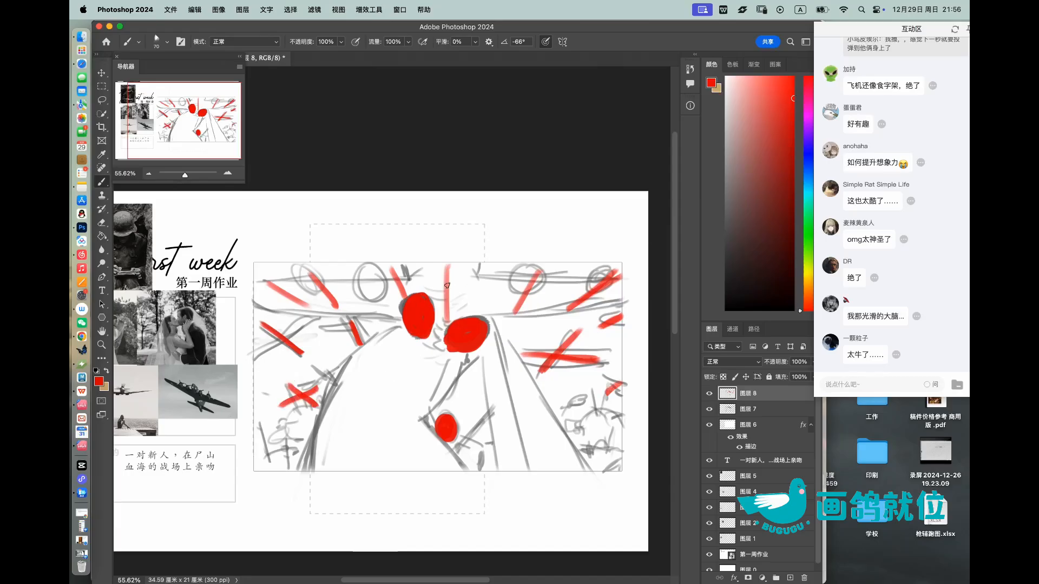
Step: Draw a straight red horizontal line across the frame's full width, along the aircraft's wings
drag(315, 296, 500, 289)
key(super+z)
shift+click(615, 292)
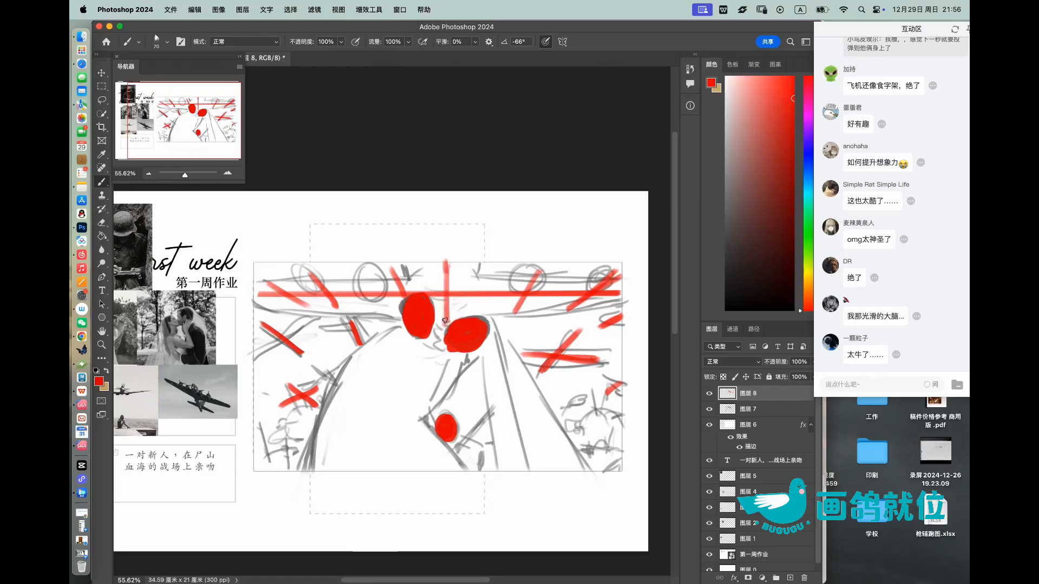
Step: Handwrite the red note 构成 above the upper right part of the frame
key(z)
scroll(481, 291, down, 3)
scroll(480, 290, up, 3)
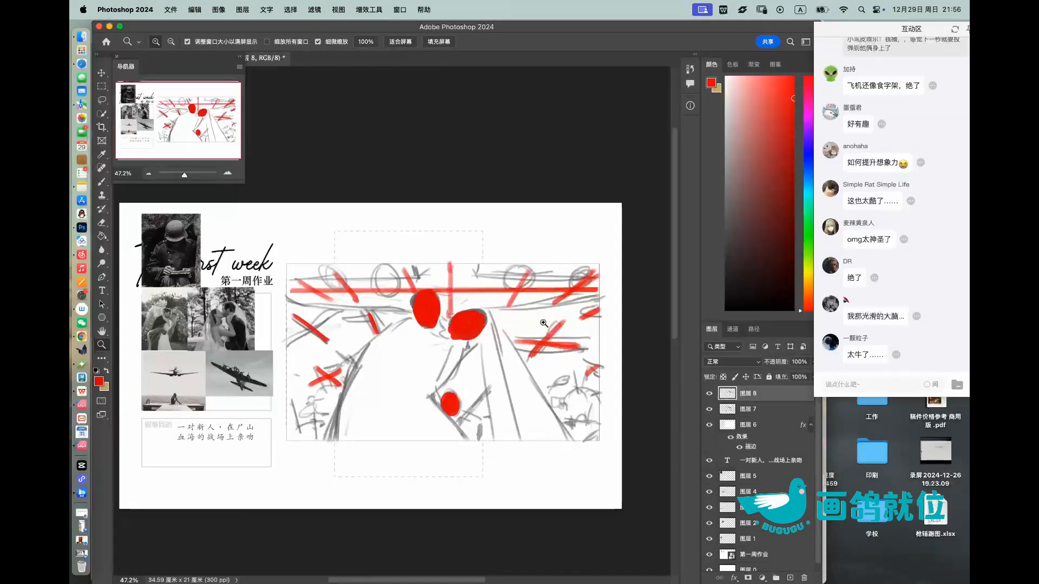
scroll(506, 232, up, 1)
key(b)
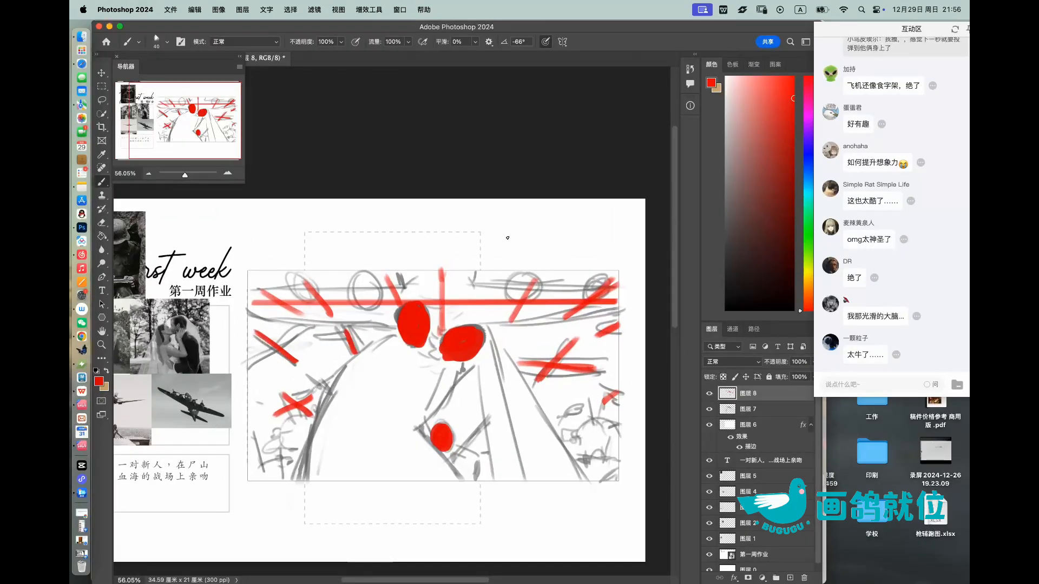
mouse_move(496, 239)
mouse_down()
mouse_move(504, 256)
mouse_move(522, 253)
mouse_up()
drag(526, 241, 532, 252)
mouse_move(533, 224)
mouse_down()
mouse_move(545, 253)
mouse_move(530, 253)
mouse_up()
drag(533, 223, 536, 229)
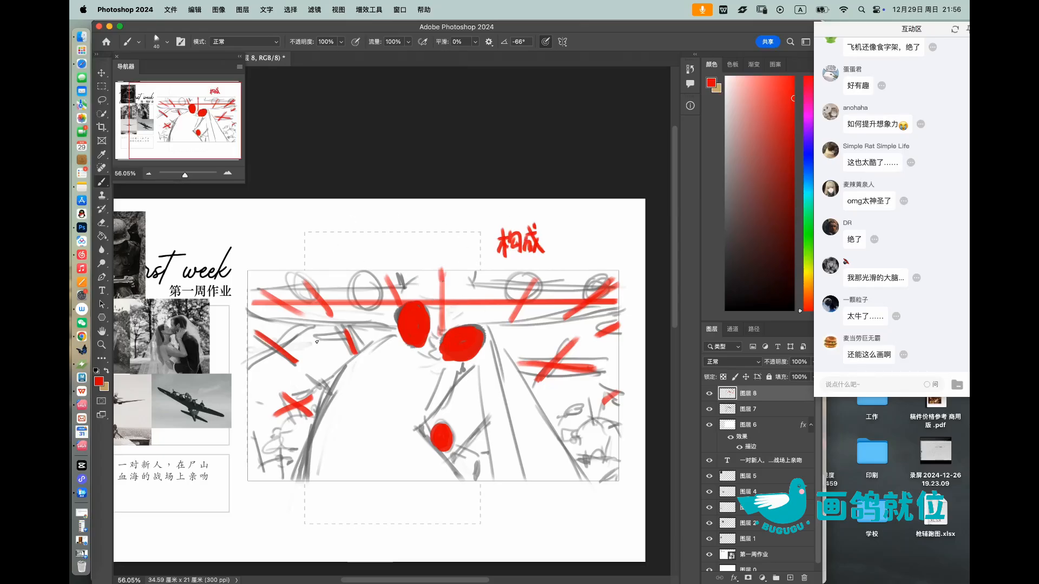
Step: Hatch the left figure's body and the veil area with parallel red diagonal lines
mouse_move(389, 339)
mouse_down()
mouse_move(322, 405)
mouse_move(422, 382)
mouse_move(417, 424)
mouse_up()
drag(370, 377, 414, 440)
mouse_move(350, 402)
mouse_down()
mouse_move(385, 475)
mouse_move(373, 470)
mouse_up()
drag(408, 460, 419, 483)
drag(322, 451, 341, 480)
mouse_move(495, 364)
mouse_down()
mouse_move(537, 410)
mouse_move(534, 429)
mouse_up()
drag(492, 416, 541, 468)
drag(492, 444, 535, 480)
drag(500, 460, 524, 480)
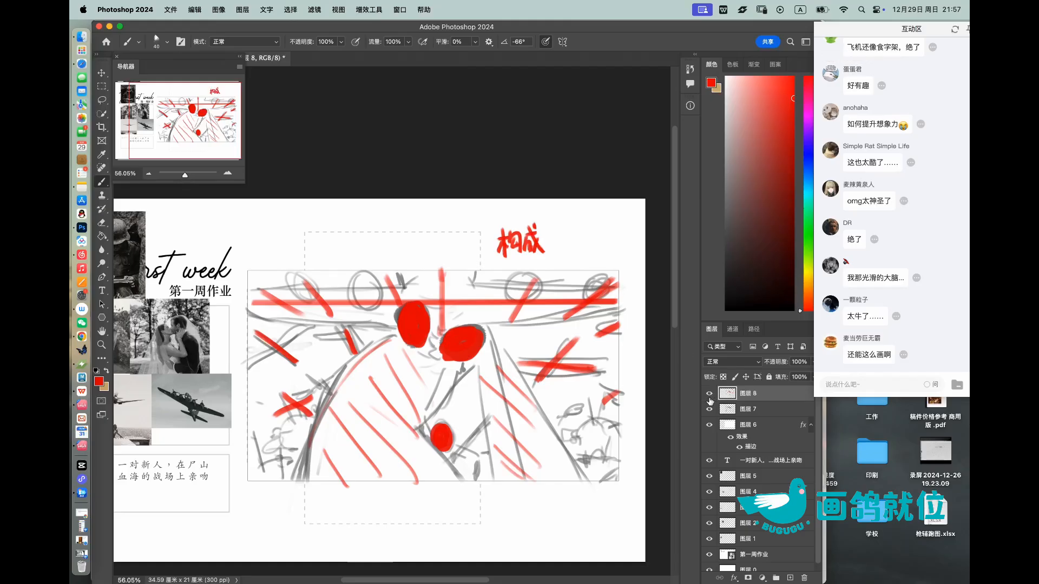
mouse_move(561, 346)
mouse_down()
mouse_move(652, 326)
mouse_move(578, 343)
mouse_move(594, 332)
mouse_up()
Step: Hide the red annotation layer 图层 8 and lower the opacity of sketch layer 图层 7 to 15%
key(z)
click(710, 396)
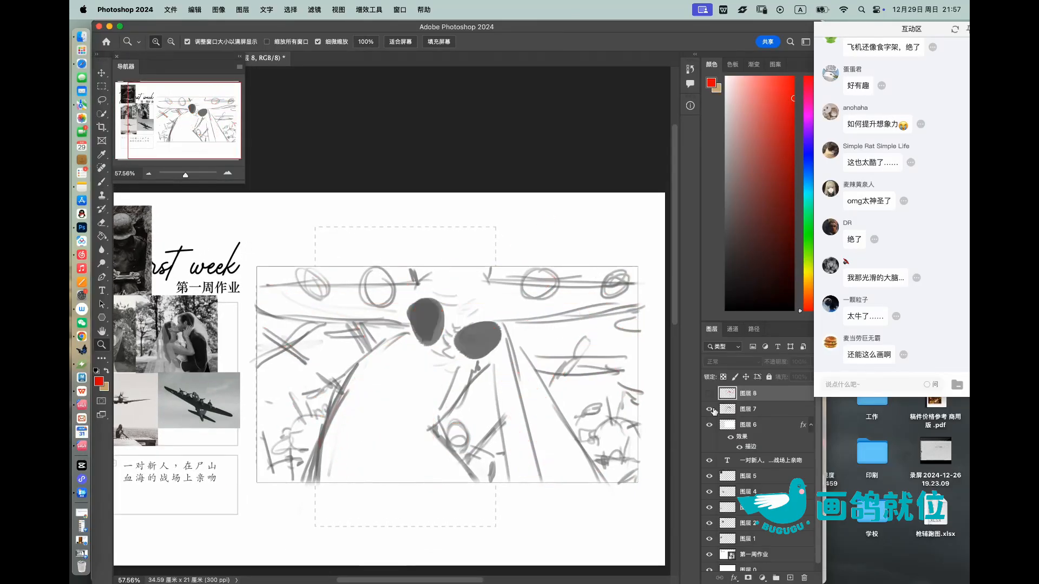
click(709, 409)
click(709, 410)
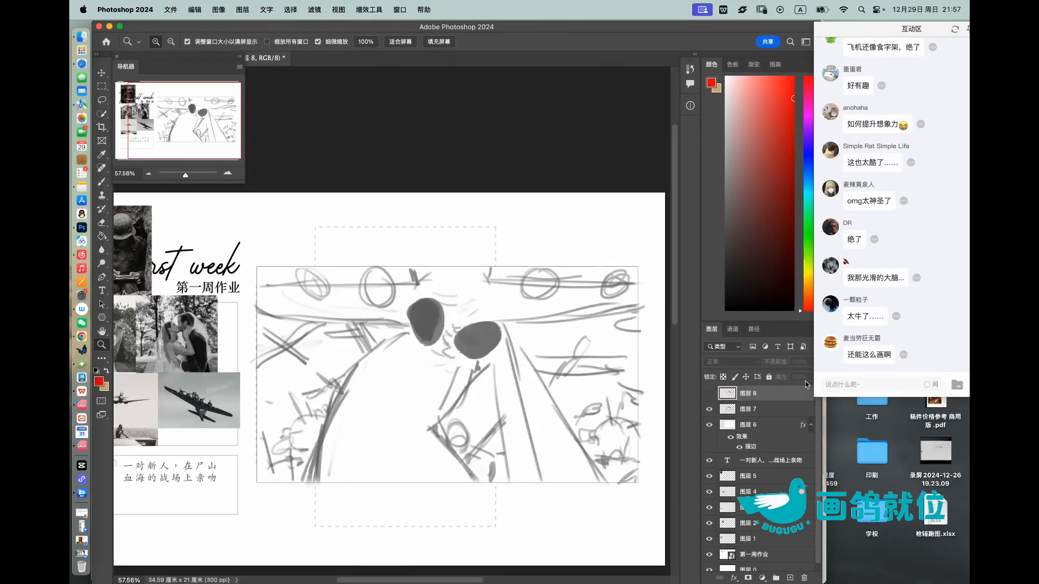
click(758, 410)
mouse_move(813, 361)
mouse_down()
mouse_move(811, 376)
mouse_move(780, 380)
mouse_up()
drag(468, 324, 493, 322)
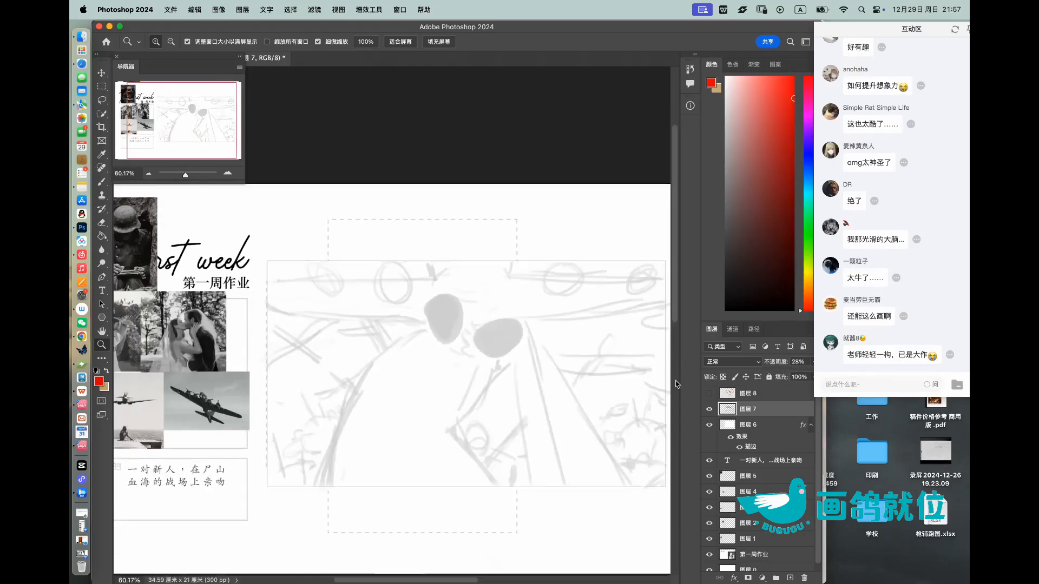
click(812, 362)
drag(780, 380, 776, 382)
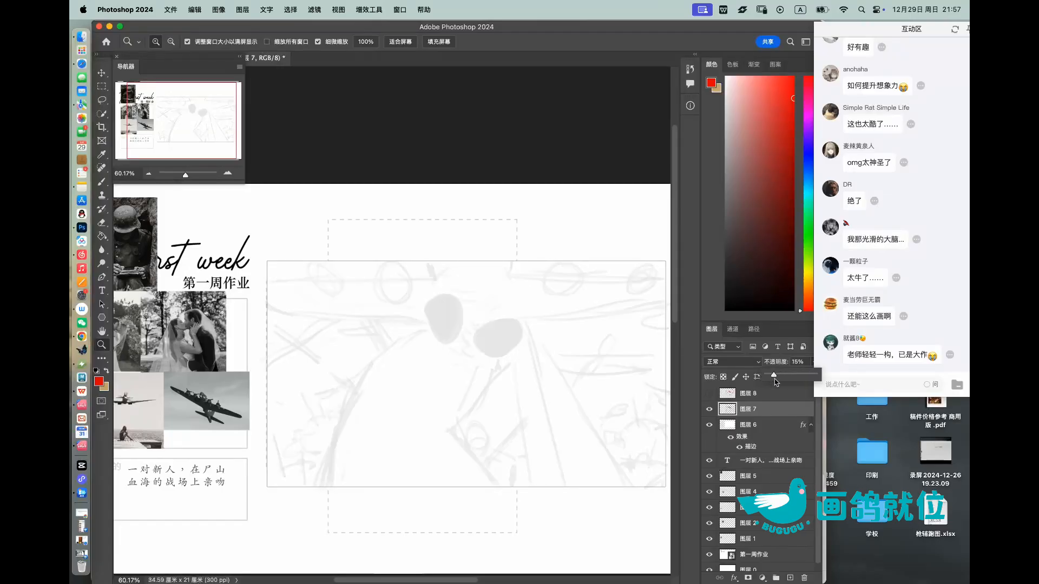
Step: Colorize the faded sketch layer red with Hue/Saturation, using hue 0 and a raised saturation
key(super+u)
click(872, 523)
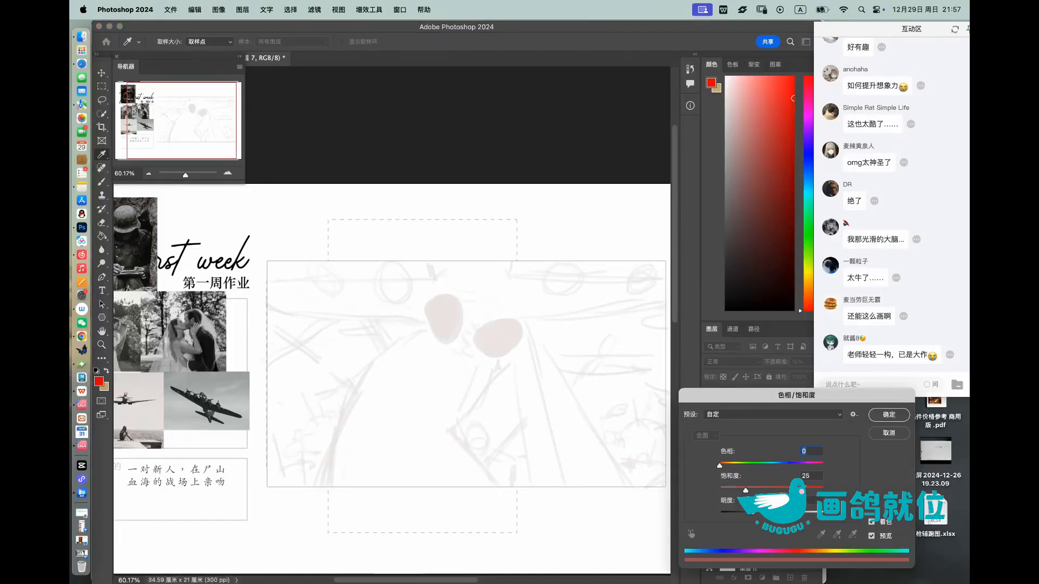
drag(757, 490, 776, 490)
key(Tab)
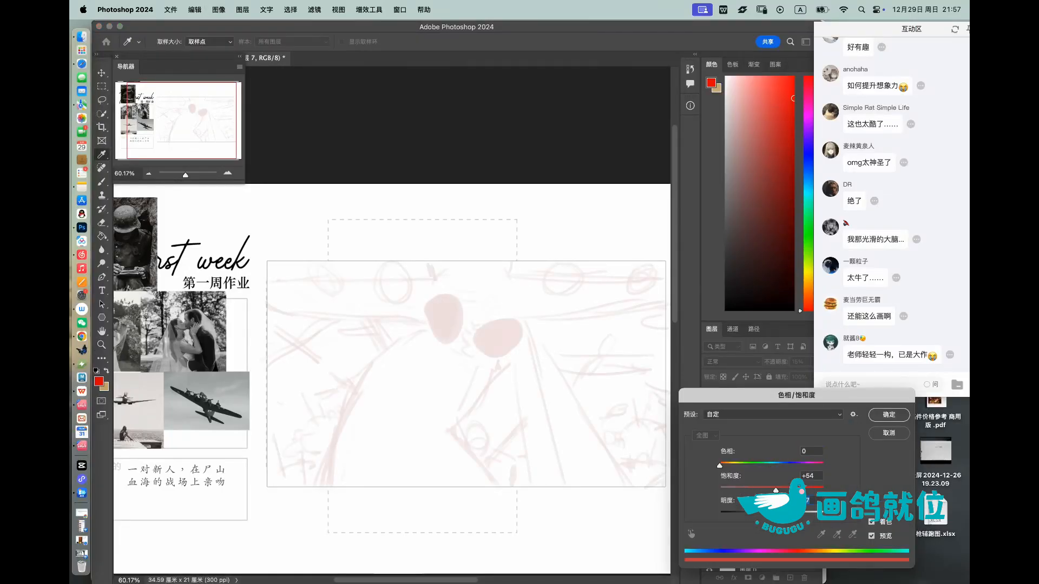
click(889, 415)
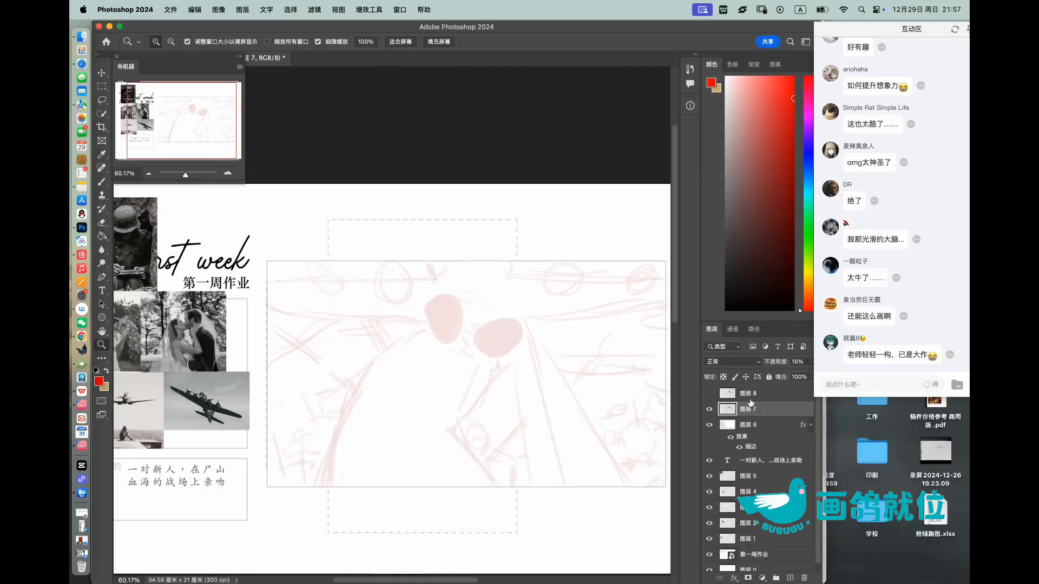
Step: On a new layer above the faded sketch, outline the right figure's head with a small near-black brush
click(790, 578)
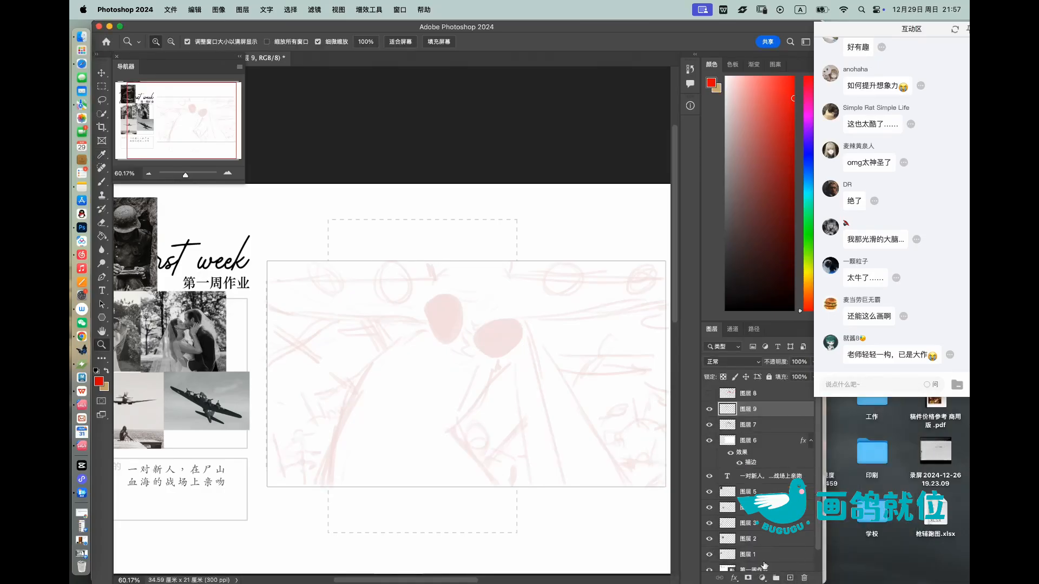
click(725, 273)
mouse_move(507, 329)
mouse_down()
mouse_move(532, 335)
mouse_move(602, 290)
mouse_up()
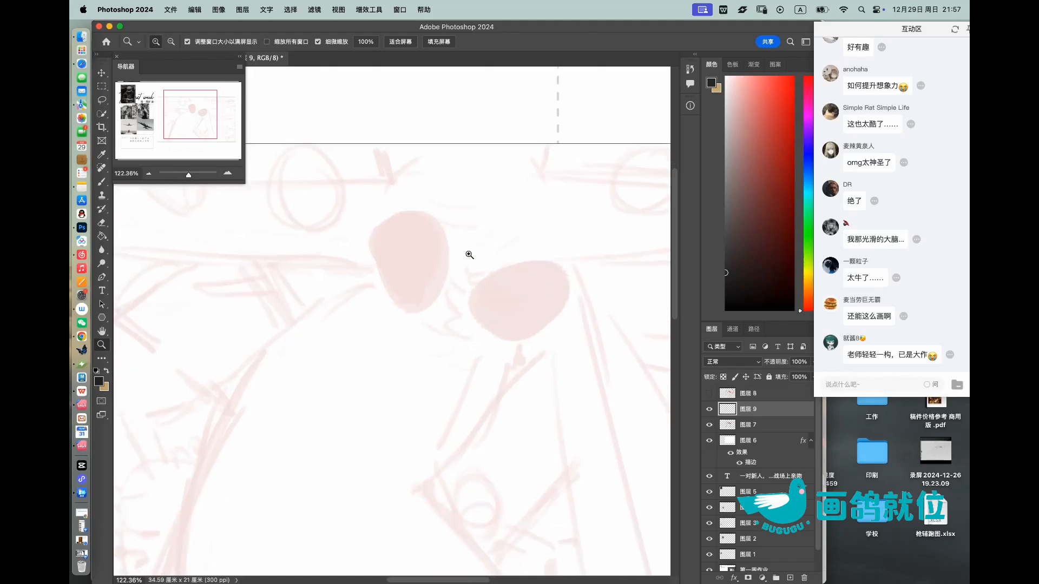
drag(489, 262, 494, 265)
key(b)
key(bracketleft)
key(bracketleft)
key(bracketleft)
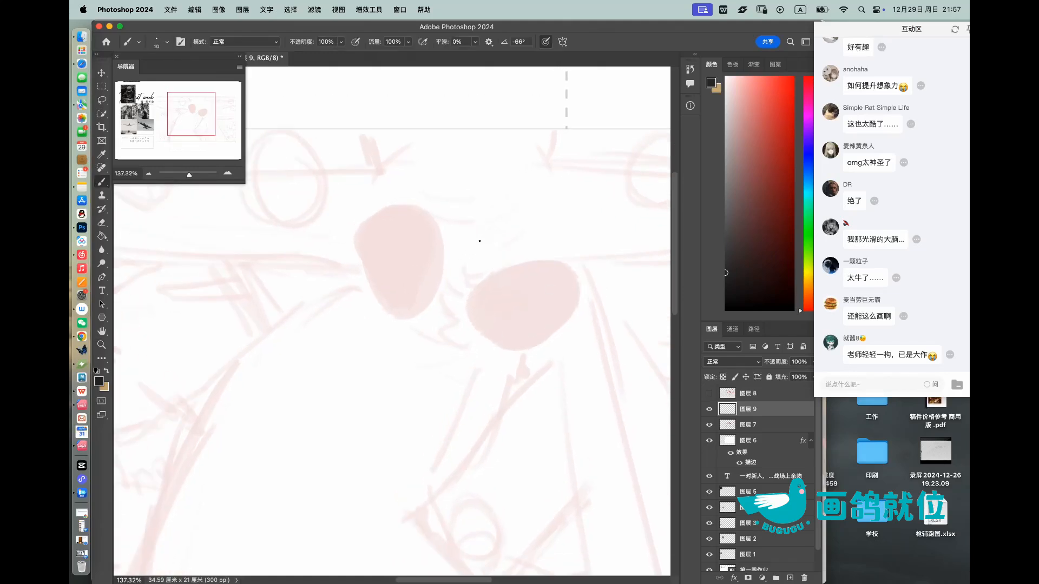
mouse_move(537, 261)
mouse_down()
mouse_move(498, 238)
mouse_move(578, 300)
mouse_up()
key(super+z)
drag(496, 244, 575, 285)
drag(505, 246, 490, 257)
drag(573, 306, 563, 327)
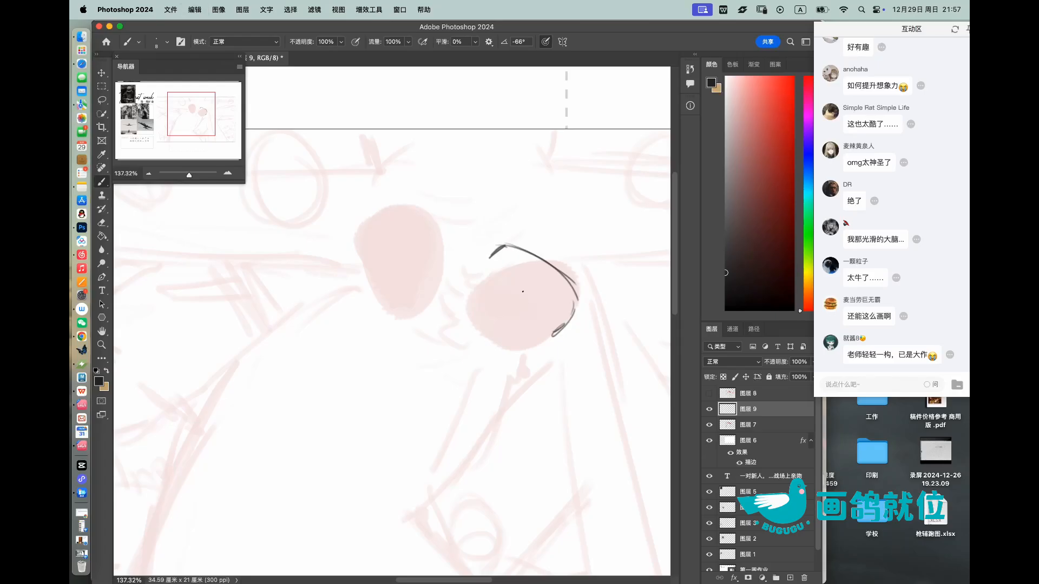
Step: Draw the right figure's ear, jaw line, nose and closed eye inside the head outline
mouse_move(474, 284)
mouse_down()
mouse_move(555, 305)
mouse_move(524, 271)
mouse_move(472, 288)
mouse_move(542, 263)
mouse_move(496, 317)
mouse_move(461, 319)
mouse_move(498, 317)
mouse_move(534, 282)
mouse_up()
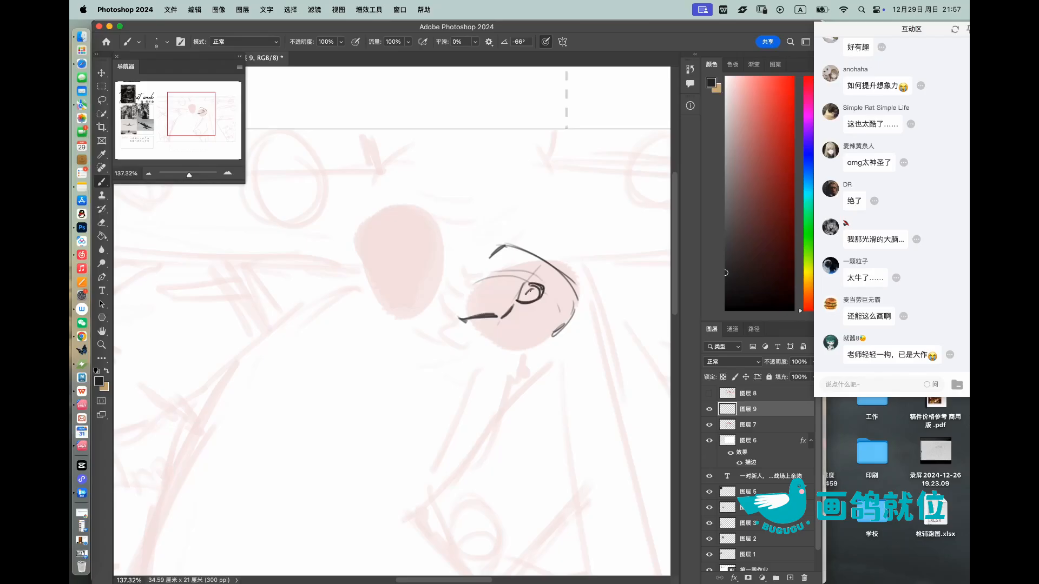
scroll(474, 277, up, 3)
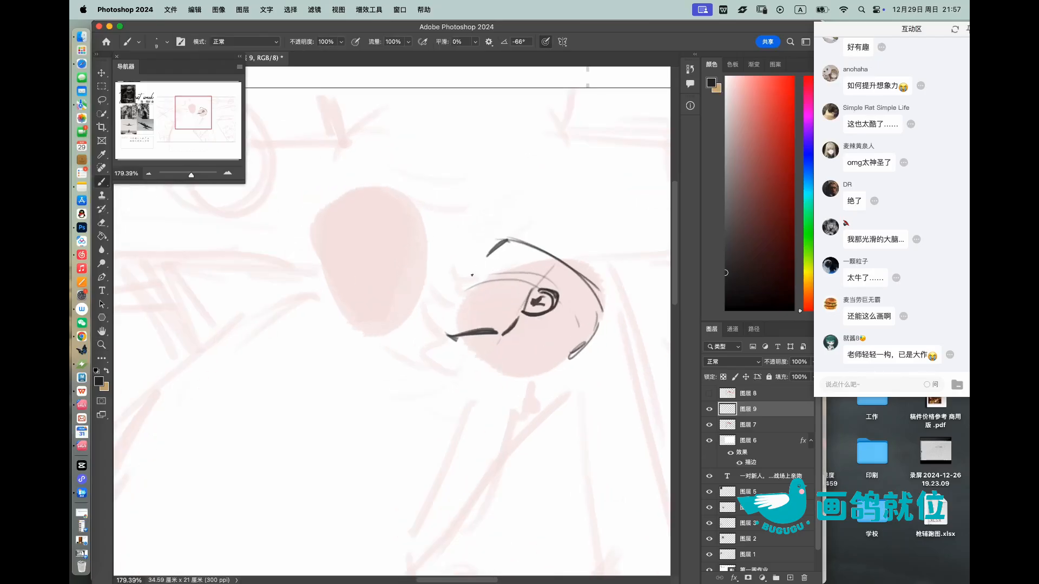
drag(474, 276, 446, 287)
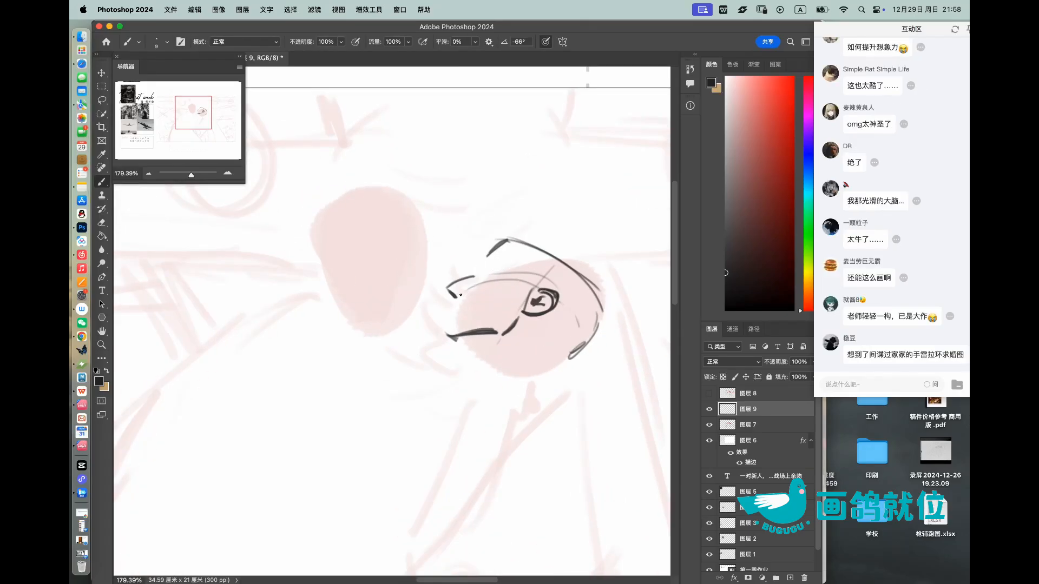
scroll(479, 279, up, 2)
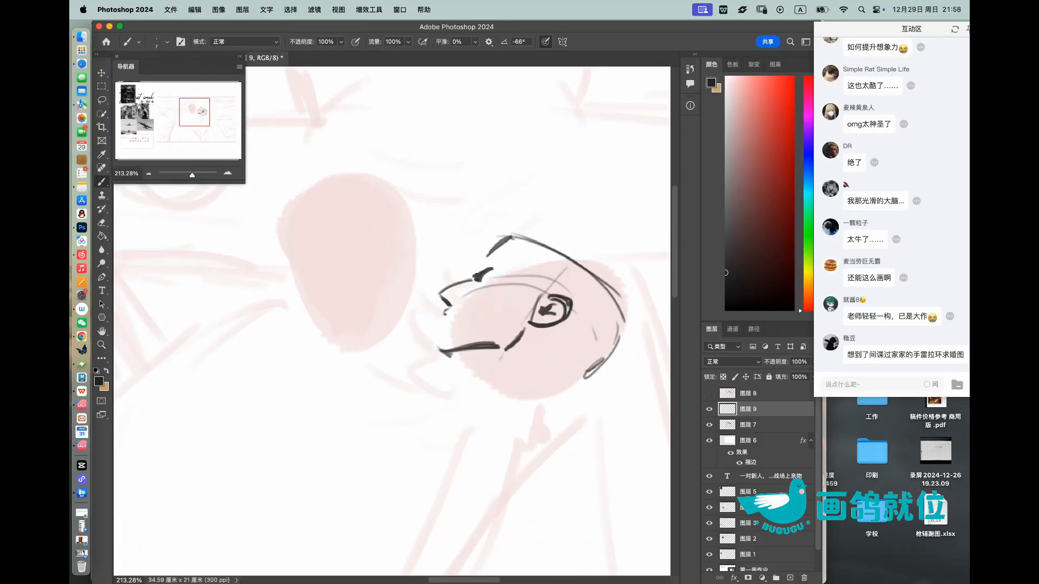
Step: Sketch curly front hair above the right figure's brow and dark strands running down to the ear
mouse_move(495, 263)
mouse_down()
mouse_move(480, 263)
mouse_move(508, 260)
mouse_move(547, 295)
mouse_move(475, 234)
mouse_move(523, 226)
mouse_move(490, 234)
mouse_move(560, 254)
mouse_up()
key(super+z)
key(super+z)
mouse_move(476, 225)
mouse_down()
mouse_move(473, 265)
mouse_move(460, 262)
mouse_move(476, 238)
mouse_move(475, 260)
mouse_move(474, 247)
mouse_move(528, 249)
mouse_move(463, 251)
mouse_move(454, 282)
mouse_move(526, 262)
mouse_up()
mouse_move(511, 225)
mouse_down()
mouse_move(536, 267)
mouse_move(532, 256)
mouse_move(550, 269)
mouse_move(556, 293)
mouse_up()
mouse_move(517, 256)
mouse_down()
mouse_move(550, 296)
mouse_move(521, 293)
mouse_move(547, 323)
mouse_up()
drag(530, 284, 544, 320)
mouse_move(531, 314)
mouse_down()
mouse_move(570, 334)
mouse_move(586, 321)
mouse_move(569, 305)
mouse_move(559, 300)
mouse_move(584, 313)
mouse_up()
key(super+z)
key(super+z)
key(super+z)
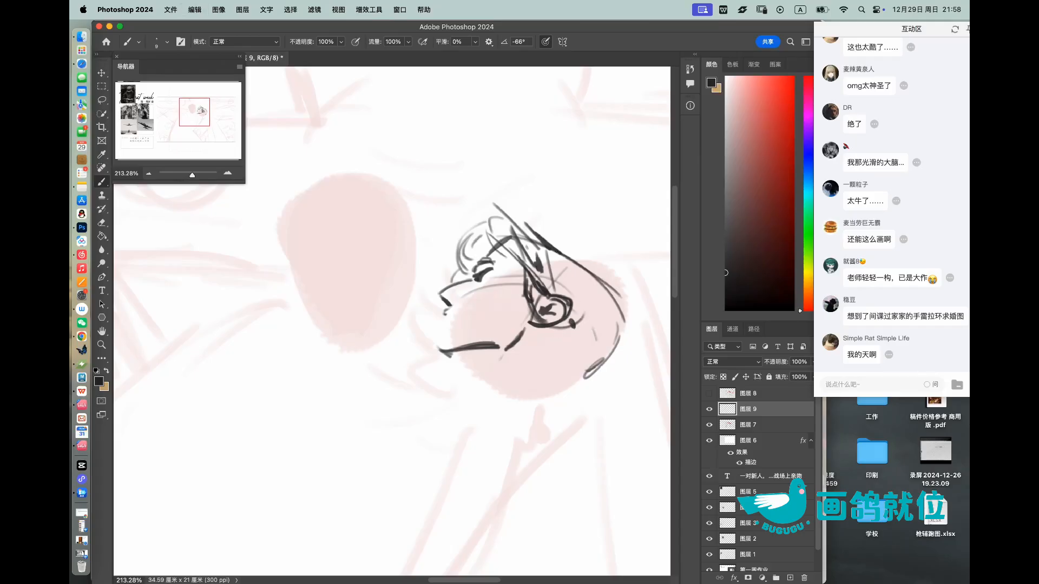
Step: Erase the rough back of the right figure's head and redraw it as a cleaner, darker curve
key(e)
mouse_move(571, 250)
mouse_down()
mouse_move(593, 271)
mouse_move(580, 272)
mouse_move(625, 326)
mouse_move(559, 253)
mouse_move(635, 323)
mouse_up()
key(b)
key(super+z)
mouse_move(575, 260)
mouse_down()
mouse_move(627, 310)
mouse_move(621, 337)
mouse_up()
drag(623, 295, 575, 373)
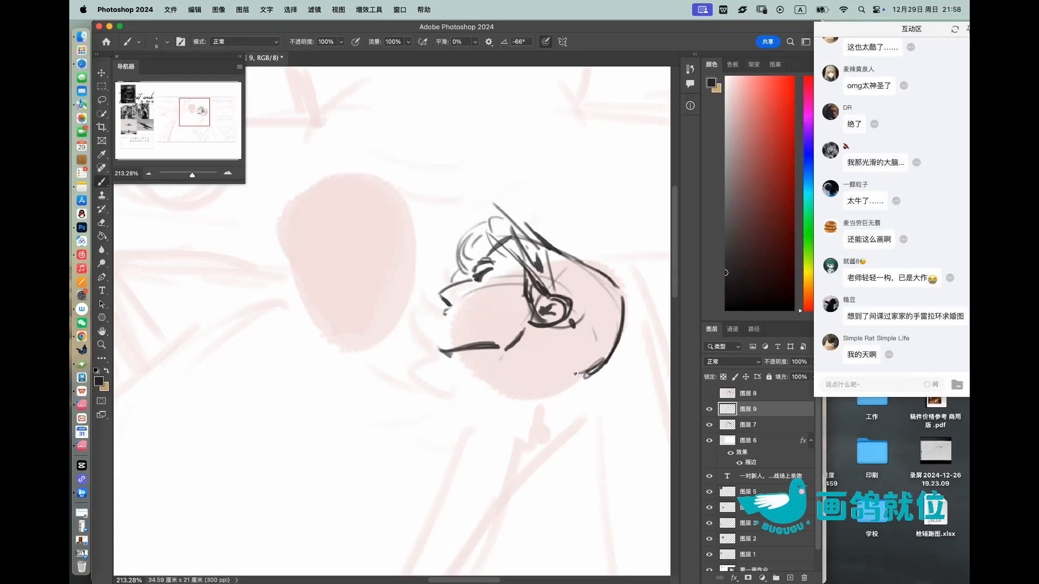
Step: Add hair strands across the back of the right figure's head and short hatching below the ear
drag(571, 273, 591, 354)
drag(580, 309, 593, 355)
drag(601, 290, 603, 362)
drag(611, 307, 604, 357)
mouse_move(575, 313)
mouse_down()
mouse_move(585, 364)
mouse_move(572, 342)
mouse_move(586, 356)
mouse_move(549, 351)
mouse_move(566, 360)
mouse_move(556, 365)
mouse_move(544, 370)
mouse_up()
drag(560, 331, 540, 340)
drag(560, 339, 537, 354)
drag(559, 351, 541, 362)
drag(560, 357, 541, 368)
drag(556, 364, 546, 373)
Step: Clean up the hair ends at the right figure's nape and start outlining a bun there
key(z)
drag(591, 310, 610, 361)
key(e)
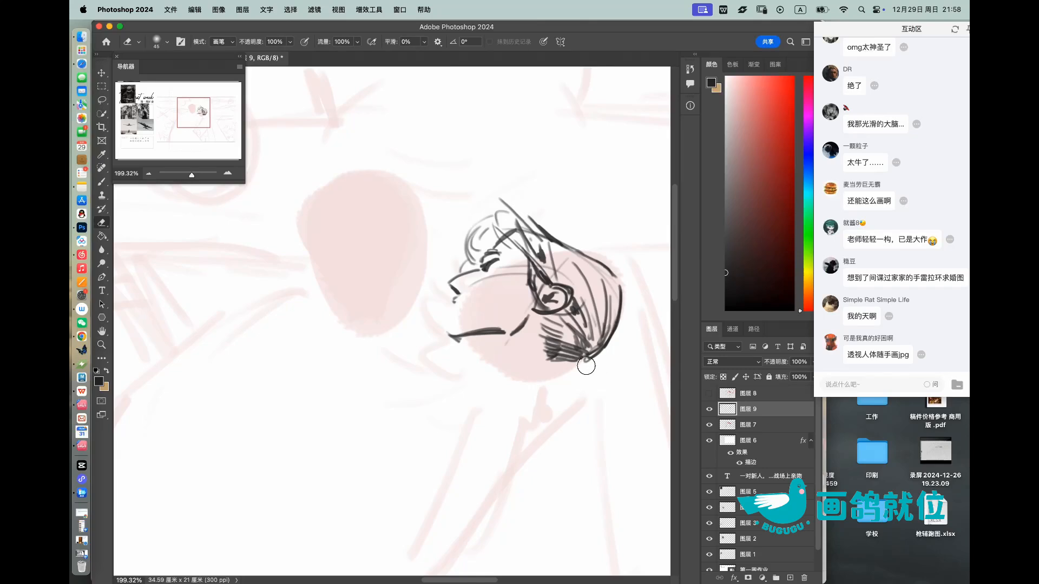
key(b)
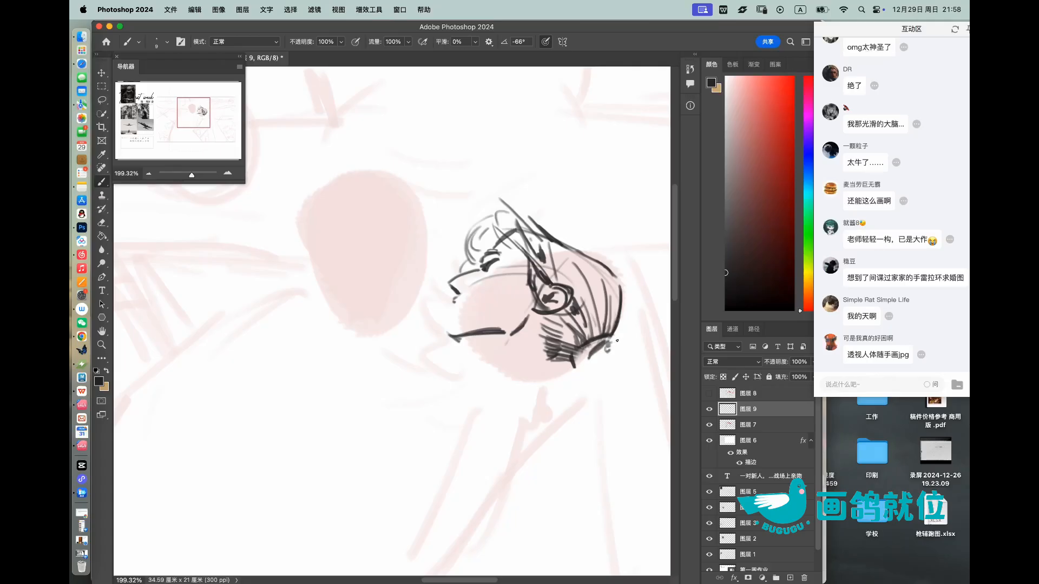
mouse_move(580, 366)
mouse_down()
mouse_move(591, 371)
mouse_move(602, 324)
mouse_up()
Step: Check the kissing-couple reference photos and draw a rounded hair bun with dark strands at the right figure's nape
drag(430, 363, 559, 314)
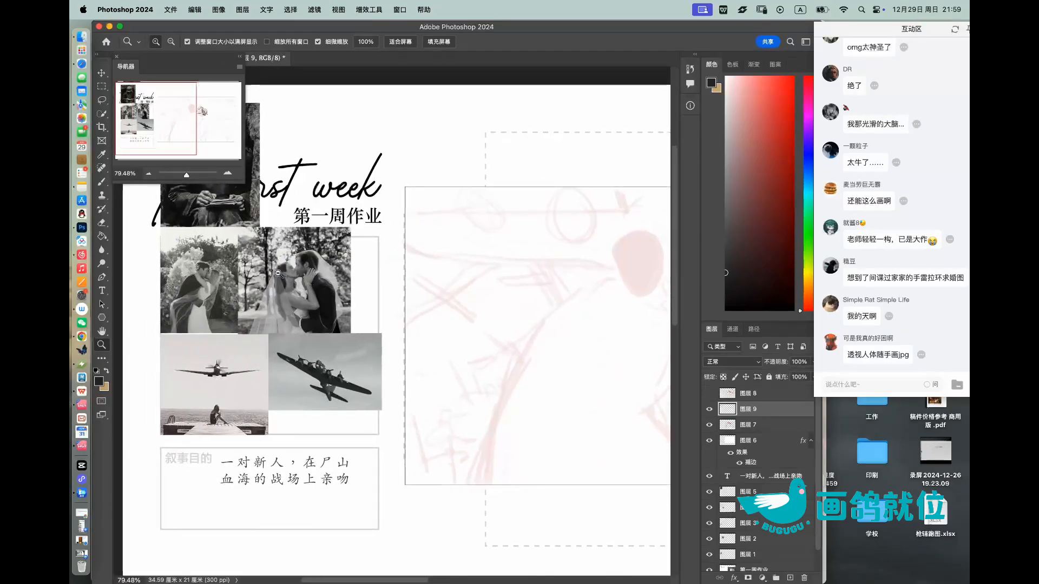
drag(277, 274, 319, 297)
drag(440, 313, 379, 310)
drag(378, 309, 369, 308)
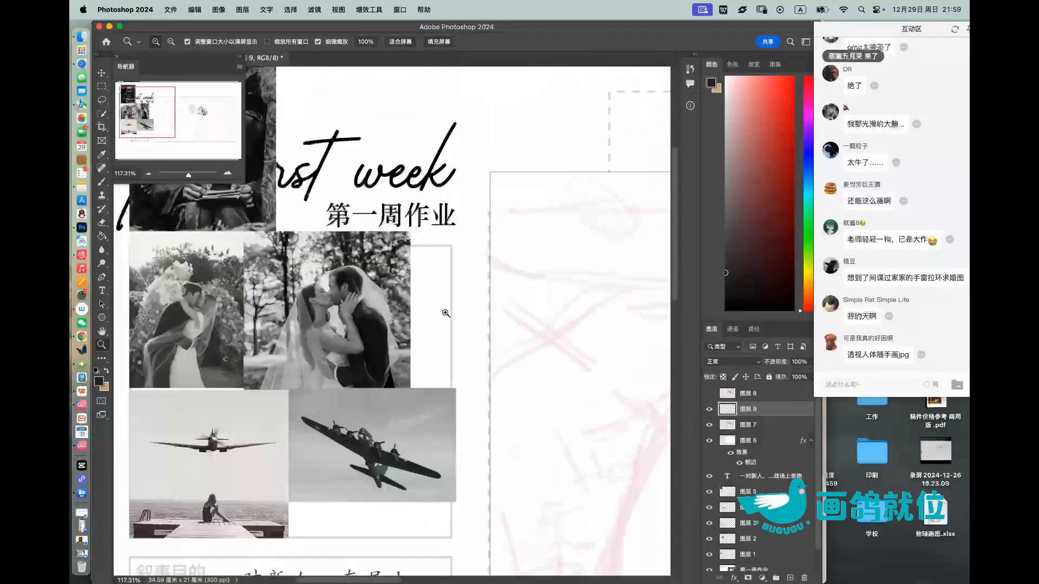
drag(541, 327, 332, 333)
drag(496, 324, 304, 313)
drag(564, 323, 603, 343)
drag(559, 377, 567, 388)
drag(579, 394, 602, 385)
mouse_move(613, 362)
mouse_down()
mouse_move(605, 391)
mouse_move(583, 387)
mouse_up()
mouse_move(593, 360)
mouse_down()
mouse_move(582, 378)
mouse_move(570, 373)
mouse_up()
drag(593, 340, 555, 376)
drag(565, 373, 561, 387)
drag(594, 372, 571, 391)
mouse_move(638, 340)
mouse_down()
mouse_move(589, 322)
mouse_move(606, 344)
mouse_up()
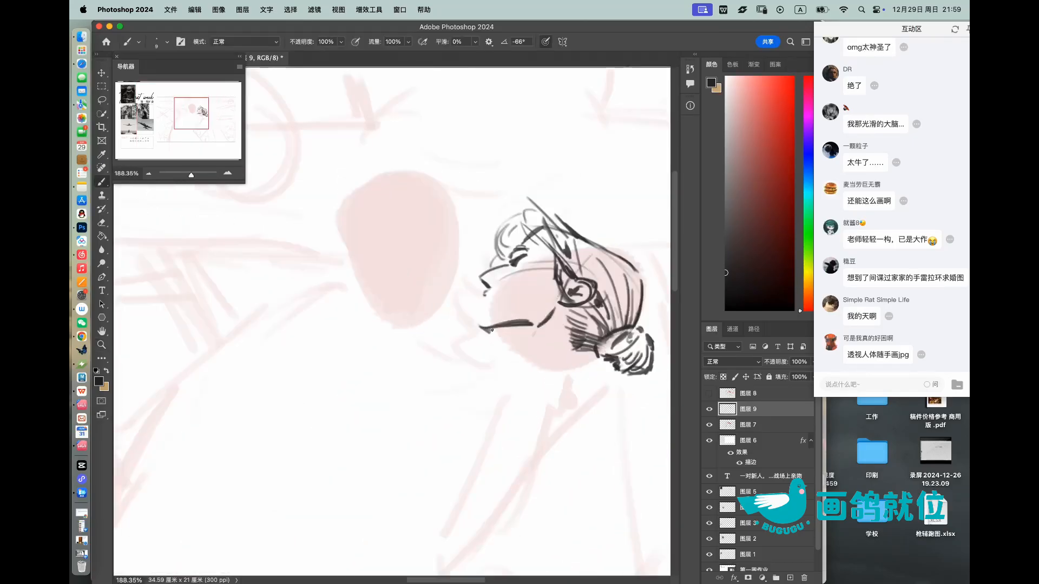
Step: Redraw the right figure's profile beneath the nose, linking it down to the lips and chin
mouse_move(480, 290)
mouse_down()
mouse_move(508, 289)
mouse_move(492, 301)
mouse_up()
key(super+z)
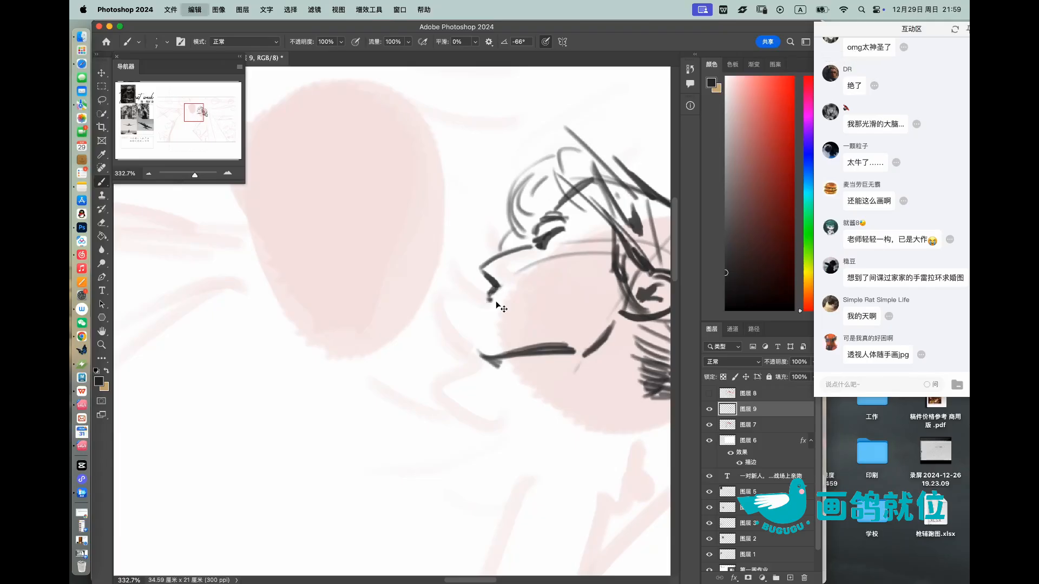
drag(488, 321, 478, 341)
drag(513, 291, 459, 291)
drag(557, 302, 592, 303)
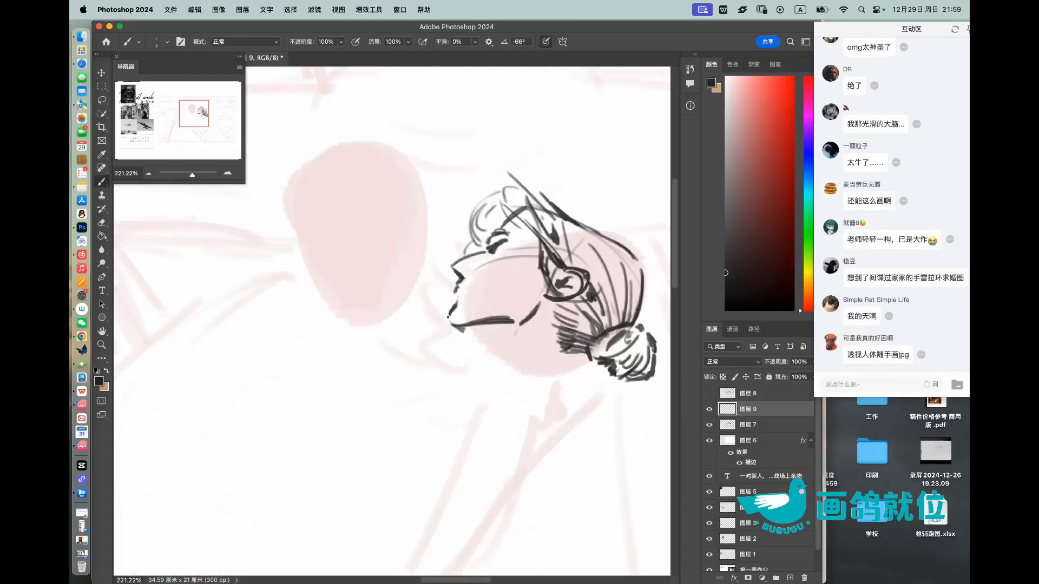
Step: Draw the right figure's neck with a short line under the chin and a dark stroke below the hair at the nape
mouse_move(463, 332)
mouse_down()
mouse_move(477, 340)
mouse_move(476, 360)
mouse_move(445, 384)
mouse_up()
key(super+z)
drag(475, 334, 479, 352)
drag(565, 353, 538, 388)
mouse_move(468, 283)
mouse_down()
mouse_move(490, 283)
mouse_move(456, 305)
mouse_up()
mouse_move(526, 216)
mouse_down()
mouse_move(476, 212)
mouse_move(582, 208)
mouse_up()
key(e)
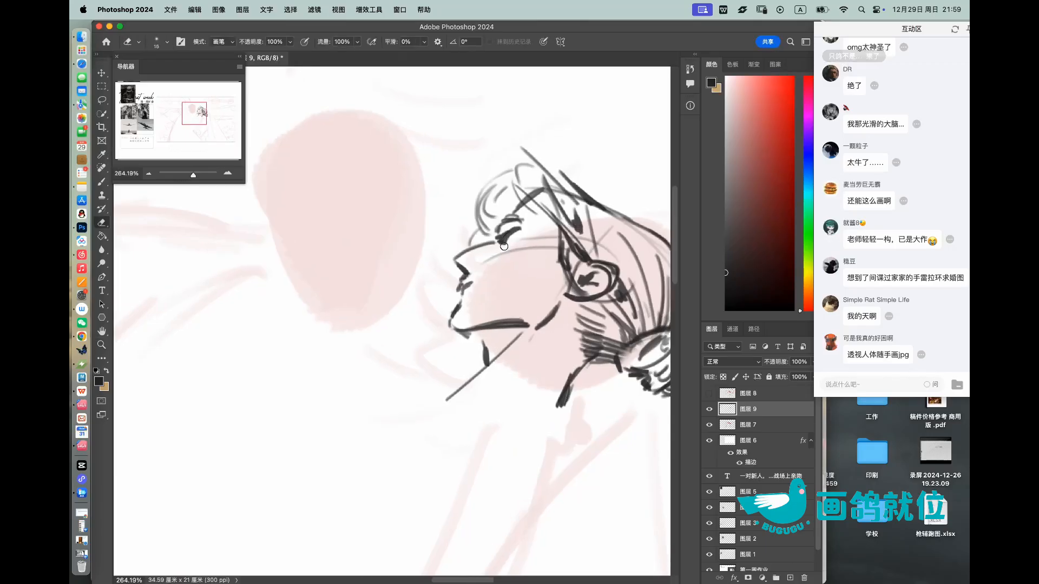
Step: Refine the right figure's closed eye and sketch a round shoulder joint below the chin
key(z)
drag(506, 226, 535, 226)
key(b)
mouse_move(495, 242)
mouse_down()
mouse_move(523, 233)
mouse_move(502, 258)
mouse_up()
key(z)
drag(531, 222, 508, 205)
drag(558, 336, 574, 335)
key(b)
mouse_move(512, 295)
mouse_down()
mouse_move(546, 317)
mouse_move(460, 309)
mouse_move(506, 330)
mouse_move(498, 297)
mouse_move(510, 288)
mouse_move(496, 271)
mouse_move(576, 282)
mouse_up()
key(e)
key(z)
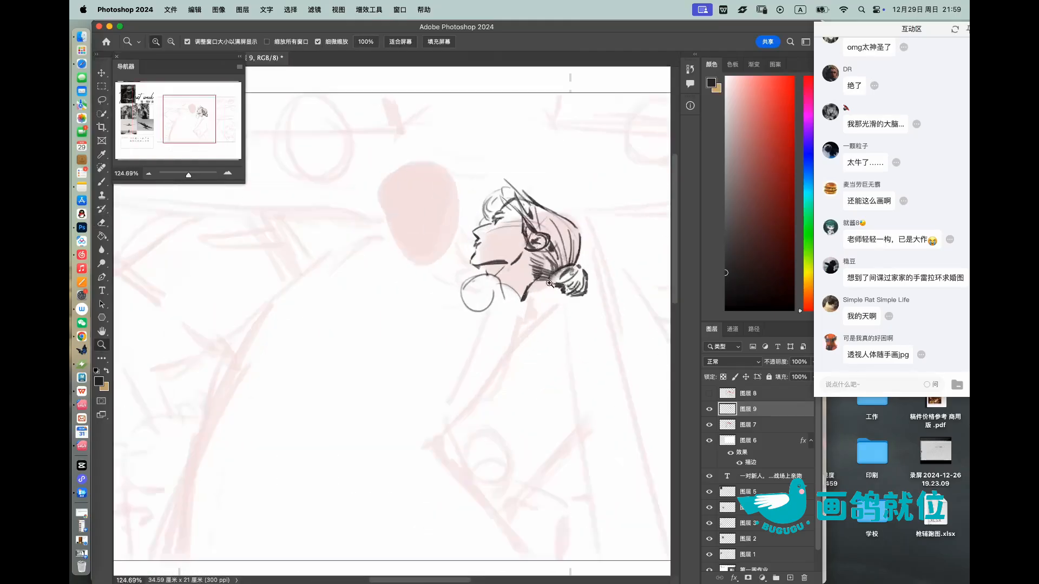
Step: Draw the right figure's arched back as one long curve from the nape down to the waist
key(b)
mouse_move(494, 281)
mouse_down()
mouse_move(535, 346)
mouse_move(523, 362)
mouse_up()
key(super+z)
key(super+z)
mouse_move(524, 304)
mouse_down()
mouse_move(520, 351)
mouse_move(457, 476)
mouse_move(377, 513)
mouse_up()
drag(579, 354, 530, 368)
drag(468, 406, 517, 389)
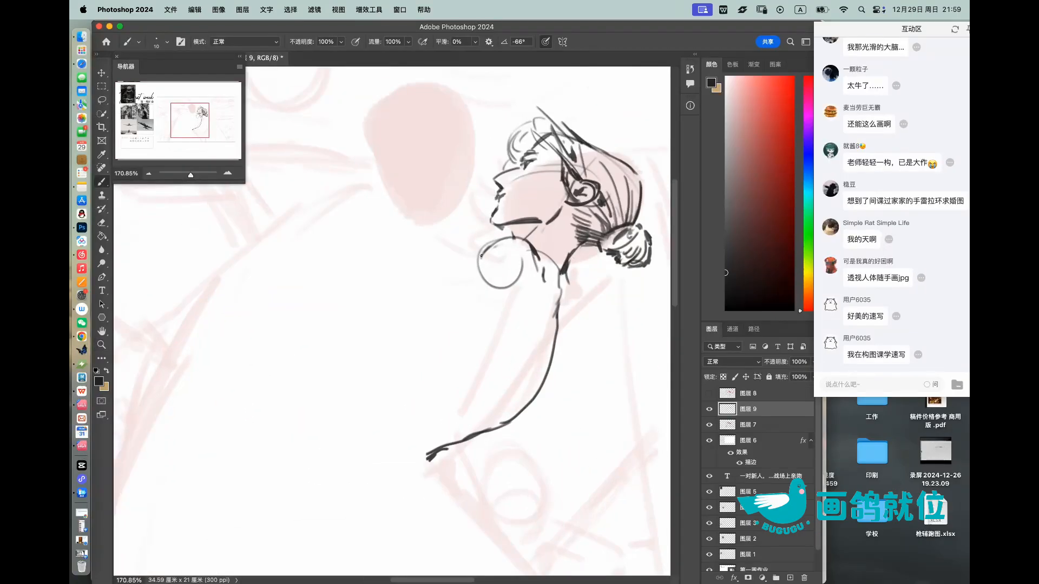
Step: Draw the upper contour of the right figure's extended upper arm and reinforce the shoulder circle
mouse_move(464, 267)
mouse_down()
mouse_move(358, 320)
mouse_move(322, 355)
mouse_up()
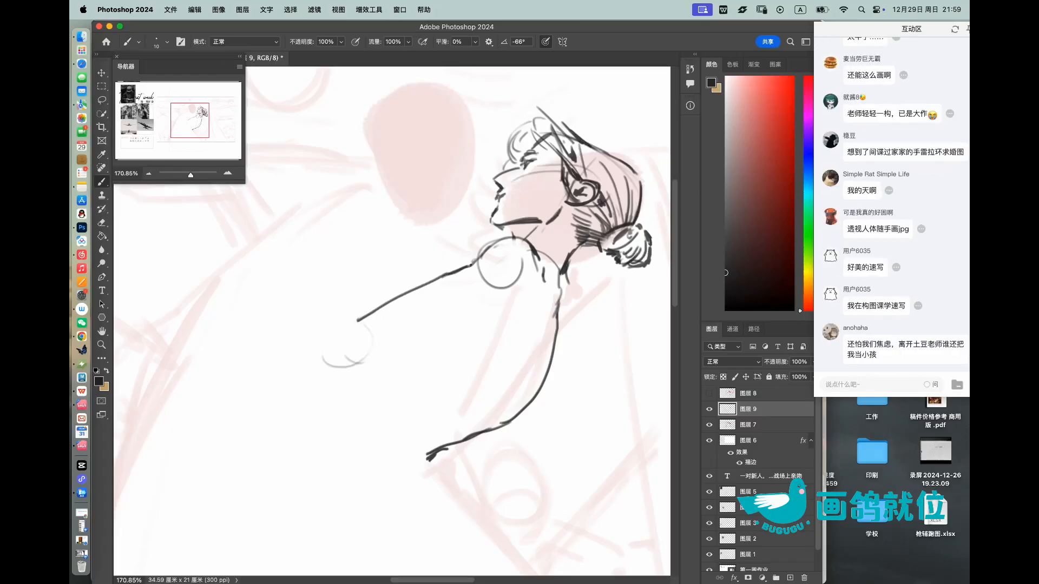
drag(474, 262, 444, 275)
drag(497, 246, 524, 258)
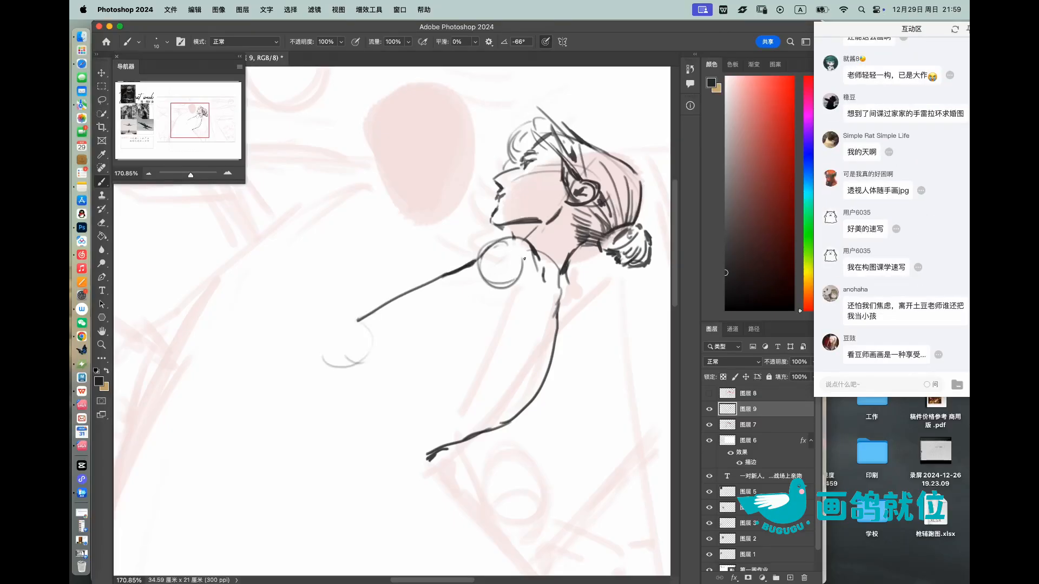
Step: Draw the underside of the right figure's upper arm from the armpit to the elbow, redoing misplaced strokes
mouse_move(521, 294)
mouse_down()
mouse_move(507, 304)
mouse_move(514, 280)
mouse_move(480, 274)
mouse_move(385, 371)
mouse_up()
key(r)
drag(433, 320, 373, 379)
key(super+z)
key(super+z)
mouse_move(478, 278)
mouse_down()
mouse_move(368, 380)
mouse_move(342, 387)
mouse_up()
scroll(423, 343, down, 2)
key(r)
drag(544, 245, 562, 301)
drag(527, 267, 575, 336)
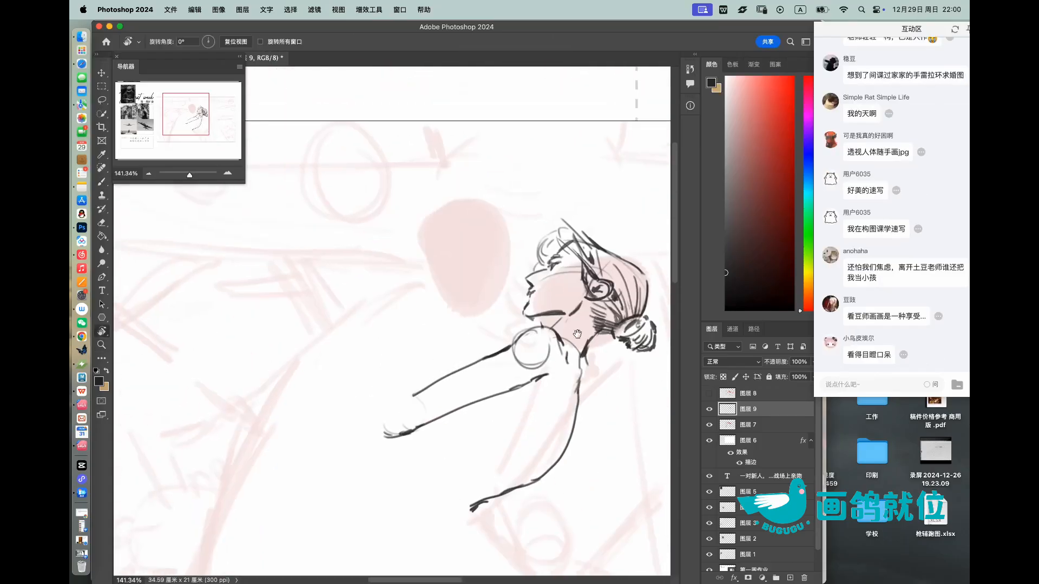
Step: Draw the right figure's raised forearm from the elbow to a wrist circle at the left figure's jaw
drag(431, 321, 456, 322)
mouse_move(388, 430)
mouse_down()
mouse_move(447, 301)
mouse_move(379, 431)
mouse_up()
drag(439, 324, 370, 443)
drag(471, 313, 433, 378)
key(super+z)
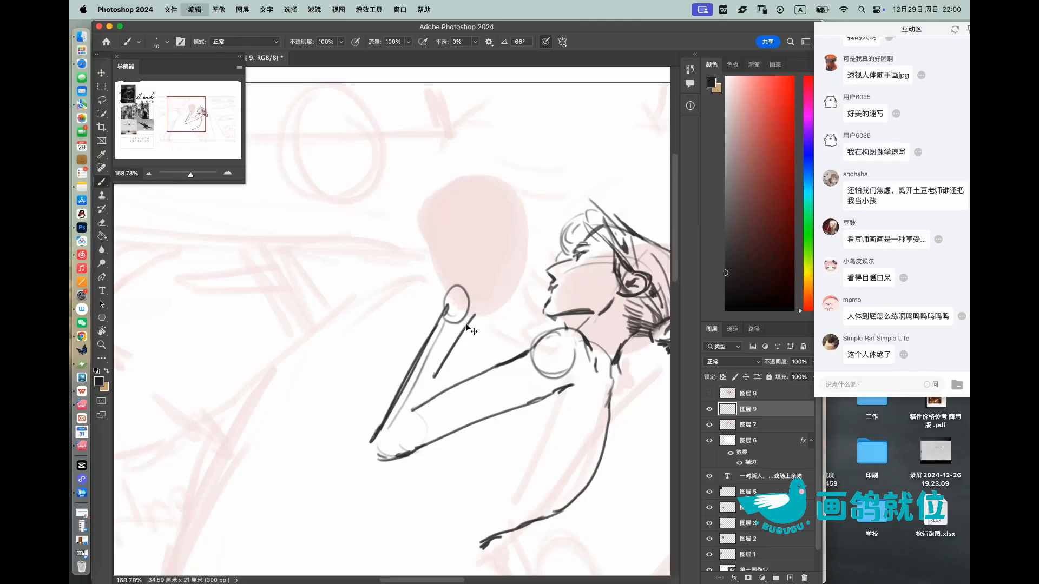
drag(470, 310, 427, 400)
key(e)
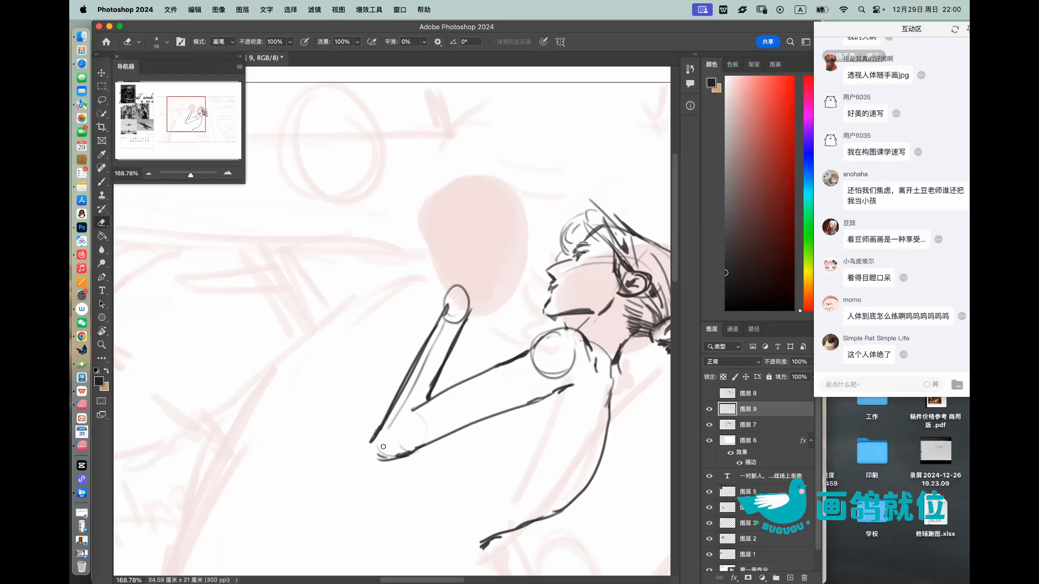
key(b)
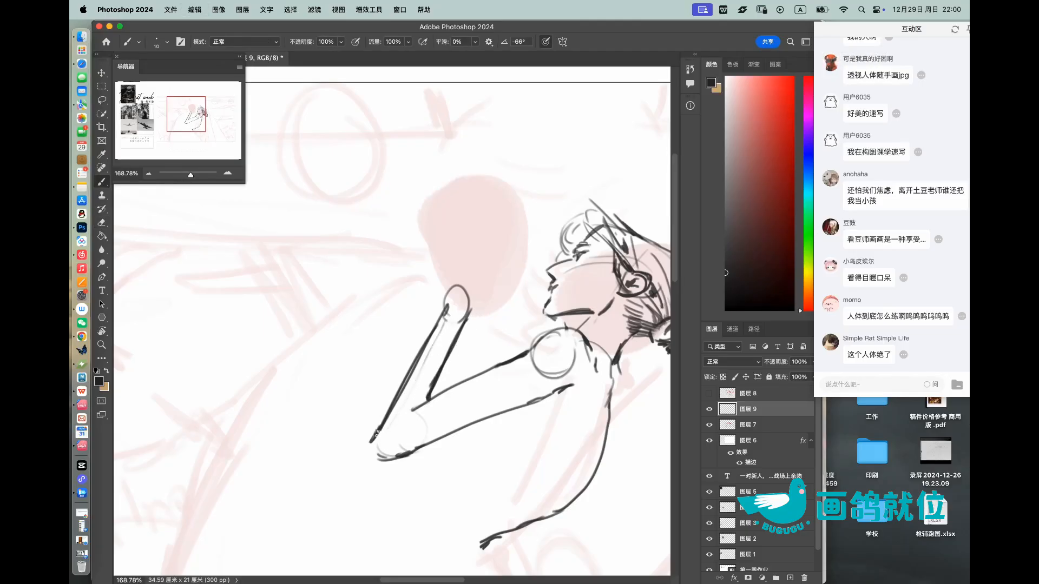
drag(371, 453, 374, 459)
Step: Sketch the right figure's hand with spread fingers and thumb over the left figure's face shape
key(super+space)
drag(456, 350, 420, 350)
drag(463, 294, 505, 314)
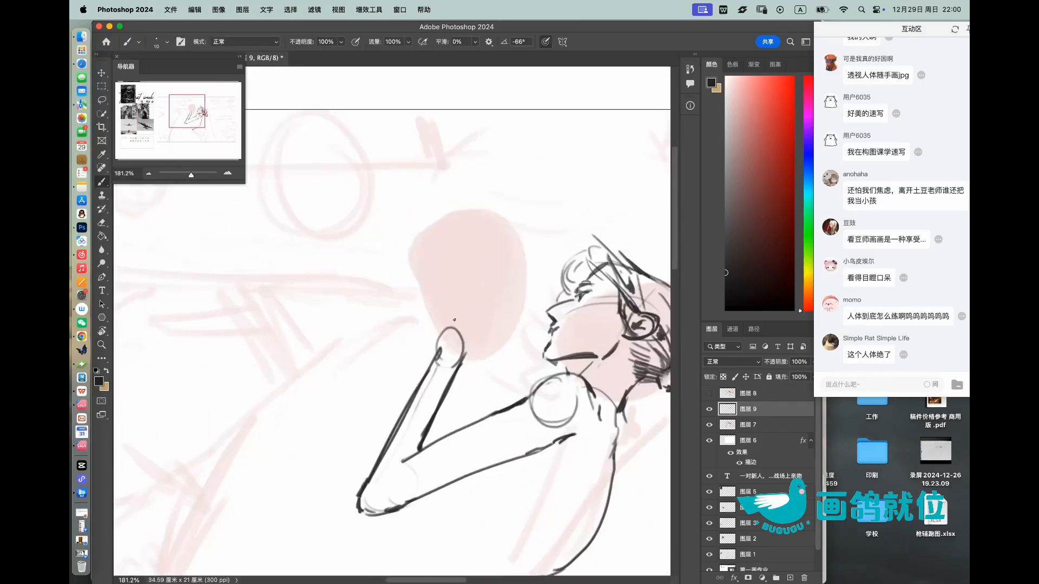
mouse_move(442, 346)
mouse_down()
mouse_move(466, 345)
mouse_move(488, 293)
mouse_move(453, 292)
mouse_move(439, 342)
mouse_up()
mouse_move(454, 292)
mouse_down()
mouse_move(430, 259)
mouse_move(447, 291)
mouse_move(423, 281)
mouse_move(435, 296)
mouse_move(423, 311)
mouse_up()
drag(425, 315, 427, 321)
key(z)
drag(471, 261, 452, 259)
drag(502, 294, 516, 294)
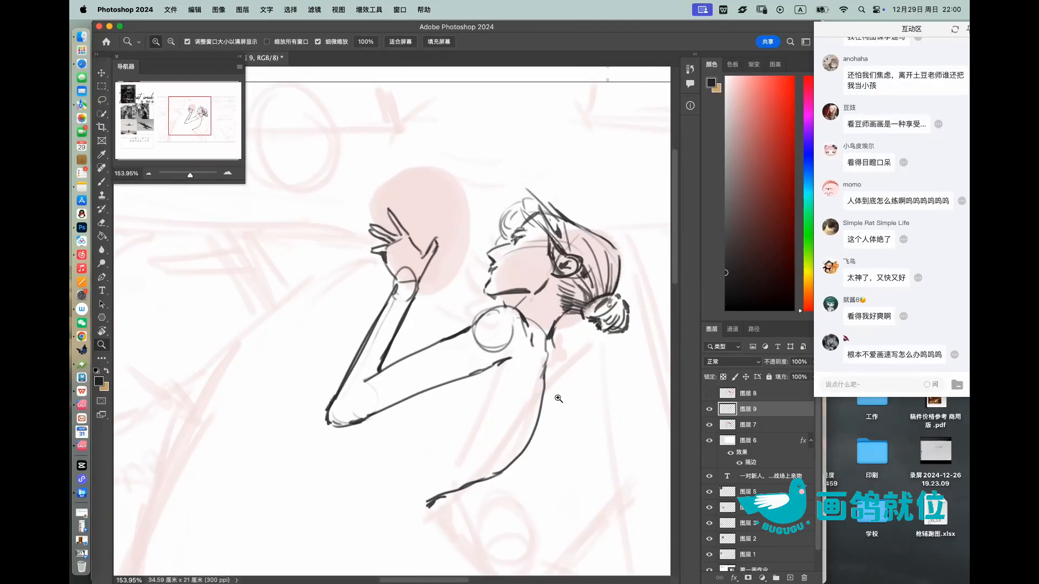
Step: Clean up the right figure's elbow, redrawing its outer curve and the inner crease
key(b)
scroll(441, 350, down, 3)
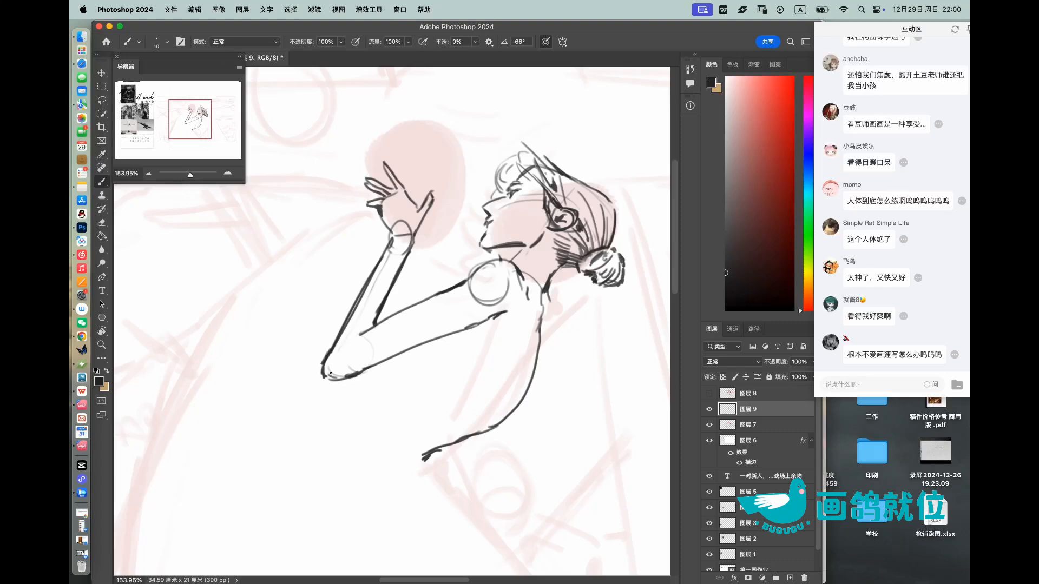
key(e)
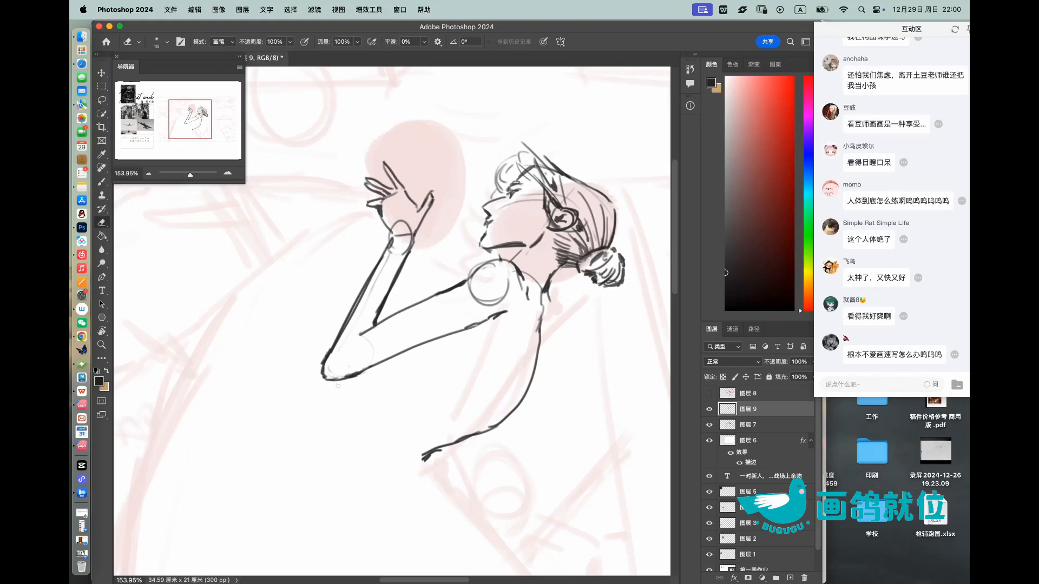
key(b)
drag(346, 377, 382, 364)
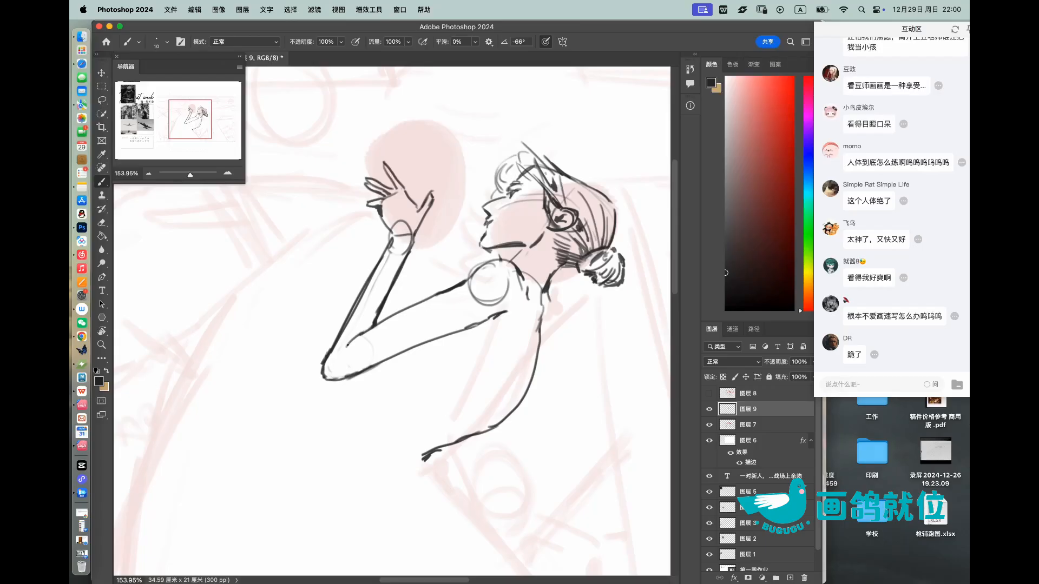
drag(349, 344, 364, 332)
Step: Erase parts of the shoulder construction circle and tidy the arm's underside near the armpit
key(z)
mouse_move(434, 306)
mouse_down()
mouse_move(422, 315)
mouse_move(463, 337)
mouse_move(514, 303)
mouse_move(443, 320)
mouse_move(459, 323)
mouse_up()
key(e)
key(b)
key(super+z)
mouse_move(445, 325)
mouse_down()
mouse_move(470, 319)
mouse_move(438, 328)
mouse_move(480, 300)
mouse_move(452, 299)
mouse_move(467, 314)
mouse_move(494, 293)
mouse_up()
key(z)
key(e)
key(z)
mouse_move(504, 338)
mouse_down()
mouse_move(472, 338)
mouse_move(531, 338)
mouse_up()
key(b)
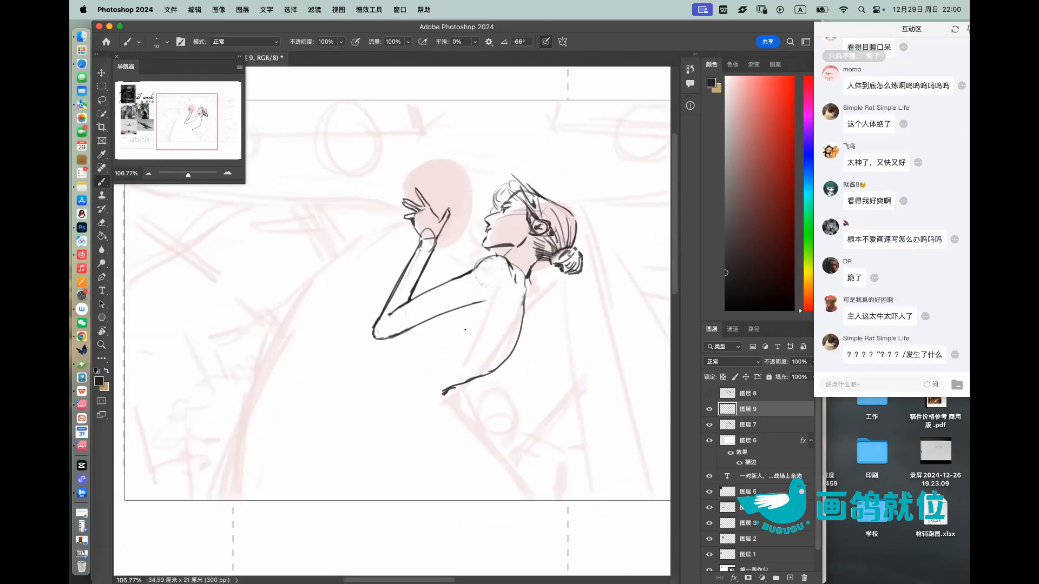
Step: Draw two parallel diagonal dress lines from the shoulder to the waist and a fold along the lower back
drag(513, 287, 444, 361)
drag(508, 285, 438, 355)
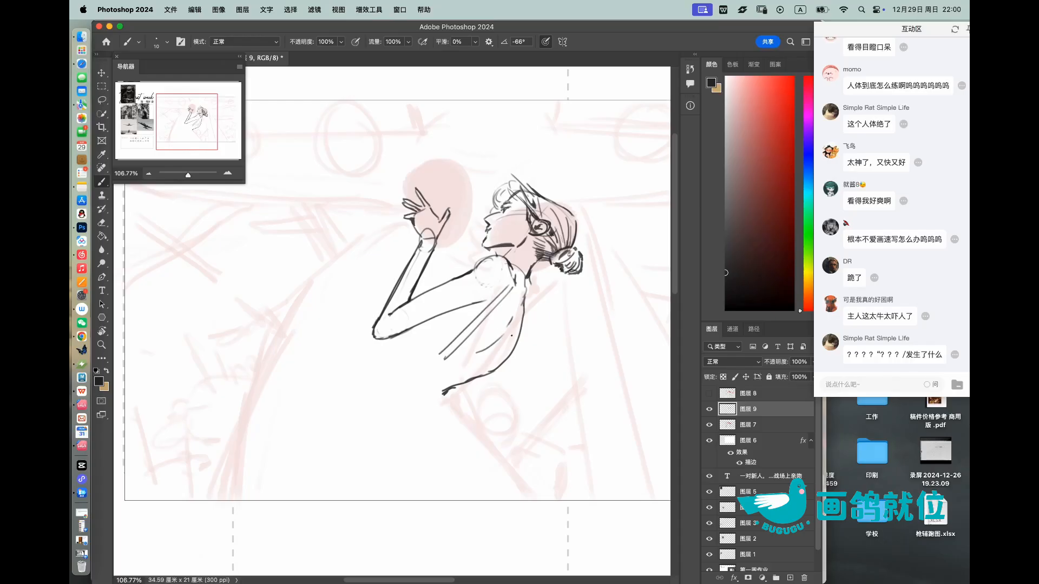
mouse_move(498, 361)
mouse_down()
mouse_move(451, 379)
mouse_move(465, 326)
mouse_move(430, 378)
mouse_up()
Step: Draw the right figure's front torso line and the front edge of the skirt down to the frame's lower border
scroll(483, 351, up, 2)
mouse_move(428, 322)
mouse_down()
mouse_move(399, 379)
mouse_move(379, 391)
mouse_move(335, 501)
mouse_up()
drag(391, 378, 330, 525)
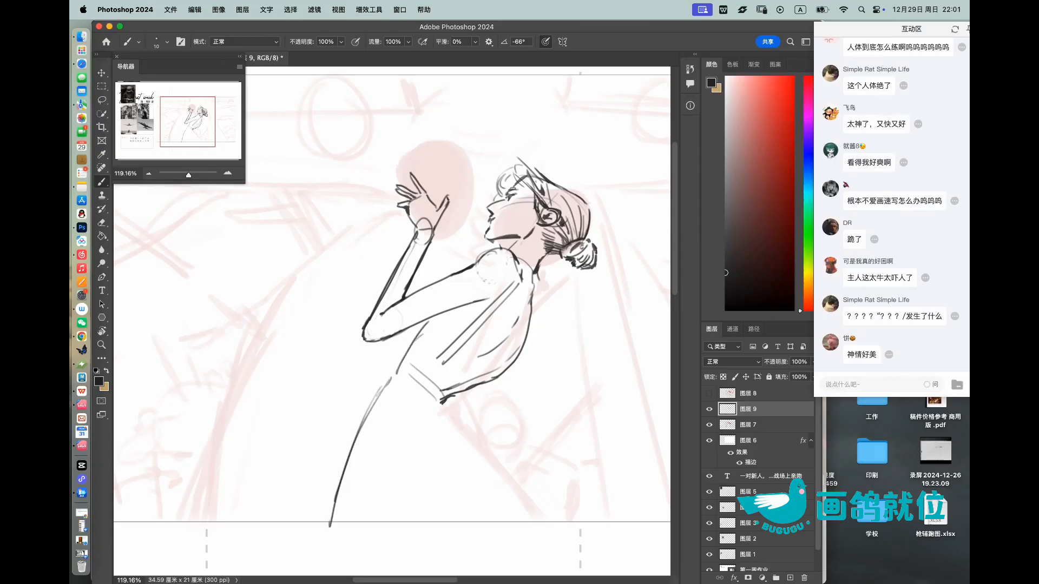
Step: Draw the skirt's rear edge and long folds sweeping from the waist into a train along the ground
drag(446, 402, 547, 506)
drag(508, 459, 565, 523)
key(super+z)
drag(447, 403, 575, 524)
mouse_move(487, 436)
mouse_down()
mouse_move(609, 500)
mouse_move(600, 498)
mouse_move(609, 519)
mouse_move(641, 521)
mouse_up()
mouse_move(527, 462)
mouse_down()
mouse_move(607, 426)
mouse_move(599, 488)
mouse_up()
drag(602, 469, 609, 492)
Step: Finish the dress train with rippling hem folds and a raised, pointed end
key(z)
mouse_move(652, 416)
mouse_down()
mouse_move(637, 401)
mouse_move(634, 423)
mouse_move(511, 390)
mouse_up()
key(b)
mouse_move(560, 420)
mouse_down()
mouse_move(619, 377)
mouse_move(547, 455)
mouse_move(528, 452)
mouse_up()
drag(611, 416, 669, 463)
mouse_move(572, 434)
mouse_down()
mouse_move(653, 456)
mouse_move(605, 446)
mouse_up()
drag(614, 412, 628, 377)
Step: Clean up the bride's nape area and strengthen the front torso line beneath her arm
key(z)
mouse_move(639, 374)
mouse_down()
mouse_move(634, 383)
mouse_move(598, 323)
mouse_up()
drag(514, 259, 539, 288)
drag(526, 342, 532, 347)
key(e)
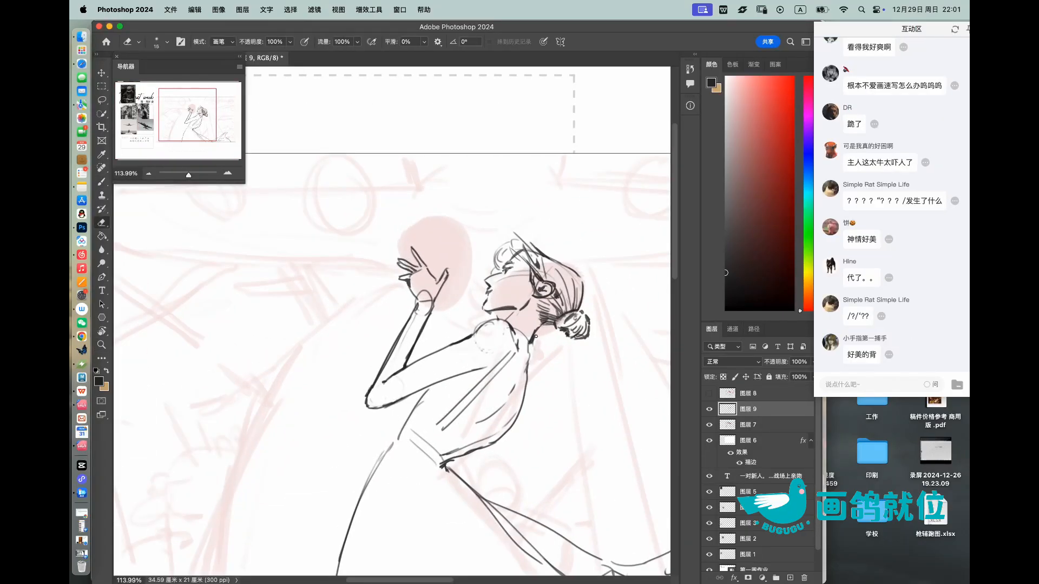
key(b)
drag(533, 373, 526, 406)
key(super+z)
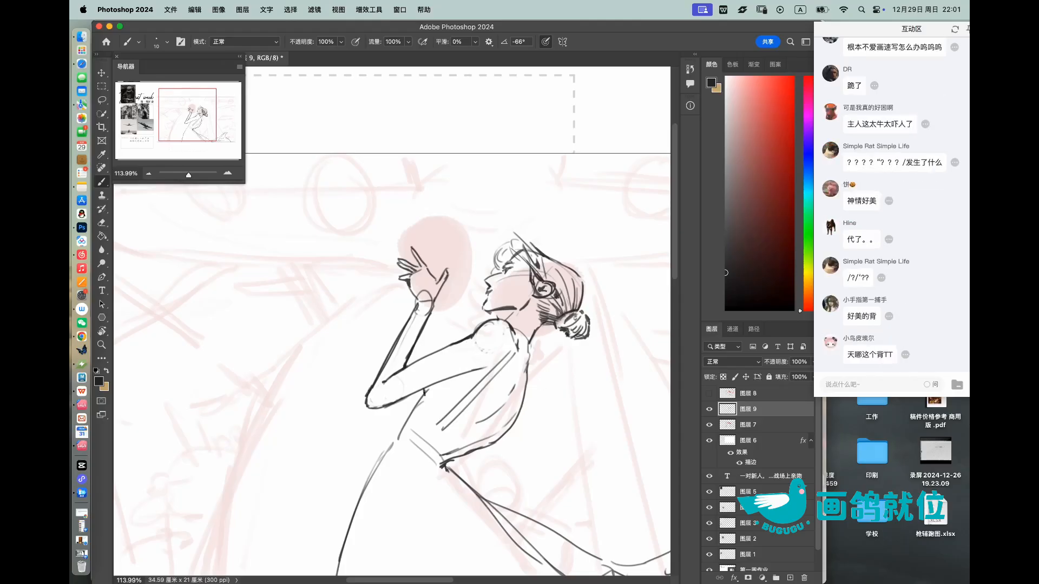
Step: Draw a long veil flowing from the back of the bride's head, with folds spreading over the train and toward the frame's edge
key(z)
mouse_move(494, 263)
mouse_down()
mouse_move(428, 233)
mouse_move(502, 264)
mouse_move(511, 257)
mouse_up()
key(b)
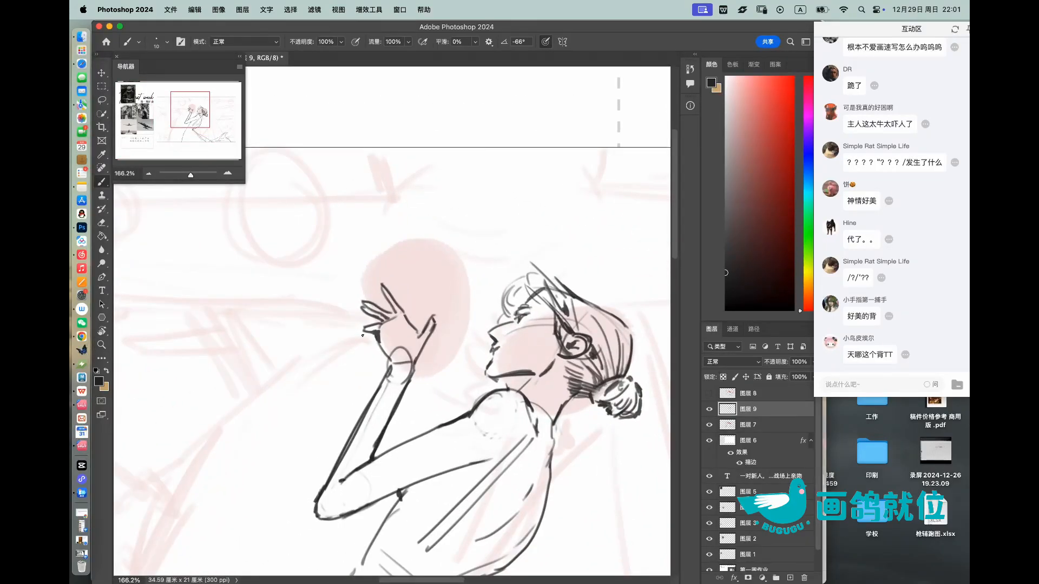
key(z)
drag(444, 265, 405, 253)
drag(484, 282, 505, 292)
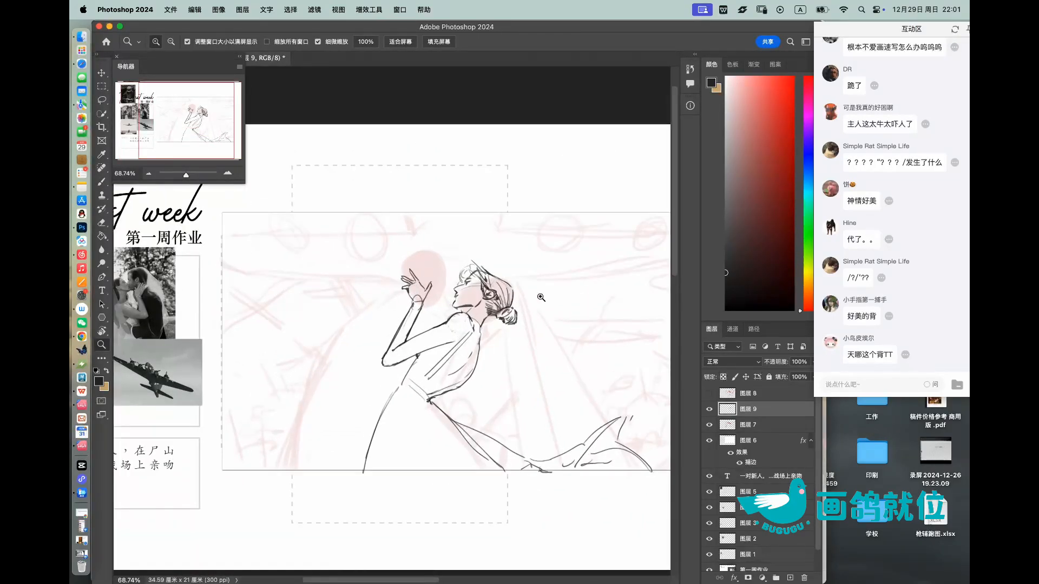
key(b)
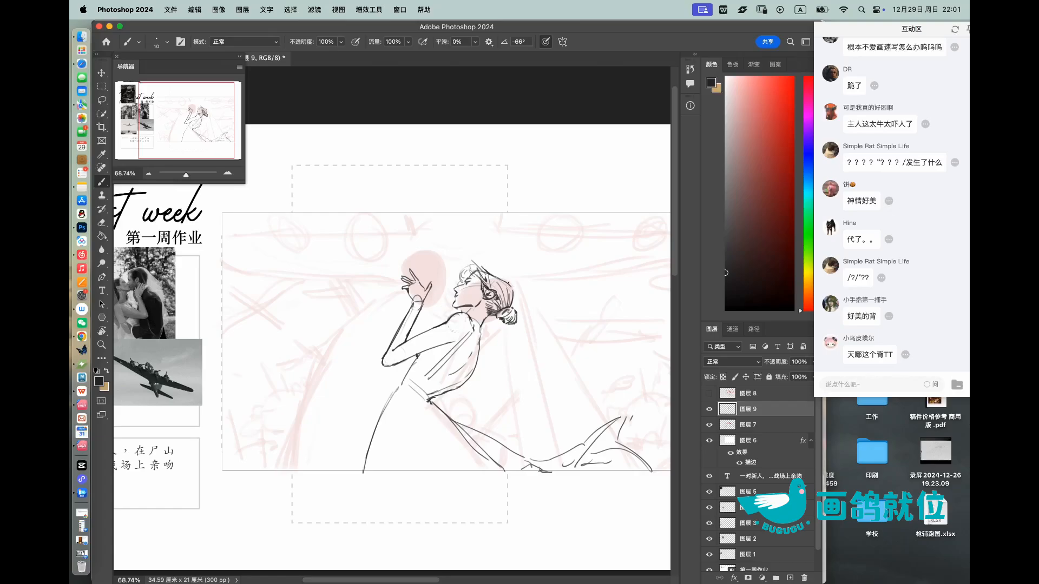
drag(519, 297, 611, 435)
drag(516, 319, 522, 457)
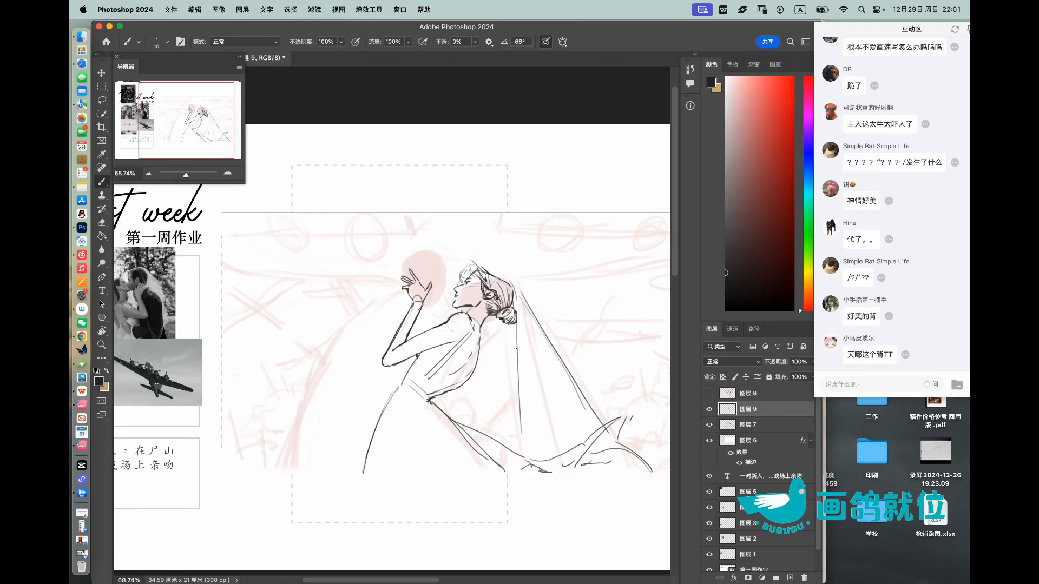
mouse_move(517, 324)
mouse_down()
mouse_move(530, 351)
mouse_move(593, 394)
mouse_move(578, 385)
mouse_move(670, 425)
mouse_up()
drag(554, 373, 606, 422)
mouse_move(557, 370)
mouse_down()
mouse_move(659, 363)
mouse_move(551, 341)
mouse_move(617, 302)
mouse_up()
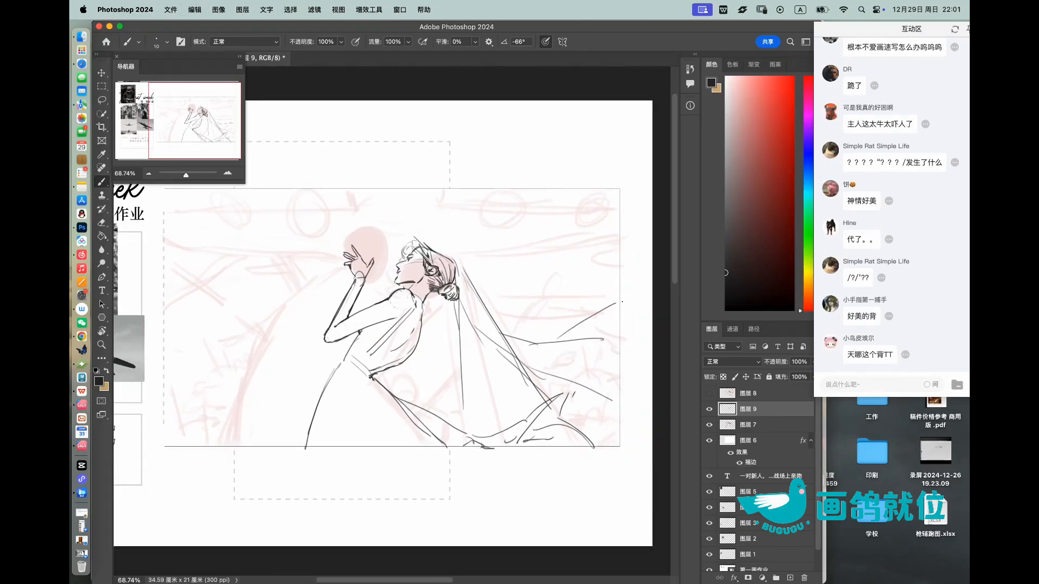
Step: Erase overlapping veil strokes and add further long folds across the veil and train
key(e)
mouse_move(459, 331)
mouse_down()
mouse_move(463, 409)
mouse_move(494, 398)
mouse_up()
key(b)
mouse_move(481, 352)
mouse_down()
mouse_move(546, 402)
mouse_move(620, 428)
mouse_move(611, 440)
mouse_up()
mouse_move(563, 357)
mouse_down()
mouse_move(604, 352)
mouse_move(567, 330)
mouse_move(559, 303)
mouse_up()
Step: Flip the whole canvas horizontally
key(z)
click(219, 9)
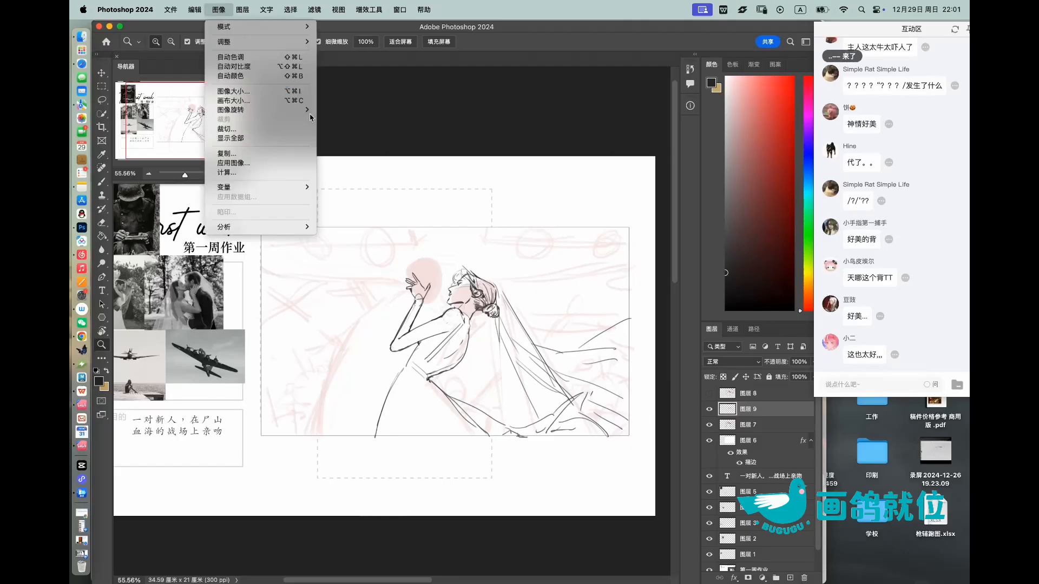
mouse_move(282, 109)
click(359, 154)
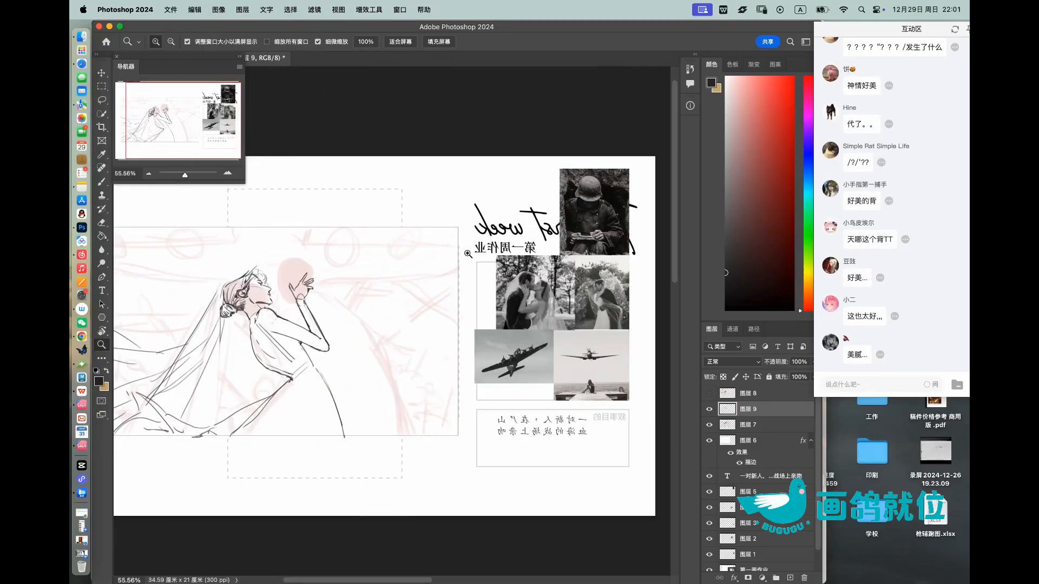
Step: Draw a curved forehead line for the kissing partner above the pink head shape, undoing unsuitable strokes
drag(460, 269, 639, 294)
drag(482, 303, 616, 304)
drag(387, 279, 473, 250)
key(cmd+z)
drag(385, 284, 436, 240)
drag(391, 297, 434, 347)
key(super+z)
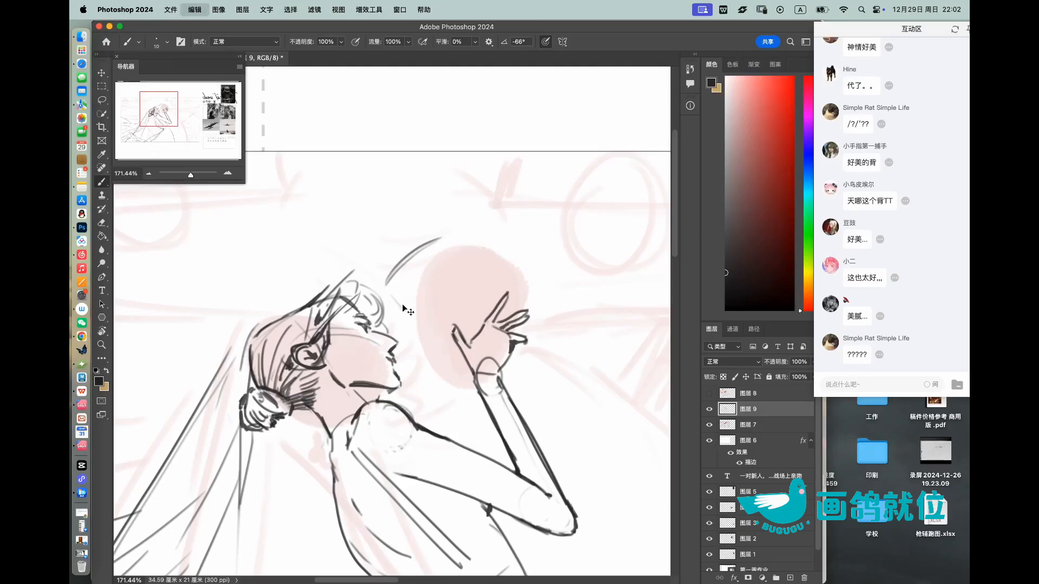
Step: Extend the kissing partner's skull over the crown and down behind the bride's hand, adding facial guide curves
drag(400, 311, 457, 368)
mouse_move(441, 237)
mouse_down()
mouse_move(495, 263)
mouse_move(509, 294)
mouse_move(538, 261)
mouse_move(414, 327)
mouse_move(458, 298)
mouse_move(500, 301)
mouse_up()
key(r)
drag(405, 298, 444, 368)
key(z)
drag(443, 311, 420, 294)
key(r)
mouse_move(541, 316)
mouse_down()
mouse_move(536, 272)
mouse_move(508, 281)
mouse_up()
key(z)
key(super+z)
key(b)
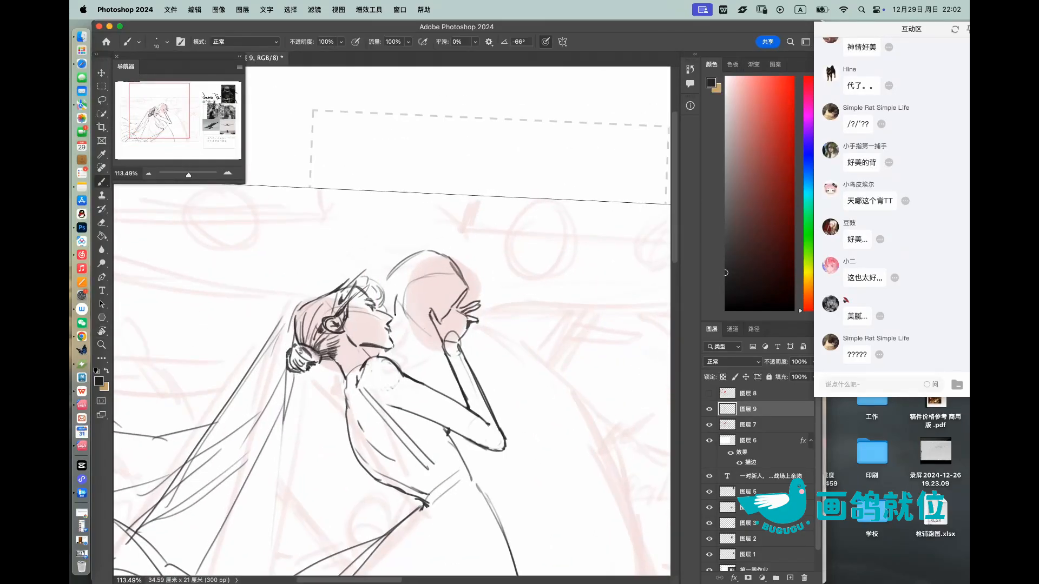
Step: Sketch the kissing partner's brow, closed eye and pointed nose on the side of the pink head shape facing the bride
key(z)
drag(403, 315, 457, 303)
key(r)
drag(498, 255, 516, 306)
key(z)
drag(443, 302, 460, 300)
key(b)
key(bracketleft)
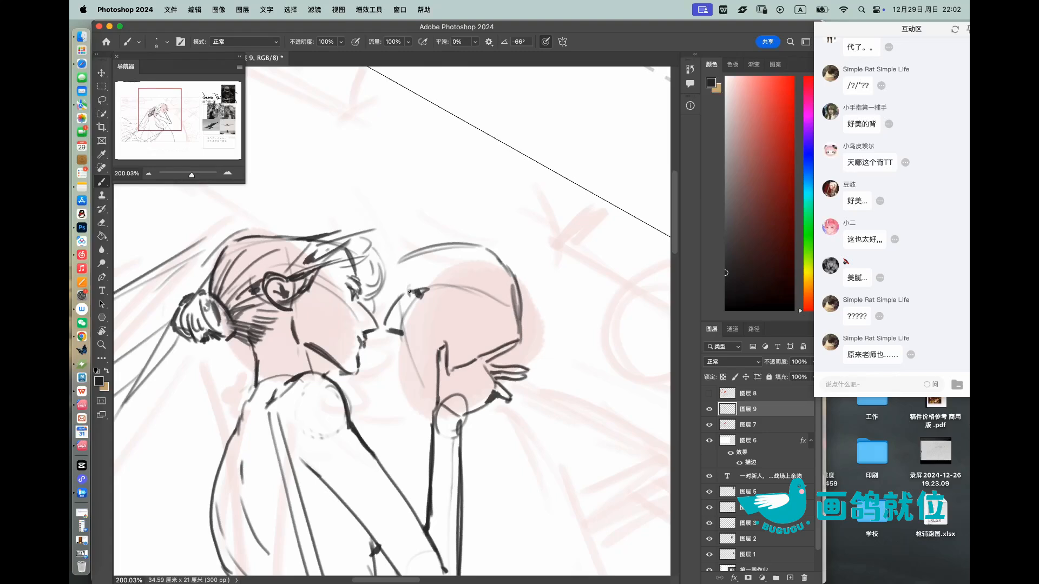
mouse_move(413, 285)
mouse_down()
mouse_move(436, 277)
mouse_move(410, 262)
mouse_move(479, 277)
mouse_up()
key(z)
key(b)
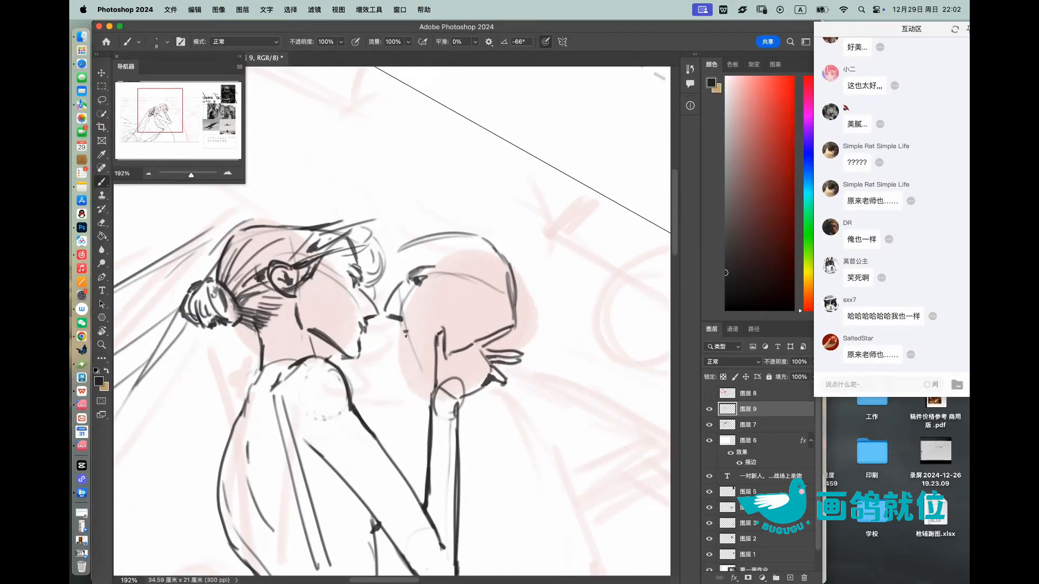
Step: Sketch the partner's mouth, chin and ear on the pink head shape, undoing and erasing unsuitable strokes
mouse_move(419, 324)
mouse_down()
mouse_move(410, 334)
mouse_move(417, 362)
mouse_move(433, 359)
mouse_up()
key(super+z)
mouse_move(483, 336)
mouse_down()
mouse_move(487, 285)
mouse_move(512, 298)
mouse_move(468, 247)
mouse_move(533, 244)
mouse_up()
key(e)
mouse_move(470, 264)
mouse_down()
mouse_move(425, 280)
mouse_move(467, 268)
mouse_move(453, 282)
mouse_up()
key(b)
mouse_move(422, 266)
mouse_down()
mouse_move(459, 281)
mouse_move(463, 273)
mouse_up()
mouse_move(429, 300)
mouse_down()
mouse_move(466, 290)
mouse_move(447, 299)
mouse_up()
drag(433, 311, 449, 300)
drag(447, 301, 462, 293)
mouse_move(449, 302)
mouse_down()
mouse_move(465, 291)
mouse_move(381, 291)
mouse_up()
Step: Fill the partner's hair with short dark directional strokes from the swept fringe over the crown to the nape
key(r)
drag(514, 255, 501, 235)
mouse_move(440, 242)
mouse_down()
mouse_move(483, 244)
mouse_move(473, 270)
mouse_up()
mouse_move(446, 267)
mouse_down()
mouse_move(463, 272)
mouse_move(473, 259)
mouse_up()
mouse_move(391, 265)
mouse_down()
mouse_move(449, 244)
mouse_move(475, 263)
mouse_move(489, 262)
mouse_move(481, 249)
mouse_move(501, 259)
mouse_up()
drag(493, 246, 531, 271)
drag(508, 250, 532, 279)
drag(502, 255, 527, 283)
mouse_move(491, 259)
mouse_down()
mouse_move(522, 284)
mouse_move(512, 281)
mouse_up()
drag(483, 264, 492, 280)
drag(472, 267, 490, 285)
drag(477, 281, 502, 297)
mouse_move(478, 284)
mouse_down()
mouse_move(505, 294)
mouse_move(496, 314)
mouse_up()
drag(512, 246, 544, 295)
drag(535, 277, 544, 303)
drag(513, 247, 543, 270)
drag(540, 269, 561, 336)
drag(548, 307, 573, 358)
drag(592, 313, 541, 311)
Step: Draw the partner's nape line behind the ear and touch up the brow, nose and mouth strokes with a smaller brush
key(r)
drag(587, 304, 577, 257)
mouse_move(508, 258)
mouse_down()
mouse_move(562, 267)
mouse_move(566, 336)
mouse_up()
key(b)
mouse_move(377, 323)
mouse_down()
mouse_move(369, 314)
mouse_move(379, 307)
mouse_move(443, 306)
mouse_move(417, 313)
mouse_up()
key(bracketleft)
key(bracketleft)
key(z)
mouse_move(399, 255)
mouse_down()
mouse_move(312, 276)
mouse_move(441, 254)
mouse_up()
key(b)
drag(397, 282, 413, 337)
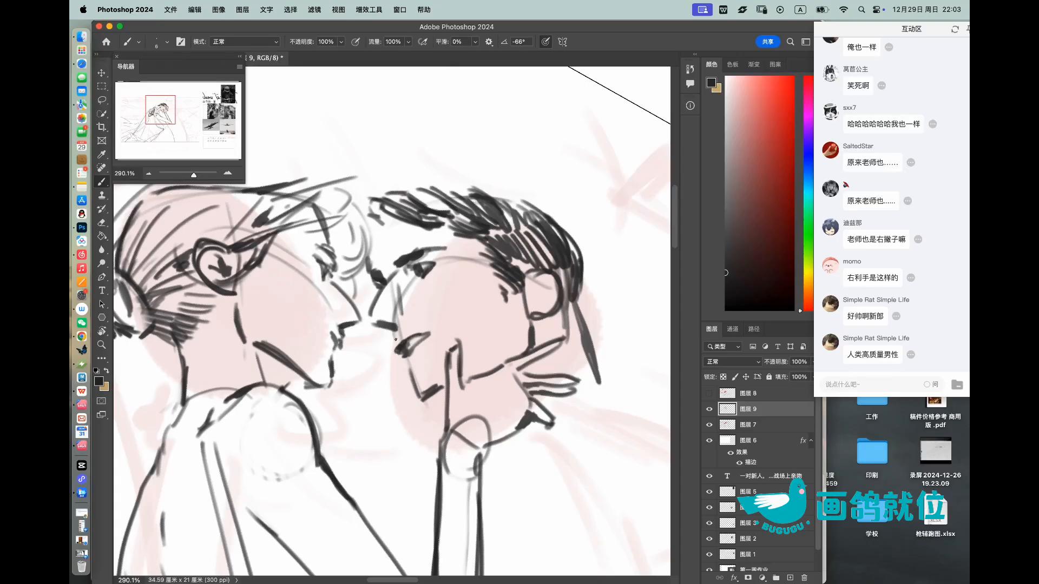
Step: Check the two heads together at a wider view and reset the canvas rotation
scroll(395, 339, down, 5)
scroll(432, 317, up, 4)
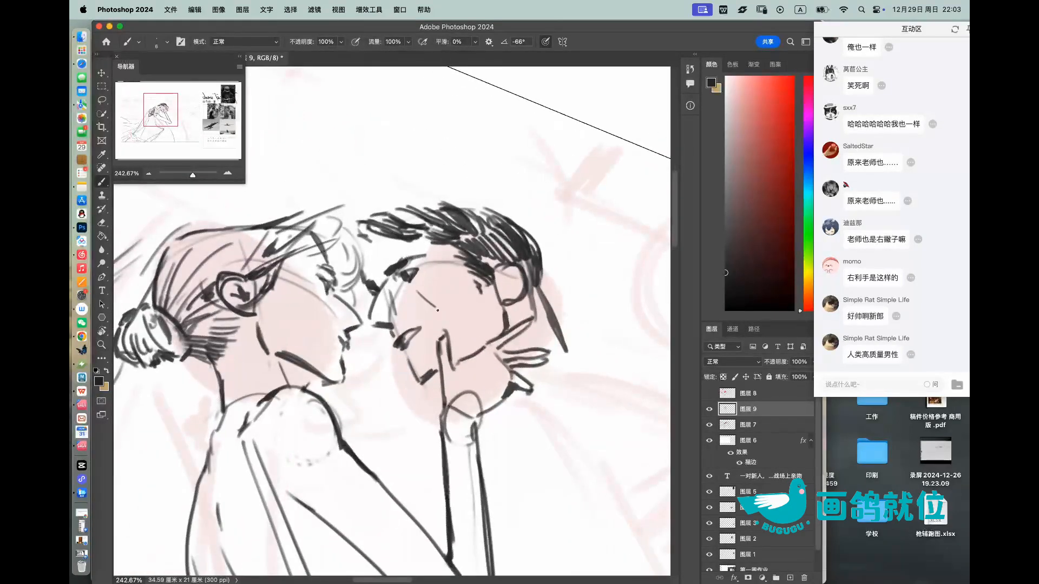
drag(437, 310, 438, 312)
key(super+z)
drag(449, 287, 417, 290)
mouse_move(517, 270)
mouse_down()
mouse_move(496, 234)
mouse_move(498, 267)
mouse_move(516, 270)
mouse_up()
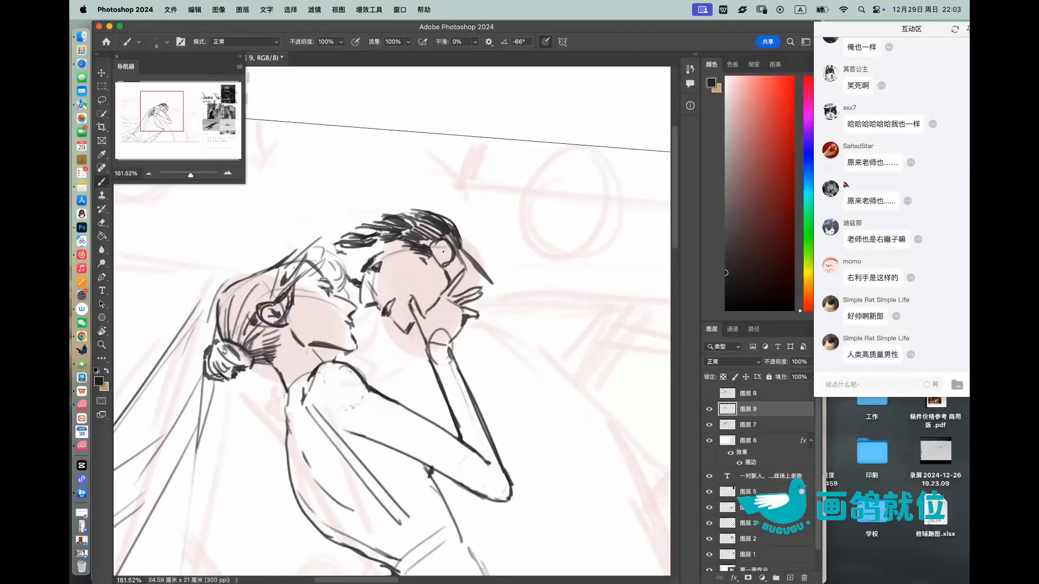
drag(514, 231, 482, 238)
mouse_move(412, 263)
mouse_down()
mouse_move(449, 268)
mouse_move(396, 266)
mouse_up()
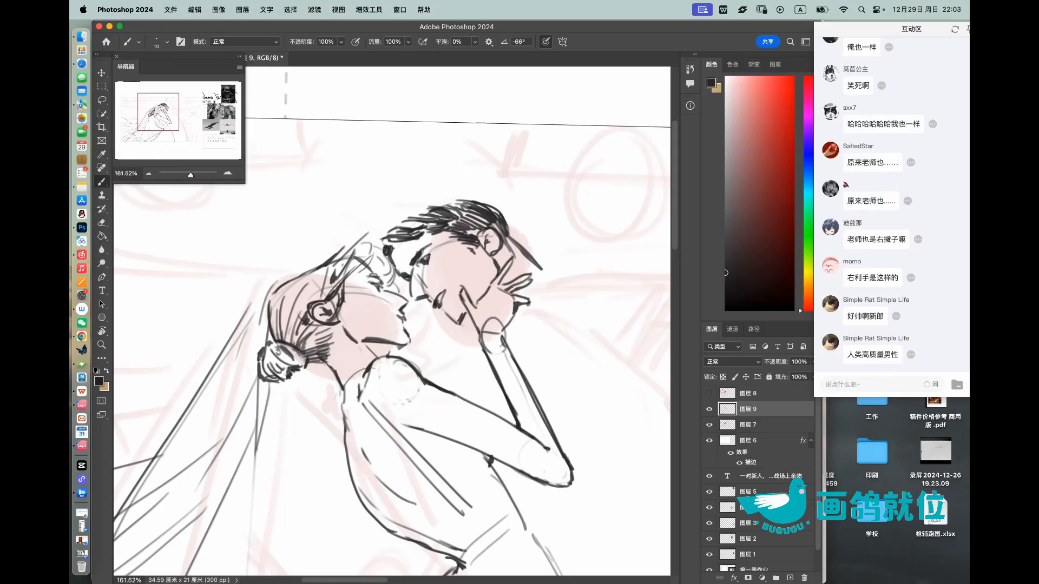
key(z)
drag(414, 234, 377, 234)
drag(492, 236, 510, 234)
key(r)
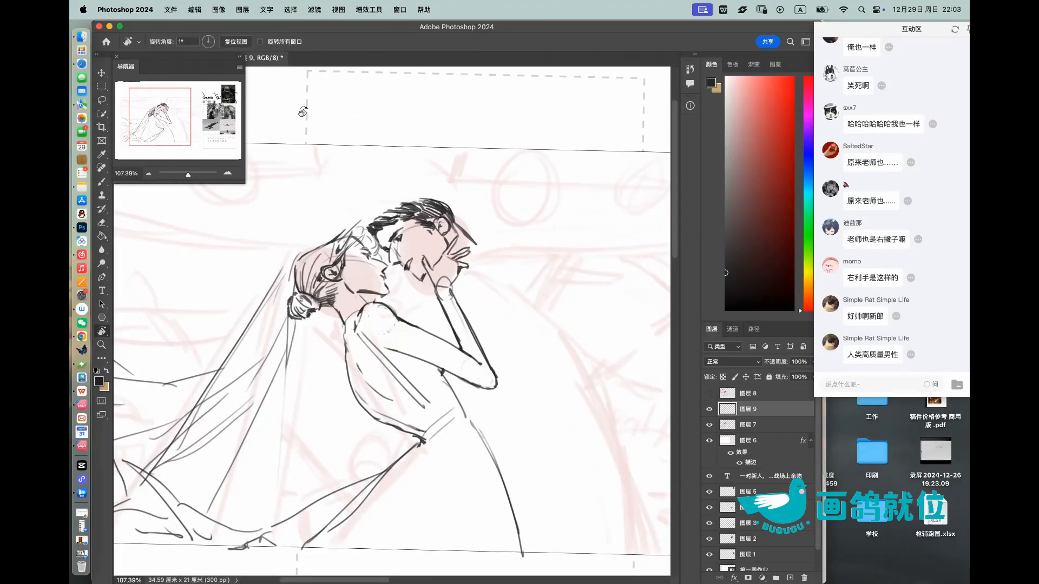
click(236, 42)
Step: Sketch the partner's neck, shoulder and upper arm with construction circles at the shoulder and elbow, undoing a misplaced stroke
key(z)
key(b)
mouse_move(441, 250)
mouse_down()
mouse_move(476, 243)
mouse_move(512, 262)
mouse_move(529, 244)
mouse_move(579, 267)
mouse_move(578, 316)
mouse_move(570, 297)
mouse_move(590, 456)
mouse_up()
key(super+z)
drag(569, 293, 601, 449)
drag(587, 436, 589, 434)
mouse_move(532, 241)
mouse_down()
mouse_move(554, 239)
mouse_move(548, 274)
mouse_move(603, 326)
mouse_move(622, 454)
mouse_up()
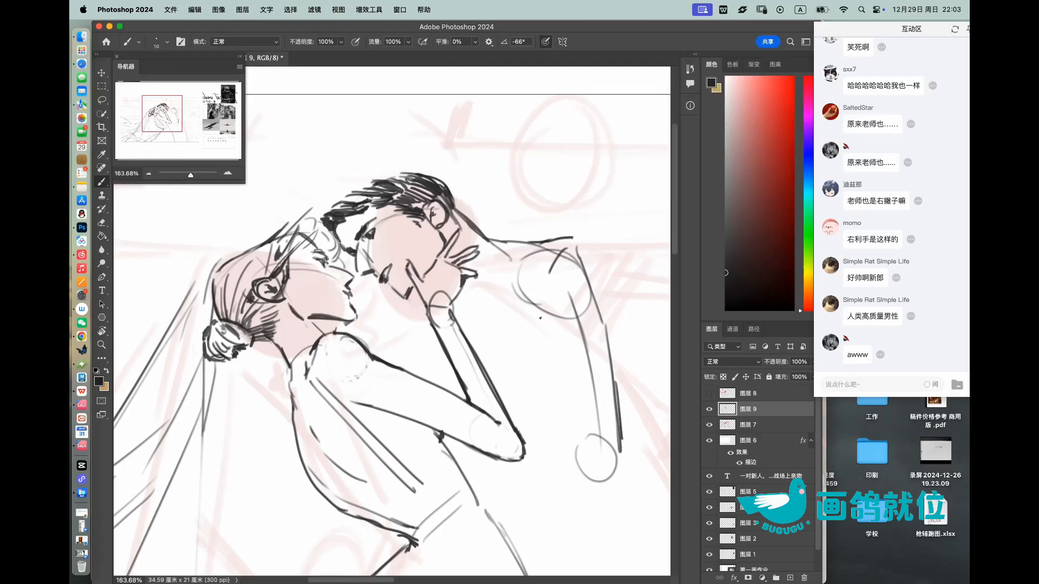
Step: Draw the inner contour of the partner's upper arm and add dark sleeve creases at the inner elbow
drag(542, 329, 555, 390)
drag(553, 375, 556, 404)
drag(559, 412, 602, 431)
mouse_move(559, 413)
mouse_down()
mouse_move(593, 432)
mouse_move(563, 438)
mouse_up()
drag(574, 405, 616, 401)
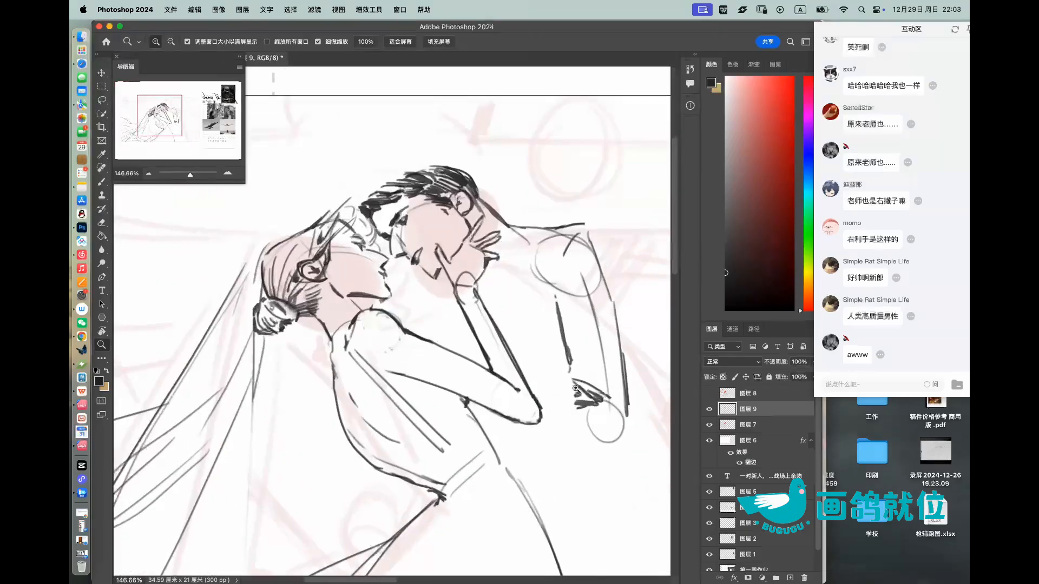
Step: Add sleeve folds beneath the bride's elbow and a cuff near her waist, undoing the trial forearm outline
drag(551, 402, 569, 401)
drag(509, 417, 466, 425)
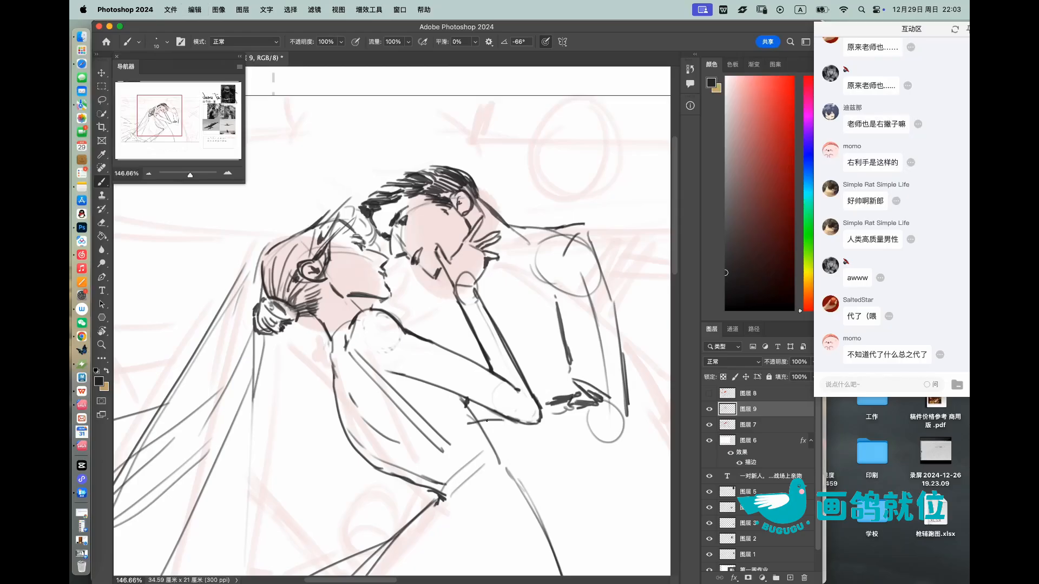
drag(525, 446, 503, 427)
mouse_move(533, 438)
mouse_down()
mouse_move(513, 430)
mouse_move(468, 457)
mouse_move(480, 472)
mouse_move(542, 468)
mouse_move(610, 445)
mouse_up()
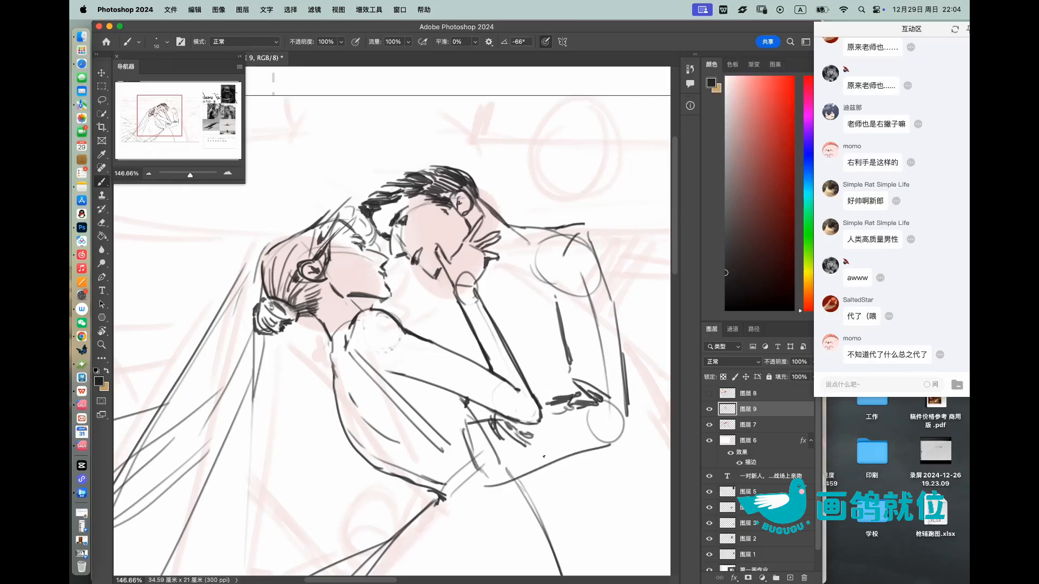
key(super+z)
key(super+z)
drag(459, 430, 477, 453)
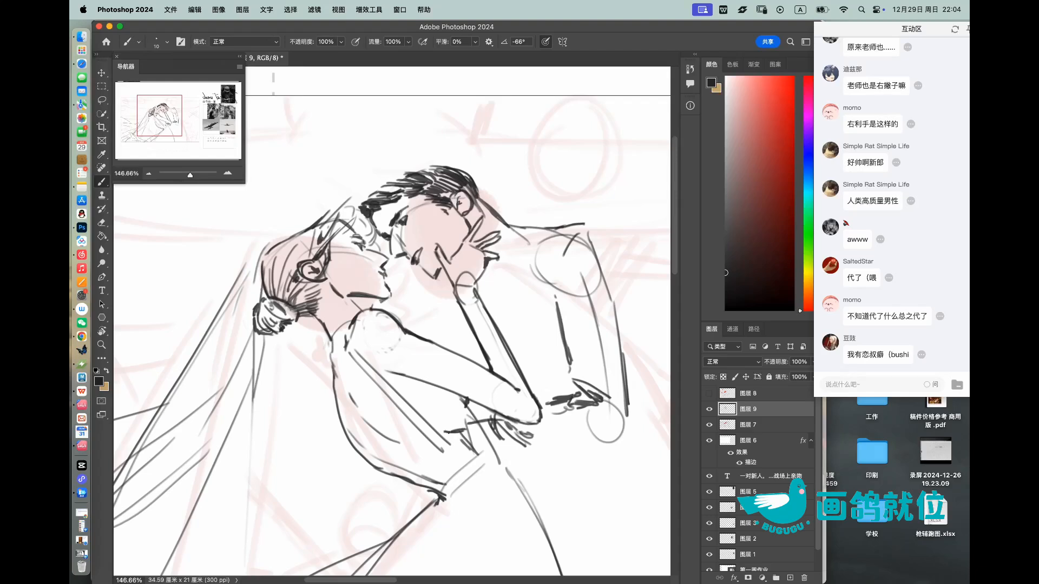
drag(468, 424, 460, 435)
Step: Draw the underside of the partner's forearm from the elbow to a wrist circle at the bride's waist, erasing overlapping cuff strokes
drag(476, 472, 617, 433)
key(super+z)
key(e)
mouse_move(492, 427)
mouse_down()
mouse_move(502, 439)
mouse_move(528, 431)
mouse_move(505, 433)
mouse_move(493, 479)
mouse_move(616, 430)
mouse_move(476, 476)
mouse_up()
key(b)
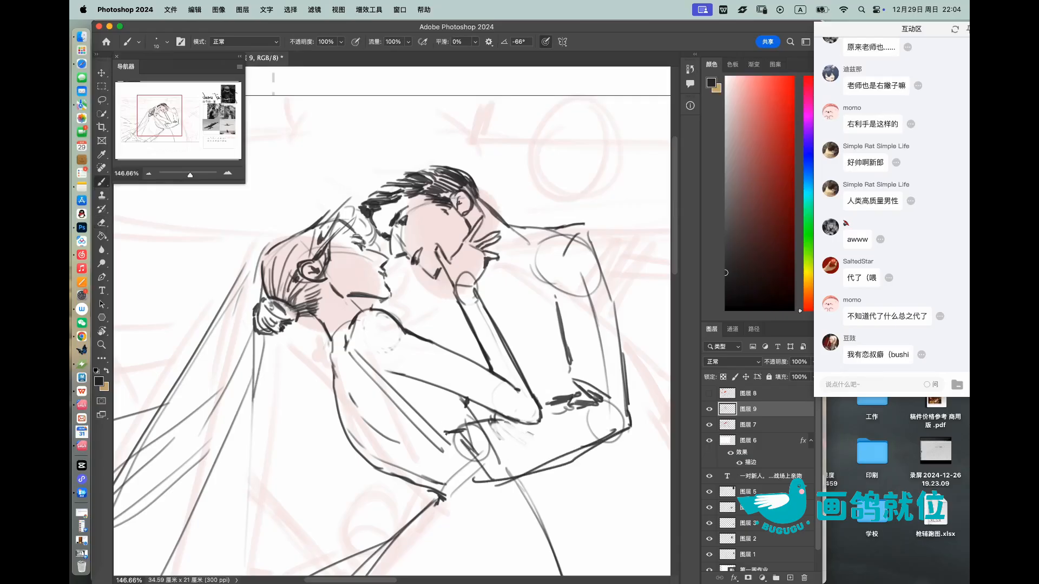
key(super+z)
Step: Sketch the partner's hand and spread fingers gripping the bride's lower back, undoing and erasing misplaced finger strokes
drag(420, 449, 442, 479)
drag(443, 478, 473, 467)
mouse_move(455, 470)
mouse_down()
mouse_move(473, 463)
mouse_move(314, 460)
mouse_up()
key(r)
key(z)
mouse_move(251, 427)
mouse_down()
mouse_move(275, 429)
mouse_move(302, 477)
mouse_move(248, 426)
mouse_move(274, 429)
mouse_move(252, 396)
mouse_move(275, 427)
mouse_move(280, 404)
mouse_move(294, 403)
mouse_up()
key(b)
key(super+z)
drag(287, 401, 313, 414)
key(e)
mouse_move(318, 379)
mouse_down()
mouse_move(335, 425)
mouse_move(331, 388)
mouse_move(333, 427)
mouse_move(299, 382)
mouse_move(306, 403)
mouse_move(303, 391)
mouse_up()
key(b)
key(super+z)
key(e)
key(b)
drag(293, 390, 300, 397)
drag(326, 354, 279, 355)
Step: Rotate the view and add a short curved contour for the bride's far shoulder behind her back
key(r)
drag(461, 355, 469, 277)
key(z)
drag(510, 402, 533, 402)
key(e)
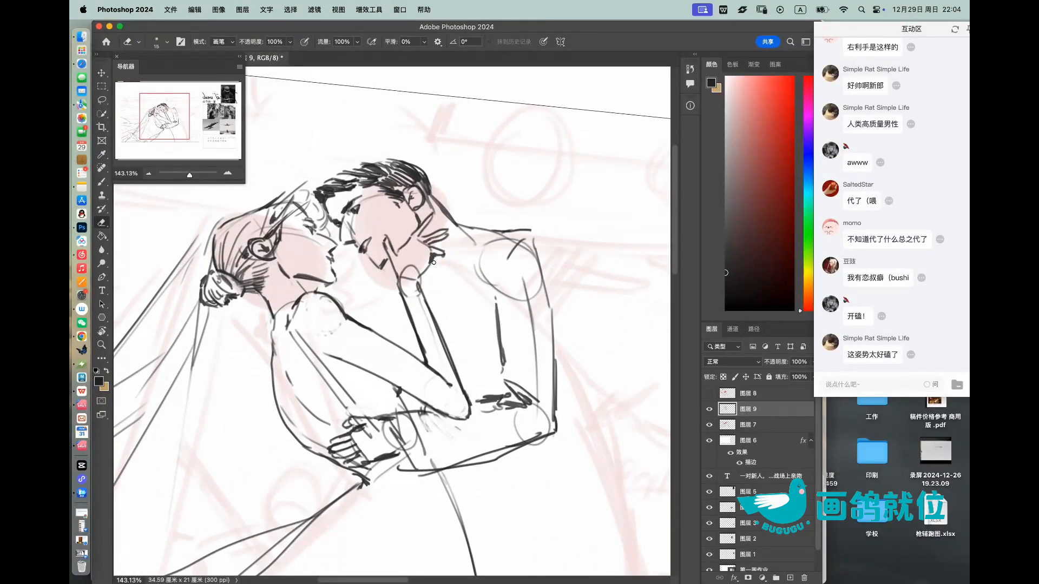
key(b)
mouse_move(274, 339)
mouse_down()
mouse_move(274, 311)
mouse_move(258, 304)
mouse_up()
key(e)
key(b)
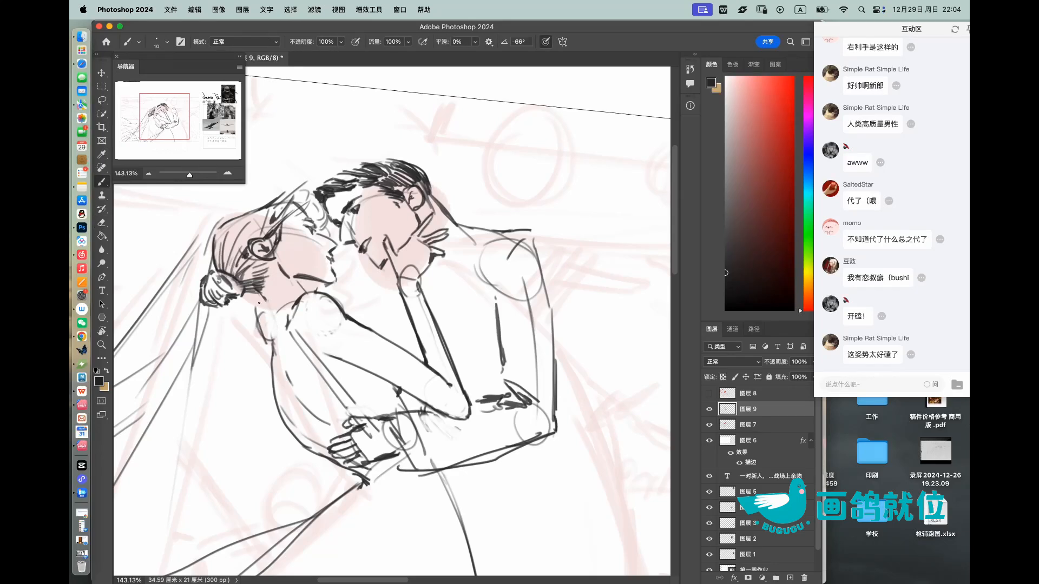
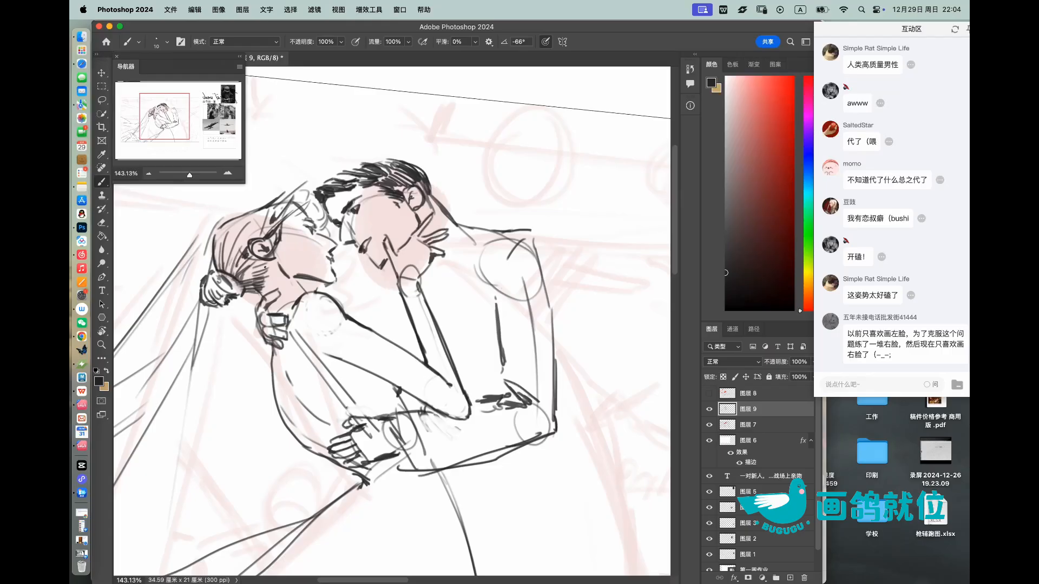
Step: Select the hand sketched behind the bride's neck and move it up onto the lower back of her head
click(102, 102)
mouse_move(260, 344)
mouse_down()
mouse_move(290, 336)
mouse_move(277, 286)
mouse_move(259, 311)
mouse_move(261, 344)
mouse_move(289, 349)
mouse_move(292, 317)
mouse_move(277, 288)
mouse_move(256, 309)
mouse_move(259, 341)
mouse_move(293, 346)
mouse_move(278, 347)
mouse_move(280, 299)
mouse_up()
key(super+t)
drag(268, 329, 252, 292)
key(Return)
key(super+d)
key(b)
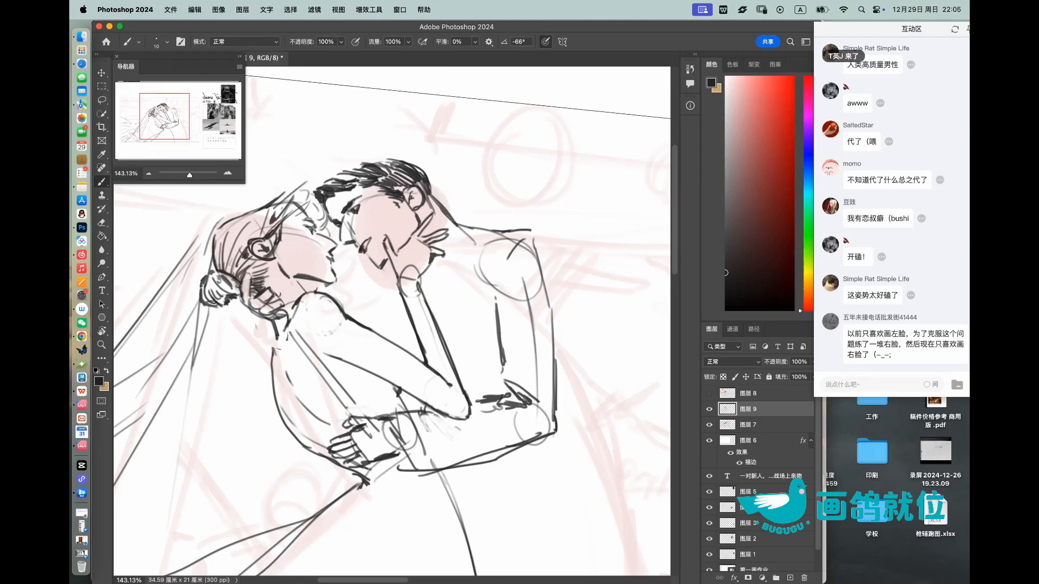
Step: Add the partner's jacket opening line below his neck and a short slanted contour between the couple, undoing a trial elbow stroke
key(z)
drag(303, 308, 259, 309)
key(r)
mouse_move(472, 238)
mouse_down()
mouse_move(440, 216)
mouse_move(476, 232)
mouse_up()
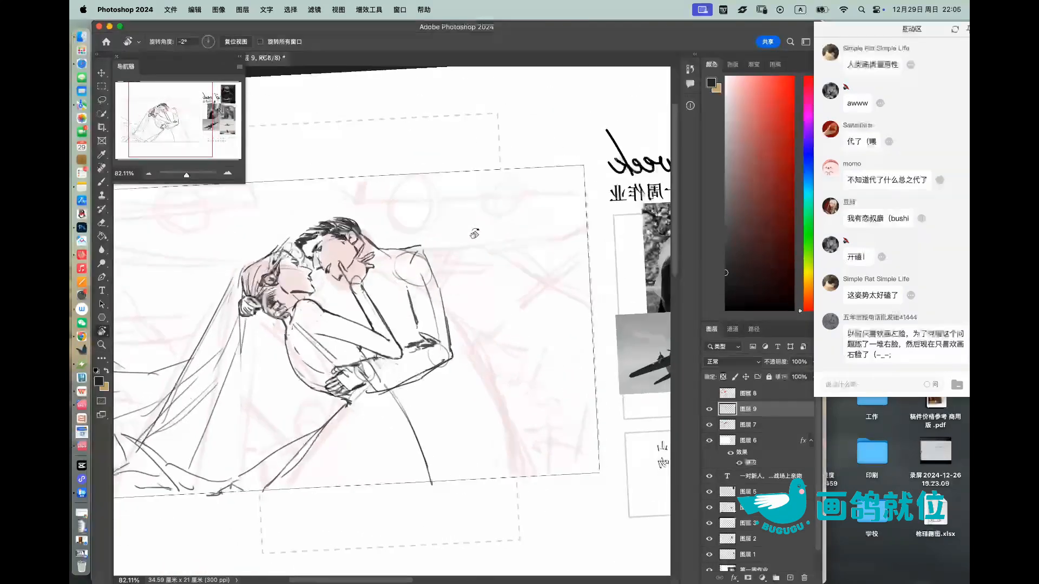
key(z)
drag(416, 308, 438, 307)
key(b)
drag(359, 270, 359, 296)
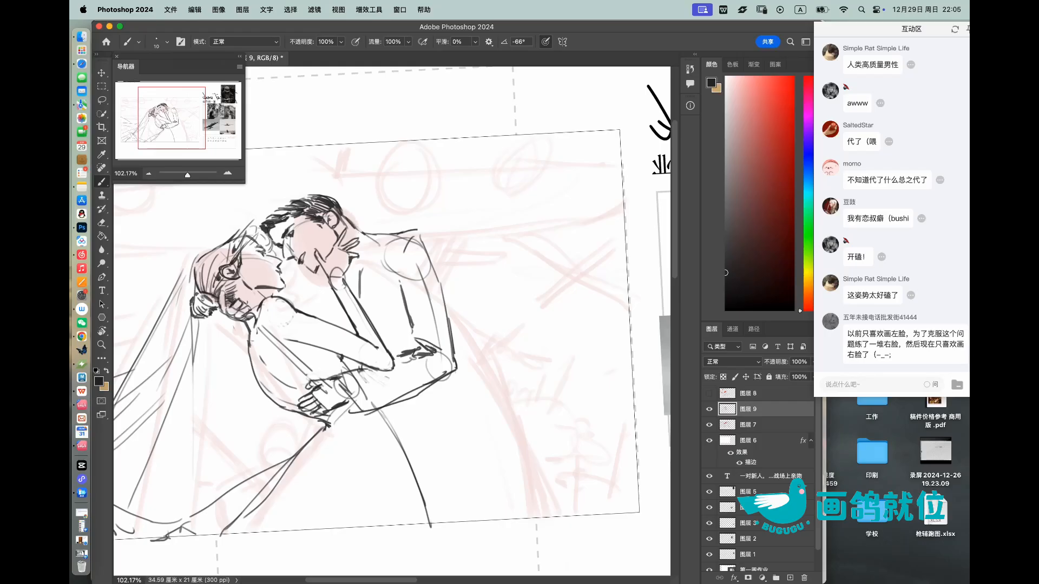
drag(449, 322, 467, 353)
key(super+z)
mouse_move(293, 301)
mouse_down()
mouse_move(325, 279)
mouse_move(352, 327)
mouse_up()
key(e)
drag(362, 269, 362, 293)
key(b)
drag(370, 241, 366, 315)
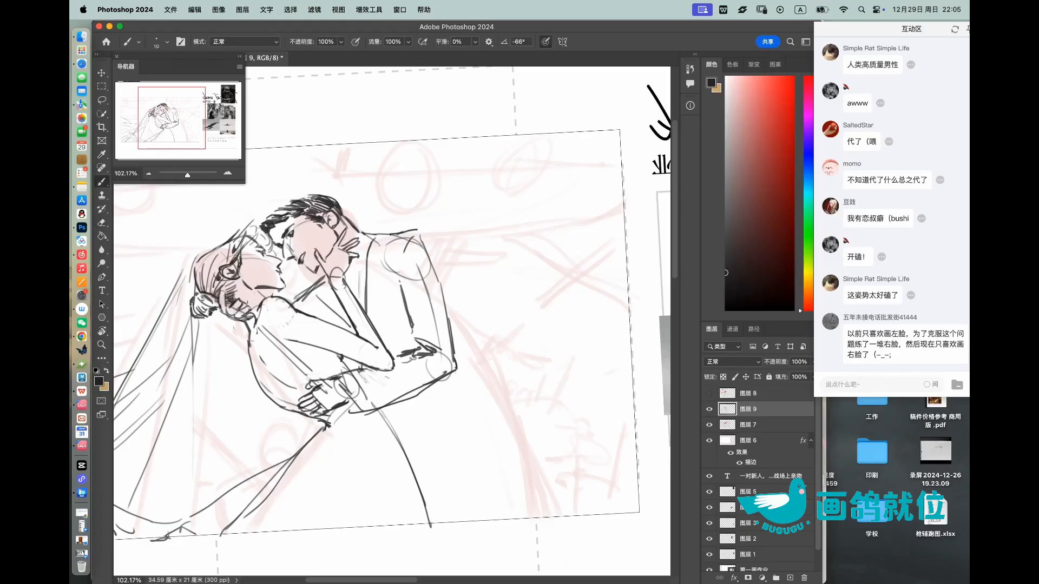
Step: Erase the partner's round shoulder guide and redraw a squared jacket shoulder with straighter upper-sleeve lines
key(e)
mouse_move(406, 238)
mouse_down()
mouse_move(405, 298)
mouse_move(410, 330)
mouse_move(422, 245)
mouse_move(423, 269)
mouse_move(412, 233)
mouse_move(442, 234)
mouse_move(444, 298)
mouse_up()
key(b)
key(e)
drag(425, 257, 421, 311)
key(b)
drag(442, 241, 420, 339)
drag(424, 303, 421, 338)
drag(436, 274, 439, 298)
key(e)
drag(396, 262, 410, 315)
key(z)
mouse_move(483, 263)
mouse_down()
mouse_move(452, 255)
mouse_move(476, 252)
mouse_move(463, 232)
mouse_up()
key(r)
key(b)
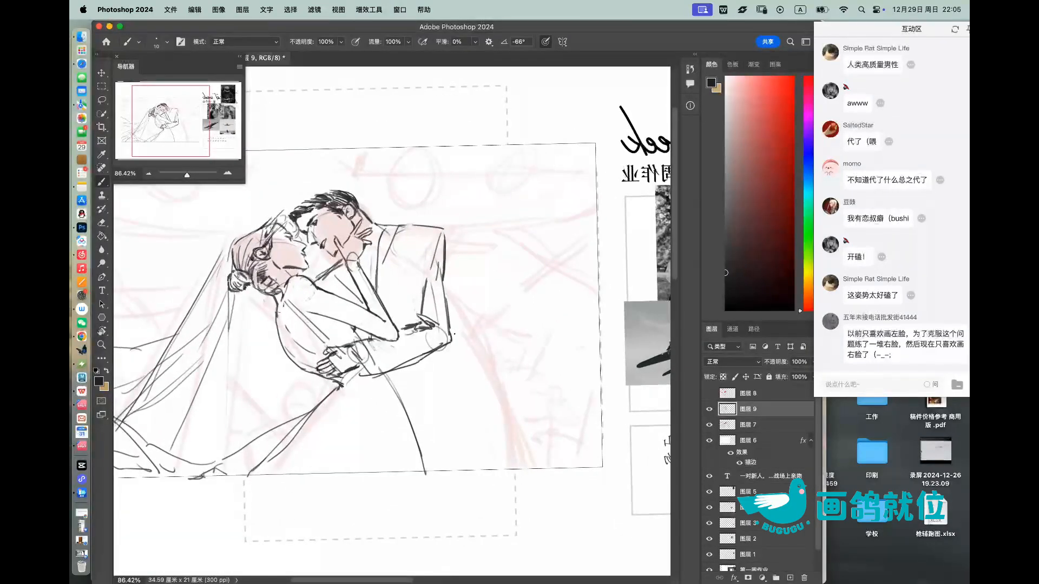
Step: Draw the back contour of the partner's trousers from beneath the elbow down to the frame's lower edge
drag(436, 352, 447, 454)
drag(443, 417, 450, 481)
drag(438, 364, 455, 474)
key(e)
key(b)
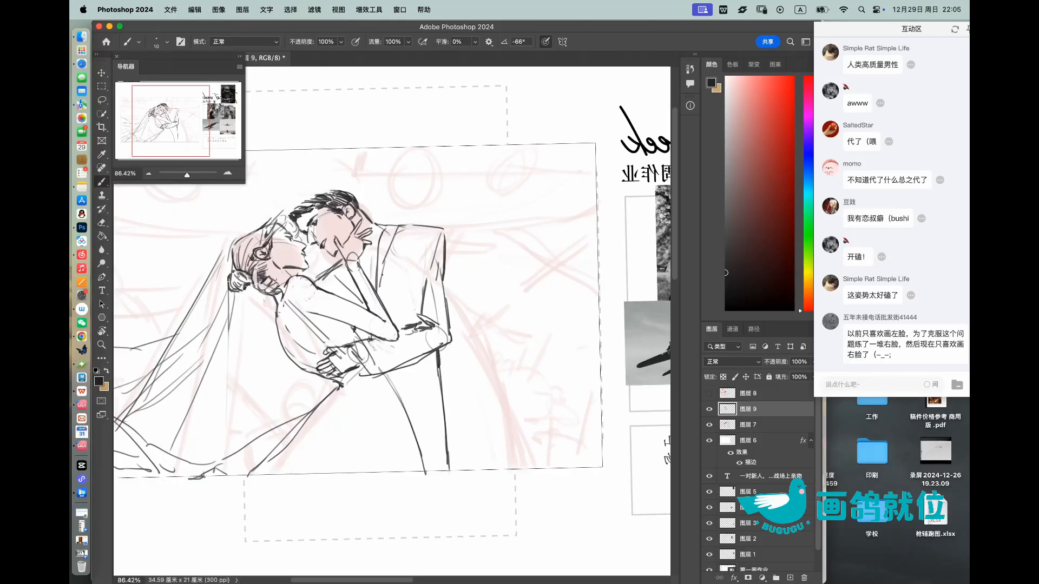
Step: Add a narrow chest pocket to the partner's jacket and try a slanted inner line on his trousers
drag(391, 272, 418, 271)
mouse_move(407, 414)
mouse_down()
mouse_move(436, 423)
mouse_move(447, 469)
mouse_up()
key(ctrl+z)
Step: Erase the partner's old shoulder and sleeve strokes and redraw the shoulder corner, outer sleeve and forearm edge
key(e)
mouse_move(376, 224)
mouse_down()
mouse_move(443, 228)
mouse_move(433, 234)
mouse_move(448, 240)
mouse_move(446, 346)
mouse_move(432, 324)
mouse_move(445, 275)
mouse_up()
key(b)
key(e)
key(b)
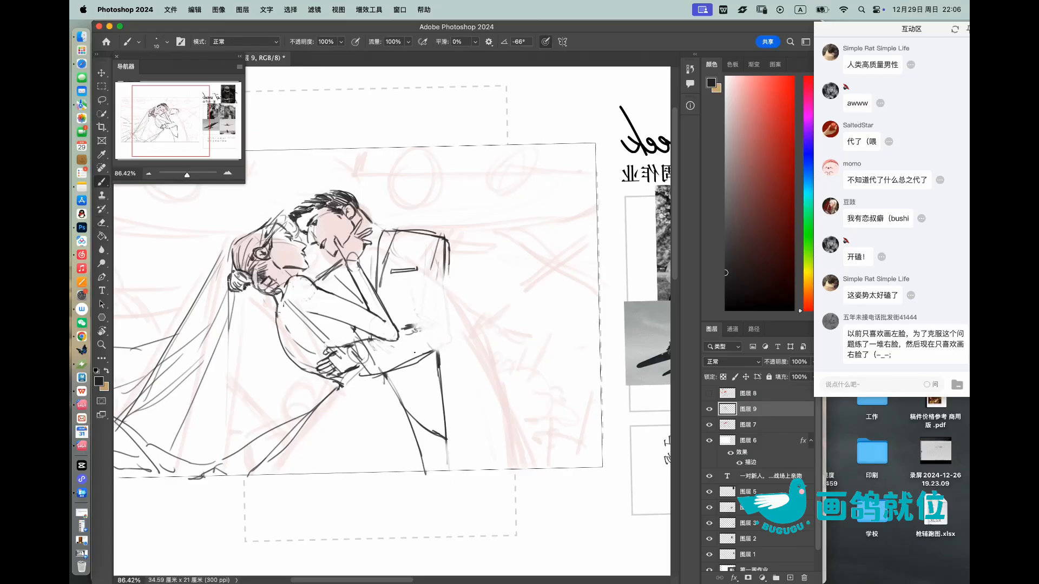
mouse_move(358, 347)
mouse_down()
mouse_move(363, 369)
mouse_move(448, 356)
mouse_move(446, 347)
mouse_up()
key(e)
key(b)
drag(447, 266, 453, 346)
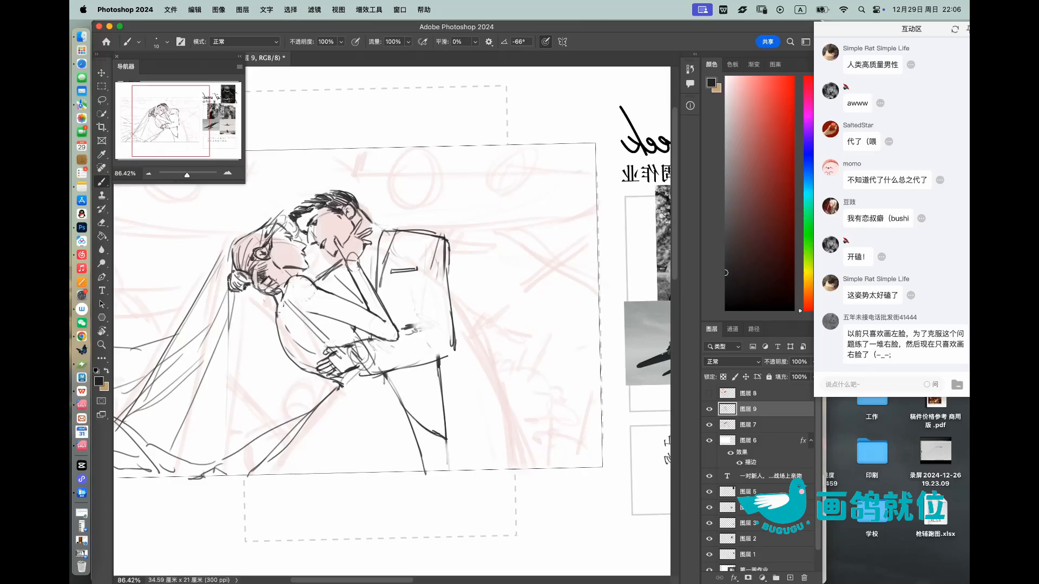
mouse_move(426, 278)
mouse_down()
mouse_move(420, 324)
mouse_move(452, 248)
mouse_move(441, 238)
mouse_up()
Step: Reset the view rotation and flip the whole canvas horizontally
key(z)
key(r)
click(232, 42)
click(219, 10)
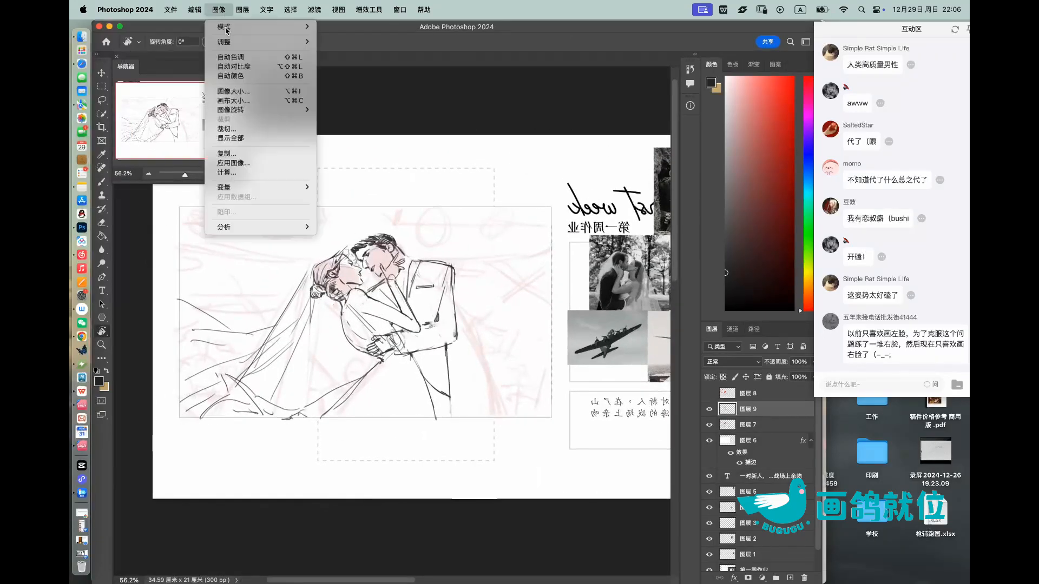
click(349, 156)
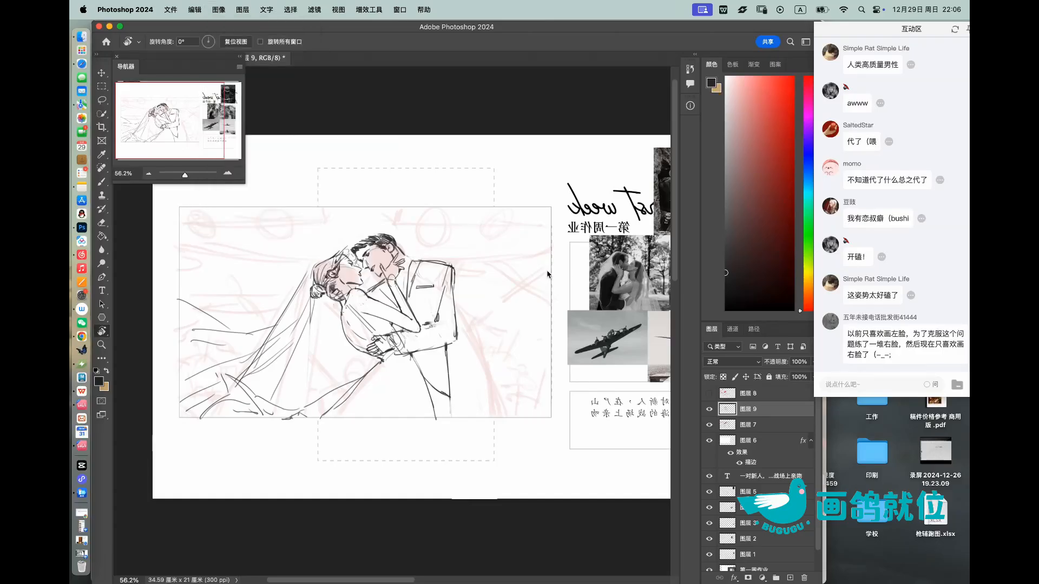
drag(544, 281, 474, 272)
key(z)
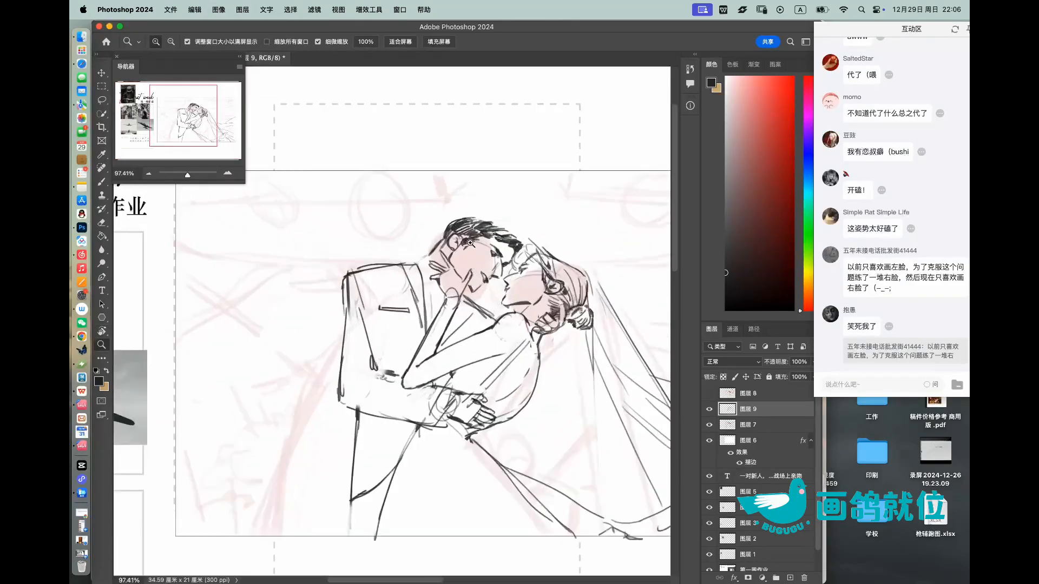
key(b)
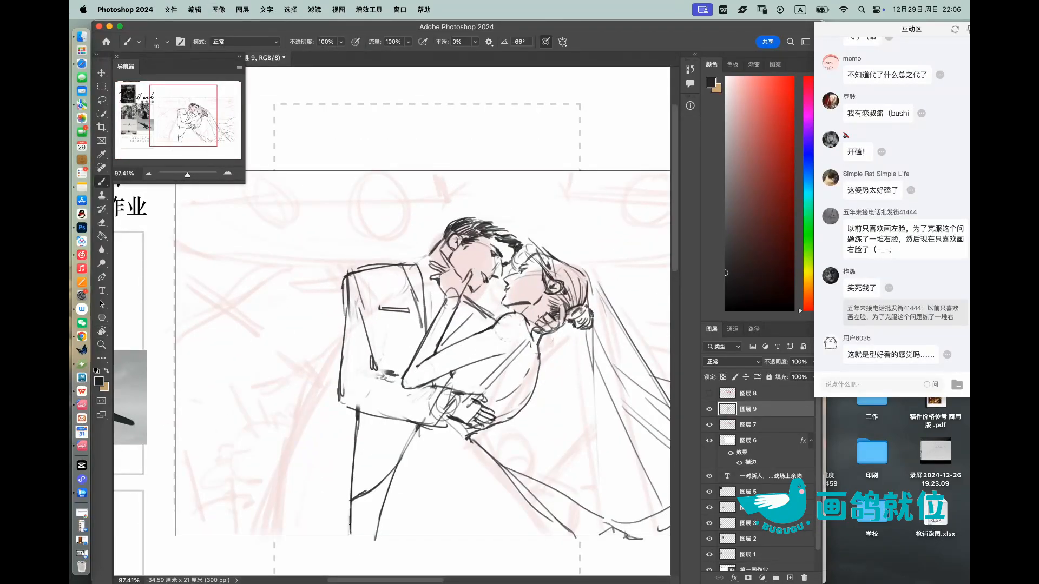
Step: Extend the back contour of the partner's trouser leg down to the frame's lower edge
drag(350, 518, 350, 534)
key(z)
drag(425, 399, 399, 386)
drag(487, 352, 498, 349)
mouse_move(464, 310)
mouse_down()
mouse_move(474, 305)
mouse_move(435, 285)
mouse_up()
click(711, 409)
click(710, 409)
Step: Select the partner's legs and skew them about 11° away from the bride, erasing the overlap at the jacket hem
click(104, 101)
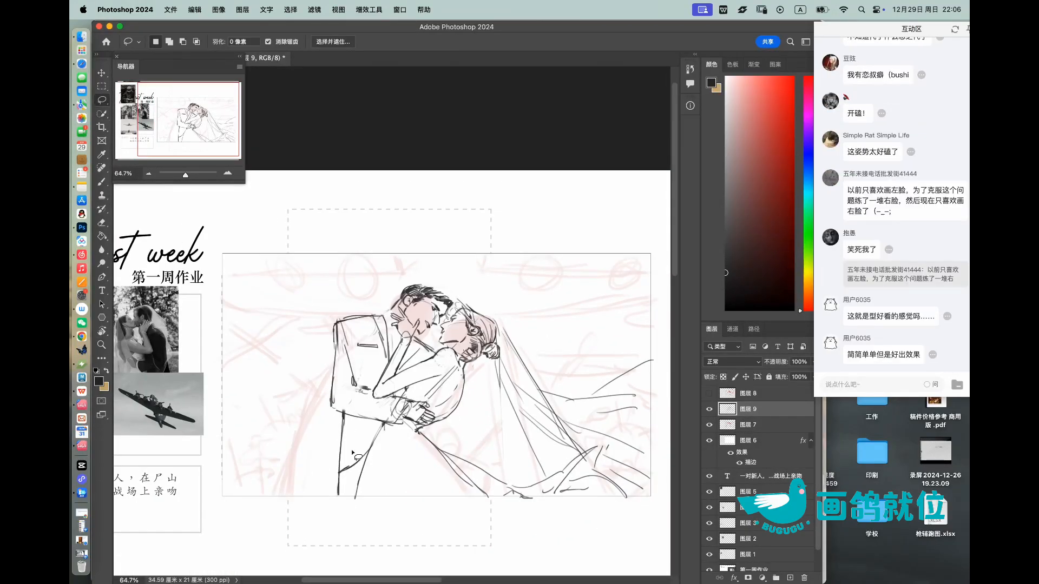
mouse_move(329, 494)
mouse_down()
mouse_move(355, 484)
mouse_move(382, 424)
mouse_move(346, 416)
mouse_move(330, 460)
mouse_move(354, 494)
mouse_move(334, 506)
mouse_up()
key(super+t)
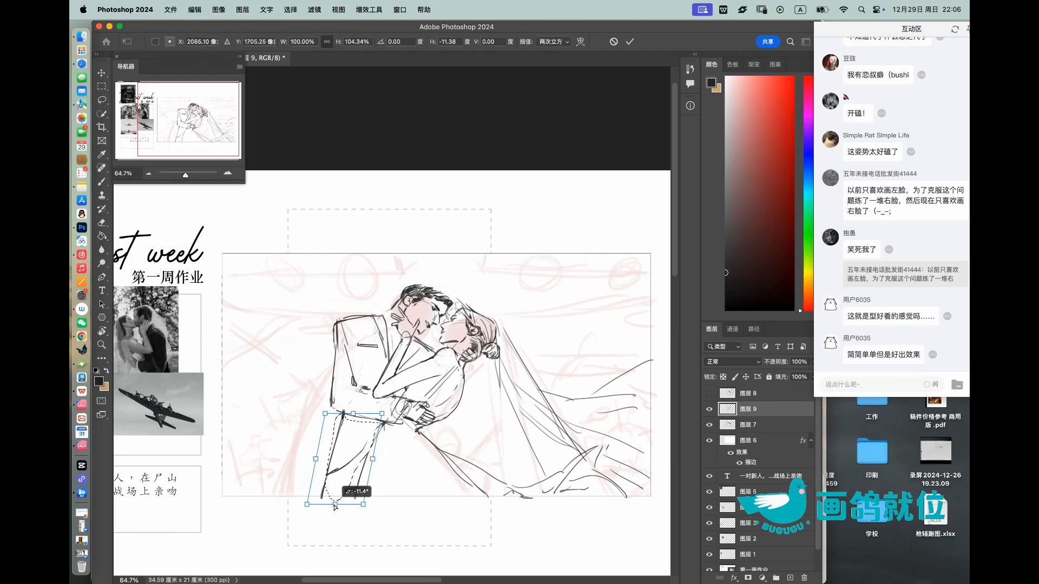
key(Return)
key(super+d)
key(e)
drag(344, 408, 348, 411)
Step: Toggle the visibility of 图层 9 to compare the composition with and without the refined clothing lines
key(z)
mouse_move(471, 338)
mouse_down()
mouse_move(433, 338)
mouse_move(471, 326)
mouse_up()
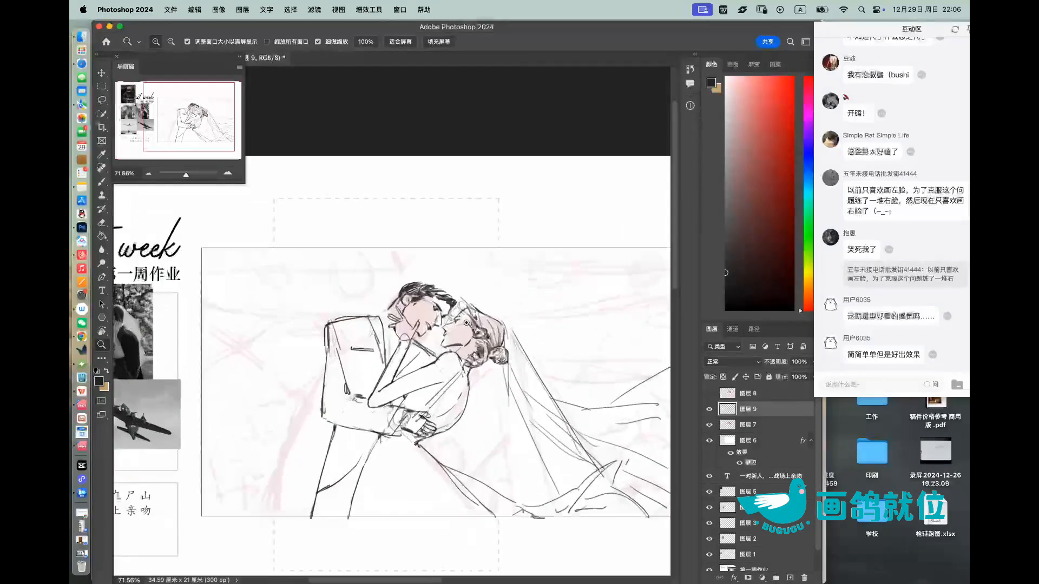
click(710, 411)
click(710, 412)
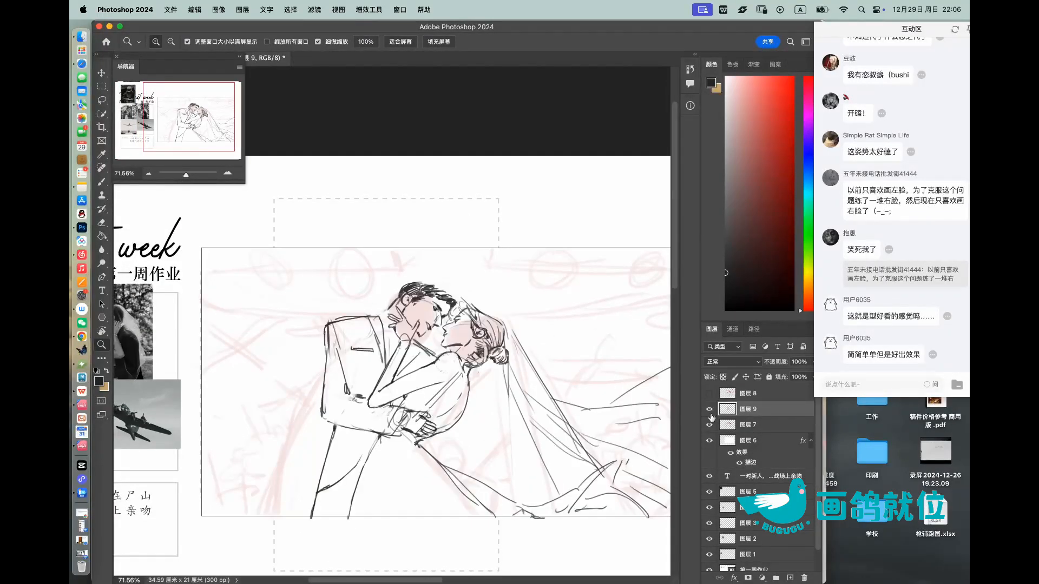
click(709, 410)
click(709, 410)
click(709, 410)
click(709, 410)
drag(536, 336, 519, 313)
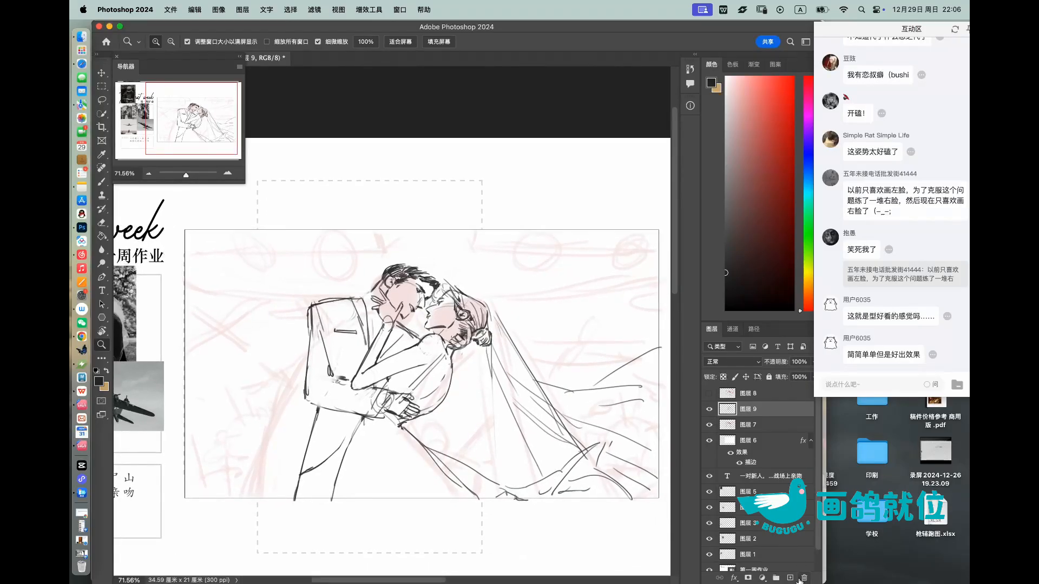
Step: Create a new layer and sketch a small circle for a soldier's head beneath the bride's waist
click(790, 578)
scroll(439, 412, up, 3)
key(b)
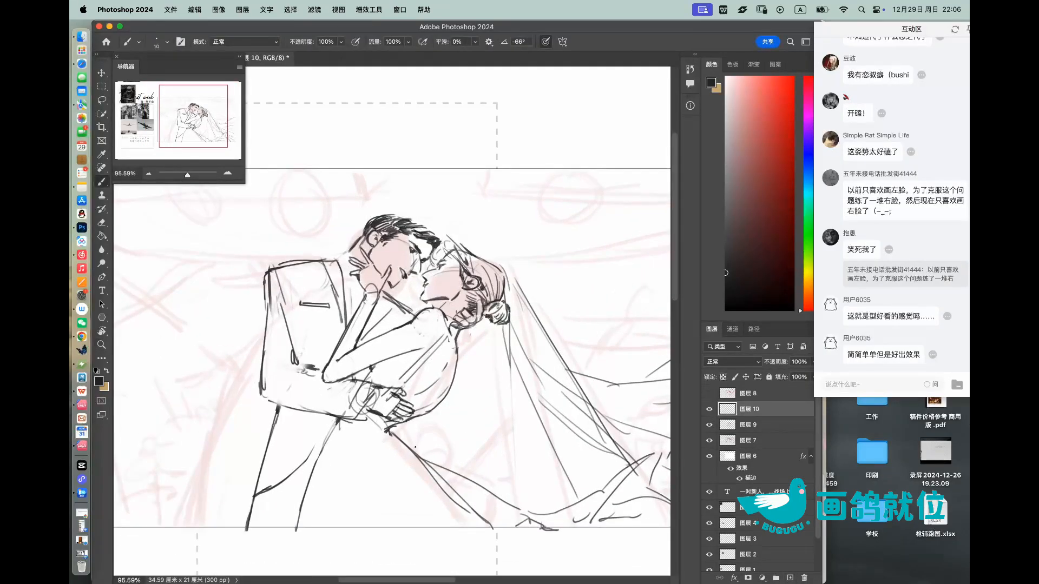
mouse_move(452, 424)
mouse_down()
mouse_move(464, 450)
mouse_move(439, 422)
mouse_up()
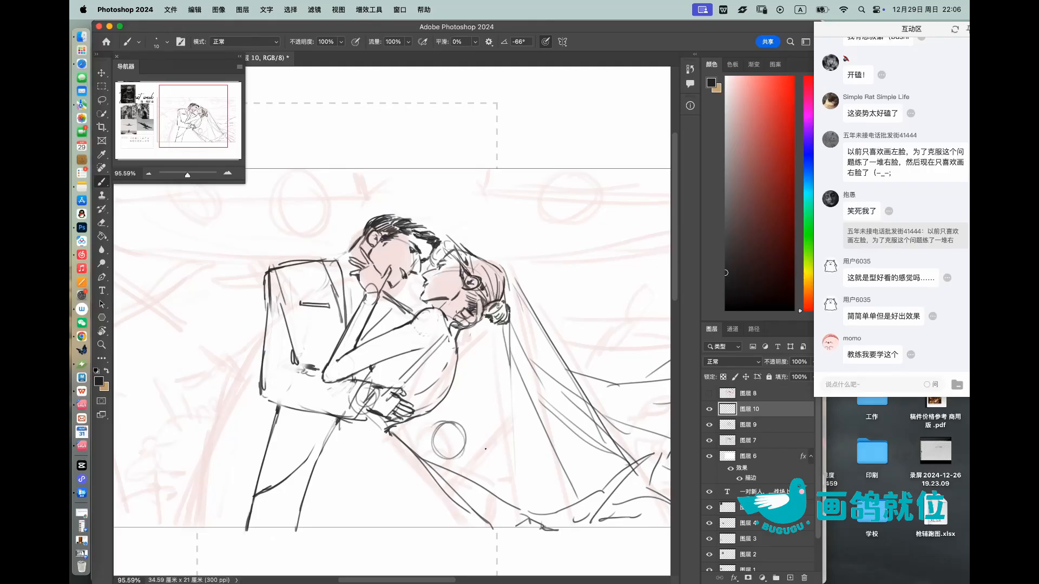
scroll(451, 450, up, 3)
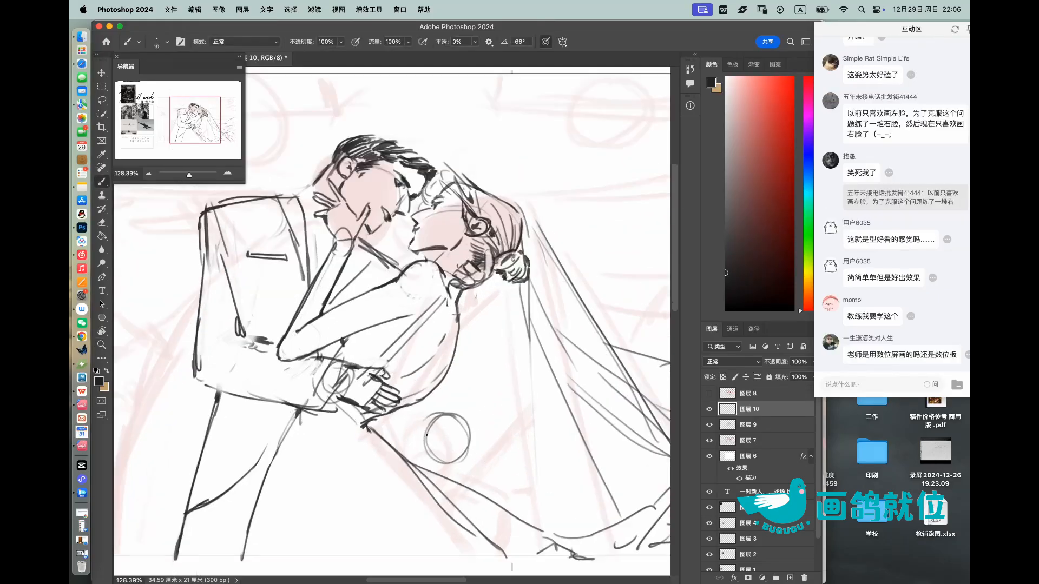
Step: Outline the soldier's helmet and simple face, and add his shoulder and an arm reaching out sideways
mouse_move(424, 432)
mouse_down()
mouse_move(449, 453)
mouse_move(469, 436)
mouse_move(425, 428)
mouse_move(459, 400)
mouse_move(466, 421)
mouse_up()
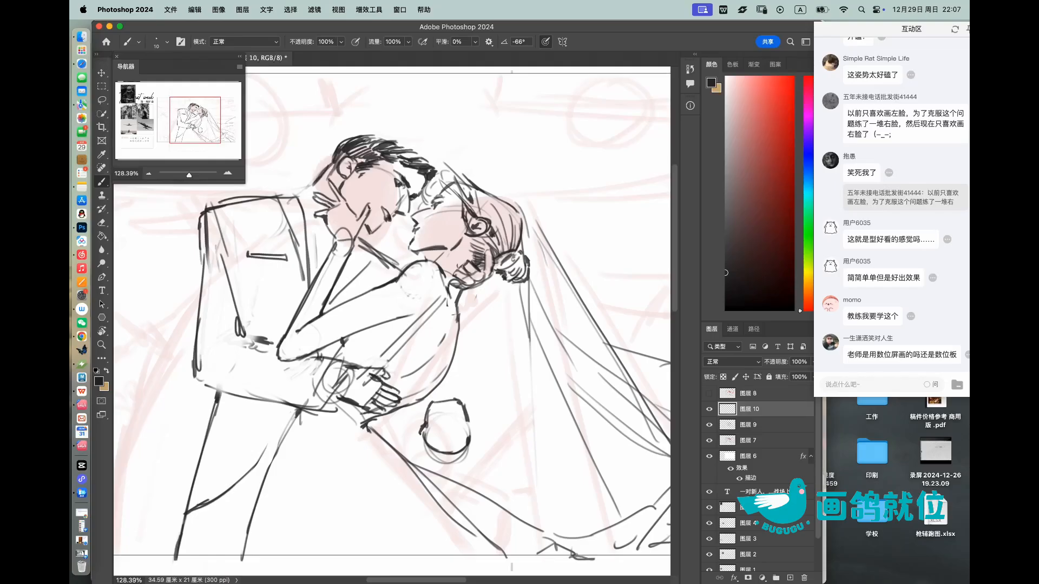
drag(467, 426, 470, 431)
drag(425, 445, 441, 465)
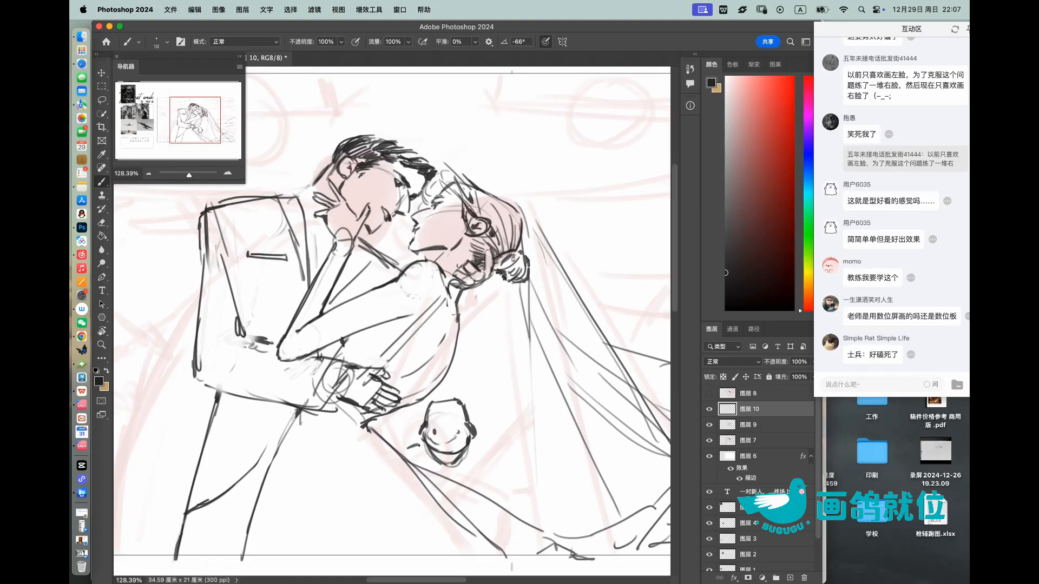
mouse_move(470, 444)
mouse_down()
mouse_move(503, 439)
mouse_move(520, 465)
mouse_move(518, 451)
mouse_up()
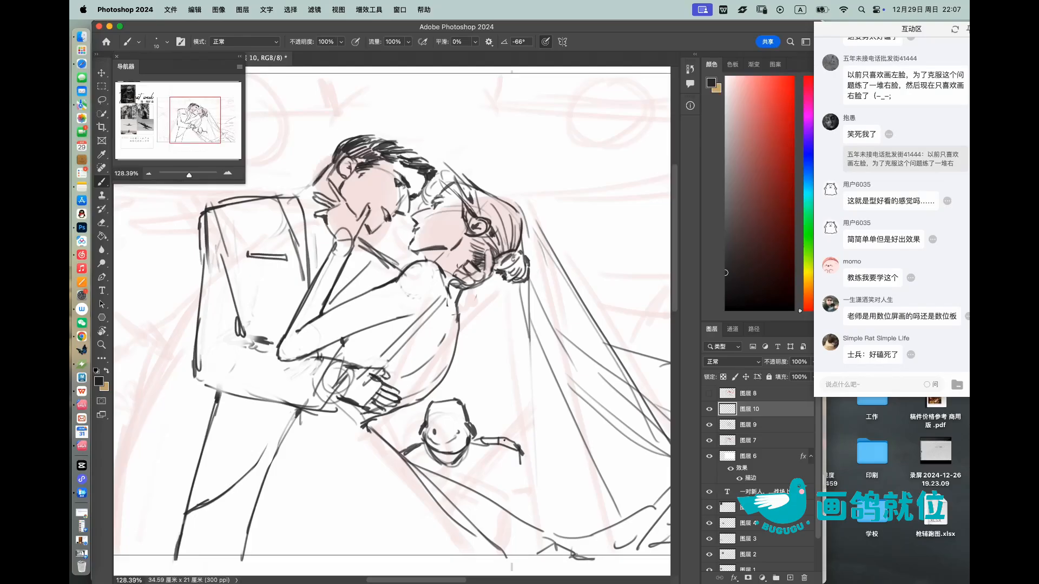
drag(407, 459, 420, 451)
Step: Draw a slanted rifle in the soldier's hand with a segmented barrel and dark body, undoing the first barrel stroke
drag(552, 387, 502, 434)
key(super+z)
drag(538, 370, 505, 436)
drag(535, 396, 517, 428)
drag(534, 374, 539, 377)
mouse_move(532, 380)
mouse_down()
mouse_move(528, 408)
mouse_move(475, 486)
mouse_up()
mouse_move(509, 456)
mouse_down()
mouse_move(492, 497)
mouse_move(497, 478)
mouse_move(470, 494)
mouse_up()
drag(492, 459, 480, 474)
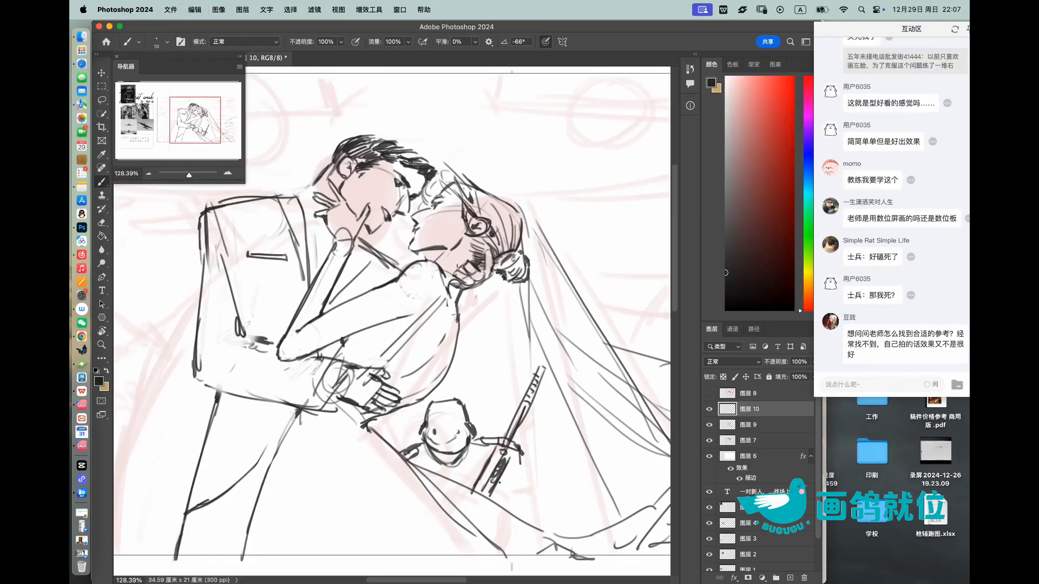
Step: Draw long contours descending from the rifle barrel beside the soldier and shade around the rifle's body, undoing a misplaced line
drag(536, 403, 527, 522)
mouse_move(541, 451)
mouse_down()
mouse_move(519, 394)
mouse_move(584, 445)
mouse_move(608, 444)
mouse_up()
mouse_move(532, 396)
mouse_down()
mouse_move(535, 486)
mouse_move(517, 525)
mouse_up()
key(super+z)
drag(510, 465, 490, 495)
mouse_move(503, 480)
mouse_down()
mouse_move(494, 497)
mouse_move(505, 491)
mouse_move(513, 506)
mouse_up()
drag(493, 513, 503, 516)
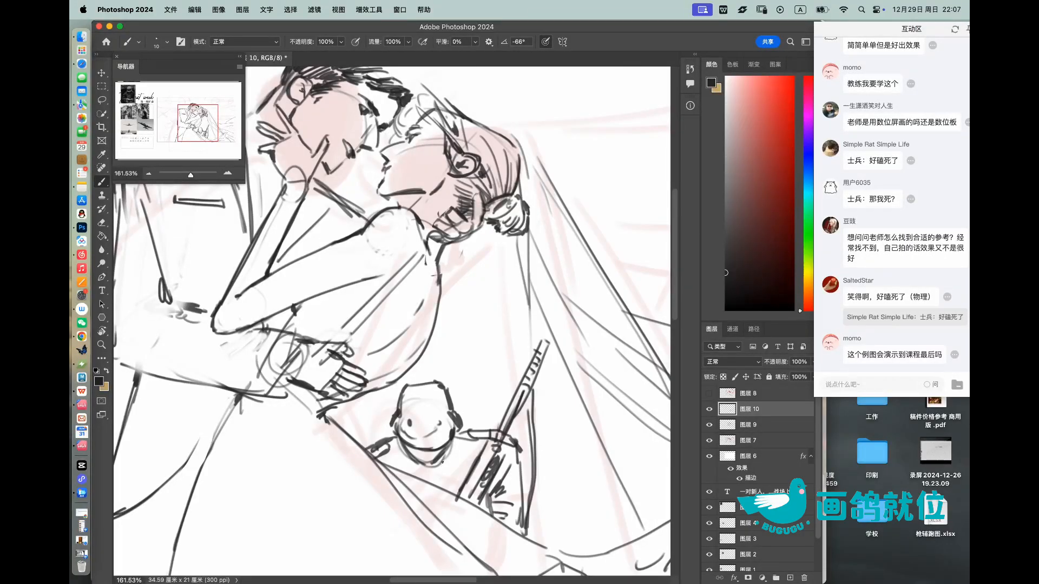
Step: Add the soldier's collar and uniform details beneath his chin and along his chest
drag(392, 439, 398, 468)
mouse_move(397, 466)
mouse_down()
mouse_move(420, 469)
mouse_move(399, 467)
mouse_up()
drag(412, 455, 406, 464)
mouse_move(461, 443)
mouse_down()
mouse_move(465, 475)
mouse_move(435, 478)
mouse_move(442, 484)
mouse_up()
scroll(517, 366, down, 5)
key(z)
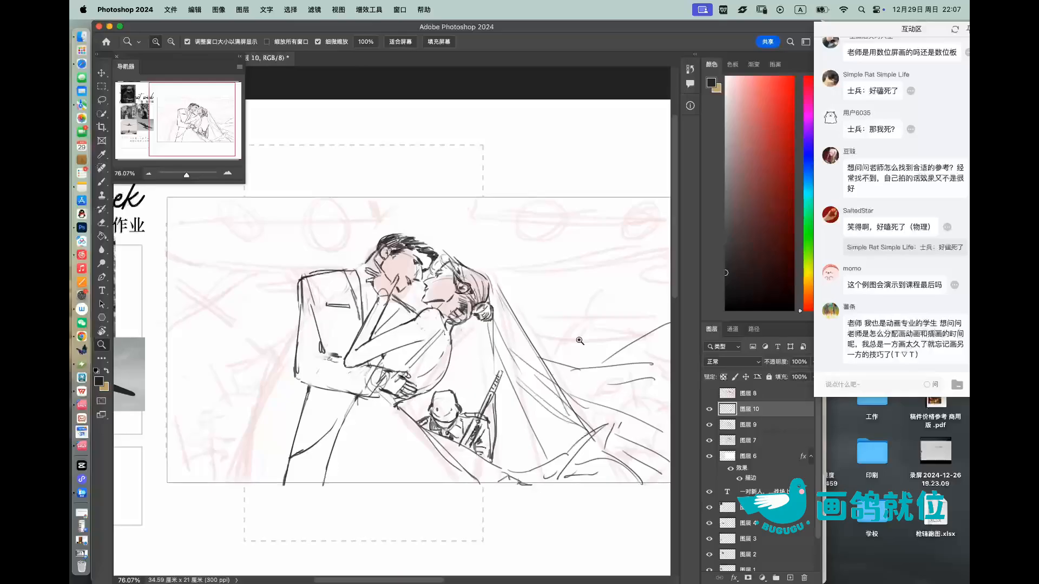
scroll(455, 406, up, 2)
click(709, 410)
click(709, 411)
Step: Erase messy strokes on the rifle's barrel and redraw its edge lines down to the soldier's hand, undoing one attempt
scroll(497, 405, up, 4)
key(b)
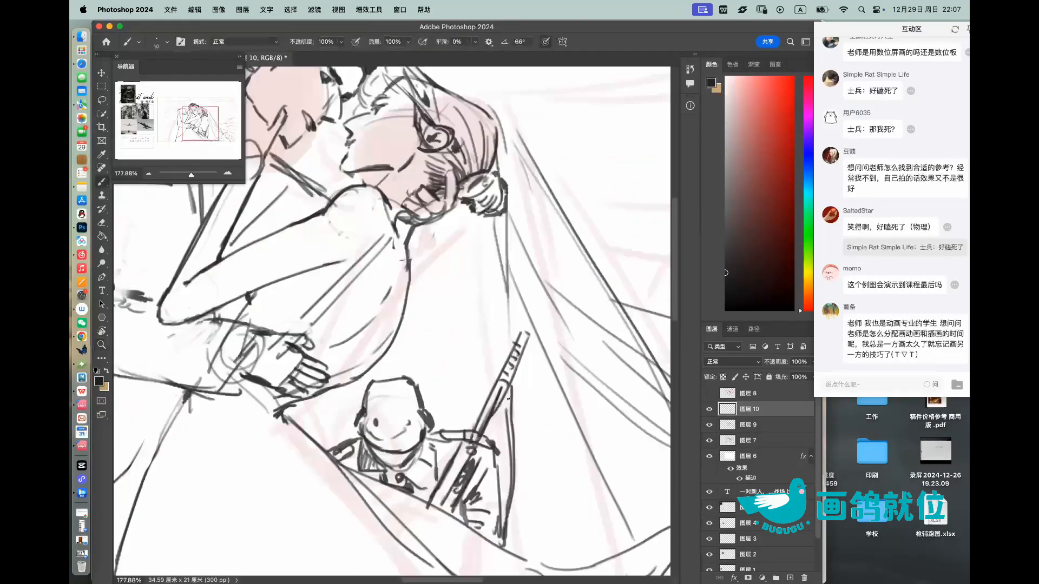
key(e)
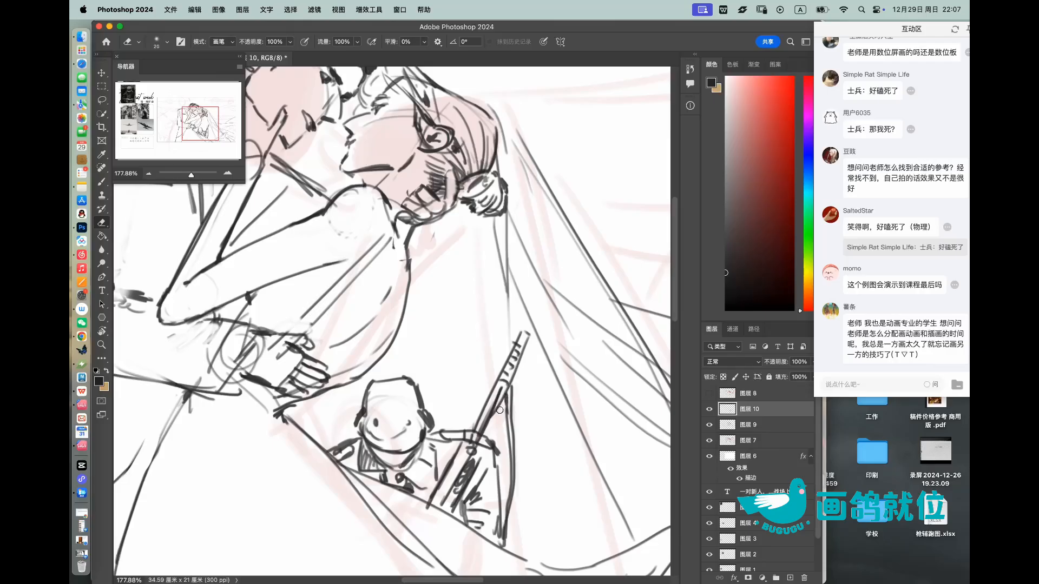
drag(502, 399, 484, 422)
key(b)
drag(519, 358, 490, 421)
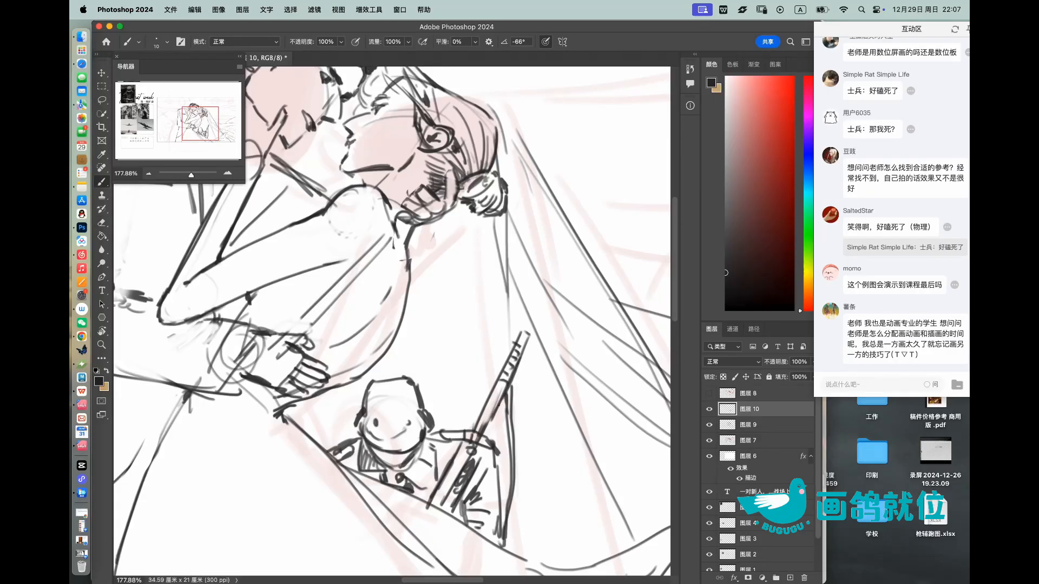
key(super+z)
drag(515, 365, 490, 424)
drag(509, 384, 483, 437)
key(z)
mouse_move(521, 364)
mouse_down()
mouse_move(490, 324)
mouse_move(507, 340)
mouse_move(553, 331)
mouse_up()
click(711, 410)
click(711, 410)
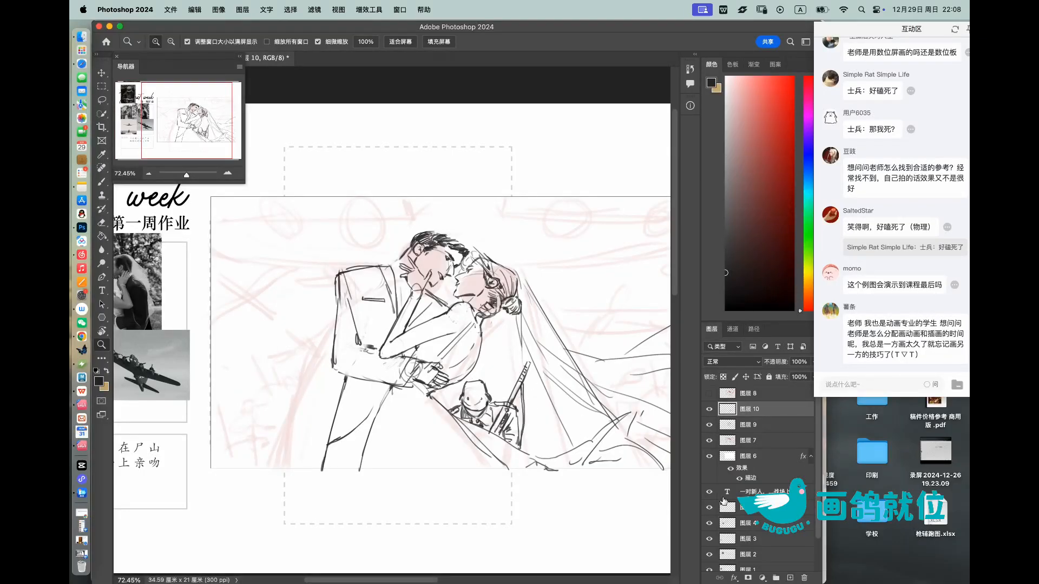
Step: Create a new layer and draw a horizon line from the frame's left edge to the partner's shoulders, erasing overlapping strokes
click(789, 578)
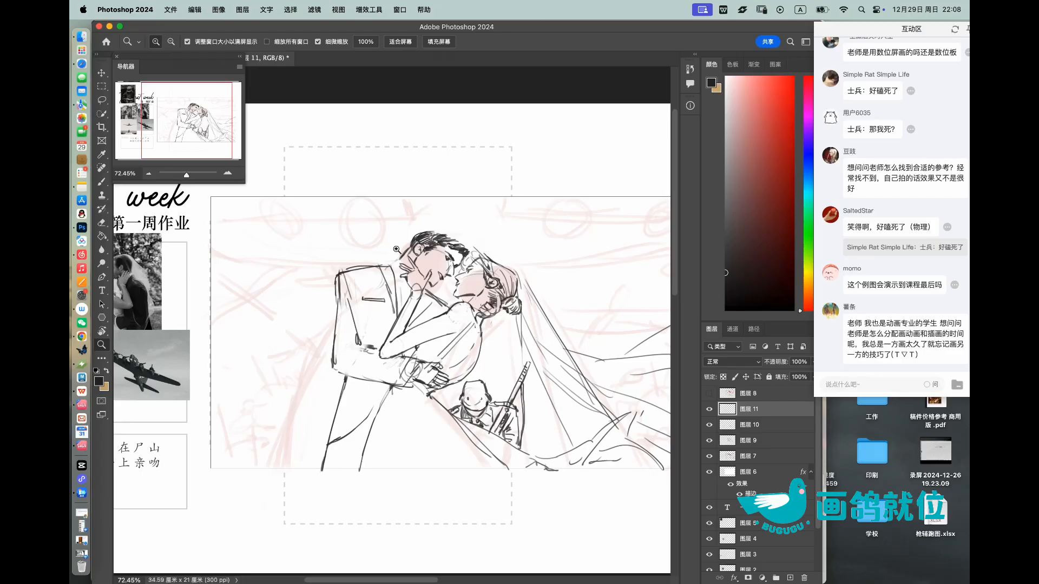
click(328, 212)
drag(368, 227, 412, 219)
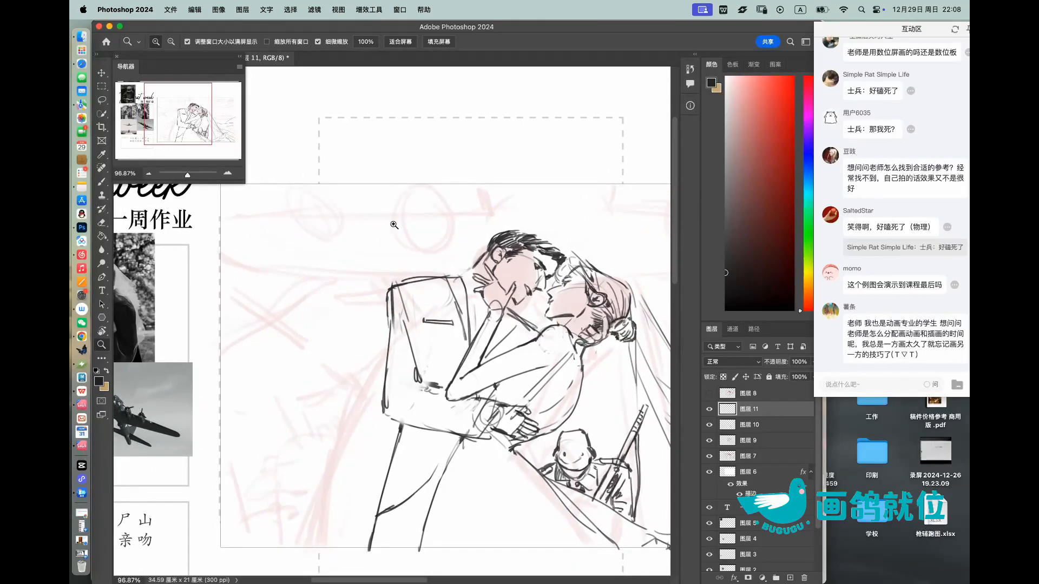
drag(394, 224, 381, 227)
key(b)
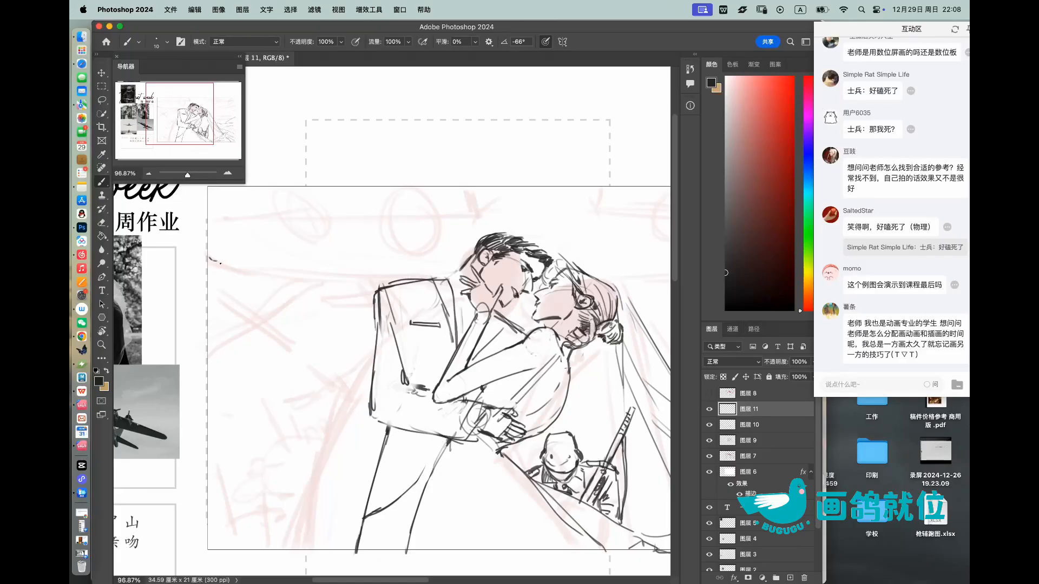
drag(263, 264, 438, 278)
key(e)
key(b)
key(e)
key(b)
mouse_move(476, 224)
mouse_down()
mouse_move(434, 225)
mouse_move(481, 226)
mouse_up()
key(e)
drag(358, 286, 422, 290)
key(b)
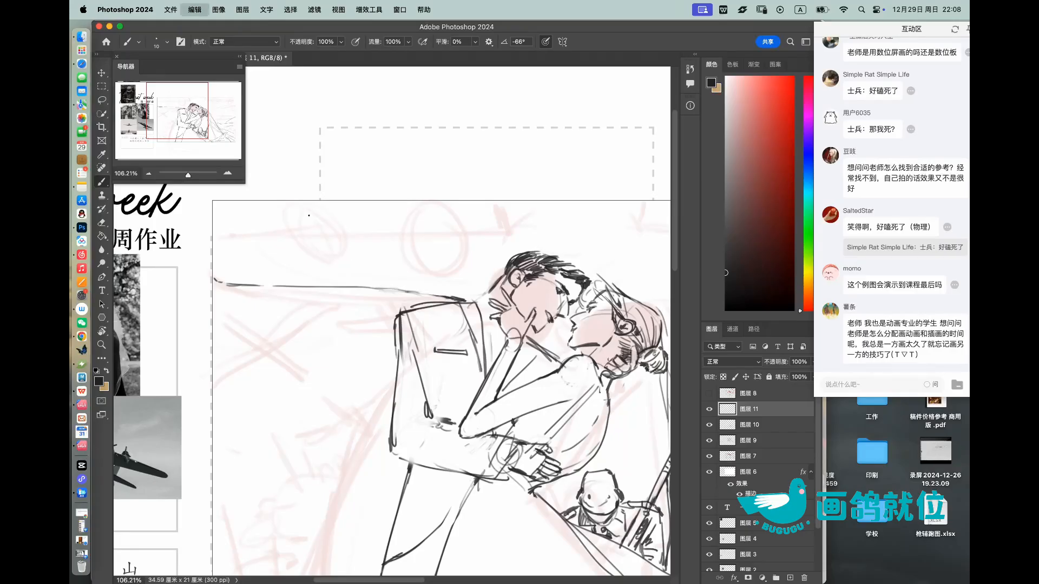
Step: Sketch the first propeller and round engine near the frame's upper left corner, undoing one misplaced stroke
drag(284, 216, 274, 228)
mouse_move(289, 219)
mouse_down()
mouse_move(262, 209)
mouse_move(288, 224)
mouse_move(270, 247)
mouse_move(287, 224)
mouse_move(329, 214)
mouse_up()
key(super+z)
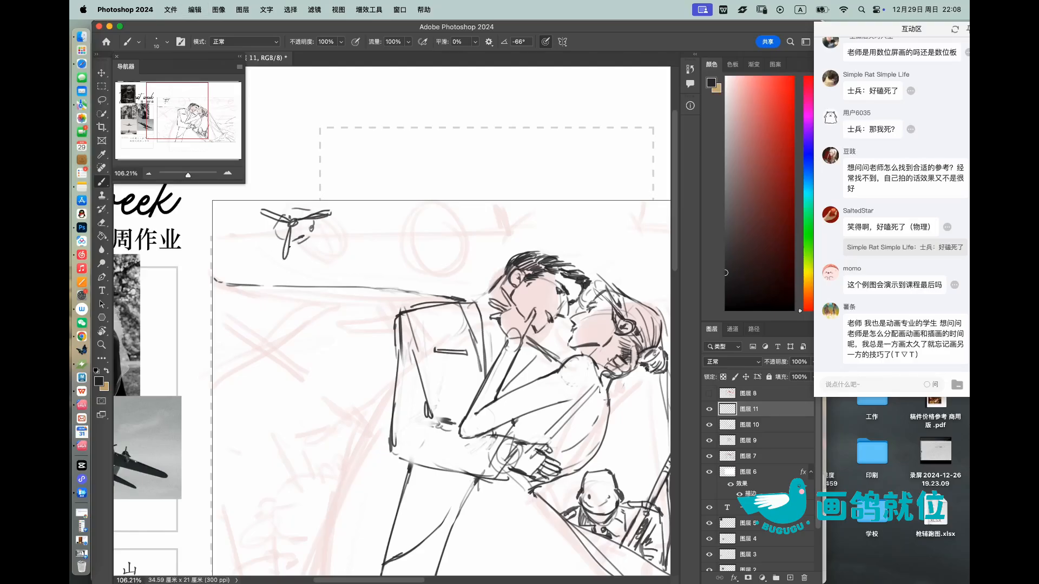
drag(290, 250, 311, 266)
drag(321, 223, 328, 234)
Step: Draw the aircraft's wing line from the frame's left edge through the first engine and on towards the second
drag(214, 241, 271, 238)
key(z)
mouse_move(341, 227)
mouse_down()
mouse_move(287, 225)
mouse_move(363, 217)
mouse_up()
key(b)
drag(291, 250, 365, 249)
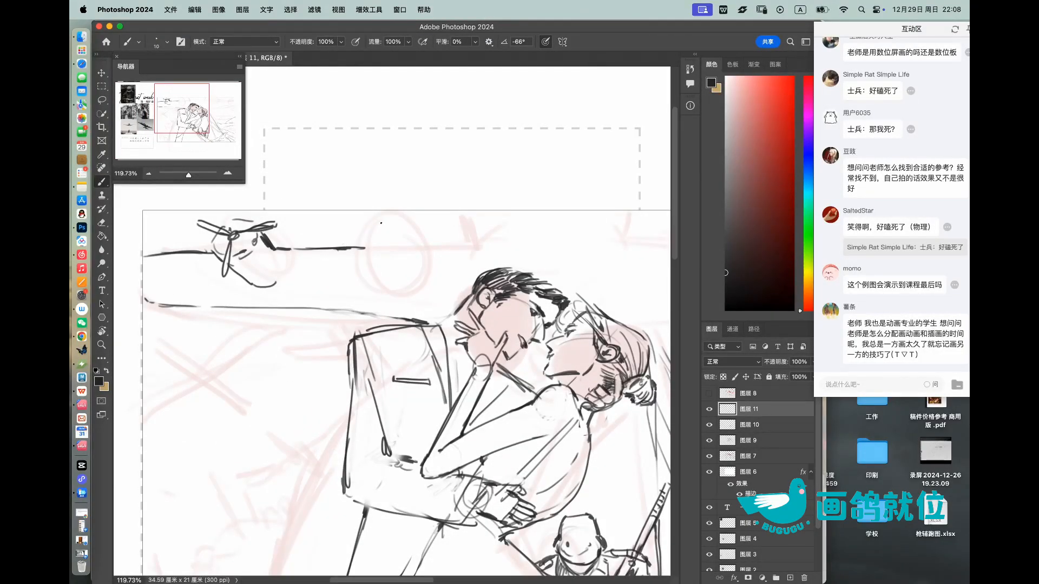
Step: Sketch the second engine with a three-bladed propeller at the end of the wing line, with shading strokes inside its circle
mouse_move(383, 221)
mouse_down()
mouse_move(363, 234)
mouse_move(362, 254)
mouse_move(397, 269)
mouse_up()
mouse_move(412, 227)
mouse_down()
mouse_move(421, 251)
mouse_move(412, 266)
mouse_move(378, 214)
mouse_move(389, 237)
mouse_move(434, 237)
mouse_move(392, 239)
mouse_move(368, 281)
mouse_up()
drag(383, 247, 362, 278)
mouse_move(389, 237)
mouse_down()
mouse_move(364, 274)
mouse_move(368, 266)
mouse_move(404, 284)
mouse_move(396, 286)
mouse_move(412, 281)
mouse_up()
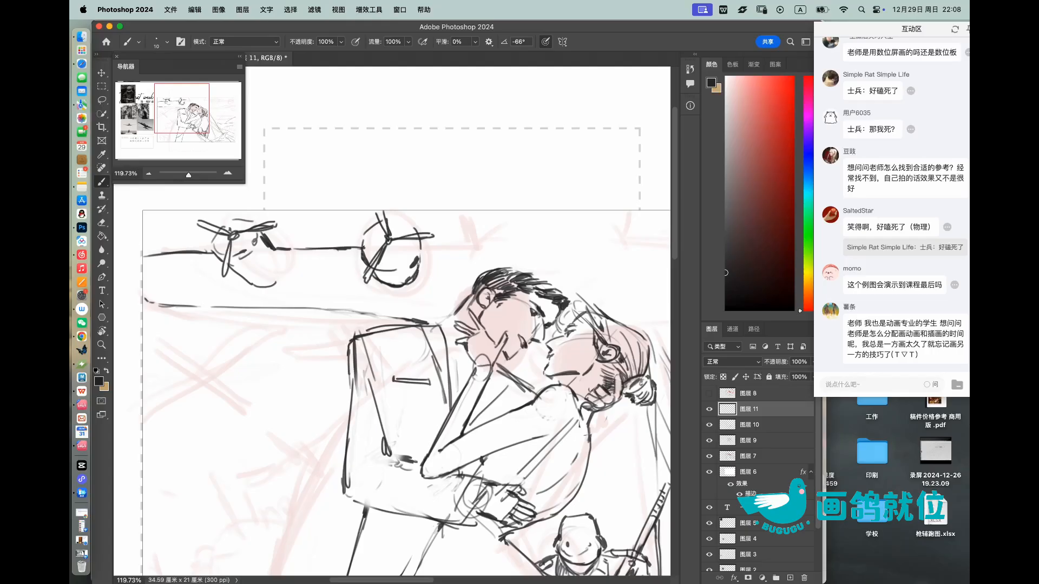
drag(403, 241, 398, 264)
drag(413, 246, 410, 257)
Step: Extend the wing line past the second engine and draw the two side lines of the aircraft's fuselage above the couple
key(z)
mouse_move(426, 224)
mouse_down()
mouse_move(402, 223)
mouse_move(459, 218)
mouse_up()
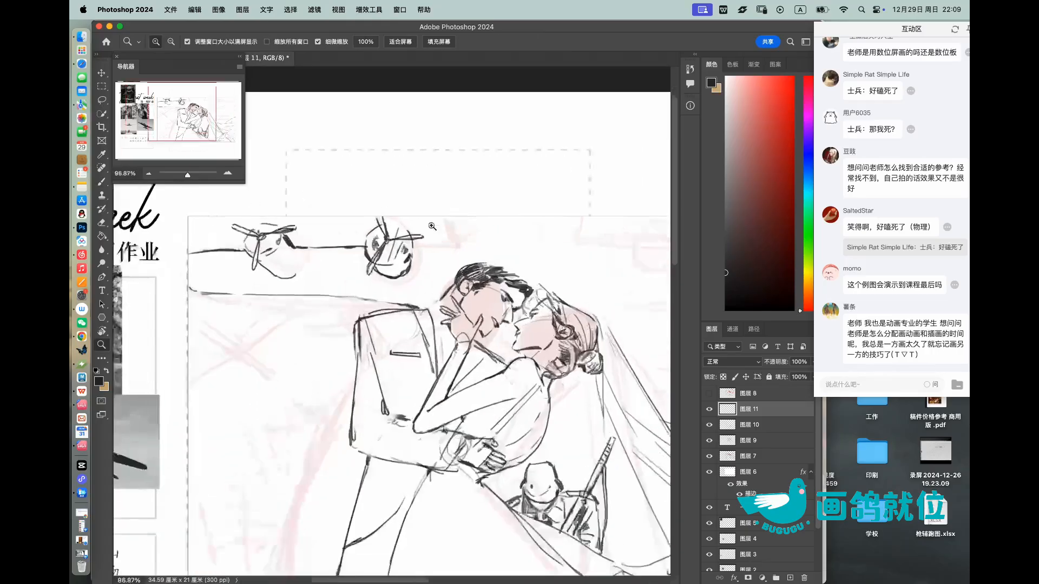
key(b)
drag(413, 246, 449, 245)
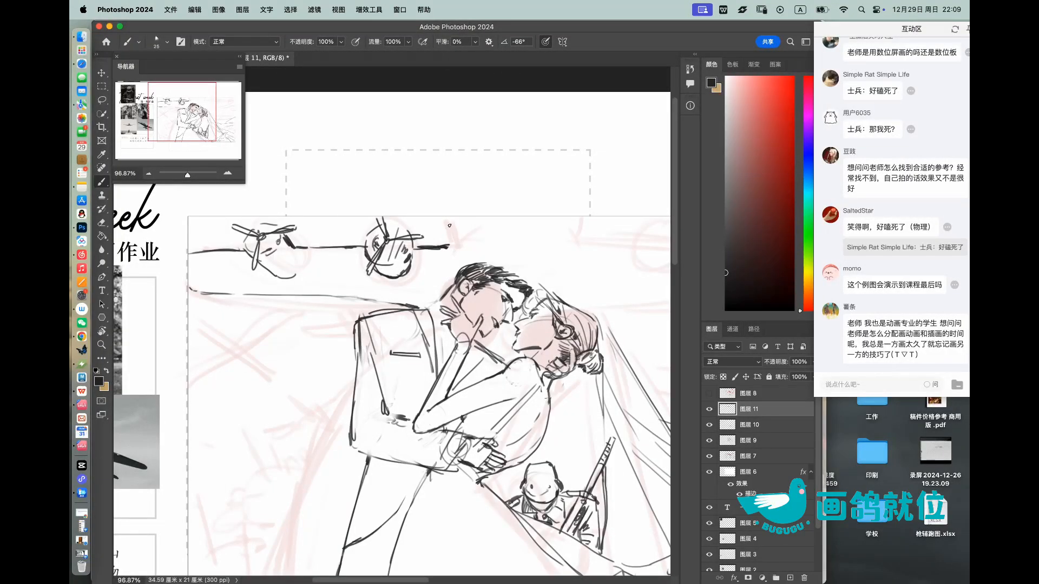
drag(447, 217, 450, 245)
mouse_move(579, 244)
mouse_down()
mouse_move(565, 301)
mouse_move(541, 240)
mouse_up()
key(z)
drag(601, 214, 530, 228)
drag(472, 247, 505, 248)
Step: Erase the second engine's rounded underside and redraw it tapering downward
key(b)
key(e)
mouse_move(369, 297)
mouse_down()
mouse_move(393, 295)
mouse_move(376, 312)
mouse_move(398, 273)
mouse_move(368, 309)
mouse_up()
key(b)
drag(363, 294, 373, 313)
drag(365, 291, 376, 316)
Step: Copy the left wing, engines and horizon line onto a new layer, flip the copy horizontally and place it on the frame's right half
key(z)
mouse_move(373, 255)
mouse_down()
mouse_move(341, 255)
mouse_move(392, 233)
mouse_up()
click(102, 99)
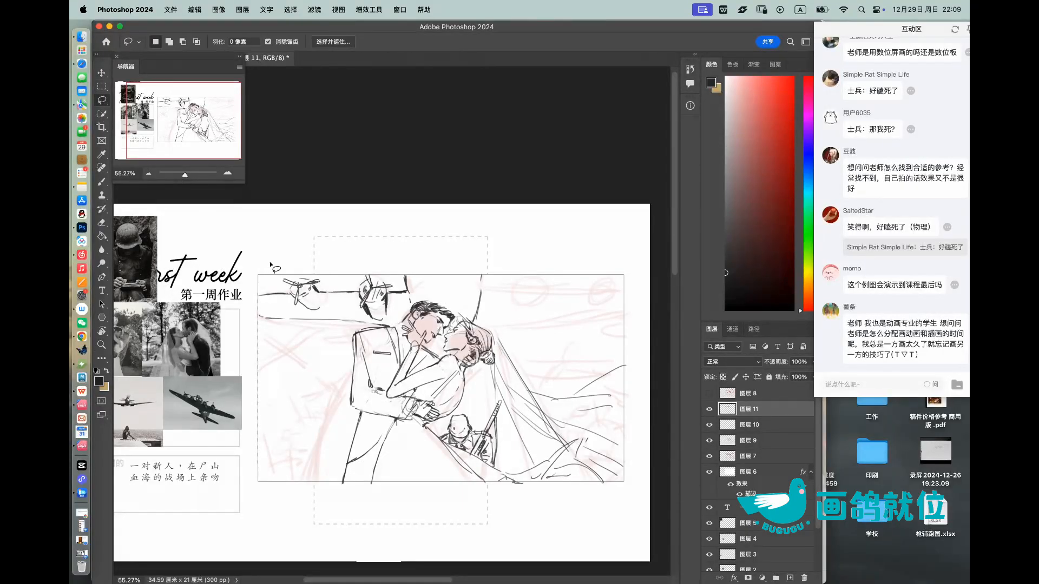
scroll(271, 314, up, 2)
key(e)
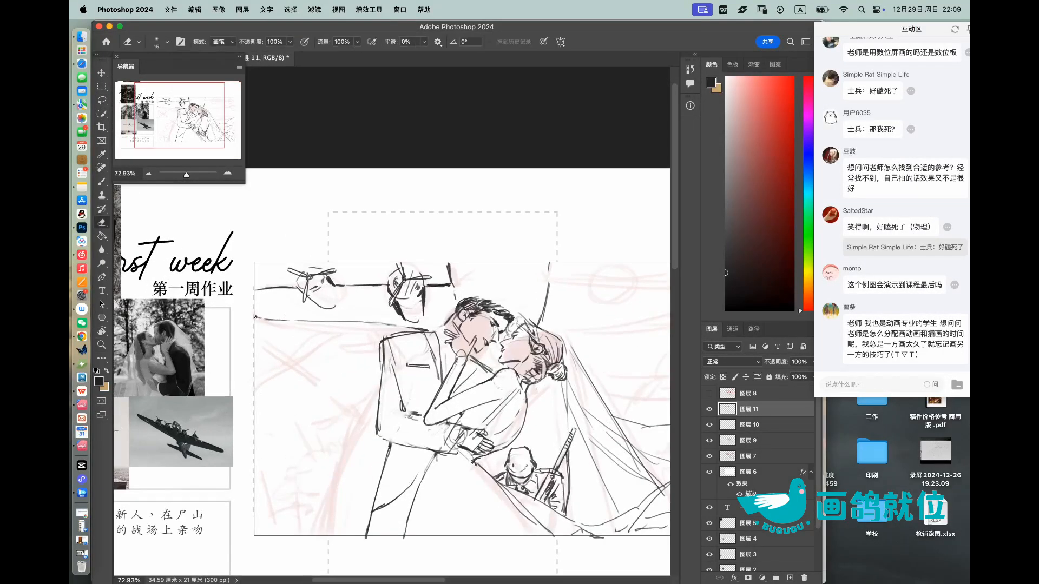
key(b)
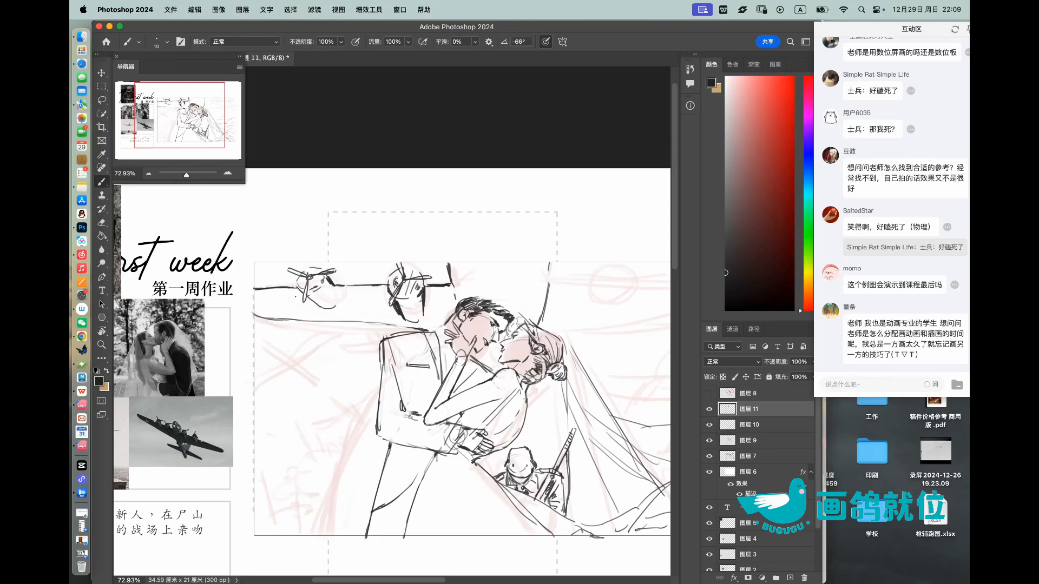
click(102, 99)
mouse_move(238, 323)
mouse_down()
mouse_move(416, 349)
mouse_move(479, 300)
mouse_move(261, 268)
mouse_move(250, 295)
mouse_up()
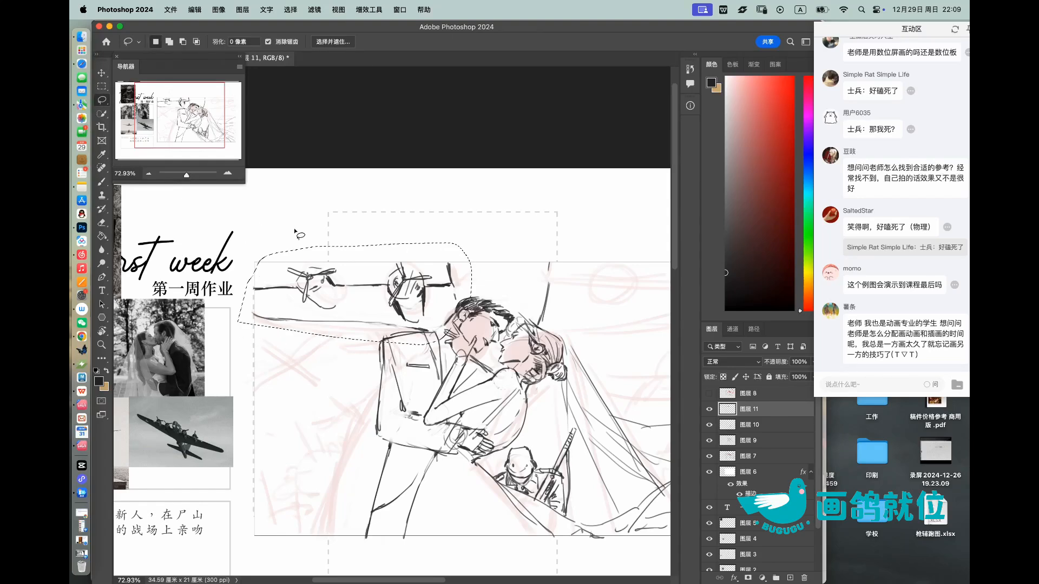
key(super+c)
key(super+v)
key(super+t)
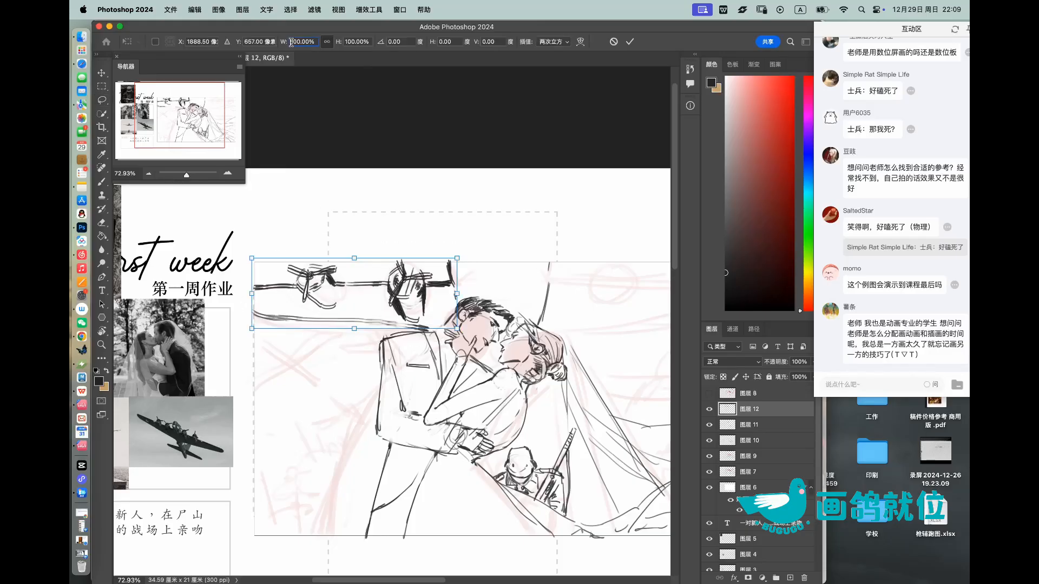
key(Left)
text(-)
drag(407, 282, 587, 301)
mouse_move(537, 348)
mouse_down()
mouse_move(425, 364)
mouse_move(528, 348)
mouse_up()
click(629, 42)
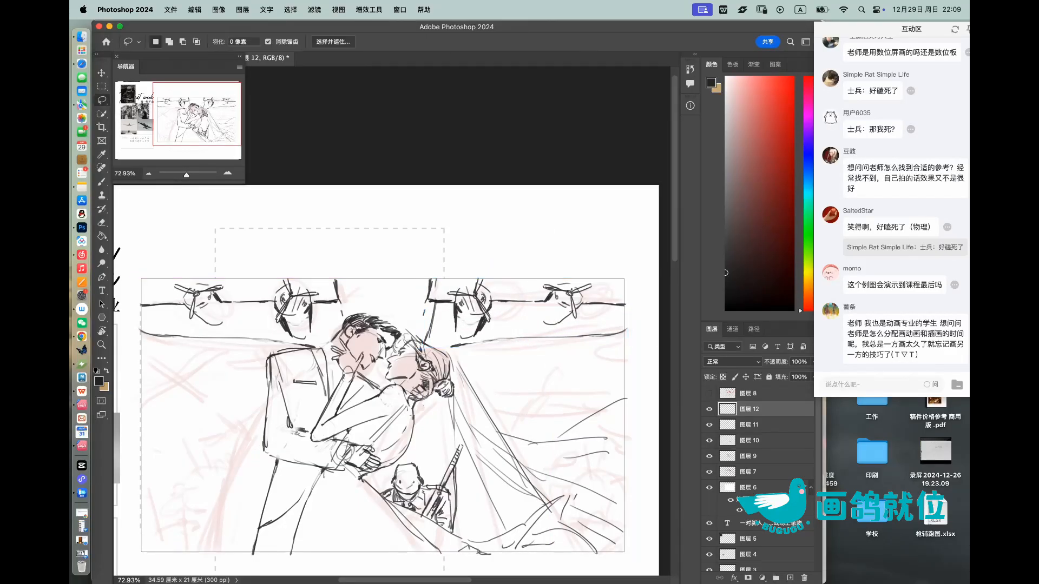
Step: On layer 图层 11, erase the original fuselage line that overlaps the mirrored wing, using a larger eraser
key(e)
click(757, 425)
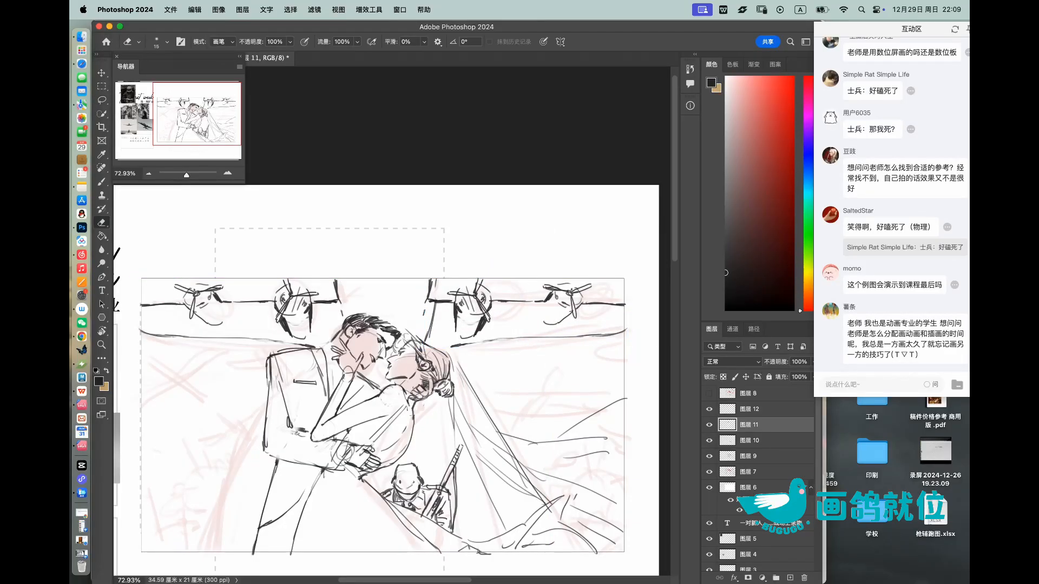
key(bracketright)
key(bracketright)
key(bracketright)
key(bracketright)
key(bracketright)
drag(434, 309, 425, 341)
Step: On layer 图层 12, draw short vertical fuselage lines above the couple's heads, between the two wings
key(z)
mouse_move(541, 270)
mouse_down()
mouse_move(487, 271)
mouse_move(517, 270)
mouse_move(500, 271)
mouse_up()
click(709, 425)
click(709, 425)
click(757, 409)
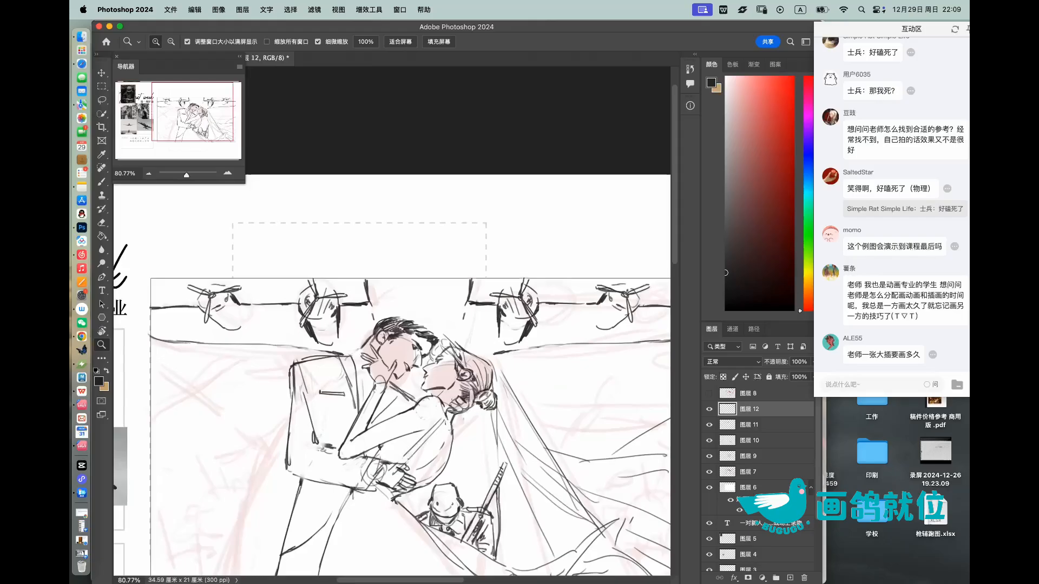
key(b)
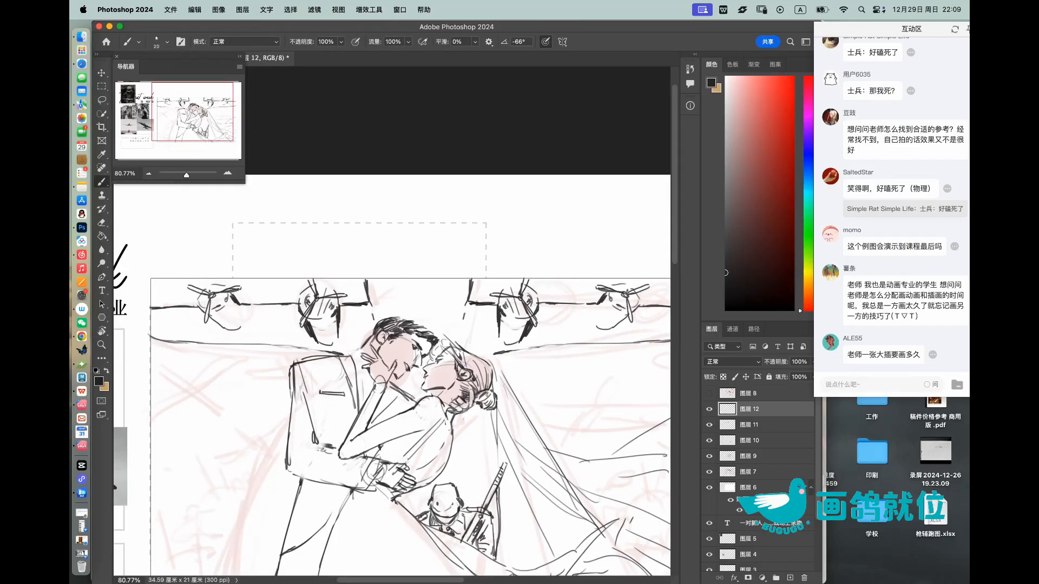
drag(400, 290, 403, 314)
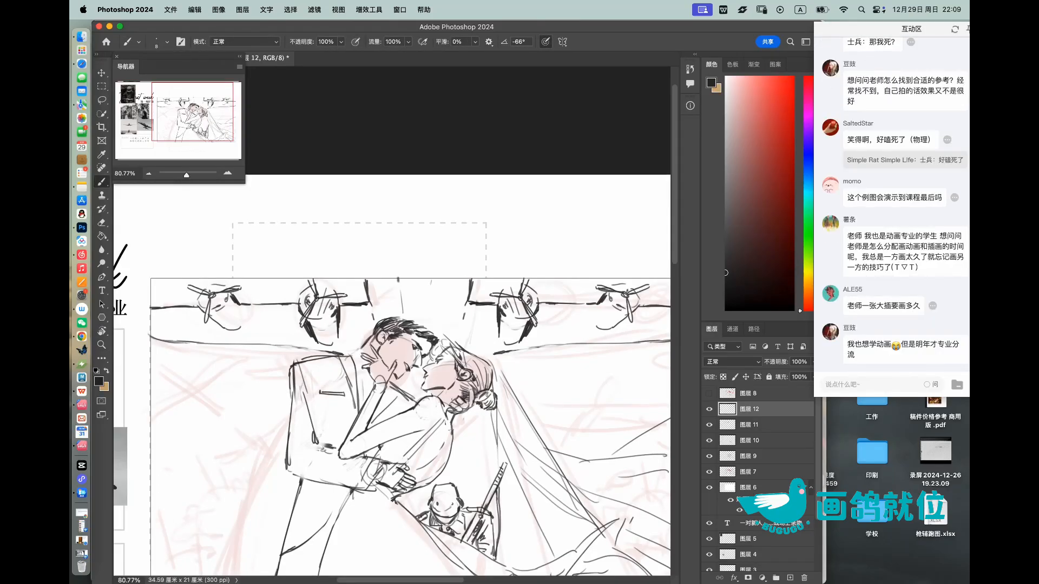
drag(432, 279, 434, 326)
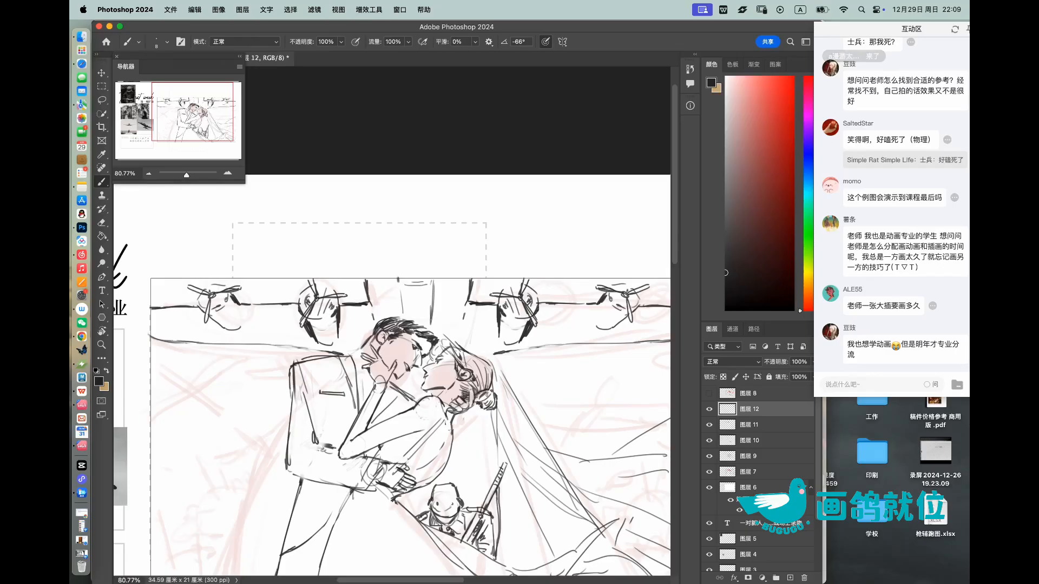
Step: Sketch a small diagonal airplane's fuselage and tail under the horizon, beside the partner's back, undoing one misplaced stroke
key(z)
mouse_move(415, 287)
mouse_down()
mouse_move(363, 287)
mouse_move(416, 288)
mouse_up()
key(b)
key(bracketright)
key(bracketright)
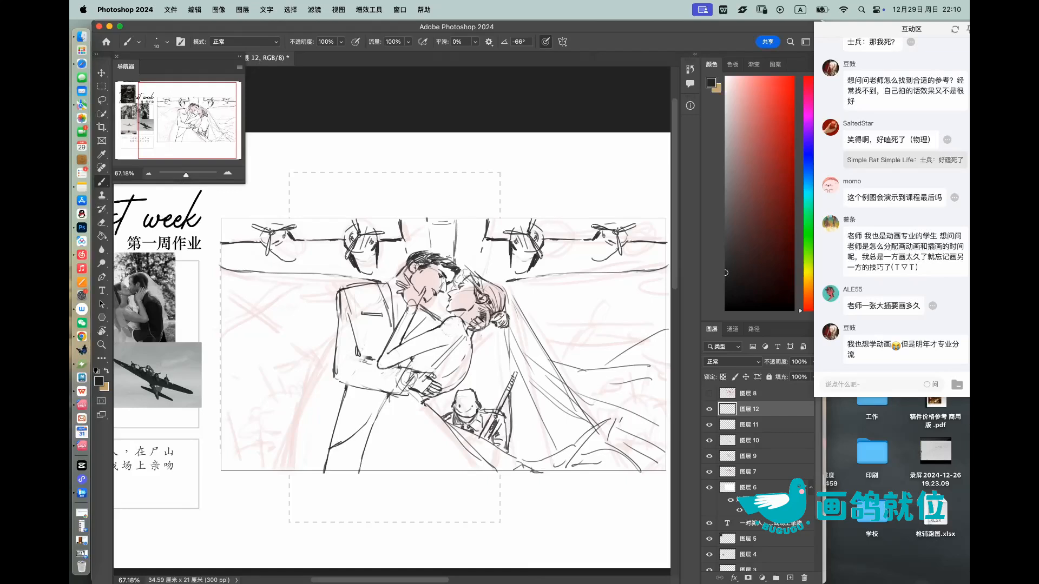
drag(241, 295, 368, 302)
key(z)
key(b)
mouse_move(285, 300)
mouse_down()
mouse_move(323, 301)
mouse_move(270, 311)
mouse_move(275, 303)
mouse_move(308, 319)
mouse_move(282, 325)
mouse_move(358, 375)
mouse_up()
key(super+z)
mouse_move(321, 335)
mouse_down()
mouse_move(367, 377)
mouse_move(344, 397)
mouse_move(381, 355)
mouse_move(361, 371)
mouse_up()
drag(426, 330, 392, 328)
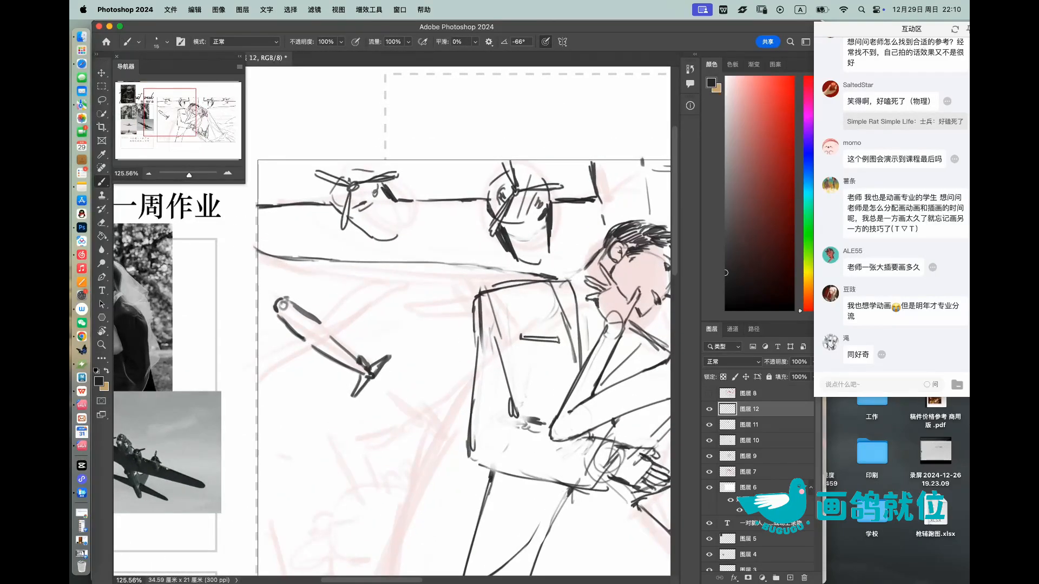
Step: Add both wings and the propeller engines to the small diagonal airplane at the frame's left edge
mouse_move(277, 334)
mouse_down()
mouse_move(274, 344)
mouse_move(278, 332)
mouse_move(292, 356)
mouse_move(262, 369)
mouse_move(272, 376)
mouse_move(295, 335)
mouse_up()
mouse_move(281, 353)
mouse_down()
mouse_move(257, 381)
mouse_move(277, 390)
mouse_move(314, 356)
mouse_up()
drag(315, 315, 333, 299)
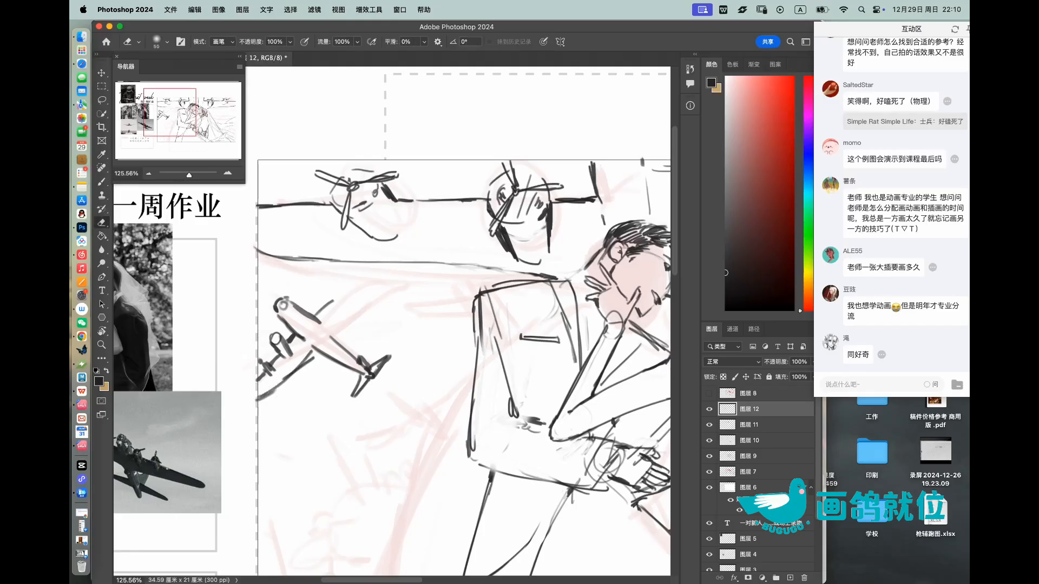
drag(315, 317, 369, 262)
drag(331, 292, 345, 313)
key(e)
key(b)
Step: Sketch two more small airplanes behind the partner's back, cleaning up overlaps and undoing one misplaced line
mouse_move(352, 271)
mouse_down()
mouse_move(360, 291)
mouse_move(331, 336)
mouse_move(386, 265)
mouse_move(330, 265)
mouse_up()
key(z)
mouse_move(415, 268)
mouse_down()
mouse_move(470, 268)
mouse_move(335, 298)
mouse_move(343, 304)
mouse_up()
key(b)
mouse_move(339, 305)
mouse_down()
mouse_move(374, 303)
mouse_move(367, 292)
mouse_move(405, 299)
mouse_move(379, 288)
mouse_move(371, 297)
mouse_move(408, 276)
mouse_move(406, 294)
mouse_move(354, 306)
mouse_move(407, 305)
mouse_up()
key(super+z)
key(e)
key(b)
key(e)
key(b)
mouse_move(427, 258)
mouse_down()
mouse_move(425, 272)
mouse_move(398, 262)
mouse_move(424, 261)
mouse_up()
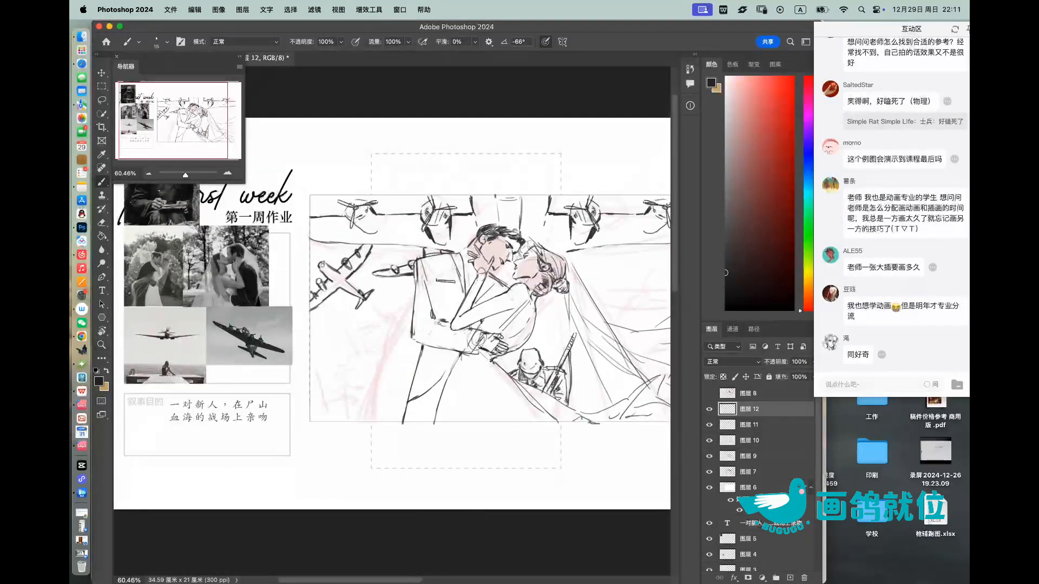
mouse_move(380, 309)
mouse_down()
mouse_move(409, 332)
mouse_move(413, 322)
mouse_up()
mouse_move(411, 319)
mouse_down()
mouse_move(373, 319)
mouse_move(398, 319)
mouse_up()
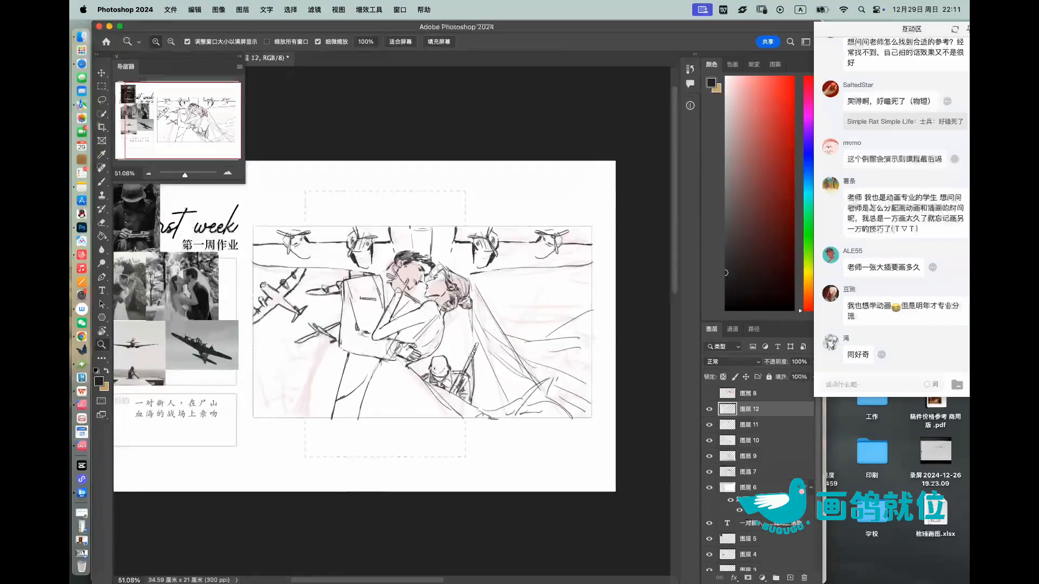
Step: Sketch an airplane with round engines on the right side of the frame, behind the bride's veil, erasing stray strokes
key(b)
drag(493, 309, 521, 318)
key(e)
mouse_move(523, 318)
mouse_down()
mouse_move(509, 317)
mouse_move(538, 291)
mouse_move(578, 307)
mouse_move(567, 314)
mouse_up()
key(b)
mouse_move(504, 309)
mouse_down()
mouse_move(511, 302)
mouse_move(493, 309)
mouse_up()
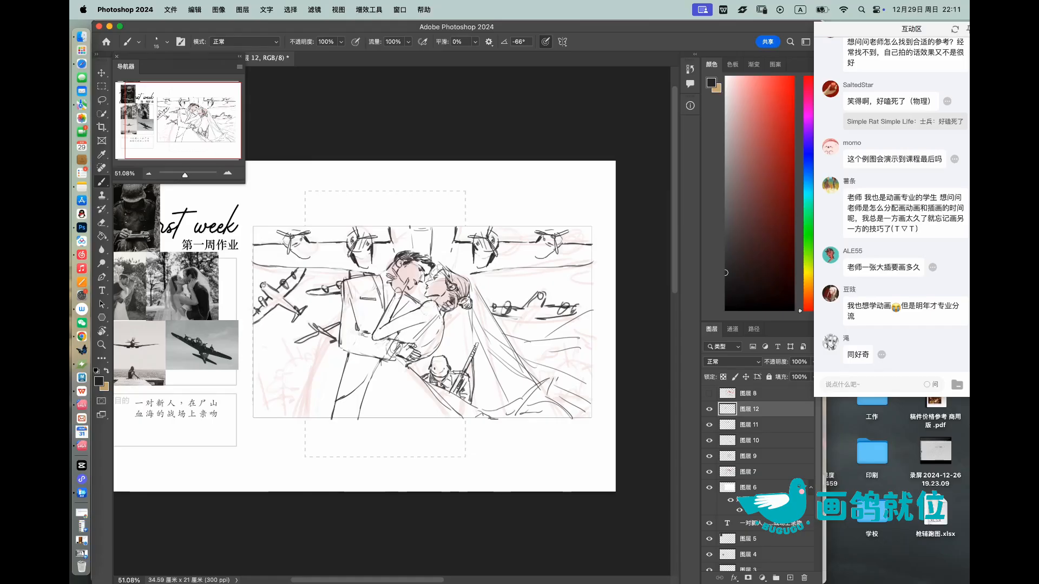
Step: Add further partial airplanes around it, below its wing, at the frame's right edge and beside the bride's head
mouse_move(576, 306)
mouse_down()
mouse_move(587, 314)
mouse_move(509, 332)
mouse_up()
drag(518, 318, 509, 330)
drag(532, 334, 509, 337)
mouse_move(593, 272)
mouse_down()
mouse_move(562, 279)
mouse_move(572, 287)
mouse_up()
mouse_move(592, 285)
mouse_down()
mouse_move(580, 288)
mouse_move(588, 283)
mouse_up()
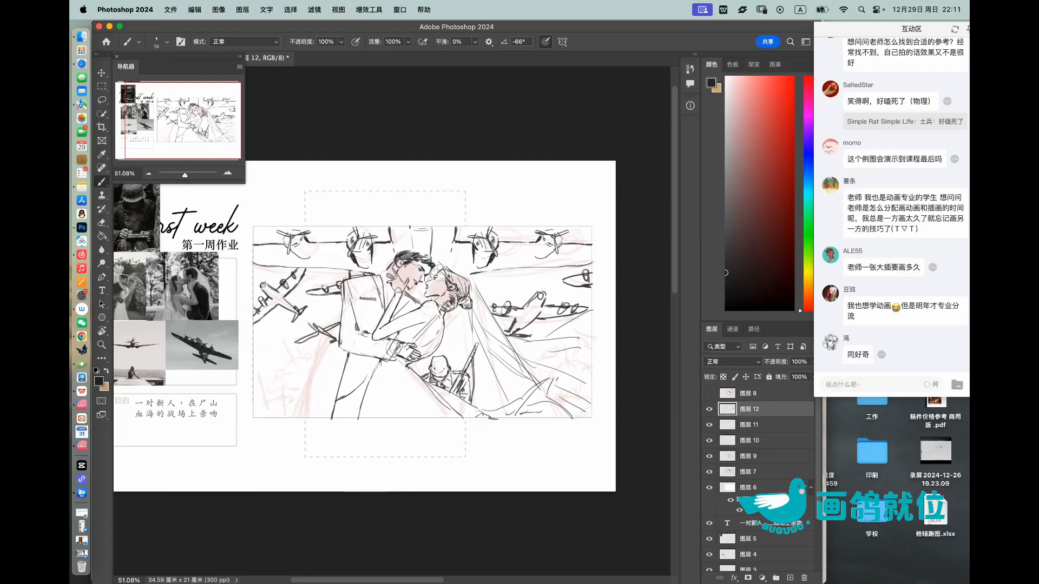
key(e)
key(b)
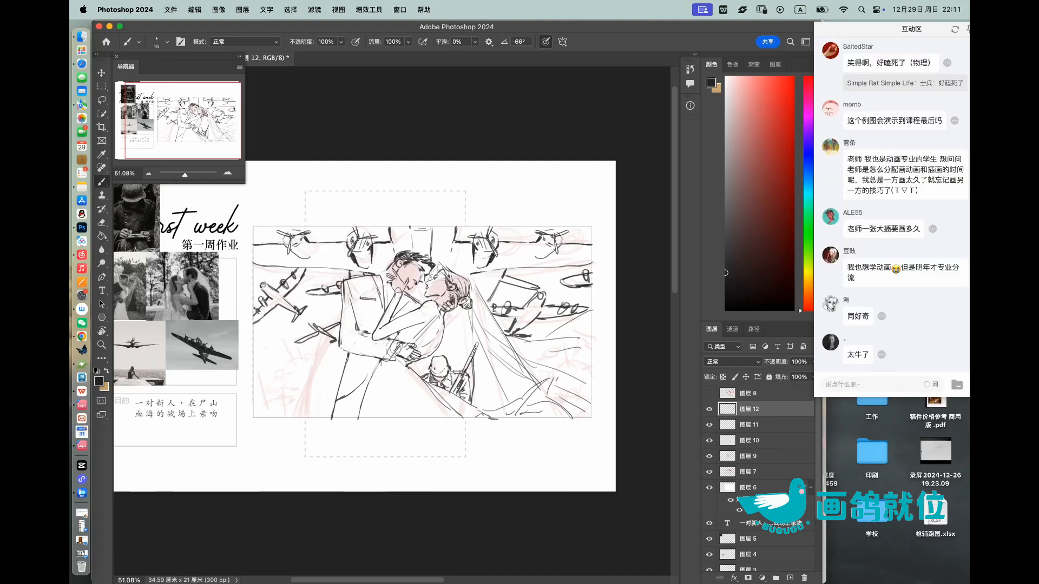
Step: Add small distant airplane strokes at the frame's left edge, below the large diagonal airplane
key(z)
mouse_move(513, 260)
mouse_down()
mouse_move(468, 261)
mouse_move(557, 276)
mouse_up()
key(b)
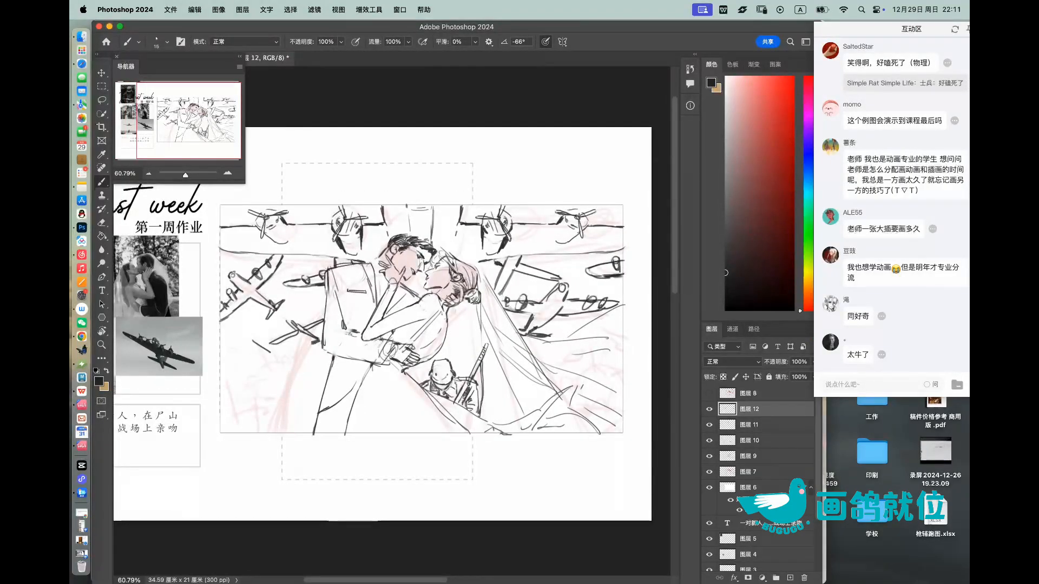
mouse_move(249, 349)
mouse_down()
mouse_move(264, 344)
mouse_move(231, 342)
mouse_up()
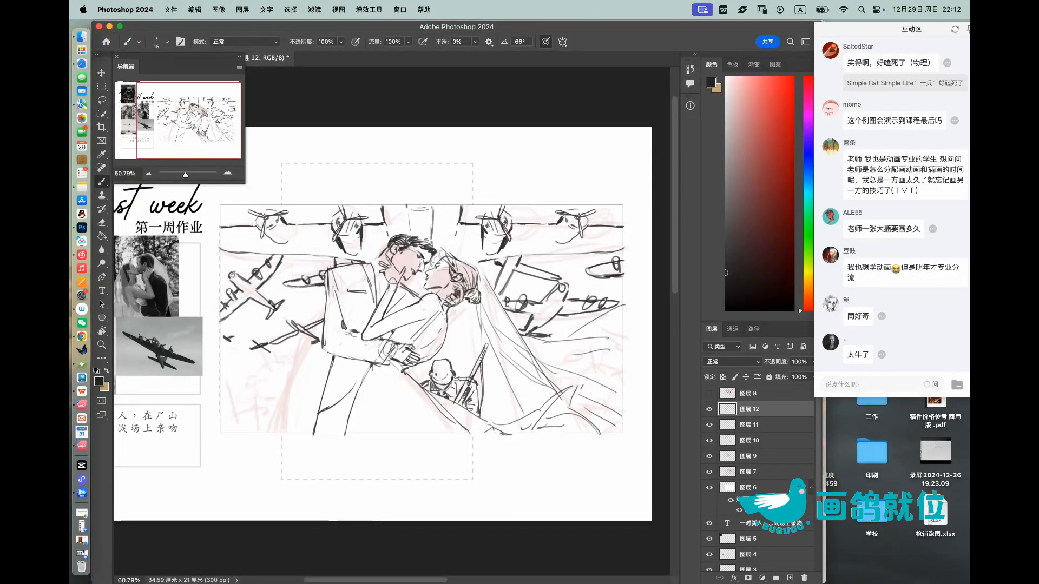
Step: Scribble rough battlefield debris shapes across the lower left ground with a larger brush
key(z)
mouse_move(627, 301)
mouse_down()
mouse_move(518, 305)
mouse_move(617, 305)
mouse_up()
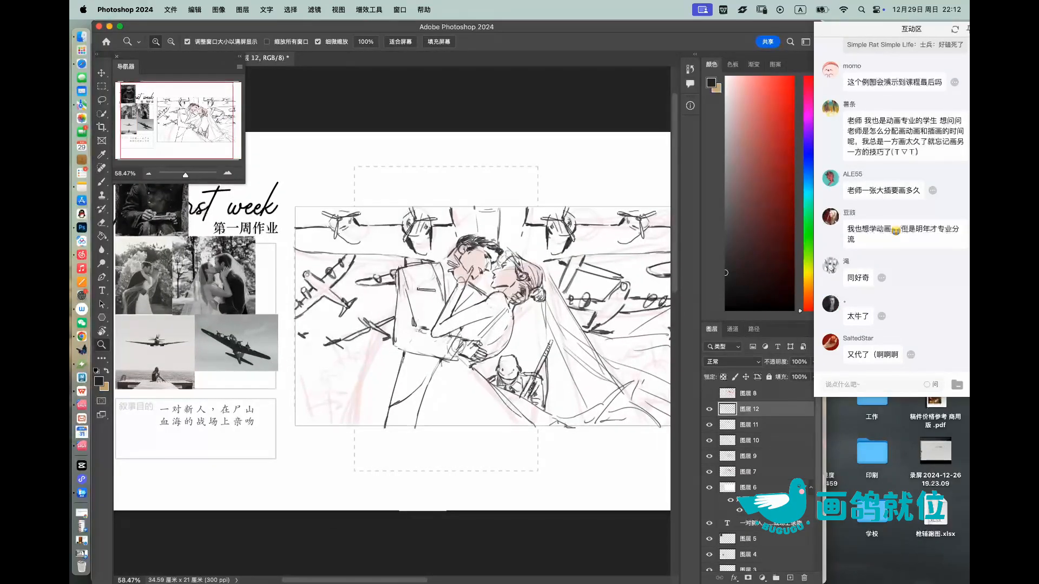
key(b)
mouse_move(305, 410)
mouse_down()
mouse_move(343, 407)
mouse_move(331, 414)
mouse_up()
key(bracketright)
mouse_move(337, 401)
mouse_down()
mouse_move(337, 410)
mouse_move(302, 402)
mouse_move(324, 400)
mouse_up()
mouse_move(369, 334)
mouse_down()
mouse_move(353, 350)
mouse_move(357, 372)
mouse_up()
mouse_move(350, 378)
mouse_down()
mouse_move(351, 388)
mouse_move(359, 368)
mouse_up()
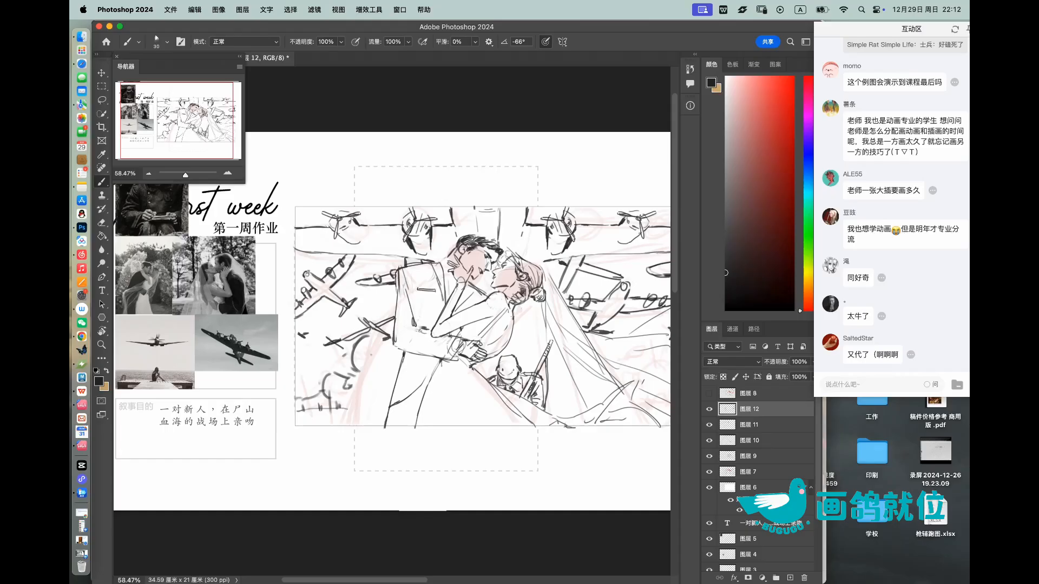
Step: Add more rough debris marks beside the partner's legs and along his jacket's back edge
drag(364, 403, 373, 398)
drag(362, 408, 370, 404)
drag(394, 301, 381, 320)
drag(386, 314, 395, 311)
Step: Scribble debris marks with a smaller brush on the ground around the soldier and his rifle
key([)
mouse_move(523, 315)
mouse_down()
mouse_move(523, 325)
mouse_move(542, 321)
mouse_up()
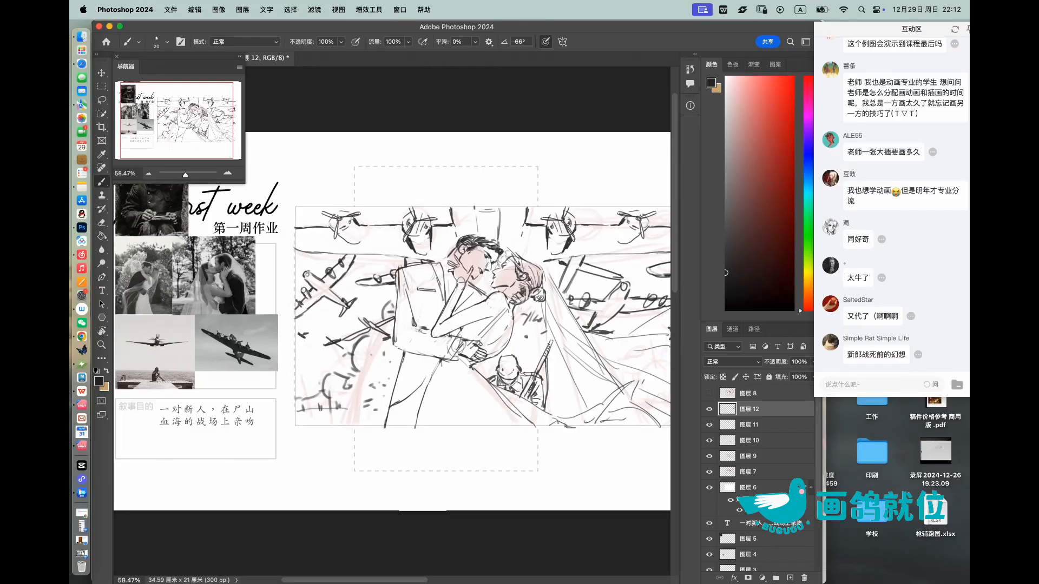
drag(552, 375, 564, 363)
mouse_move(558, 399)
mouse_down()
mouse_move(583, 395)
mouse_move(568, 411)
mouse_up()
mouse_move(514, 348)
mouse_down()
mouse_move(537, 353)
mouse_move(491, 366)
mouse_up()
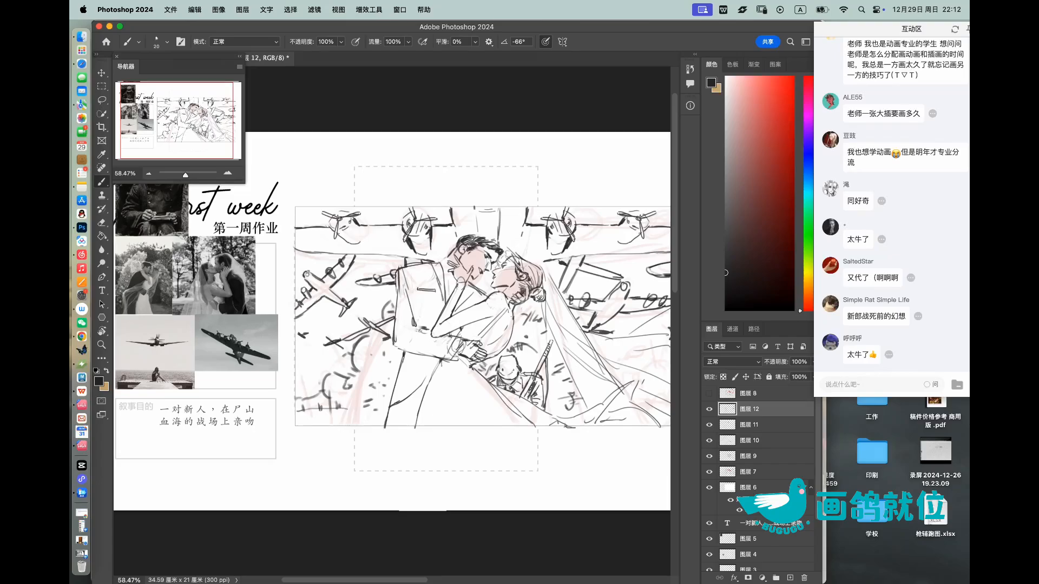
Step: Fill remaining ground gaps beside the partner's legs and around the bride's veil with rough battlefield marks
mouse_move(397, 368)
mouse_down()
mouse_move(383, 379)
mouse_move(391, 387)
mouse_up()
drag(466, 314, 380, 334)
mouse_move(504, 332)
mouse_down()
mouse_move(496, 341)
mouse_move(515, 369)
mouse_move(565, 345)
mouse_move(585, 372)
mouse_move(548, 389)
mouse_move(546, 369)
mouse_move(528, 376)
mouse_move(564, 413)
mouse_move(583, 411)
mouse_up()
drag(582, 414, 594, 426)
drag(530, 333, 478, 332)
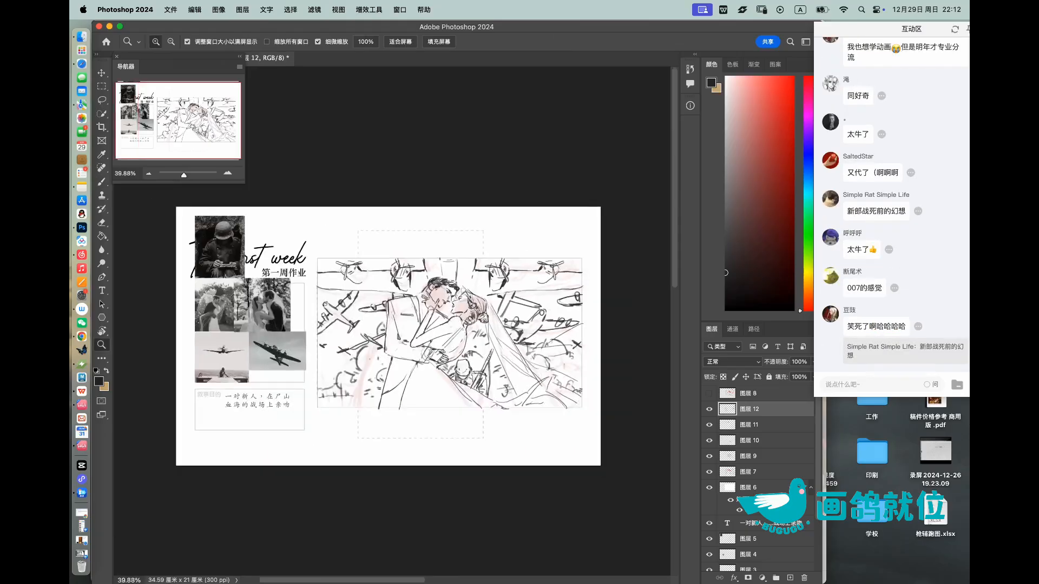
Step: Group the line-art layers 图层 10, 图层 11 and 图层 12 together
drag(355, 354, 409, 354)
drag(309, 368, 297, 386)
drag(316, 333, 265, 332)
drag(377, 316, 431, 316)
click(708, 425)
click(709, 425)
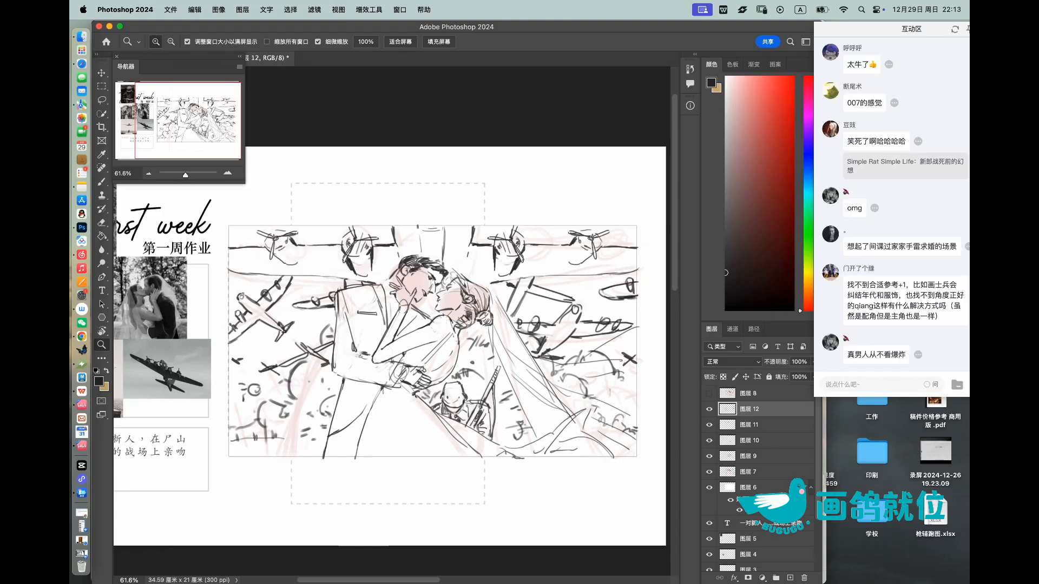
shift+click(762, 441)
click(775, 577)
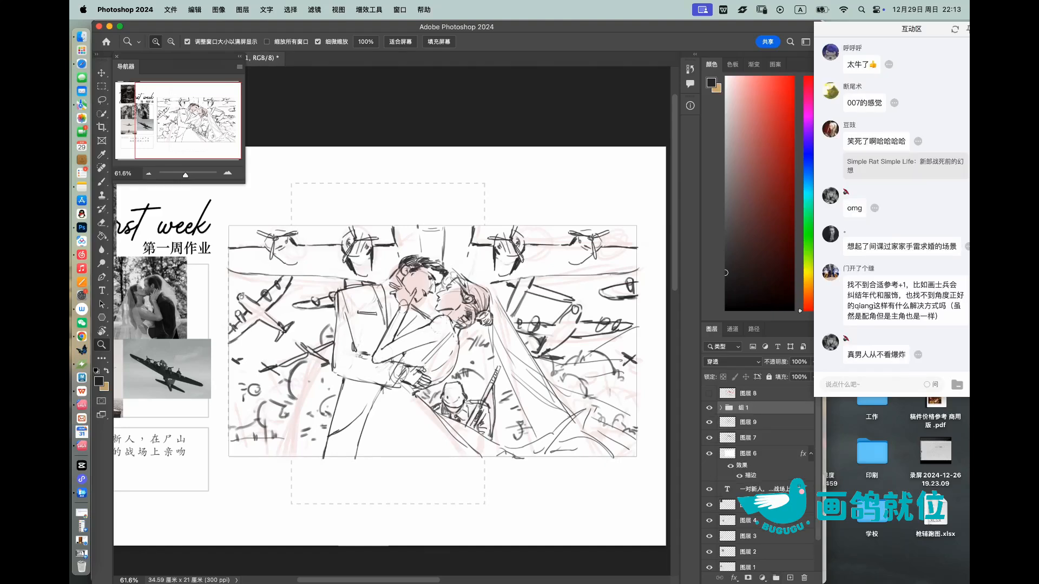
Step: Set the line-art group's blend mode to 正片叠底 (Multiply) and create a new layer directly beneath it, above 图层 9
click(733, 362)
click(714, 390)
click(719, 418)
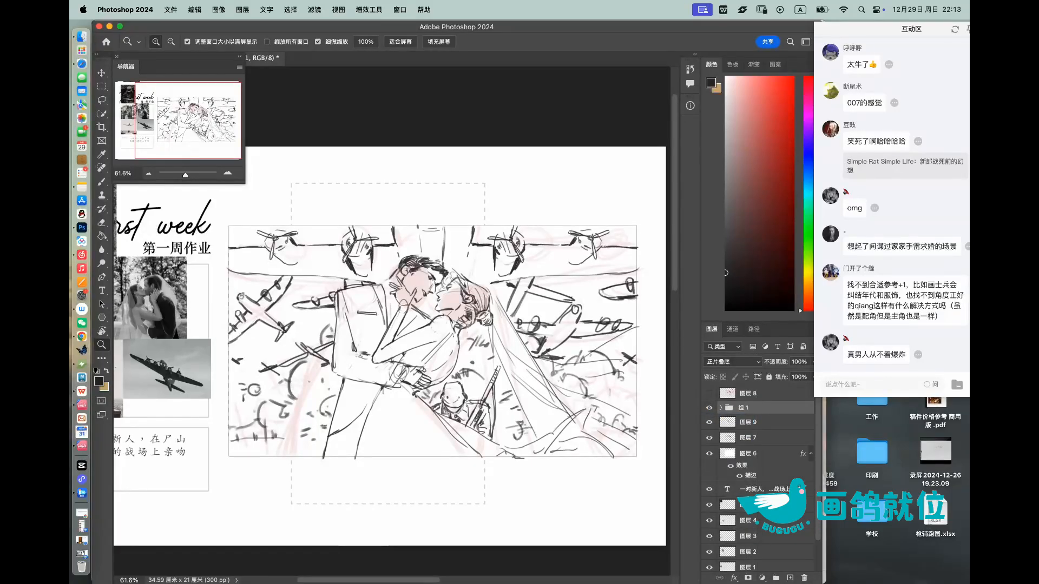
click(710, 438)
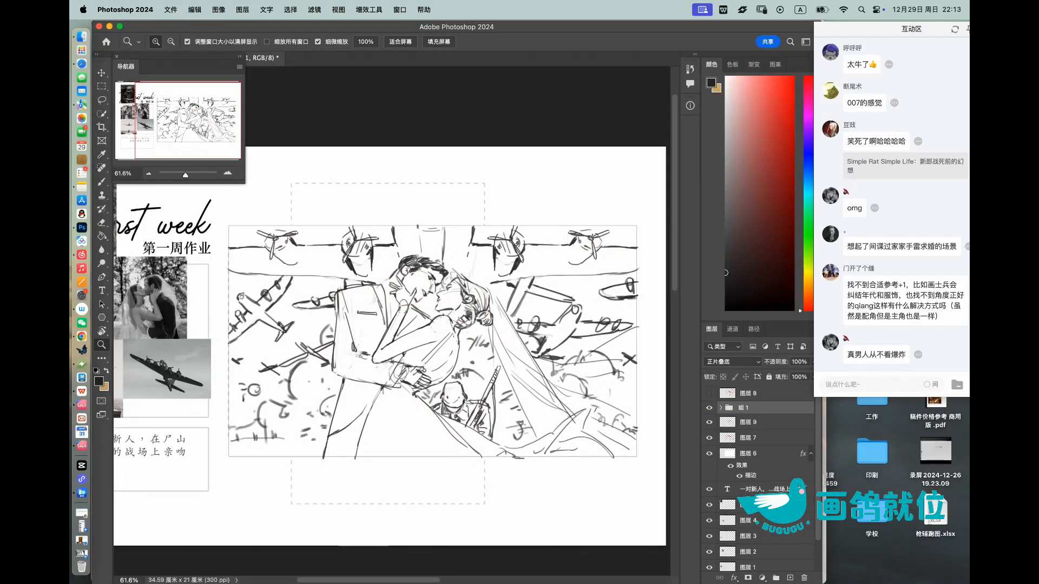
click(758, 422)
click(790, 577)
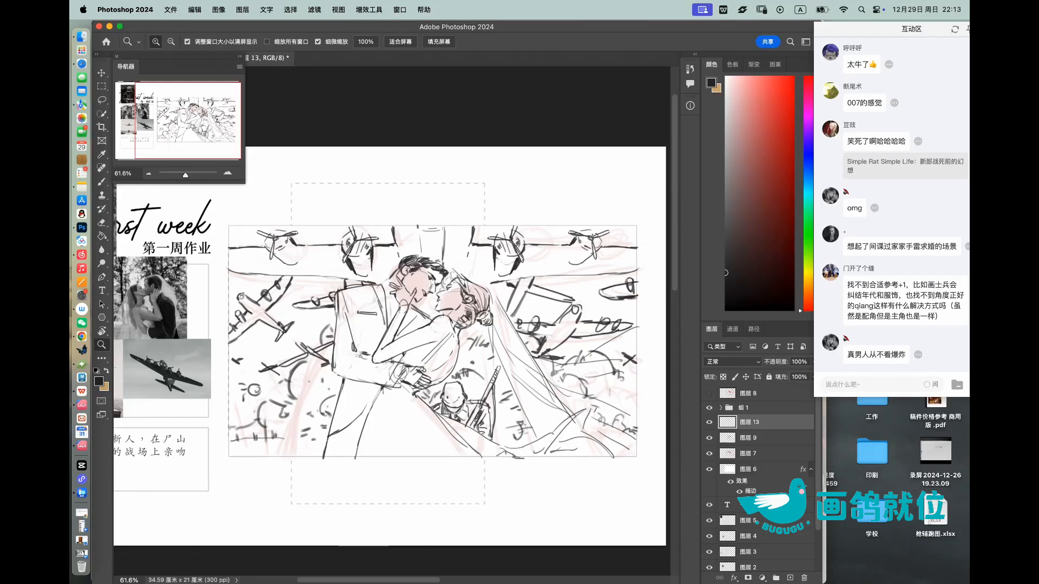
scroll(891, 206, up, 5)
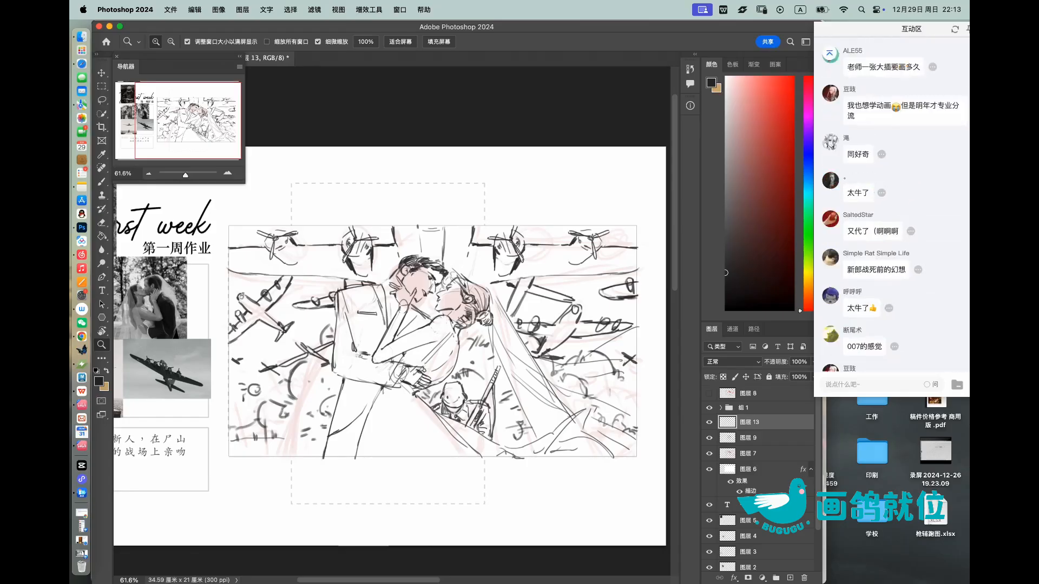
scroll(891, 205, up, 1)
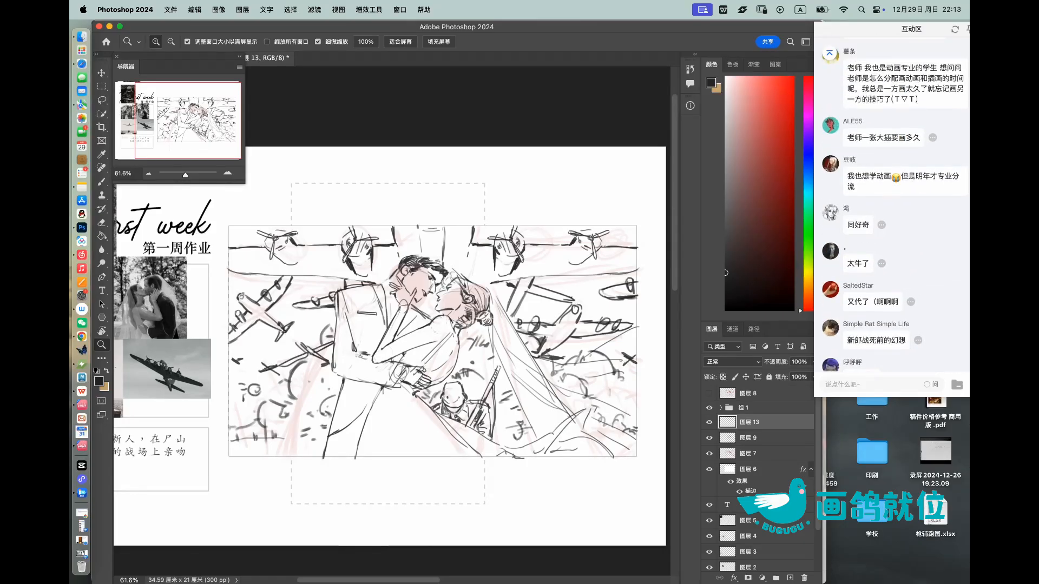
scroll(891, 206, down, 6)
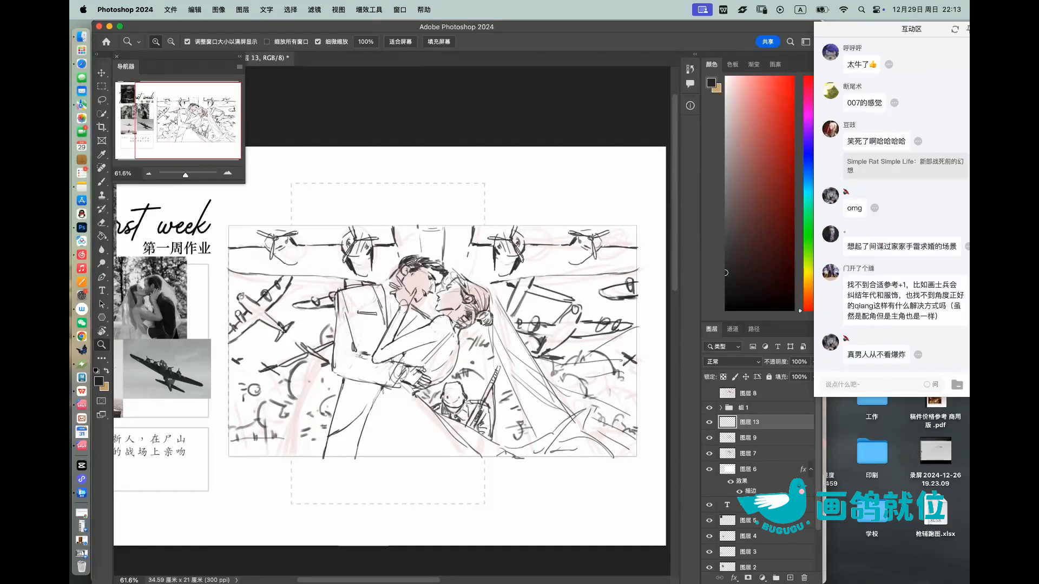
Step: Choose a mid grey and rough in a first patch of tone on the bride's face and hair on 图层 13
drag(725, 273, 725, 218)
mouse_move(437, 285)
mouse_down()
mouse_move(464, 285)
mouse_move(440, 295)
mouse_move(495, 293)
mouse_up()
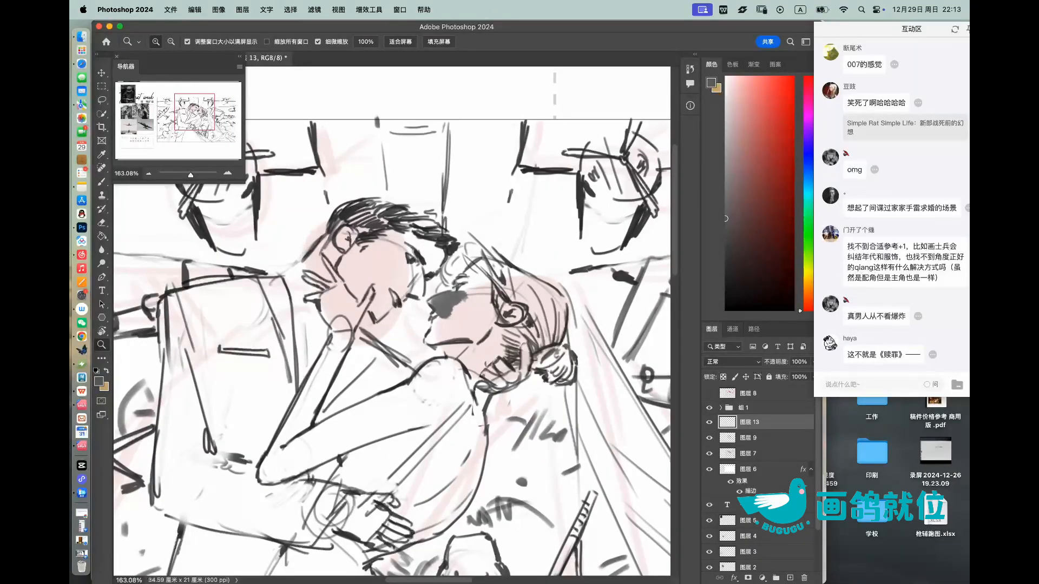
click(725, 151)
mouse_move(441, 319)
mouse_down()
mouse_move(471, 281)
mouse_move(489, 276)
mouse_move(504, 287)
mouse_up()
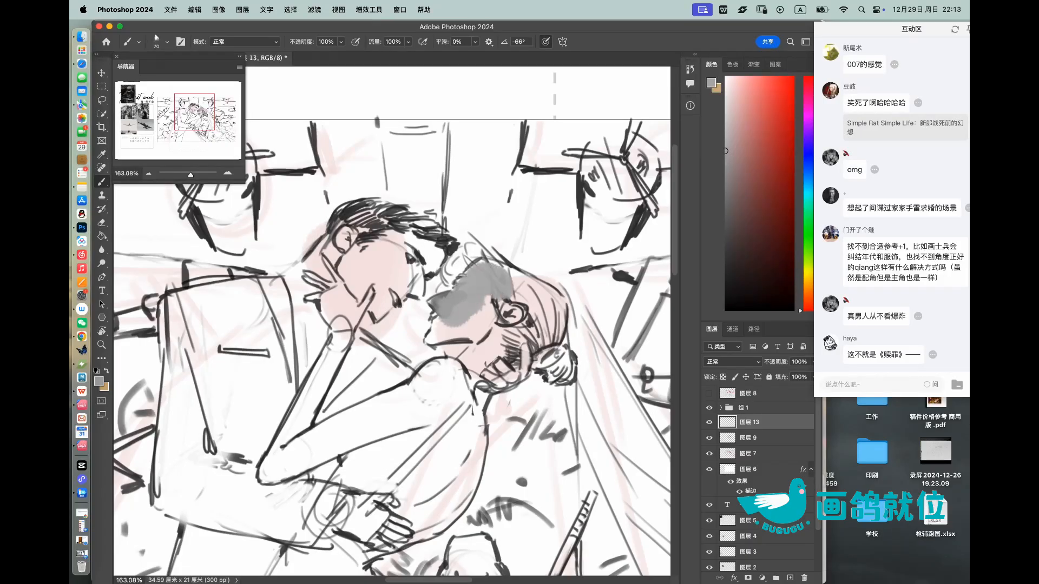
Step: Move 图层 9 above 图层 13, change the blend mode of 图层 9, and leave 图层 13 selected and visible for painting
click(709, 422)
click(709, 422)
click(709, 422)
click(709, 407)
click(709, 408)
click(748, 438)
drag(748, 438, 749, 418)
key(Return)
click(733, 362)
click(724, 402)
click(749, 438)
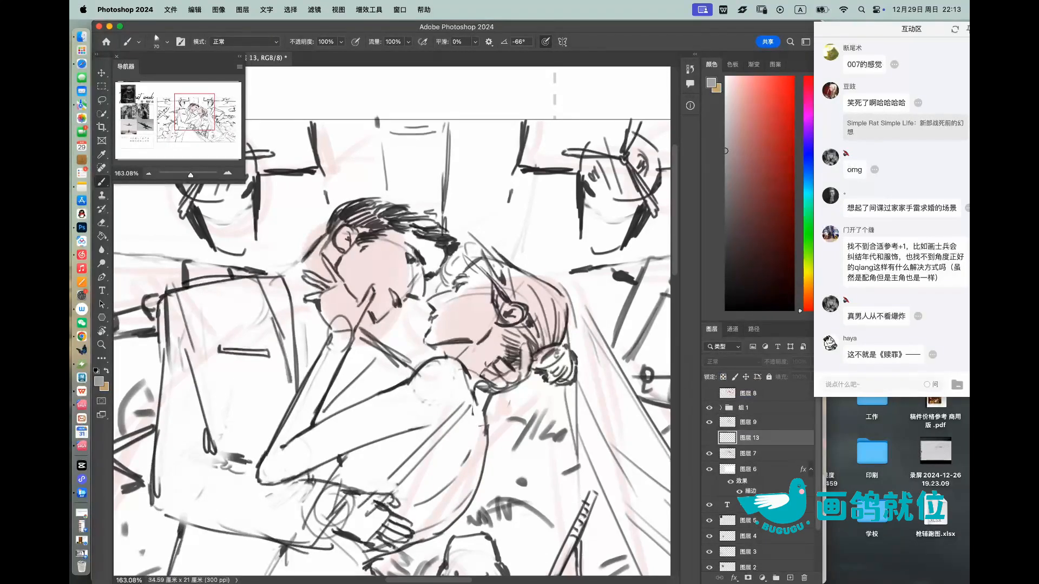
click(709, 438)
Step: Block in the bride's head, hair and torso with flat mid grey on 图层 13
mouse_move(447, 296)
mouse_down()
mouse_move(429, 306)
mouse_move(434, 338)
mouse_move(453, 333)
mouse_move(441, 357)
mouse_move(481, 324)
mouse_move(519, 379)
mouse_move(541, 325)
mouse_move(497, 263)
mouse_move(563, 311)
mouse_move(516, 373)
mouse_move(565, 348)
mouse_move(573, 383)
mouse_up()
drag(446, 284, 479, 248)
key(])
mouse_move(450, 370)
mouse_down()
mouse_move(401, 414)
mouse_move(392, 446)
mouse_move(414, 500)
mouse_move(468, 471)
mouse_move(422, 533)
mouse_move(462, 506)
mouse_move(481, 473)
mouse_up()
mouse_move(480, 409)
mouse_down()
mouse_move(485, 388)
mouse_move(490, 419)
mouse_up()
drag(460, 406, 490, 346)
scroll(392, 322, down, 1)
key([)
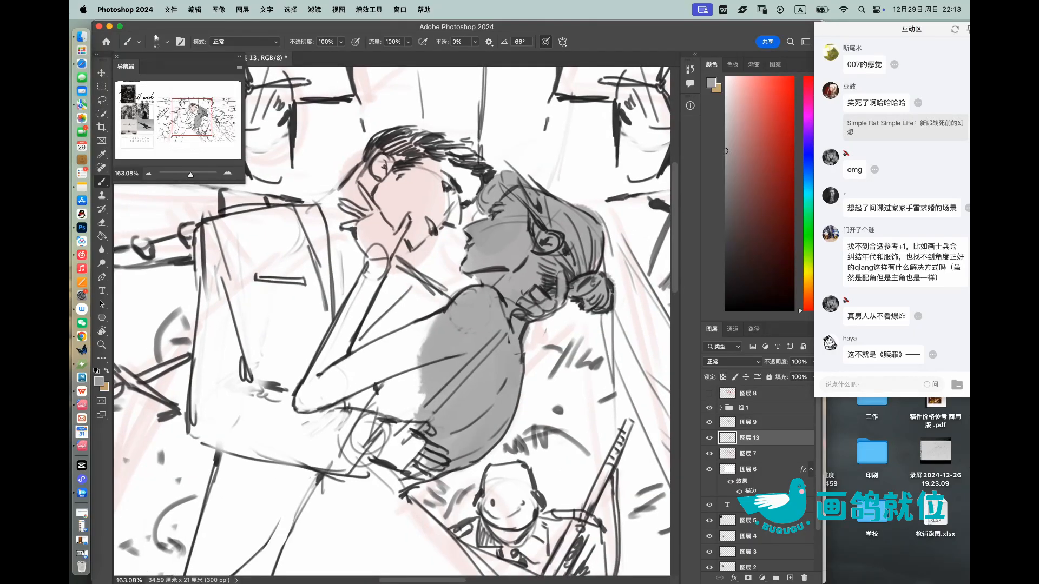
Step: Extend the grey fill over the bride's lower arm, waist, raised forearm and hand, adjusting the brush size to fit
key(])
key(])
mouse_move(336, 361)
mouse_down()
mouse_move(308, 397)
mouse_move(428, 336)
mouse_move(363, 354)
mouse_move(406, 369)
mouse_move(352, 444)
mouse_move(341, 506)
mouse_move(385, 499)
mouse_up()
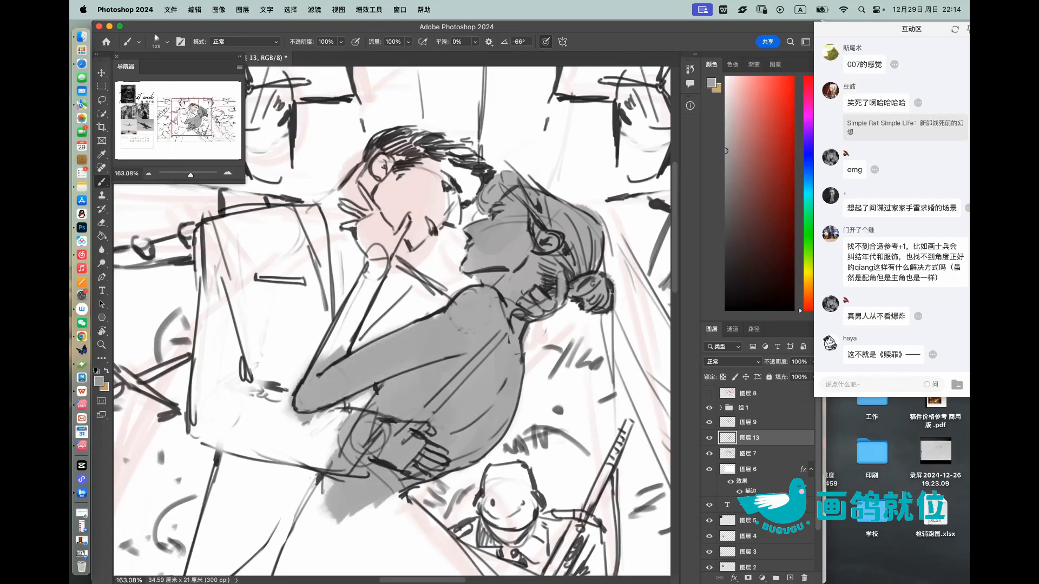
mouse_move(340, 199)
mouse_down()
mouse_move(378, 278)
mouse_move(362, 308)
mouse_up()
drag(385, 257, 370, 306)
drag(403, 239, 403, 208)
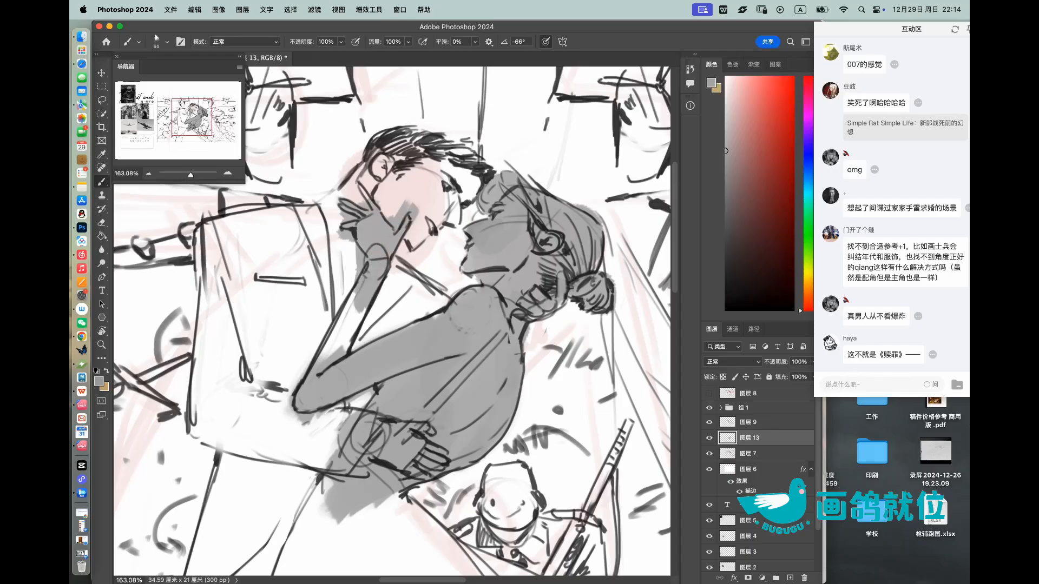
Step: Fill the groom's head, hair and suit jacket with the same flat grey, closing the gaps around the bride's head
key(])
key(])
key(])
key(])
key(])
mouse_move(373, 157)
mouse_down()
mouse_move(438, 198)
mouse_move(414, 238)
mouse_up()
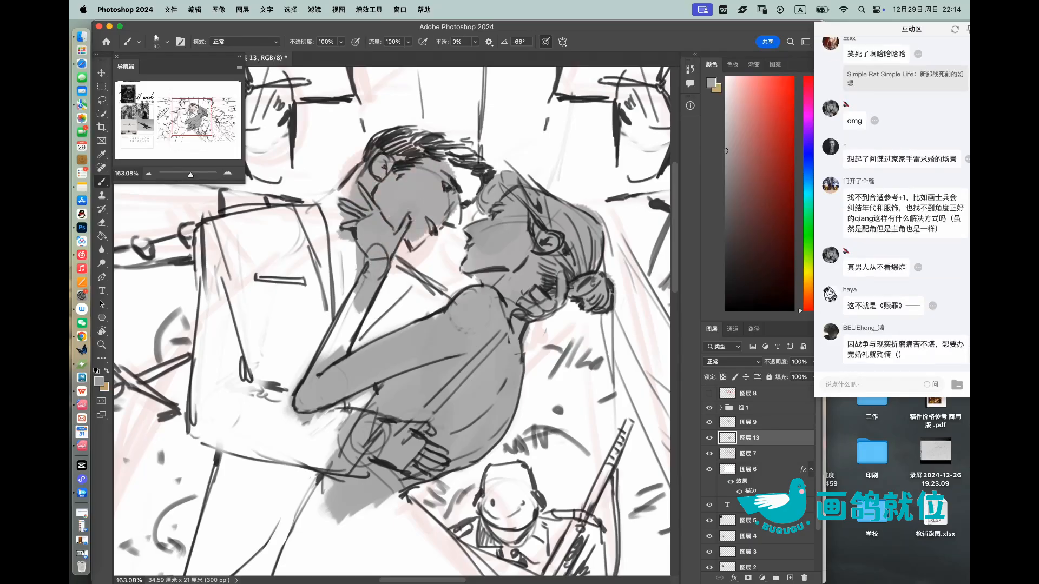
drag(463, 160, 454, 219)
drag(438, 152, 465, 195)
mouse_move(476, 154)
mouse_down()
mouse_move(474, 200)
mouse_move(395, 137)
mouse_move(446, 144)
mouse_up()
drag(577, 184, 519, 187)
mouse_move(439, 189)
mouse_down()
mouse_move(402, 233)
mouse_move(411, 311)
mouse_up()
mouse_move(455, 251)
mouse_down()
mouse_move(450, 276)
mouse_move(484, 252)
mouse_up()
mouse_move(400, 287)
mouse_down()
mouse_move(389, 203)
mouse_move(360, 203)
mouse_move(357, 309)
mouse_move(374, 238)
mouse_move(389, 230)
mouse_move(395, 329)
mouse_move(403, 343)
mouse_move(421, 341)
mouse_move(433, 325)
mouse_up()
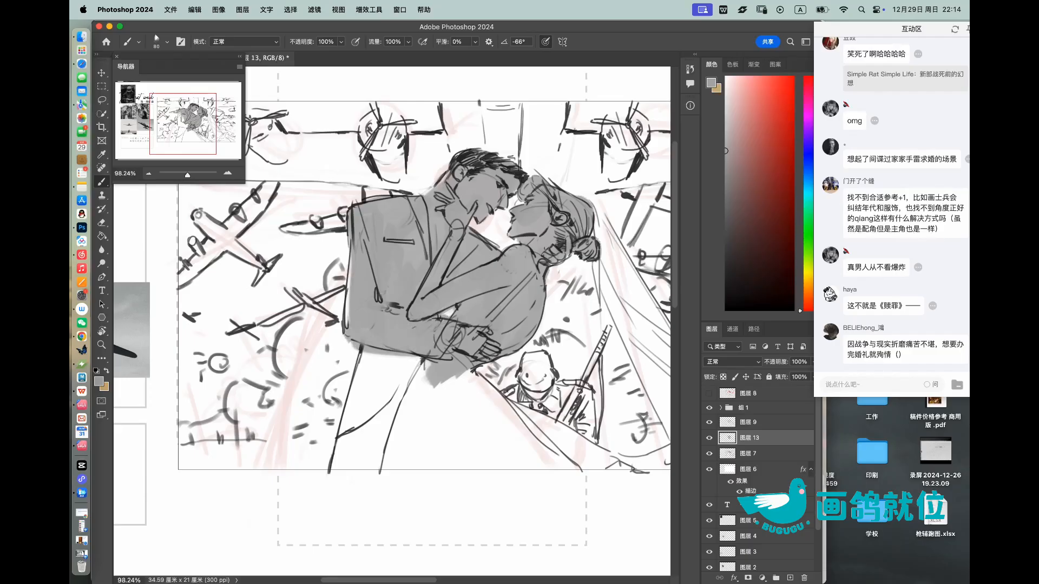
Step: Fill the groom's trousers and the bride's skirt with flat grey down to the picture frame's lower edge
mouse_move(368, 357)
mouse_down()
mouse_move(347, 454)
mouse_move(363, 357)
mouse_move(390, 433)
mouse_move(405, 357)
mouse_move(411, 466)
mouse_move(444, 389)
mouse_move(476, 460)
mouse_move(503, 379)
mouse_move(522, 454)
mouse_move(552, 411)
mouse_move(592, 455)
mouse_up()
key([)
mouse_move(349, 400)
mouse_down()
mouse_move(339, 465)
mouse_move(487, 457)
mouse_up()
drag(389, 468, 608, 460)
drag(541, 368, 408, 341)
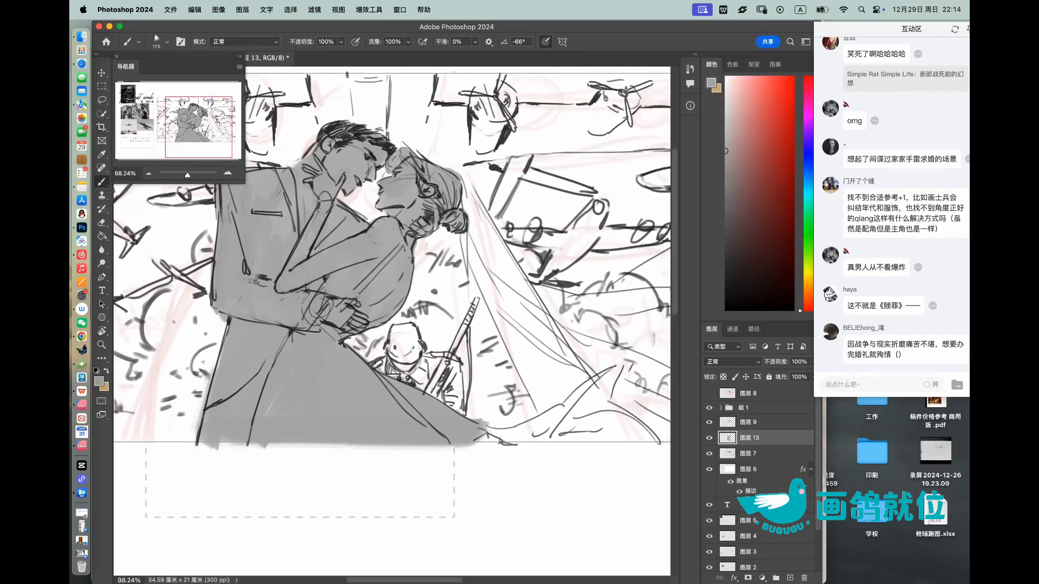
Step: Fill the bride's trailing skirt and long veil with flat grey out to the picture frame's right edge
mouse_move(460, 446)
mouse_down()
mouse_move(527, 430)
mouse_move(600, 389)
mouse_move(617, 406)
mouse_move(547, 437)
mouse_move(646, 437)
mouse_move(650, 425)
mouse_up()
drag(541, 368, 469, 415)
key([)
mouse_move(395, 233)
mouse_down()
mouse_move(448, 324)
mouse_move(446, 377)
mouse_move(476, 454)
mouse_move(455, 352)
mouse_move(503, 330)
mouse_move(535, 403)
mouse_move(622, 427)
mouse_up()
key([)
mouse_move(533, 419)
mouse_down()
mouse_move(614, 441)
mouse_move(628, 471)
mouse_move(595, 484)
mouse_up()
mouse_move(614, 417)
mouse_down()
mouse_move(619, 489)
mouse_move(630, 414)
mouse_up()
mouse_move(470, 378)
mouse_down()
mouse_move(519, 356)
mouse_move(568, 393)
mouse_move(595, 368)
mouse_move(546, 309)
mouse_move(611, 322)
mouse_move(625, 299)
mouse_up()
drag(545, 334, 508, 357)
drag(610, 403, 627, 380)
Step: Darken the couple's grey silhouette by lowering its lightness with a Hue/Saturation adjustment
key(z)
mouse_move(609, 278)
mouse_down()
mouse_move(522, 278)
mouse_move(587, 247)
mouse_up()
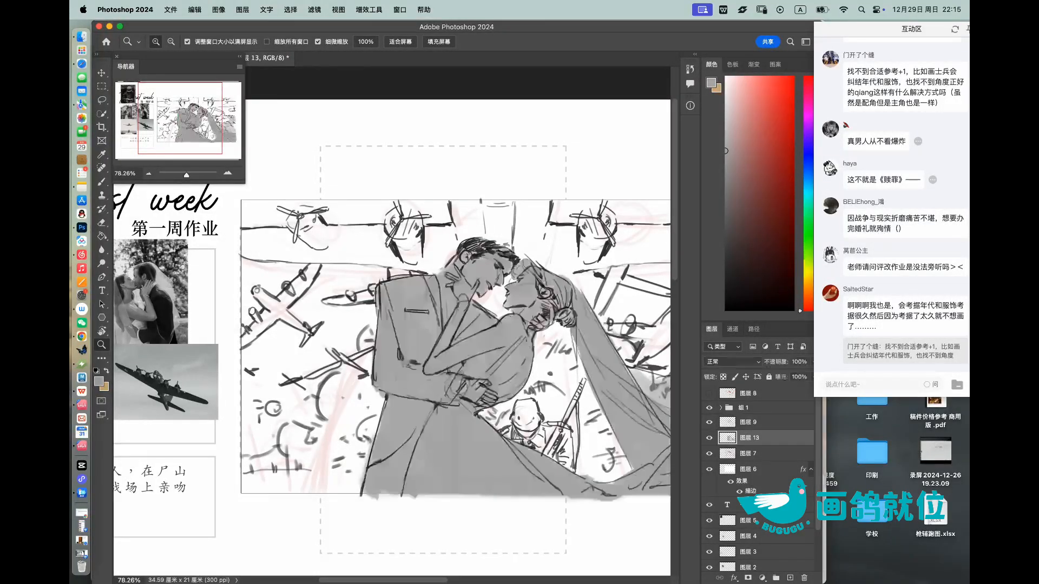
key(super+u)
drag(772, 515, 763, 515)
click(889, 414)
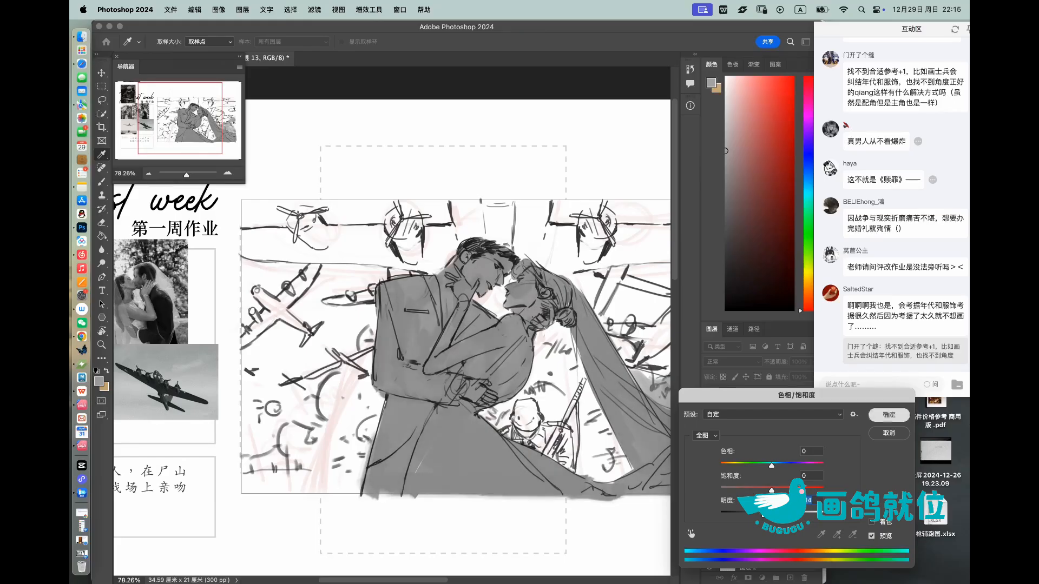
key(b)
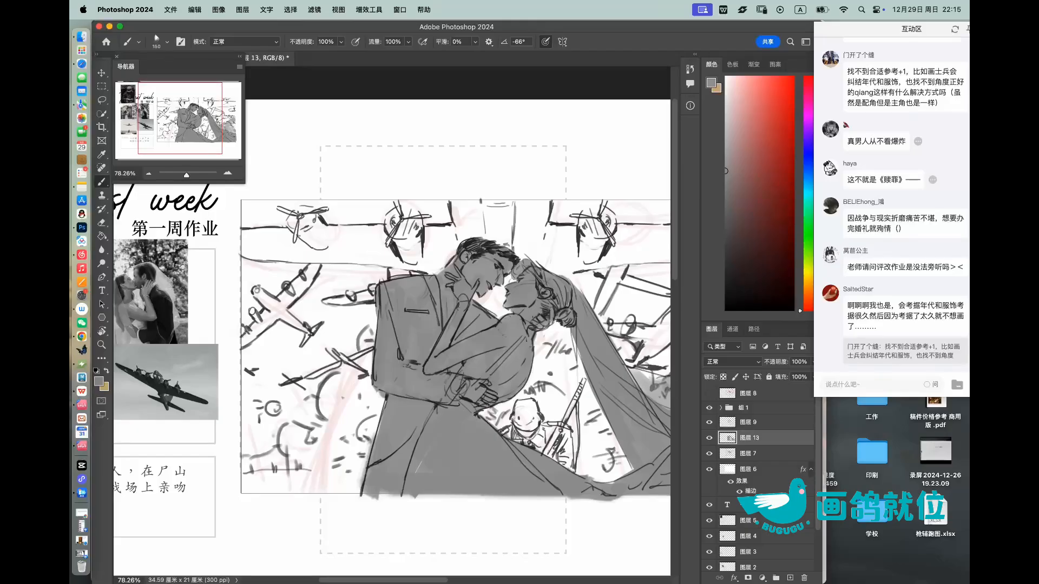
Step: Load the painted area of 图层 13 as a selection and prepare a linear gradient in a darker grey
click(749, 453)
click(750, 437)
super+click(727, 438)
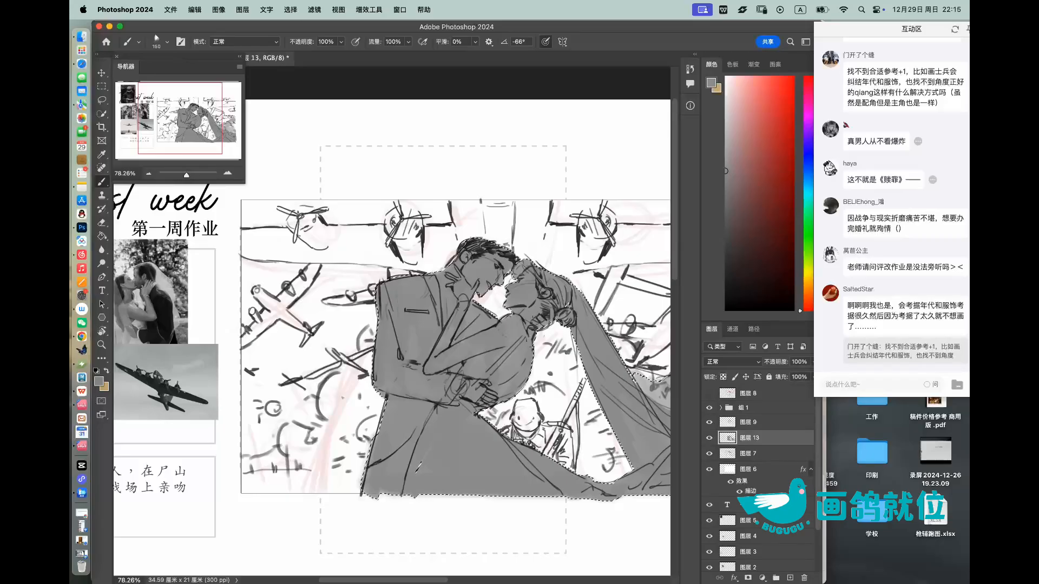
click(725, 216)
drag(486, 336, 414, 345)
key(g)
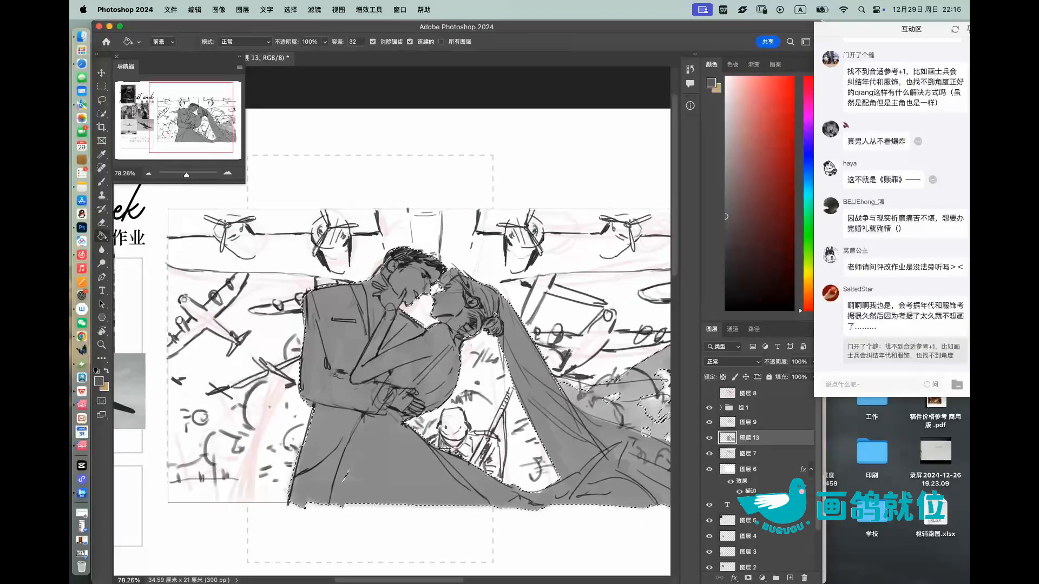
right_click(101, 237)
click(142, 234)
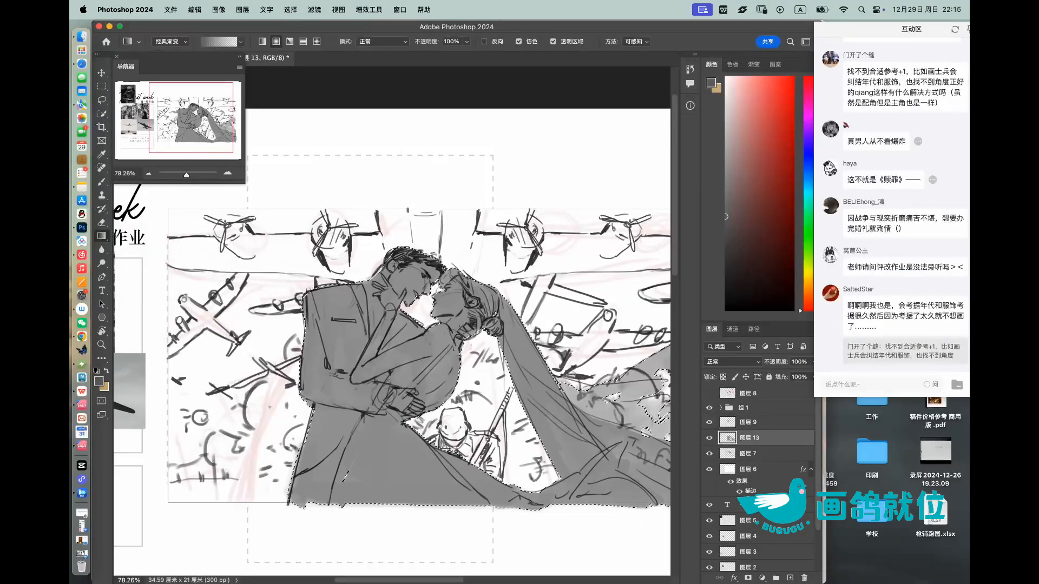
click(262, 41)
drag(494, 314, 447, 307)
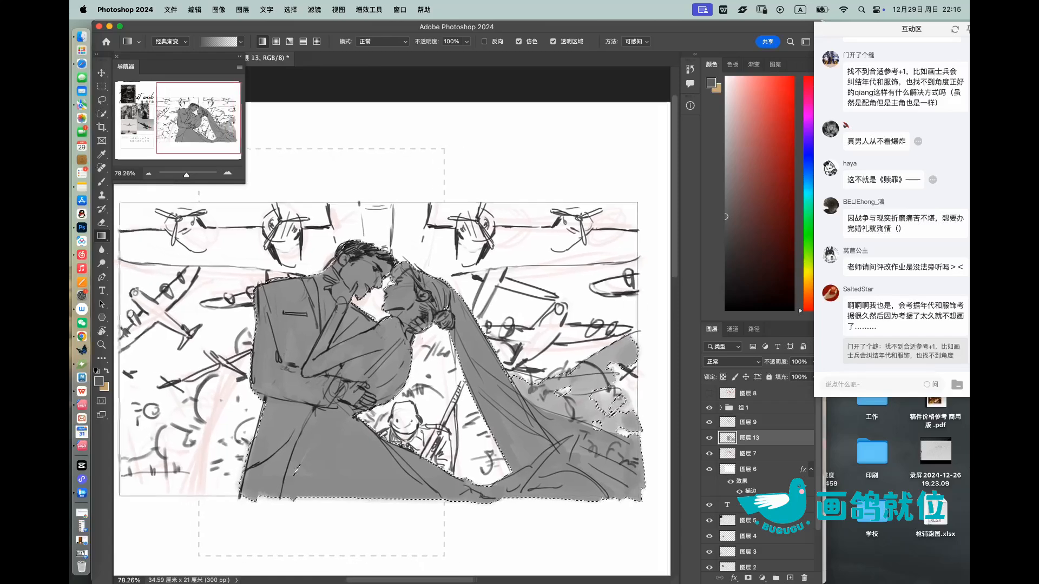
Step: Shade the selected couple with gradients, darker from the heads downward and lighter from the base upward, and deselect
drag(407, 232, 401, 422)
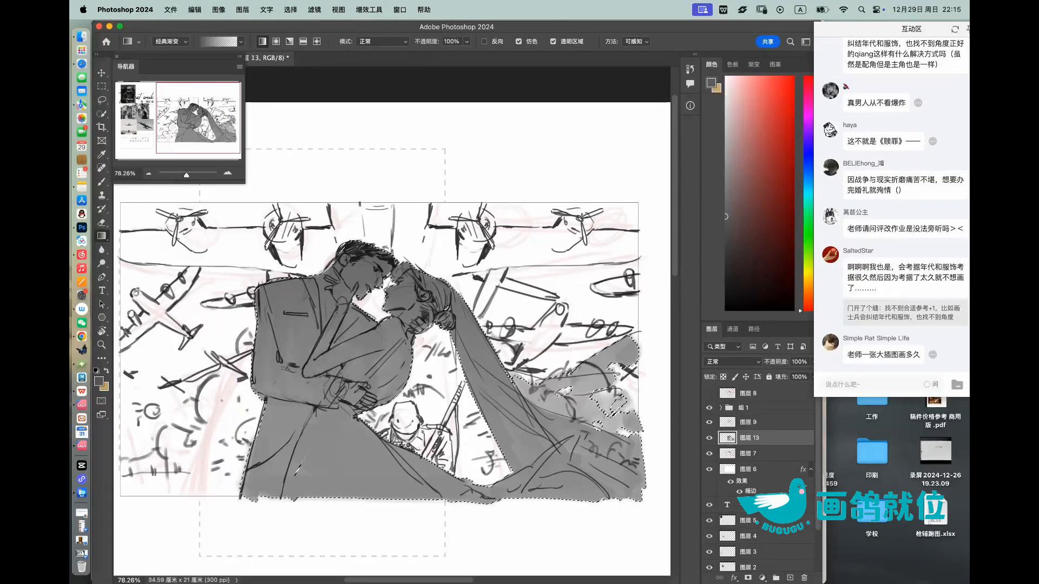
click(725, 120)
drag(406, 533, 405, 378)
drag(381, 411, 382, 377)
key(super+z)
drag(382, 545, 382, 427)
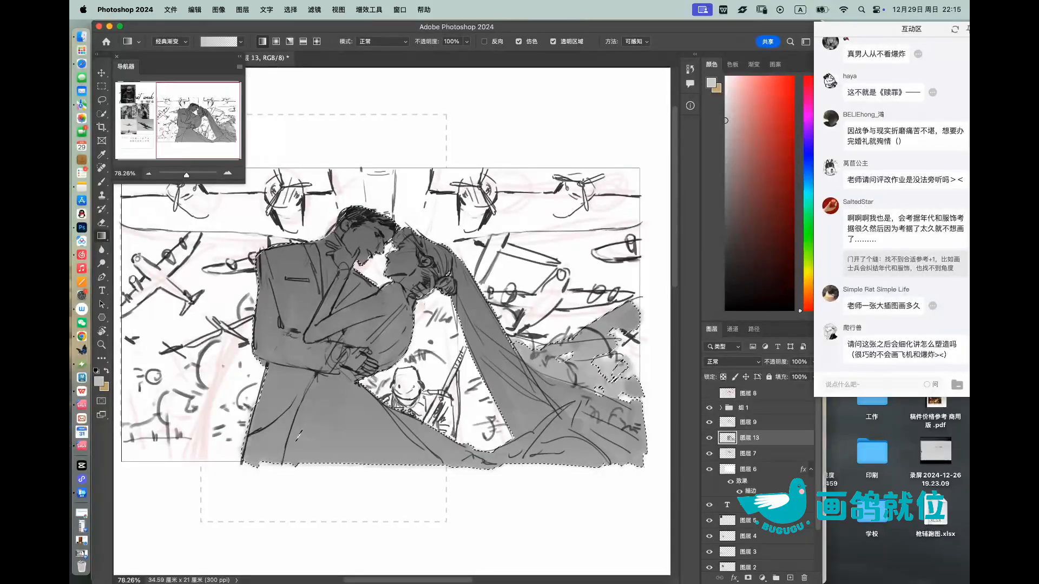
click(725, 238)
drag(421, 168, 423, 319)
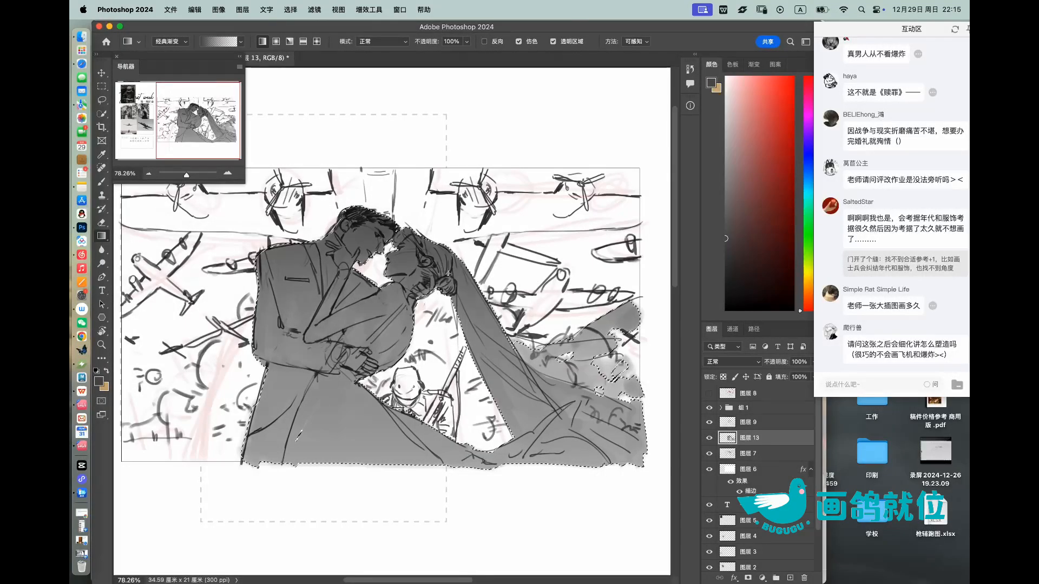
click(102, 100)
click(420, 94)
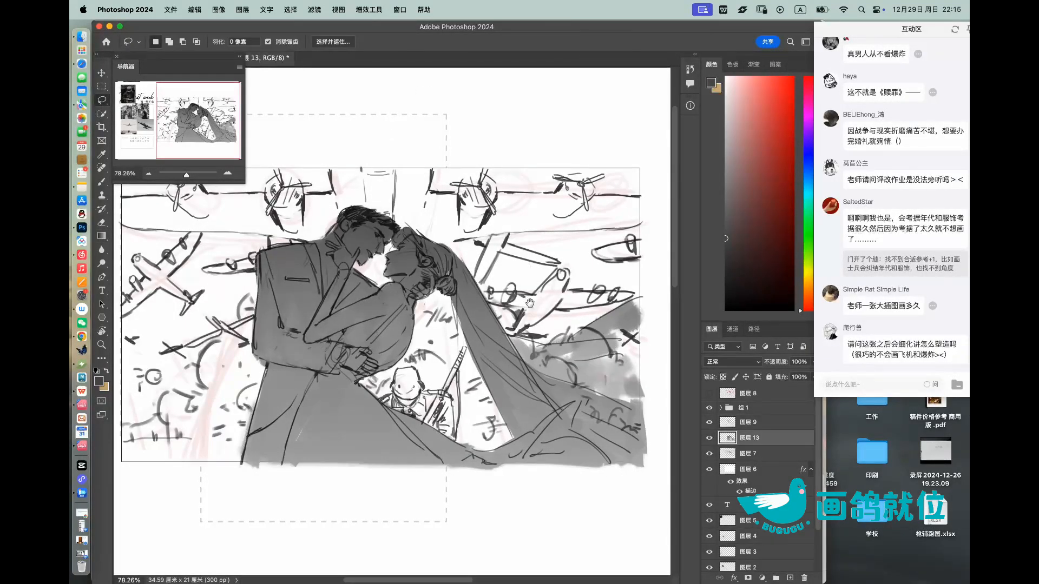
Step: Create a new layer between 图层 13 and 图层 7 and set a near-black grey for the brush
drag(529, 302, 549, 308)
click(708, 439)
click(708, 439)
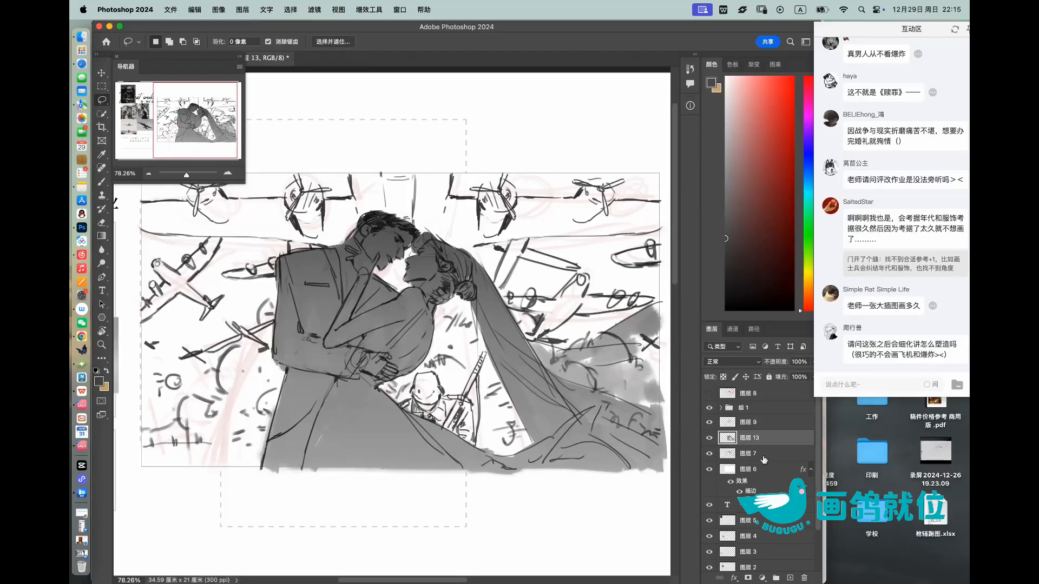
click(763, 457)
click(789, 577)
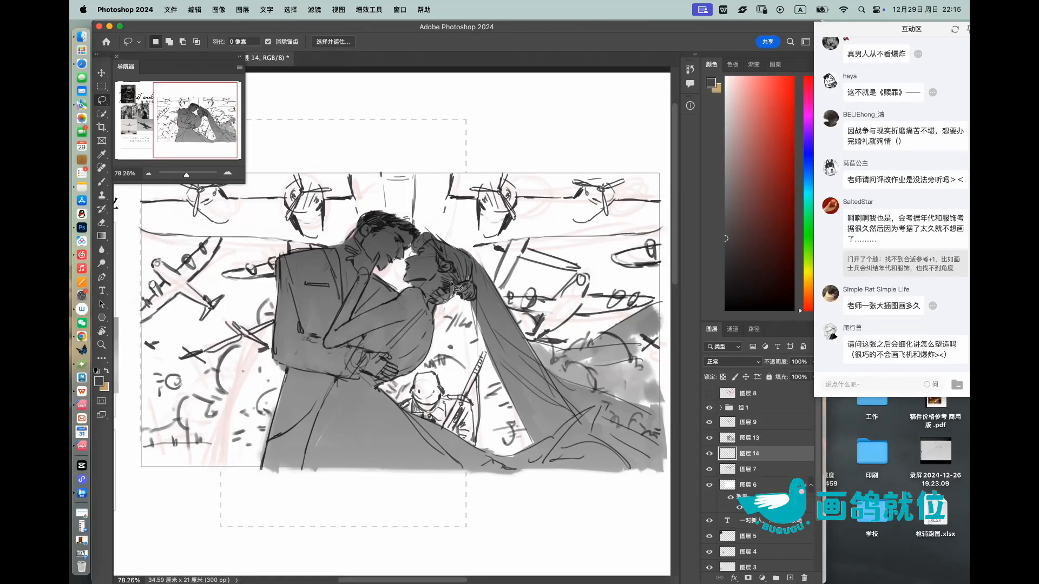
drag(474, 343, 515, 373)
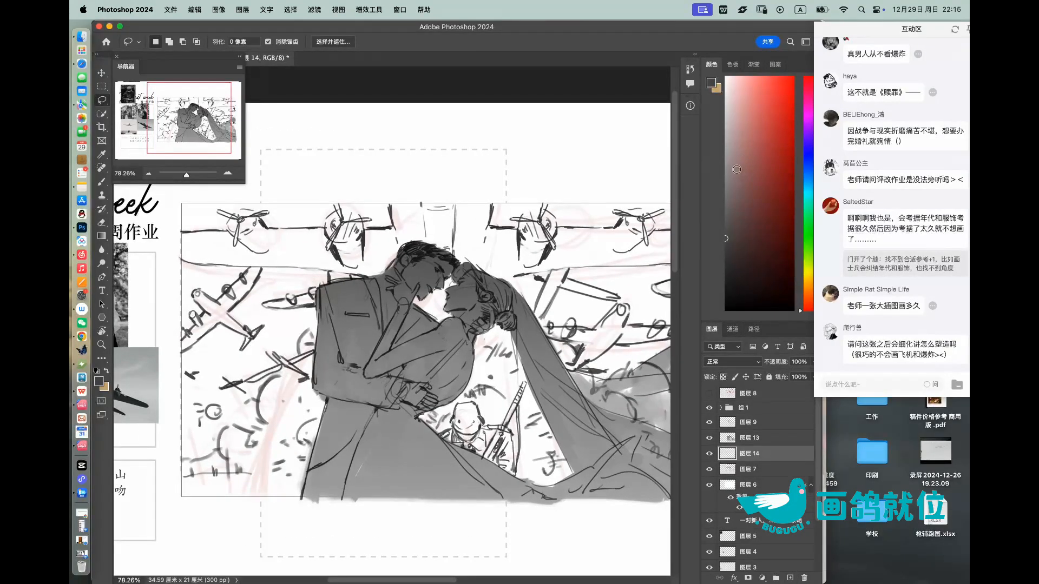
mouse_move(726, 238)
mouse_down()
mouse_move(722, 190)
mouse_move(726, 277)
mouse_up()
key(b)
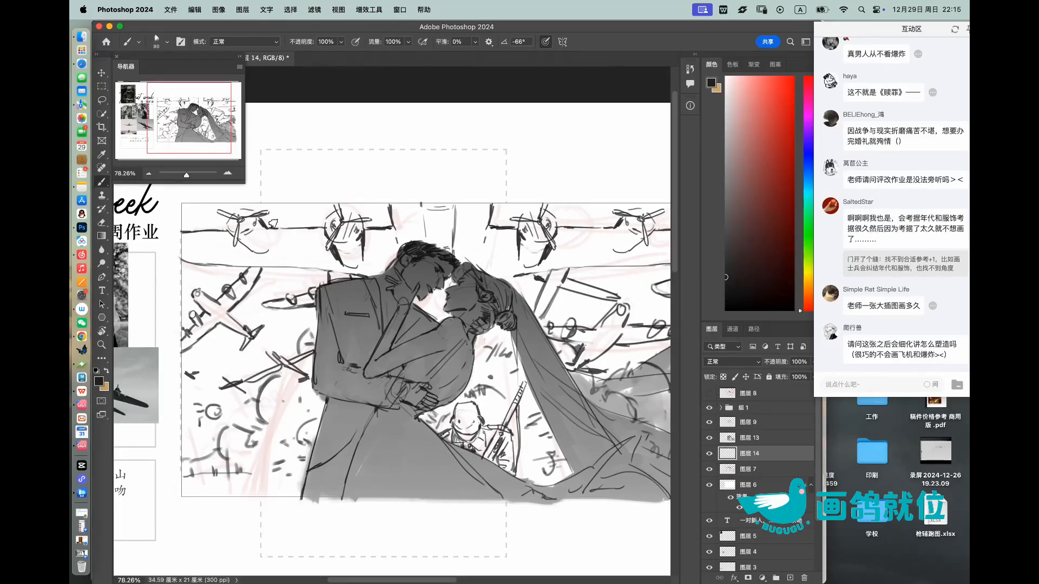
Step: Paint the large background aircraft's left wing, its two engines and the central fuselage in near-black grey
mouse_move(190, 244)
mouse_down()
mouse_move(209, 249)
mouse_move(254, 227)
mouse_move(276, 241)
mouse_move(207, 248)
mouse_move(338, 244)
mouse_move(275, 254)
mouse_move(309, 262)
mouse_move(341, 217)
mouse_move(373, 263)
mouse_up()
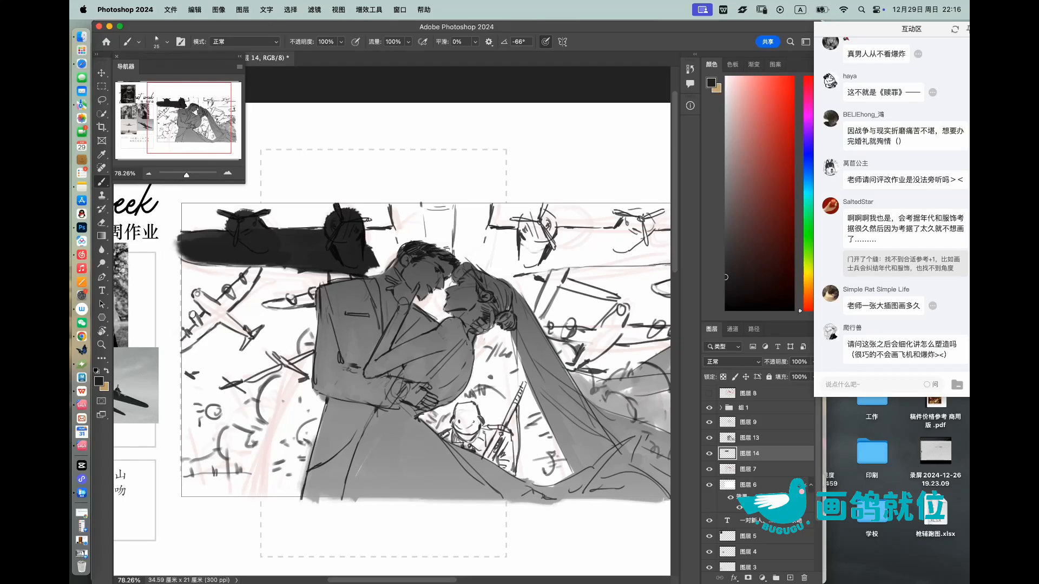
mouse_move(358, 243)
mouse_down()
mouse_move(400, 234)
mouse_move(388, 232)
mouse_up()
mouse_move(362, 267)
mouse_down()
mouse_move(421, 230)
mouse_move(362, 234)
mouse_move(414, 219)
mouse_move(395, 208)
mouse_move(486, 208)
mouse_move(433, 222)
mouse_move(427, 241)
mouse_move(465, 249)
mouse_move(463, 258)
mouse_move(483, 250)
mouse_move(433, 216)
mouse_move(395, 224)
mouse_up()
key(])
mouse_move(427, 309)
mouse_down()
mouse_move(457, 274)
mouse_move(478, 273)
mouse_move(510, 232)
mouse_up()
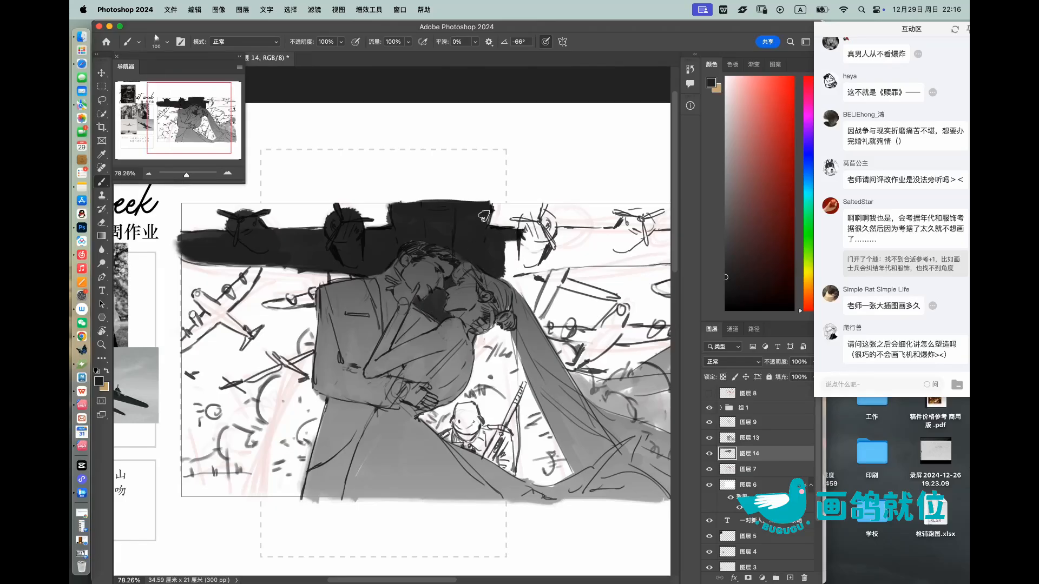
Step: Paint the large aircraft's right wing and its two engines in near-black grey, refining the propeller areas with smaller brushes
key(bracketright)
key(bracketright)
mouse_move(529, 232)
mouse_down()
mouse_move(522, 227)
mouse_move(548, 219)
mouse_move(529, 255)
mouse_move(512, 246)
mouse_move(547, 252)
mouse_move(502, 272)
mouse_move(603, 246)
mouse_move(560, 231)
mouse_move(640, 234)
mouse_up()
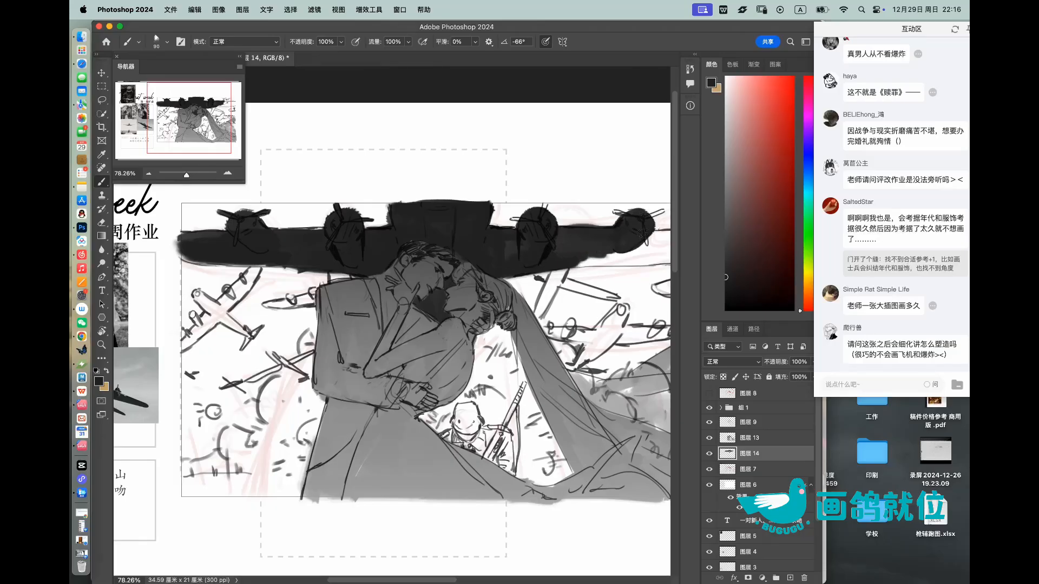
key(bracketleft)
key(bracketleft)
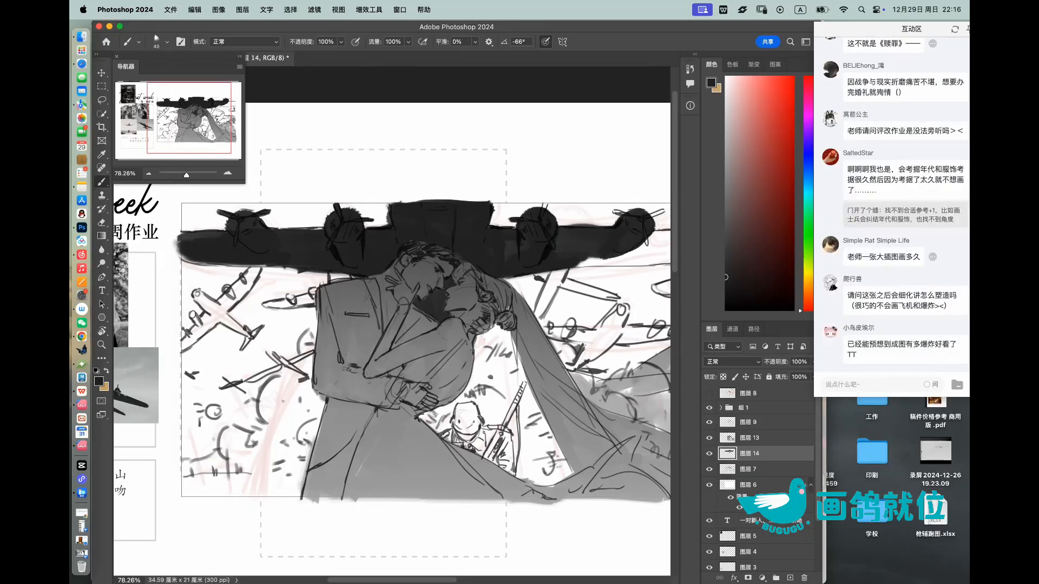
drag(545, 200, 546, 208)
drag(624, 229, 520, 262)
key(bracketleft)
key(bracketright)
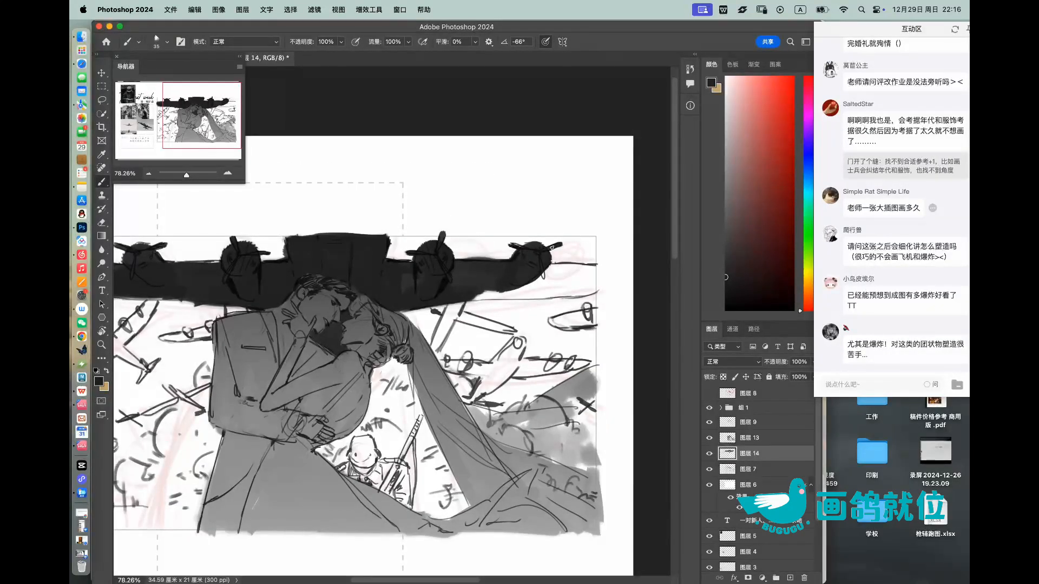
Step: Extend the aircraft's right wing to the picture frame's edge and erase the paint that spills past it
mouse_move(487, 292)
mouse_down()
mouse_move(585, 287)
mouse_move(598, 275)
mouse_move(561, 267)
mouse_up()
key(bracketright)
key(bracketright)
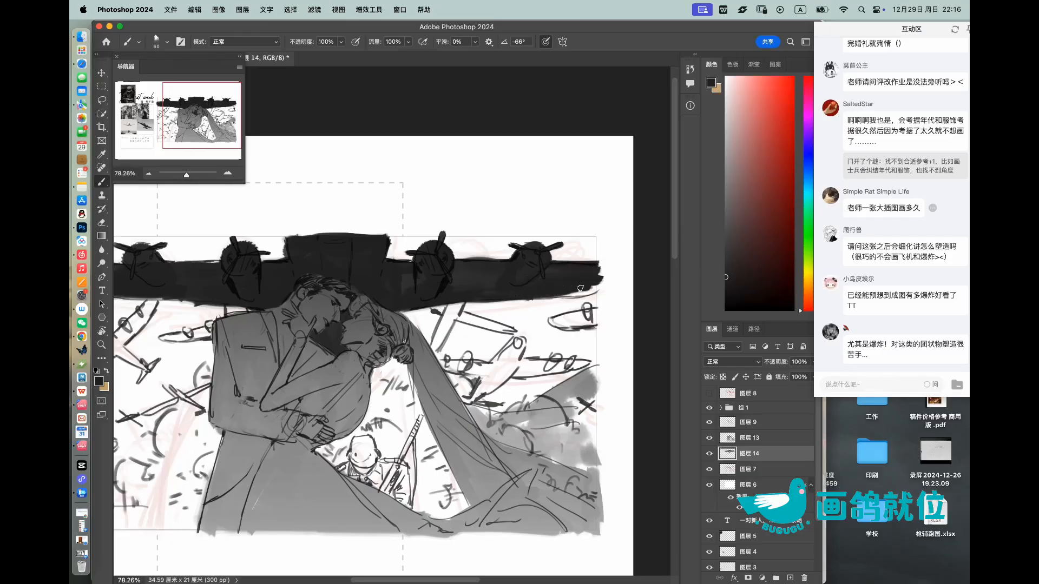
key(e)
mouse_move(601, 290)
mouse_down()
mouse_move(601, 251)
mouse_move(554, 235)
mouse_move(567, 259)
mouse_up()
key(z)
key(super+u)
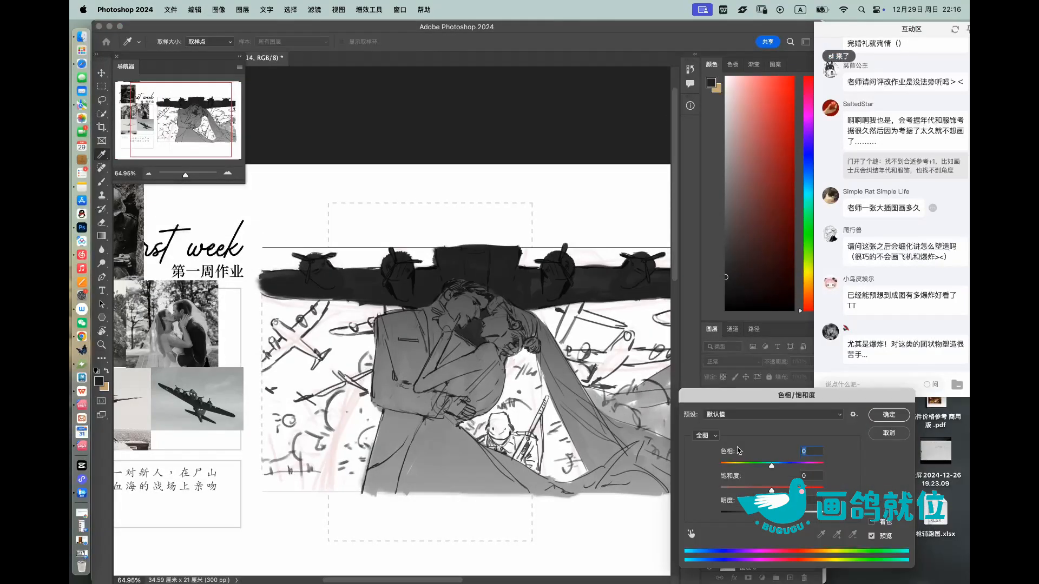
click(889, 433)
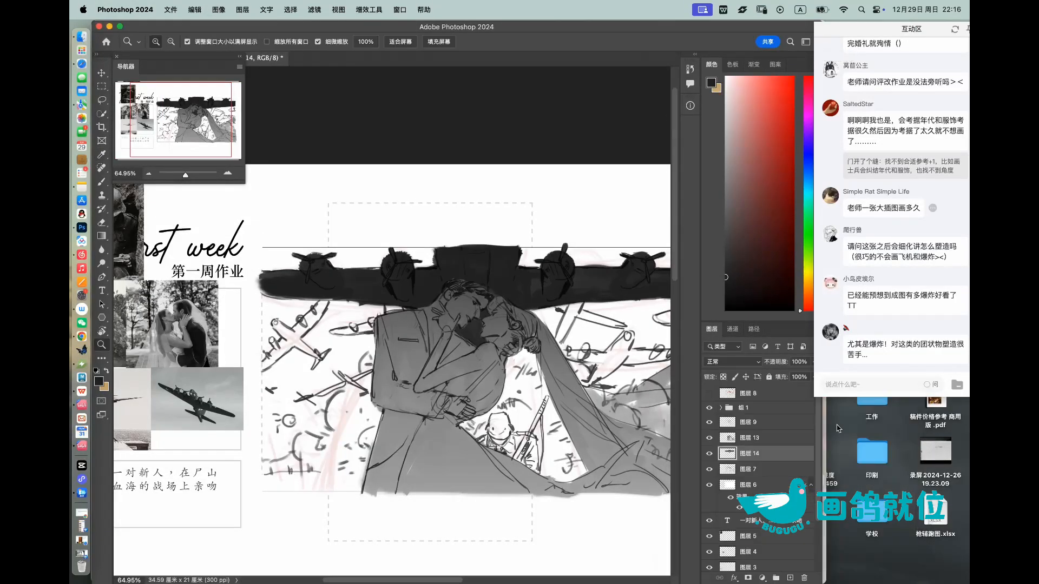
Step: Load the painted aircraft on 图层 14 as a selection, shade it with a grey gradient, and deselect
super+click(728, 457)
key(g)
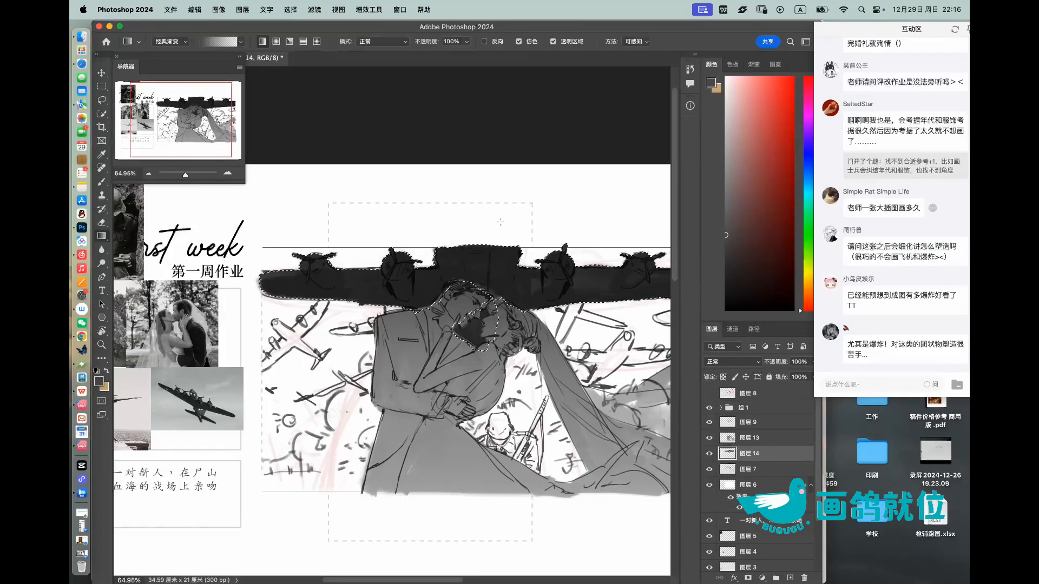
drag(477, 277, 476, 290)
drag(481, 212, 482, 310)
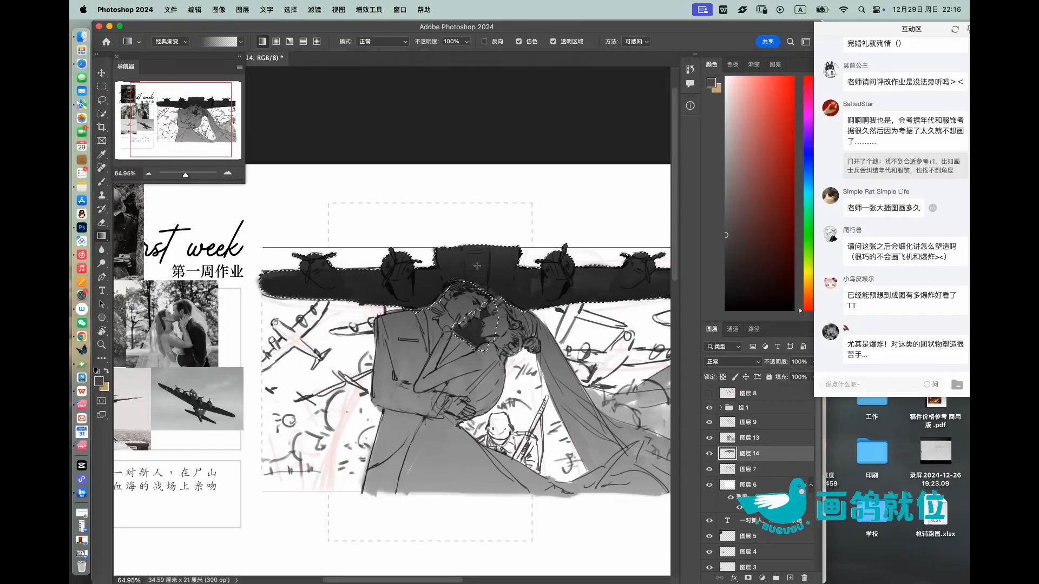
key(l)
key(super+d)
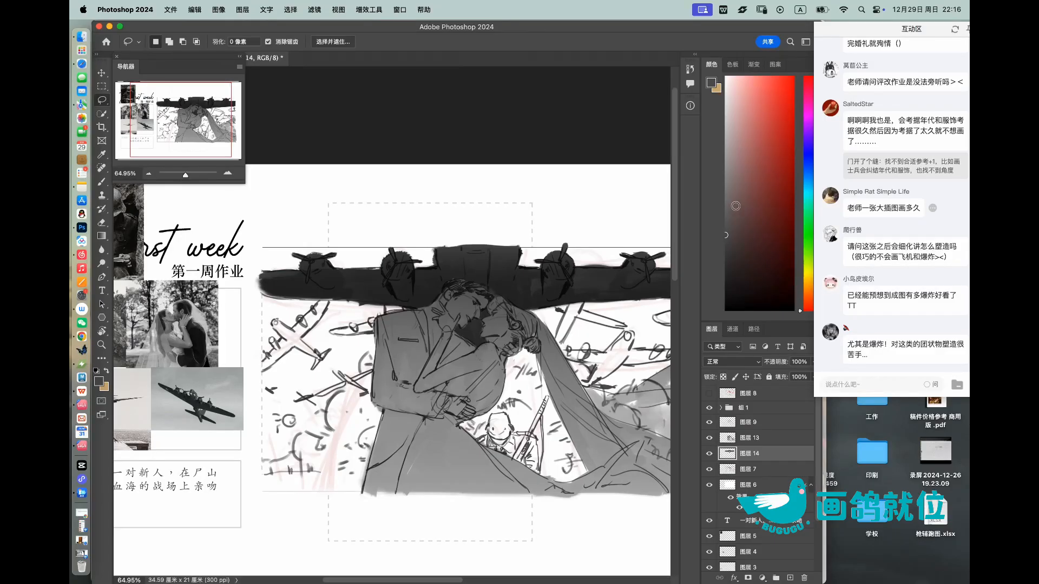
Step: Paint the small bomber beneath the large aircraft's left wing in dark grey, using a finer brush for its wing tip
key(b)
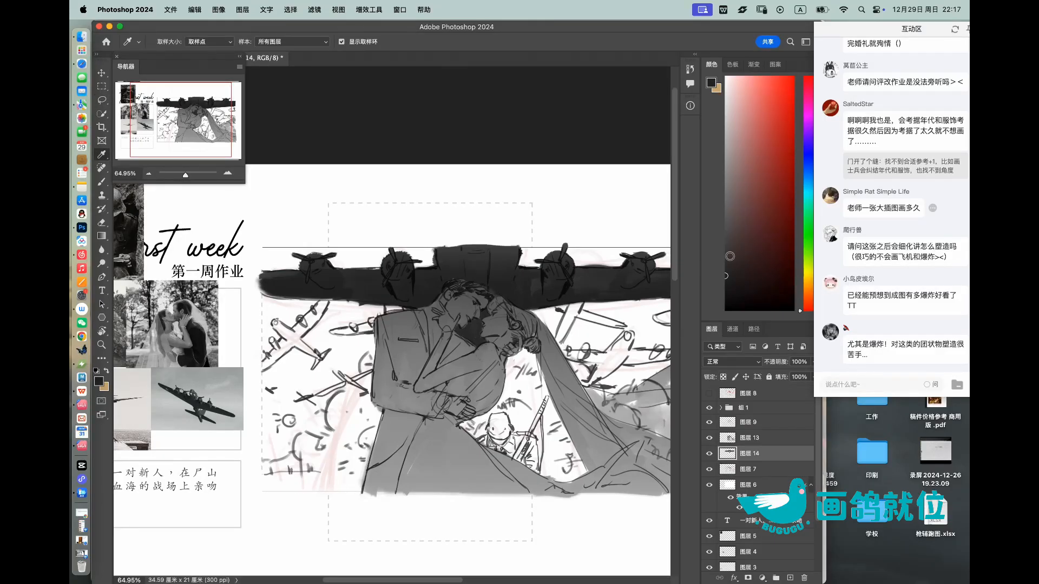
scroll(325, 346, up, 1)
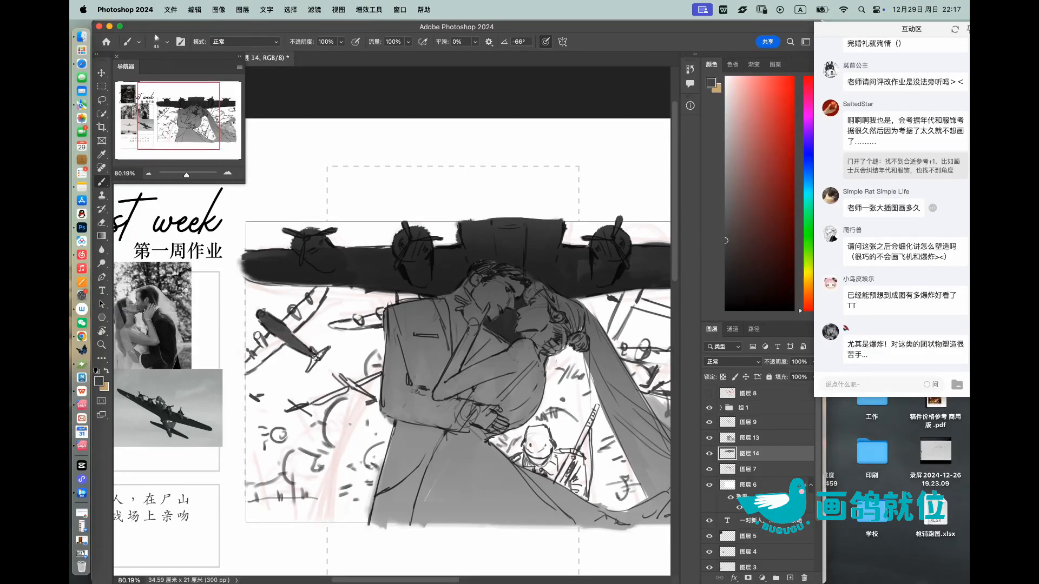
drag(286, 326, 325, 291)
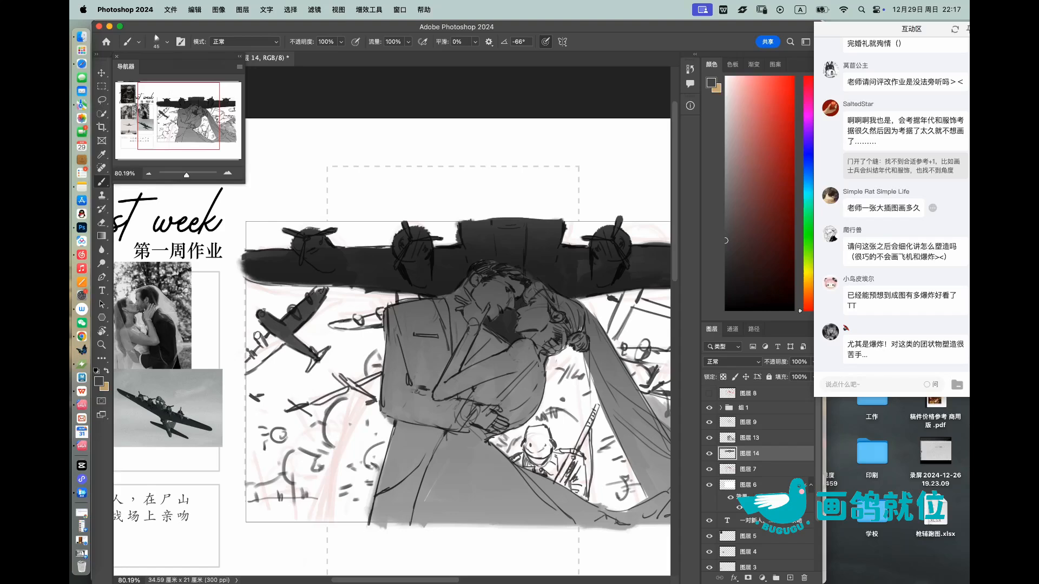
drag(253, 362, 252, 368)
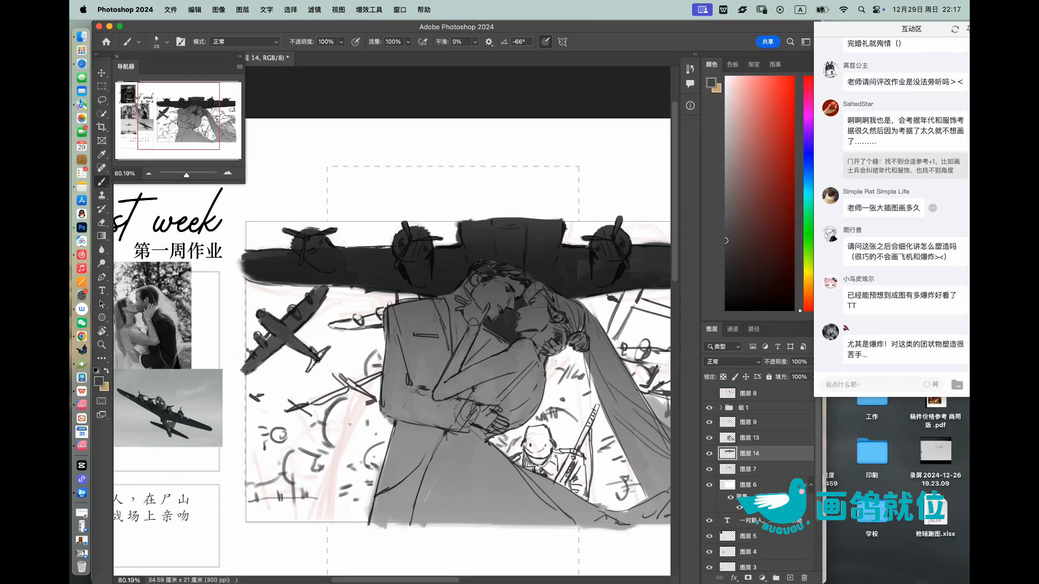
Step: Paint the bombers to the right of the bride's veil in dark grey, undoing stray strokes and varying the brush size
drag(459, 292, 296, 348)
key(bracketright)
key(bracketright)
key(bracketright)
key(bracketright)
mouse_move(448, 355)
mouse_down()
mouse_move(455, 384)
mouse_move(452, 372)
mouse_move(496, 355)
mouse_move(491, 364)
mouse_move(523, 374)
mouse_move(530, 392)
mouse_move(501, 428)
mouse_move(516, 410)
mouse_move(515, 424)
mouse_move(600, 407)
mouse_up()
key(super+z)
key(super+z)
key(super+z)
key(super+z)
key(bracketright)
click(571, 405)
key(e)
key(b)
mouse_move(511, 403)
mouse_down()
mouse_move(536, 388)
mouse_move(491, 448)
mouse_up()
key(bracketleft)
key(bracketleft)
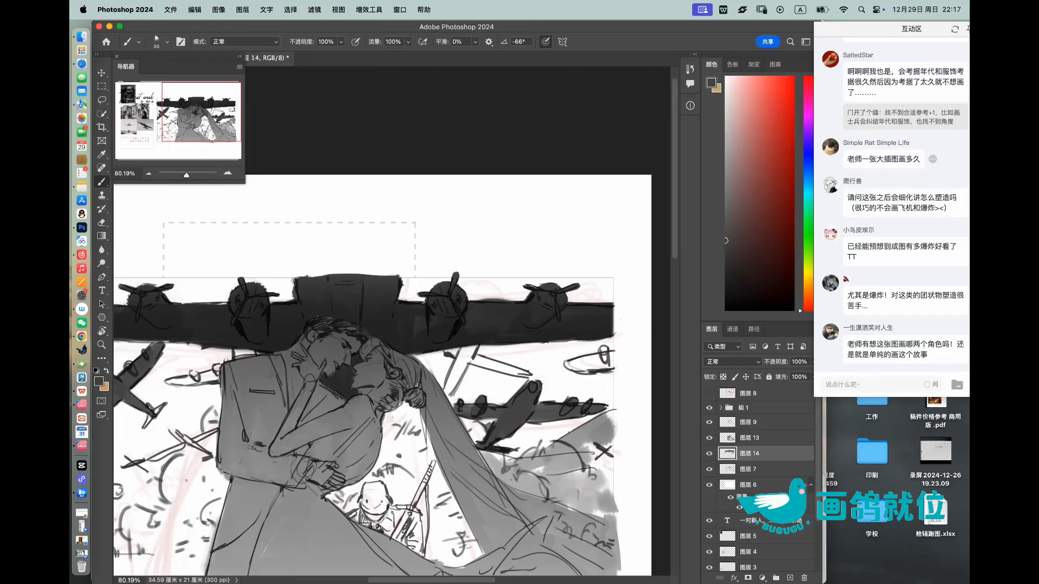
Step: Paint the more distant aircraft beside the bride's veil in a lighter mid grey
scroll(591, 358, down, 3)
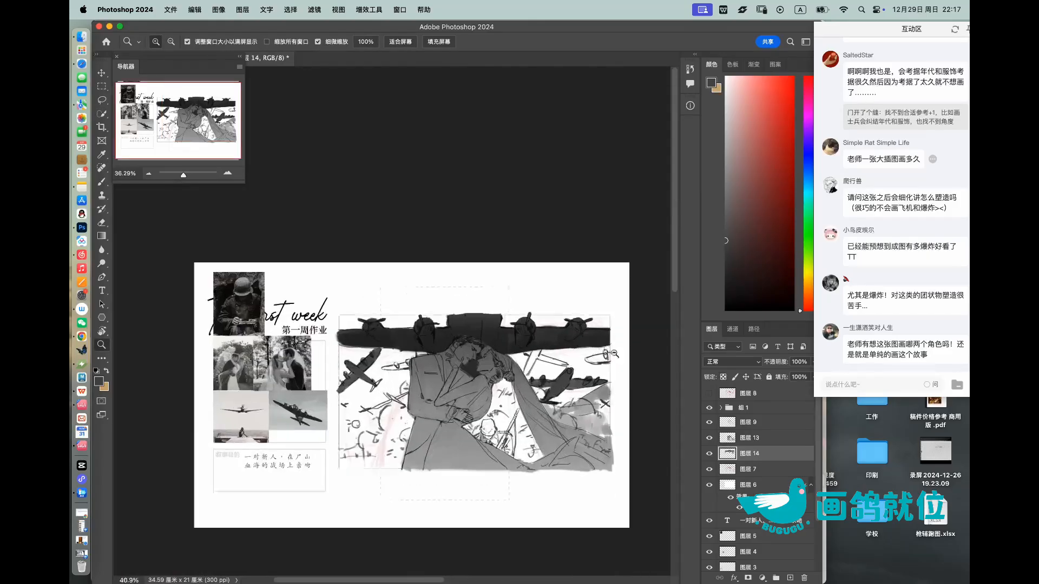
scroll(590, 360, up, 2)
mouse_move(587, 363)
mouse_down()
mouse_move(612, 361)
mouse_move(486, 323)
mouse_up()
key(z)
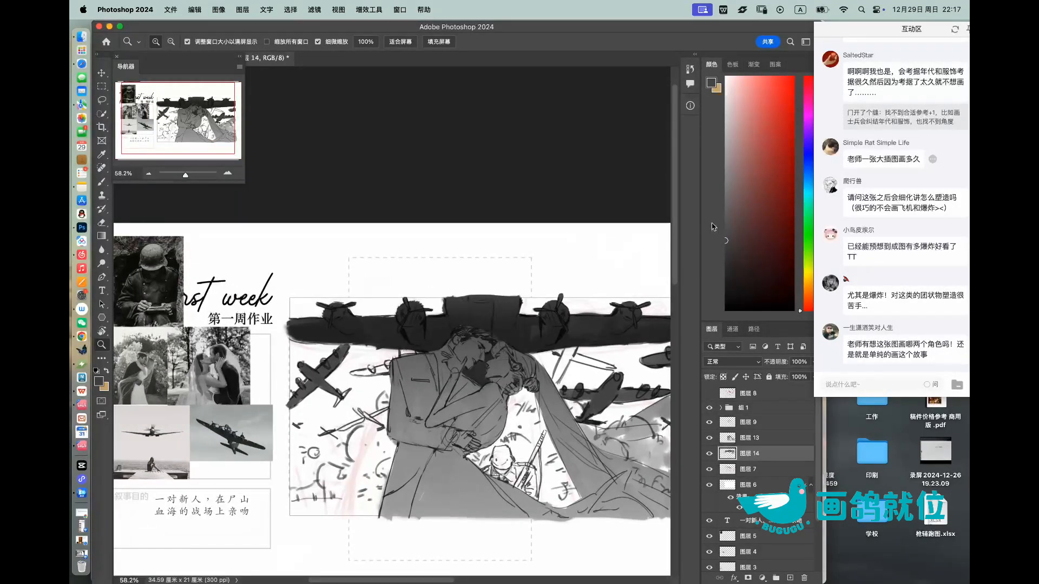
click(726, 192)
key(b)
mouse_move(578, 355)
mouse_down()
mouse_move(600, 364)
mouse_move(570, 349)
mouse_move(562, 373)
mouse_up()
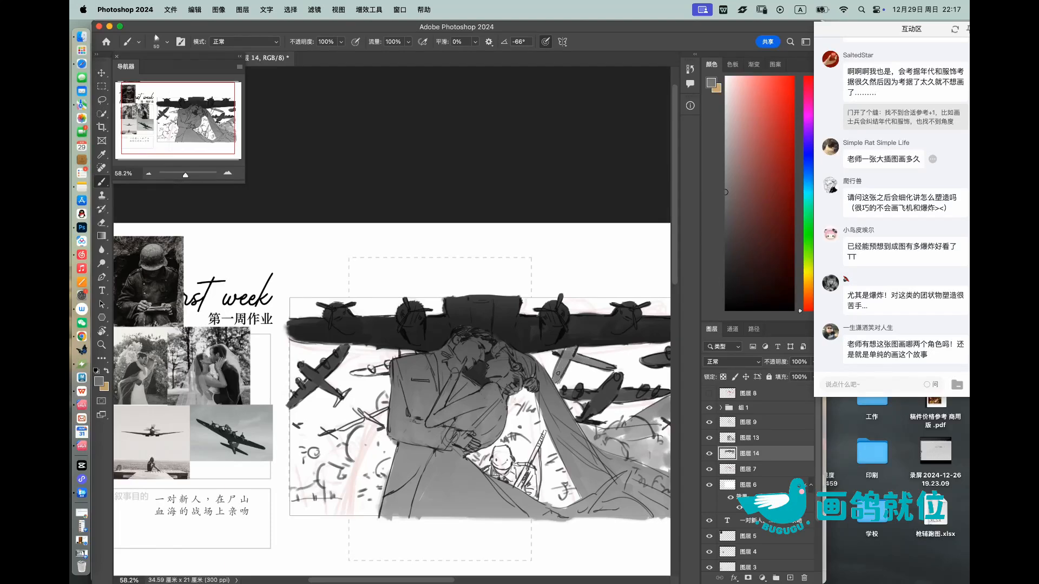
Step: Paint the distant aircraft behind the man's shoulder and elbow in progressively lighter greys
click(726, 203)
drag(373, 369, 385, 371)
alt+click(355, 422)
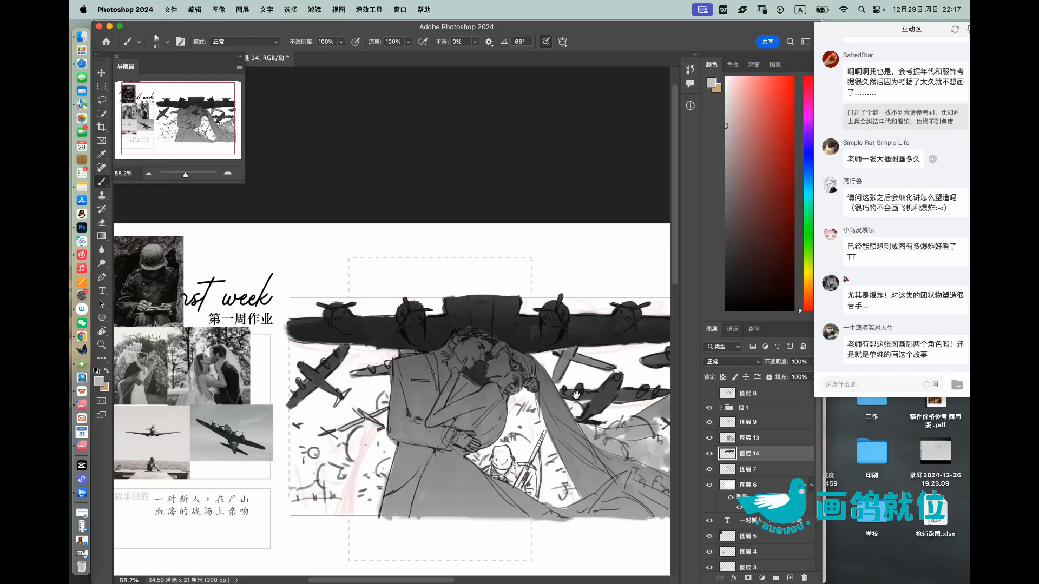
drag(575, 395, 463, 385)
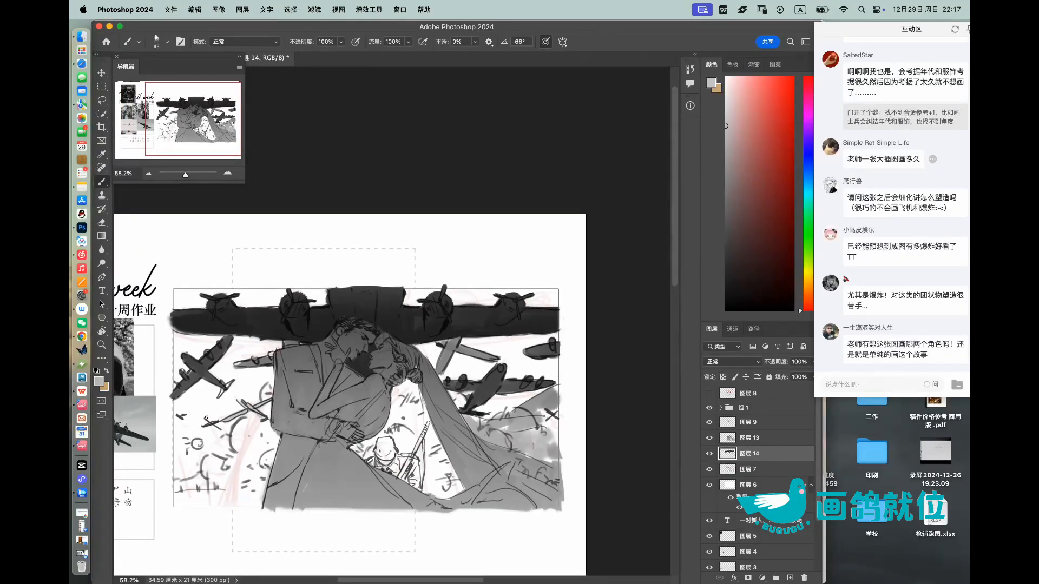
drag(218, 421, 292, 425)
key(z)
drag(554, 385, 549, 359)
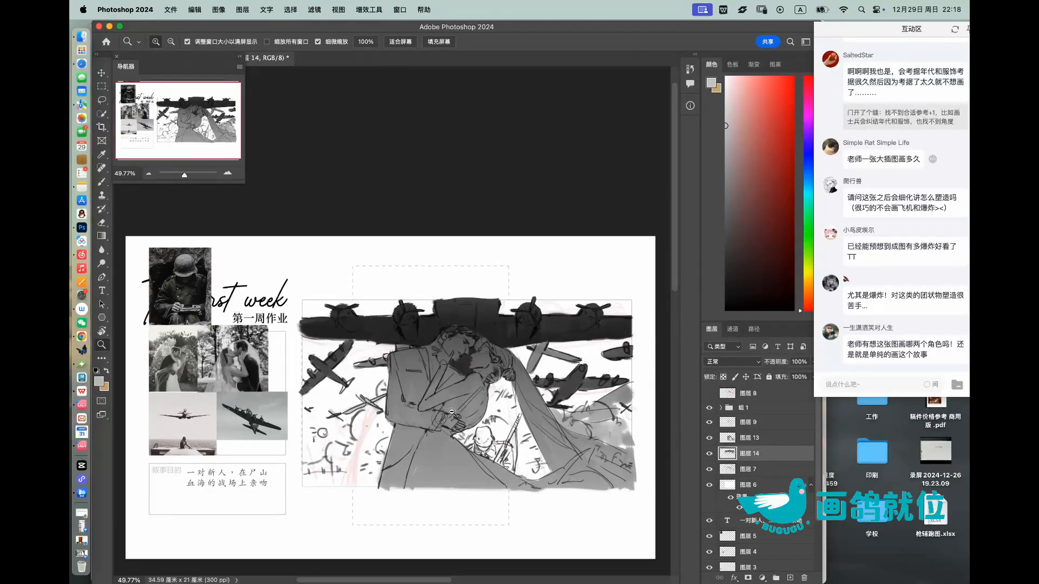
drag(446, 412, 455, 411)
Step: Create a new layer between 图层 14 and 图层 7 and try a large mid-grey stroke on the smoke behind the man
click(774, 472)
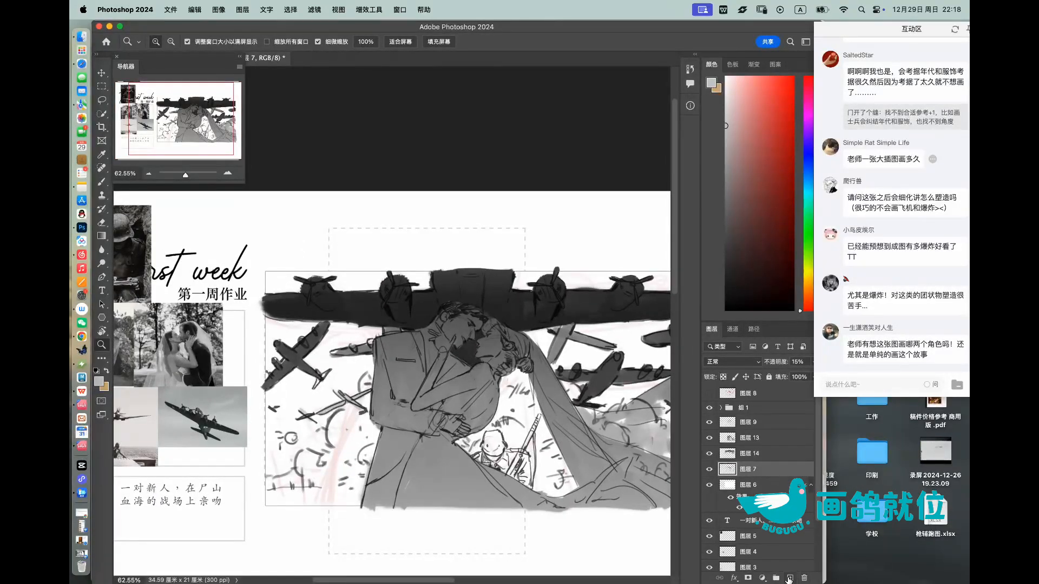
click(789, 578)
drag(544, 415, 552, 395)
key(i)
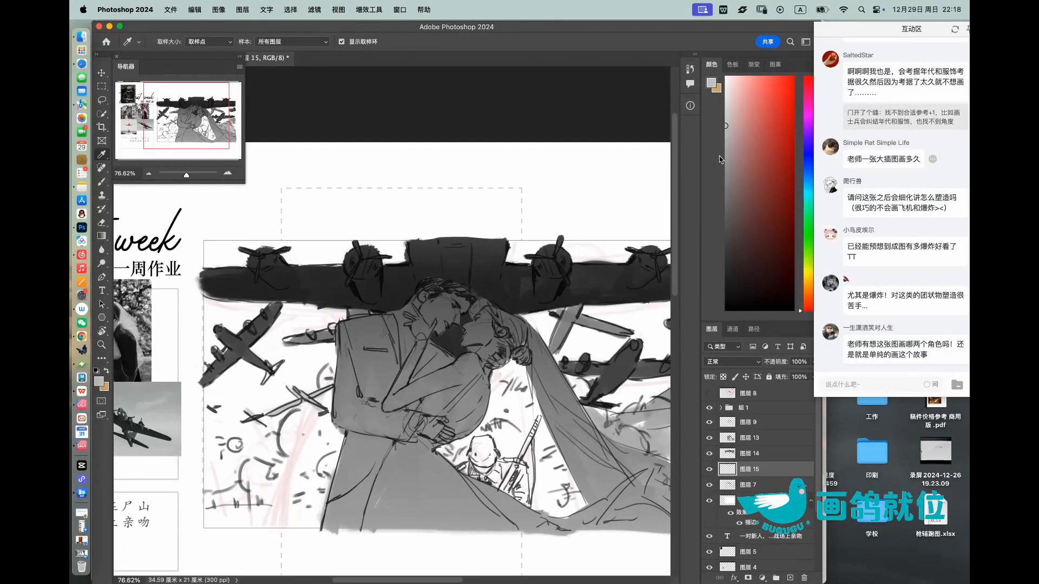
key(b)
key(bracketright)
key(bracketright)
mouse_move(294, 423)
mouse_down()
mouse_move(303, 469)
mouse_move(282, 448)
mouse_up()
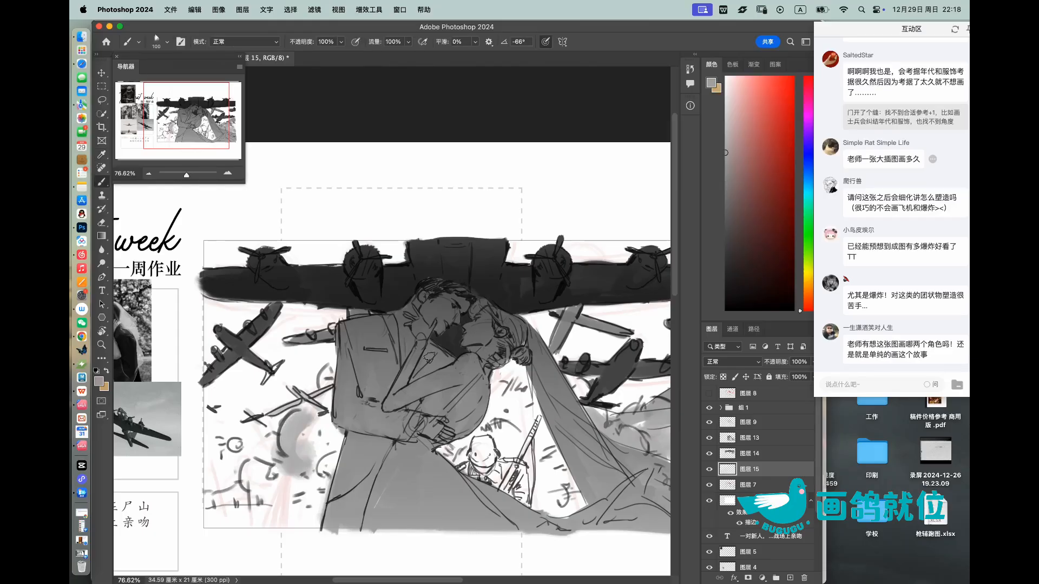
key(super+z)
Step: Paint light grey sky around the small aircraft on the left and above the large aircraft's left wing
mouse_move(218, 350)
mouse_down()
mouse_move(234, 300)
mouse_move(236, 325)
mouse_move(247, 305)
mouse_move(266, 339)
mouse_move(294, 315)
mouse_move(336, 313)
mouse_move(292, 332)
mouse_move(316, 323)
mouse_up()
drag(744, 130, 722, 122)
mouse_move(338, 331)
mouse_down()
mouse_move(308, 318)
mouse_move(264, 351)
mouse_move(267, 363)
mouse_move(277, 358)
mouse_move(316, 315)
mouse_move(342, 311)
mouse_move(288, 377)
mouse_move(303, 345)
mouse_move(298, 389)
mouse_move(329, 362)
mouse_up()
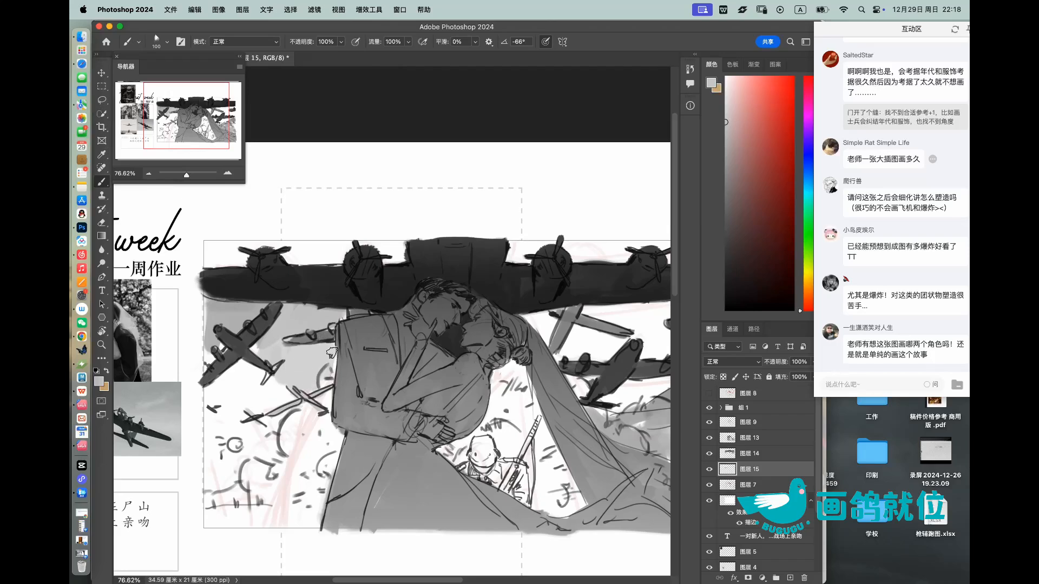
mouse_move(263, 346)
mouse_down()
mouse_move(239, 372)
mouse_move(249, 368)
mouse_move(232, 405)
mouse_move(248, 411)
mouse_move(277, 384)
mouse_move(291, 391)
mouse_move(218, 374)
mouse_move(213, 343)
mouse_move(207, 493)
mouse_move(289, 387)
mouse_up()
mouse_move(214, 261)
mouse_down()
mouse_move(209, 246)
mouse_move(240, 259)
mouse_move(255, 244)
mouse_move(338, 257)
mouse_move(303, 261)
mouse_up()
drag(374, 245, 402, 254)
Step: Extend the light grey sky above the large aircraft's right wing and around the bombers beside the veil
drag(538, 246, 442, 270)
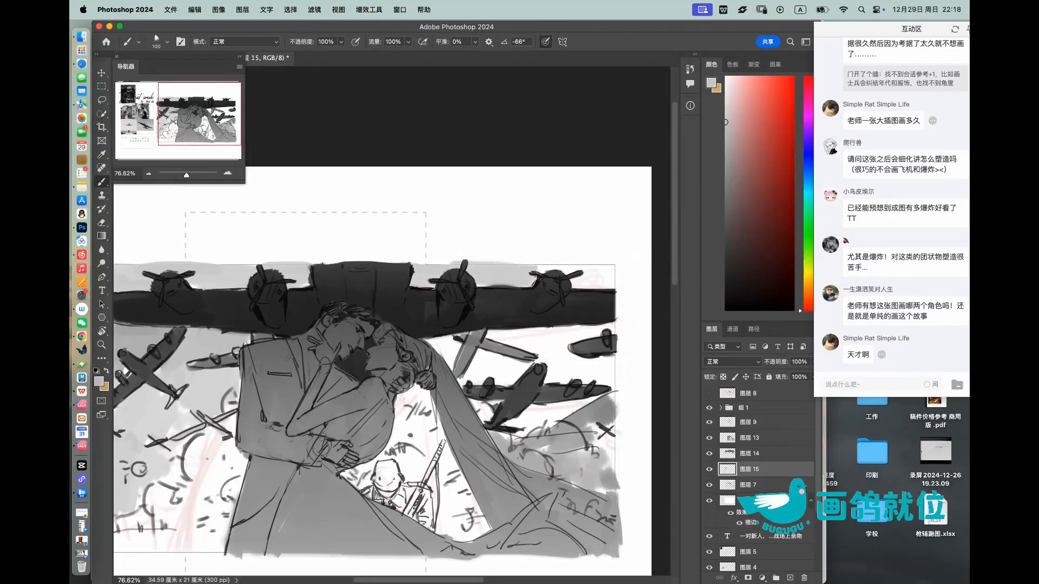
mouse_move(541, 273)
mouse_down()
mouse_move(608, 270)
mouse_move(575, 274)
mouse_move(589, 280)
mouse_up()
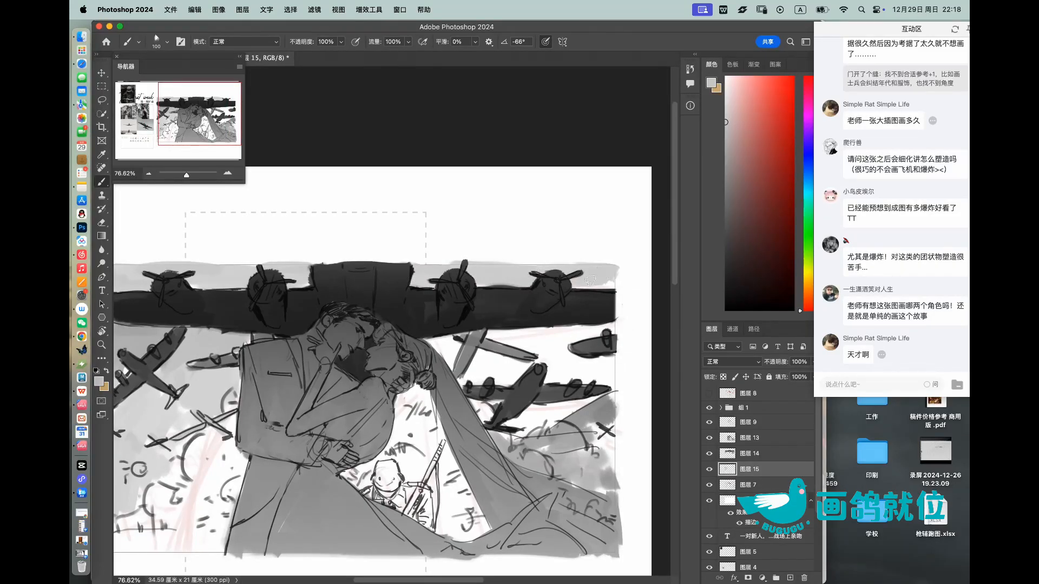
mouse_move(571, 328)
mouse_down()
mouse_move(568, 349)
mouse_move(490, 334)
mouse_move(514, 369)
mouse_move(476, 379)
mouse_move(445, 348)
mouse_up()
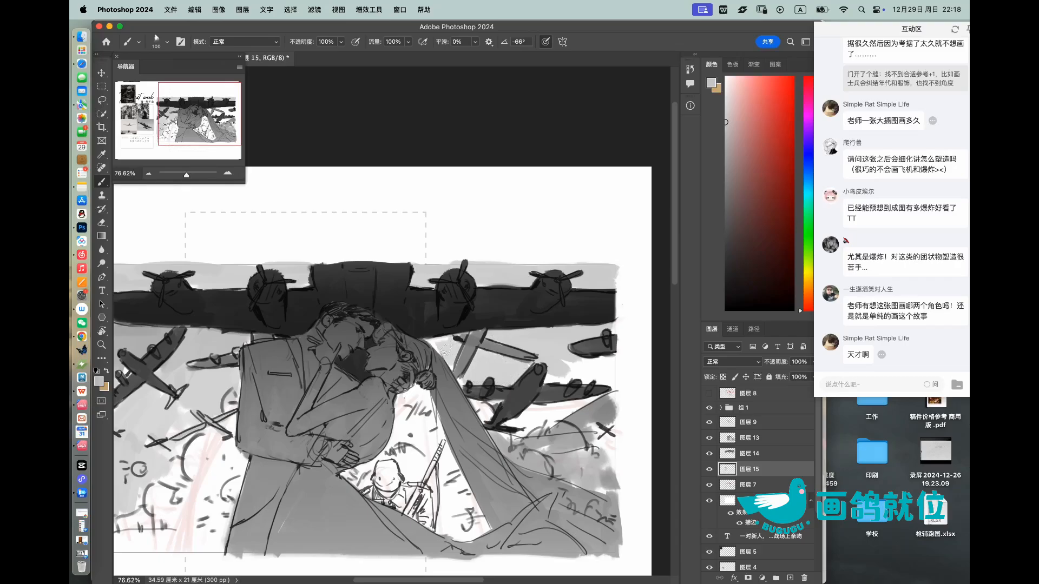
mouse_move(524, 401)
mouse_down()
mouse_move(554, 414)
mouse_move(512, 433)
mouse_up()
key(z)
drag(547, 351, 406, 354)
Step: Paint the soldier and his rifle between the couple and the veil, going from mid grey to dark grey with a smaller brush
drag(469, 357, 721, 200)
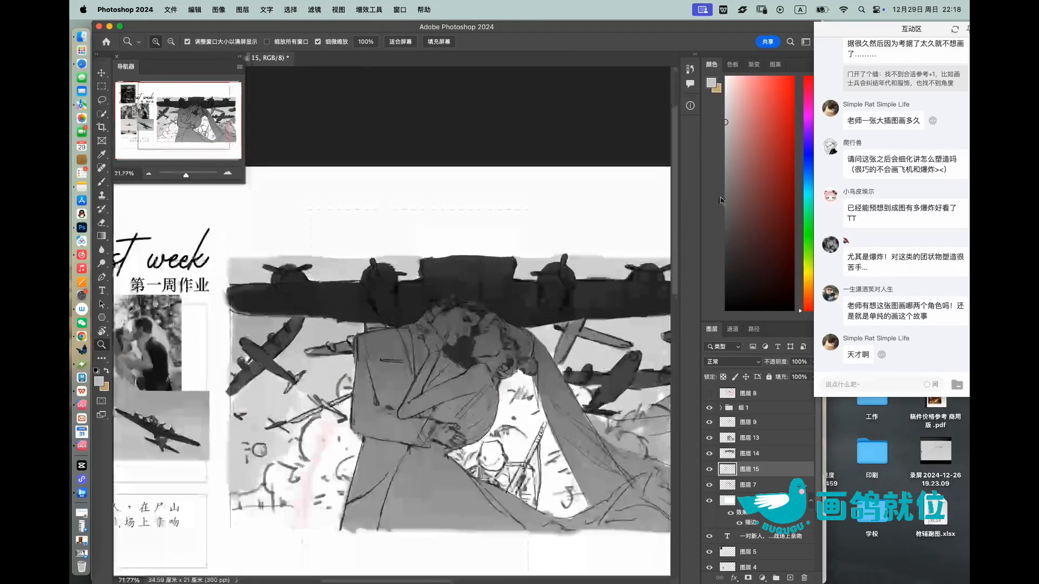
click(725, 166)
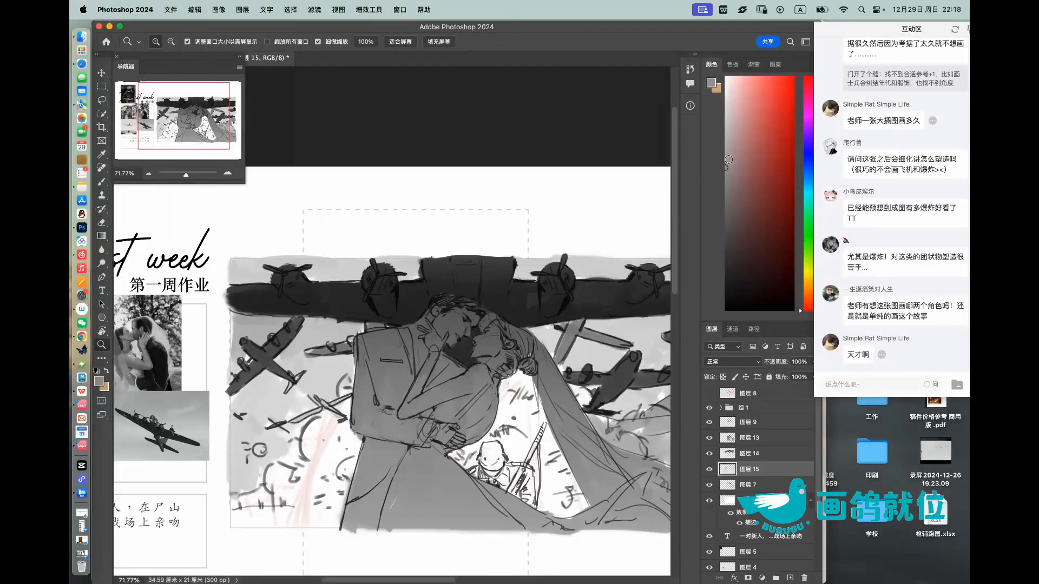
key(b)
mouse_move(487, 461)
mouse_down()
mouse_move(512, 454)
mouse_move(484, 459)
mouse_move(511, 313)
mouse_move(594, 328)
mouse_move(513, 439)
mouse_move(486, 457)
mouse_move(495, 450)
mouse_move(517, 479)
mouse_move(517, 470)
mouse_move(501, 479)
mouse_move(524, 500)
mouse_move(529, 478)
mouse_move(507, 463)
mouse_move(534, 458)
mouse_move(545, 422)
mouse_up()
click(726, 215)
click(727, 226)
key([)
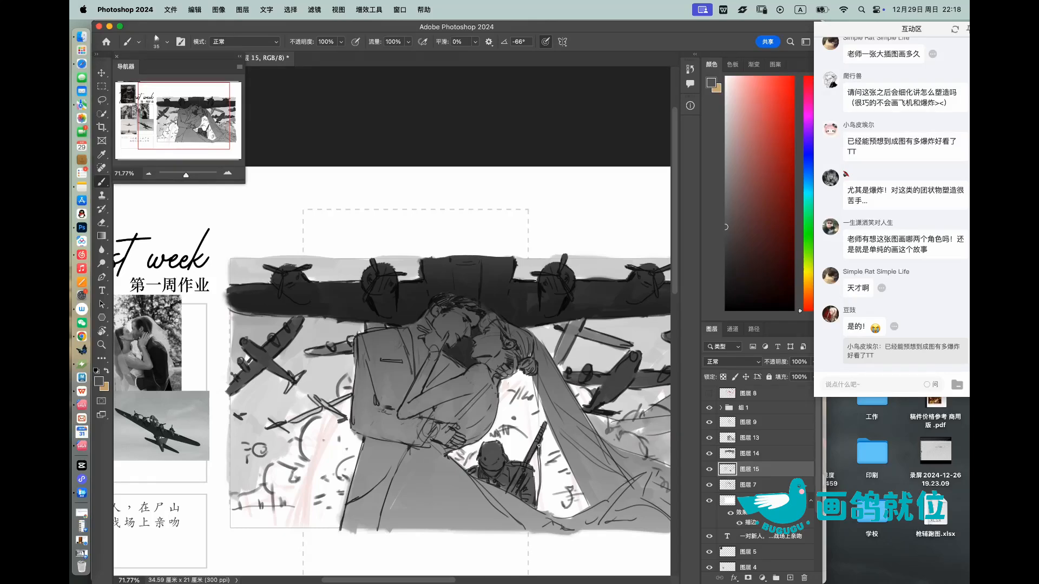
Step: Dab mid-grey smoke and ground texture around the soldier and across the battlefield left of the man
click(726, 188)
mouse_move(504, 430)
mouse_down()
mouse_move(528, 438)
mouse_move(511, 445)
mouse_move(519, 454)
mouse_move(563, 475)
mouse_move(549, 488)
mouse_move(565, 492)
mouse_move(546, 509)
mouse_up()
drag(550, 441, 554, 448)
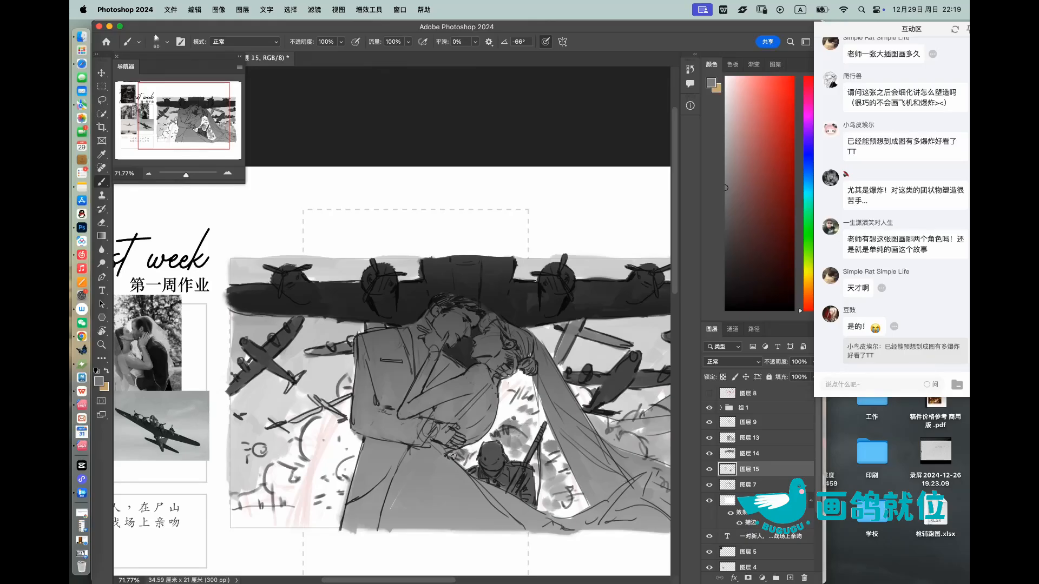
mouse_move(346, 478)
mouse_down()
mouse_move(326, 504)
mouse_move(338, 527)
mouse_move(314, 515)
mouse_move(295, 528)
mouse_move(317, 507)
mouse_move(337, 455)
mouse_move(326, 457)
mouse_move(356, 442)
mouse_move(337, 437)
mouse_move(273, 522)
mouse_up()
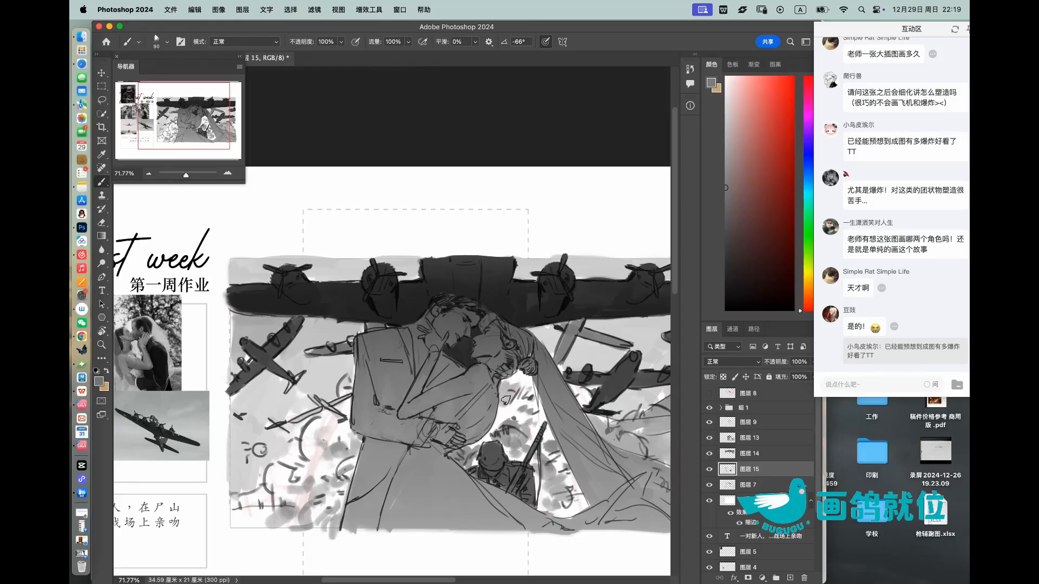
Step: Create a new layer directly above the group 组 1
key(z)
mouse_move(575, 386)
mouse_down()
mouse_move(476, 386)
mouse_move(487, 389)
mouse_move(471, 381)
mouse_up()
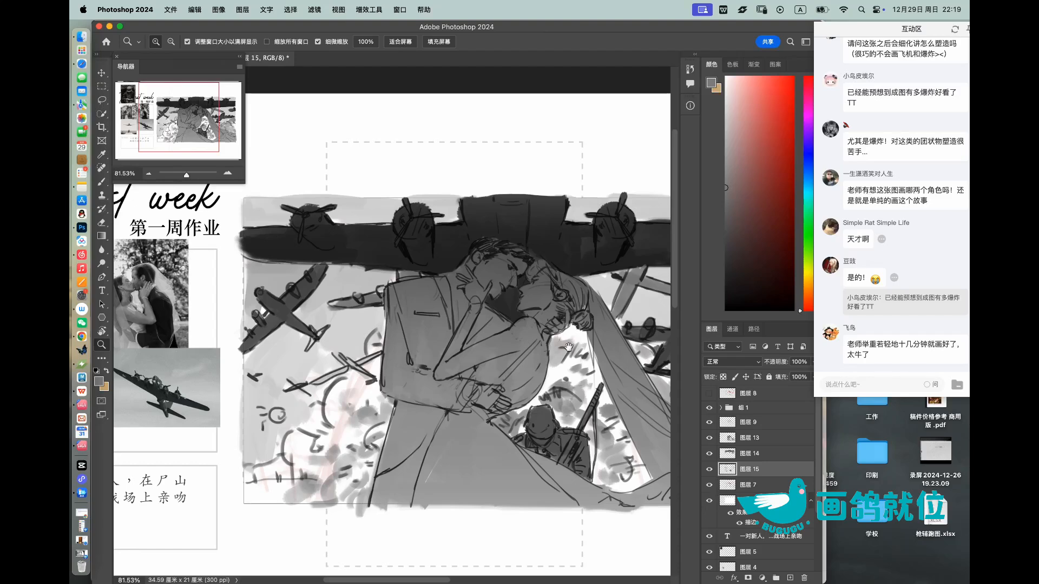
drag(567, 355, 502, 387)
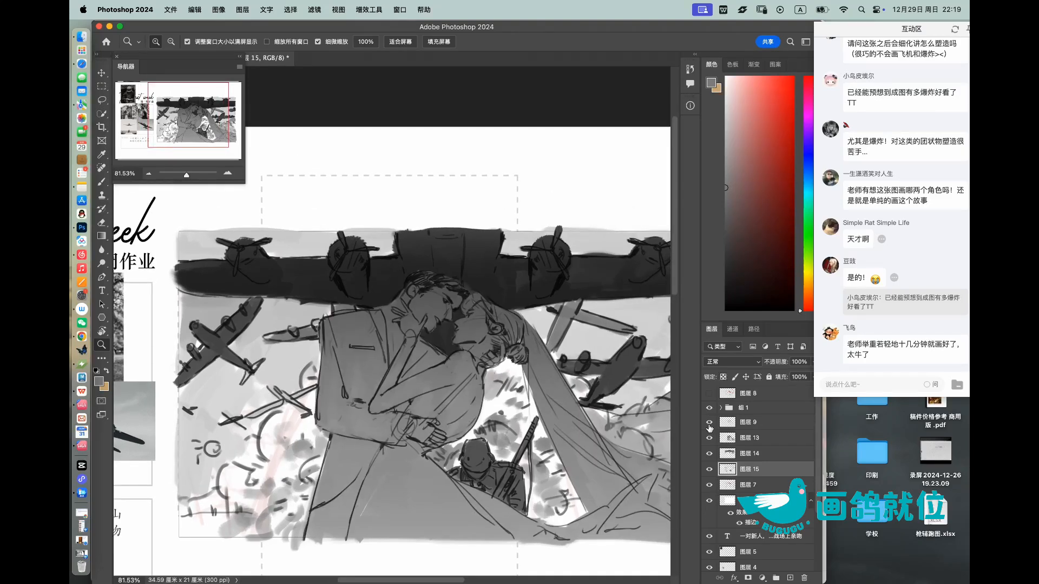
click(752, 413)
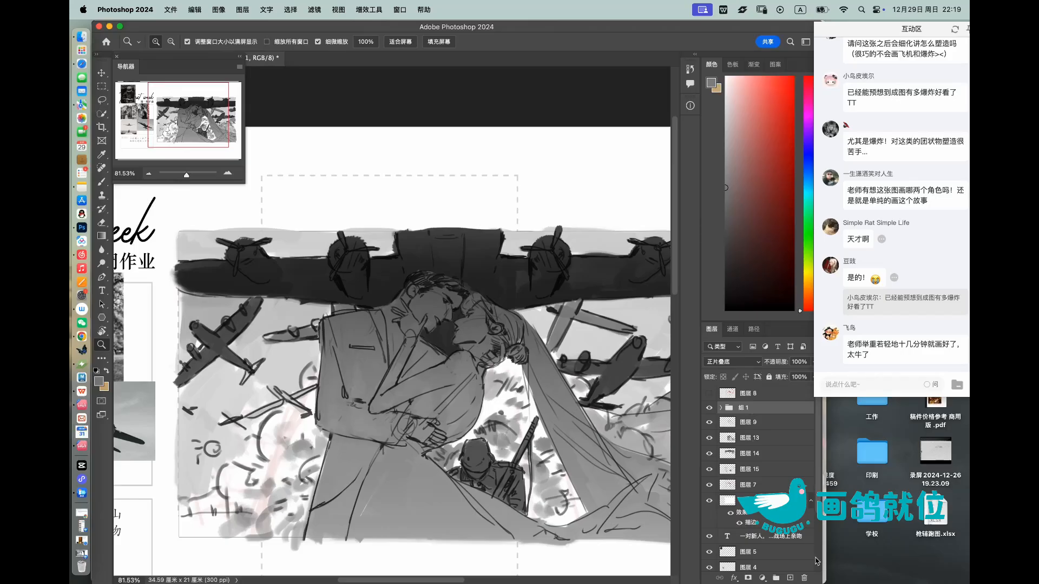
click(789, 578)
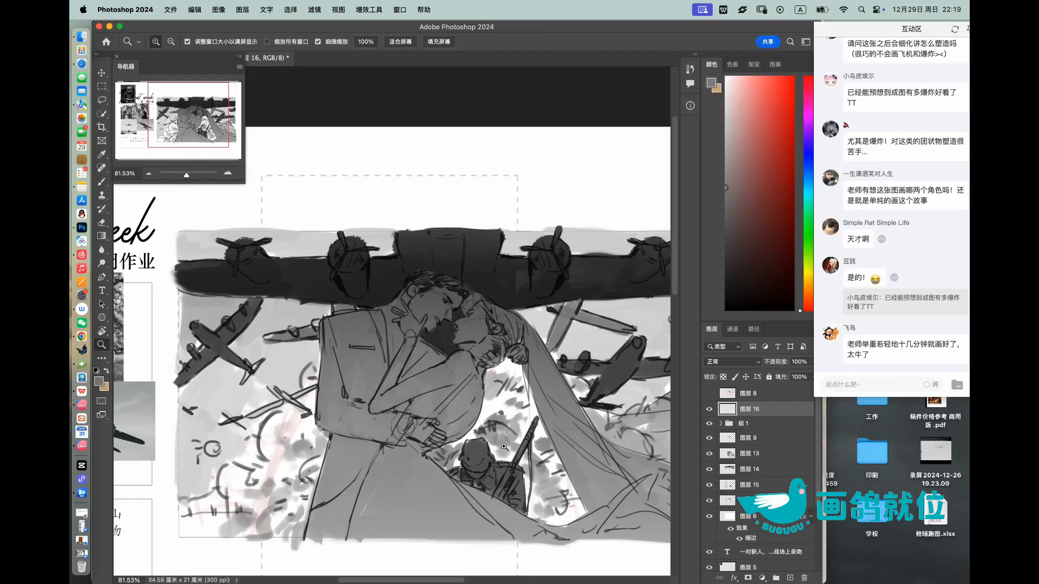
Step: Draw thin white rim-light strokes along the bride's forehead, veil edge, ear and hair bun with a small brush
click(500, 310)
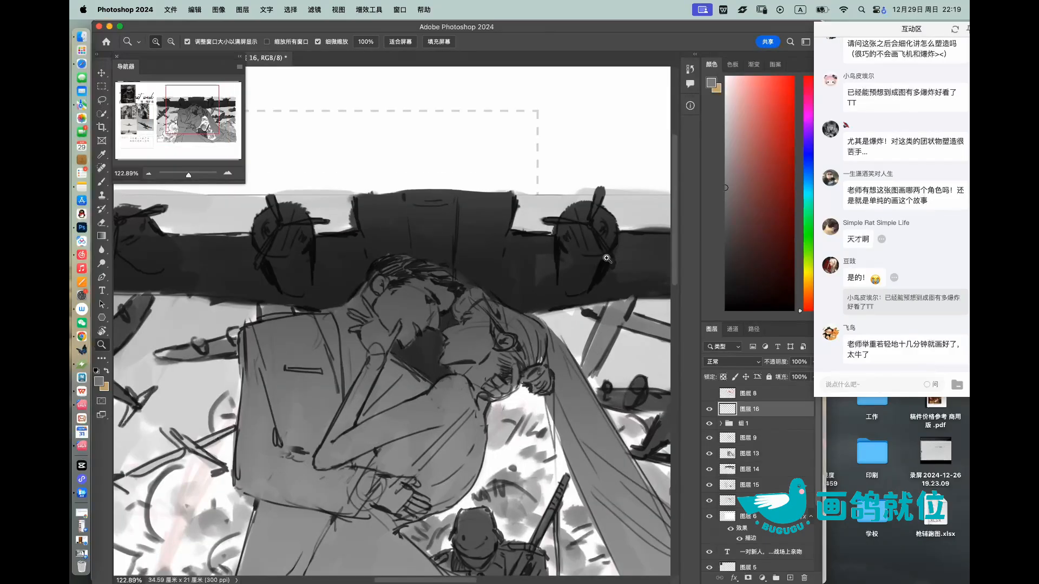
drag(751, 157, 691, 30)
drag(485, 282, 504, 277)
key(b)
key(bracketleft)
key(bracketleft)
key(bracketleft)
key(bracketleft)
key(bracketleft)
key(bracketleft)
key(bracketleft)
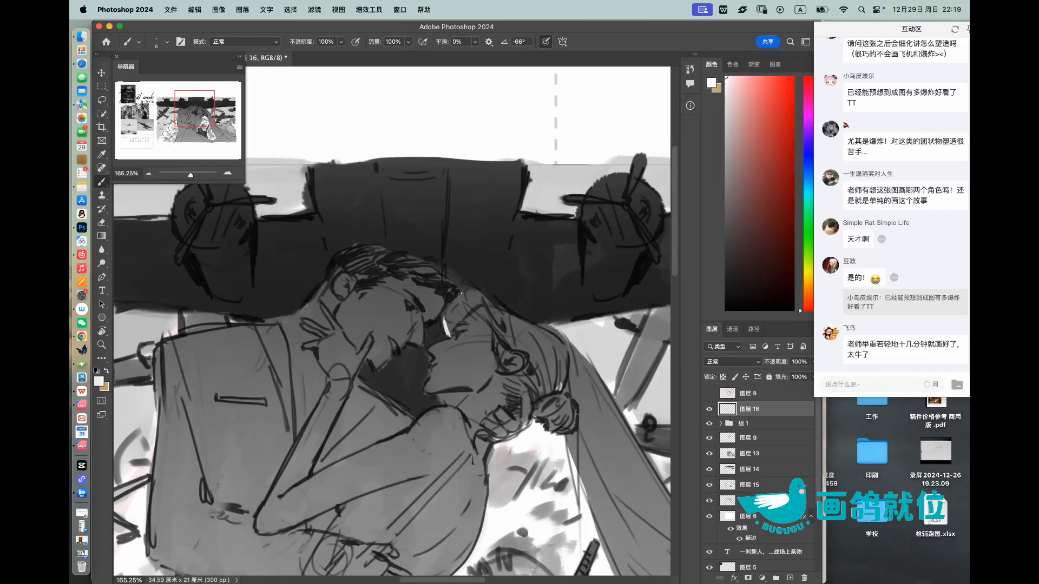
drag(489, 297, 494, 305)
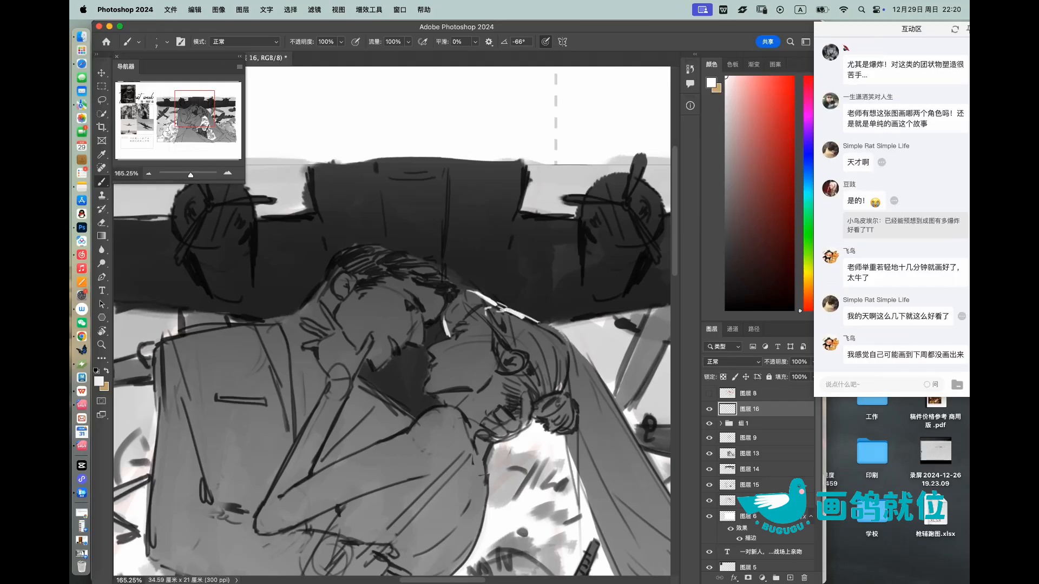
drag(479, 303, 496, 337)
drag(505, 332, 517, 344)
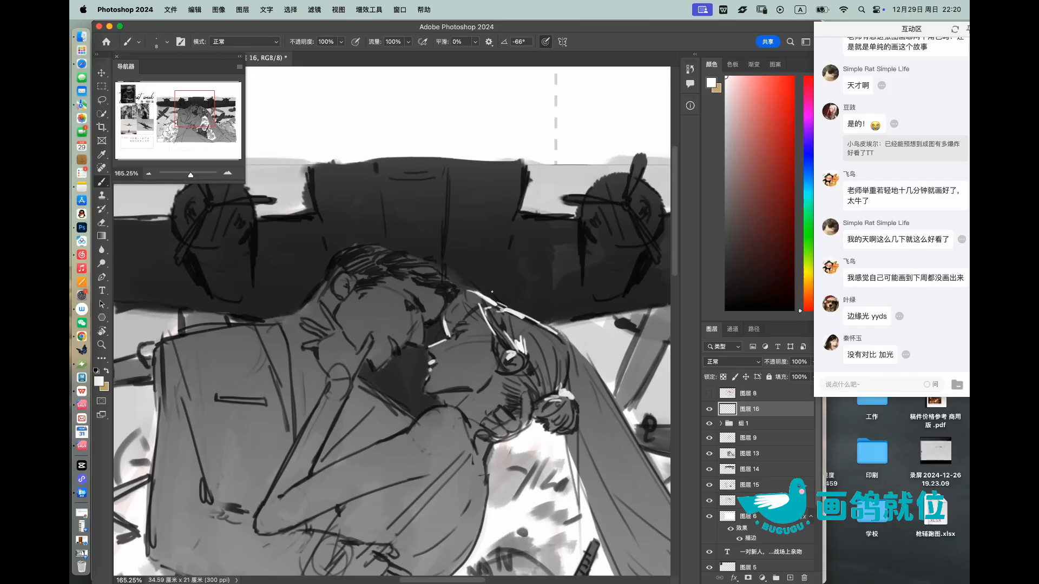
Step: Undo the last two highlight strokes, rotate the canvas view, and erase excess white along the bride's hair near the ear
key(super+z)
key(super+z)
key(super+space)
mouse_move(495, 302)
mouse_down()
mouse_move(451, 303)
mouse_move(498, 321)
mouse_move(500, 283)
mouse_up()
key(r)
key(e)
drag(495, 327, 511, 348)
key(b)
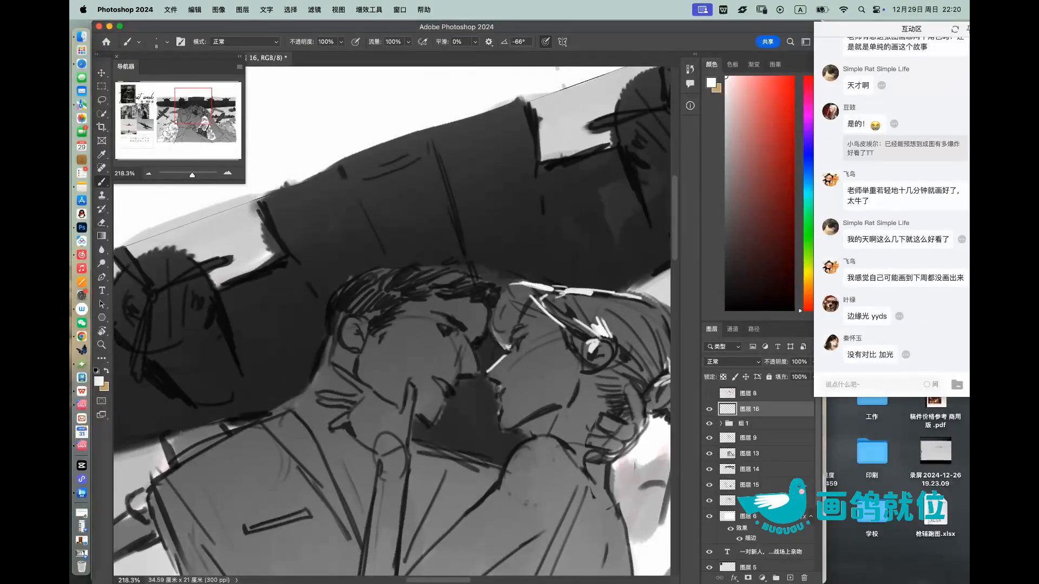
Step: Paint white rim light along the bride's shoulder and forearms and add small highlights to the back of the hand
key(super+space)
mouse_move(538, 293)
mouse_down()
mouse_move(503, 292)
mouse_move(546, 297)
mouse_up()
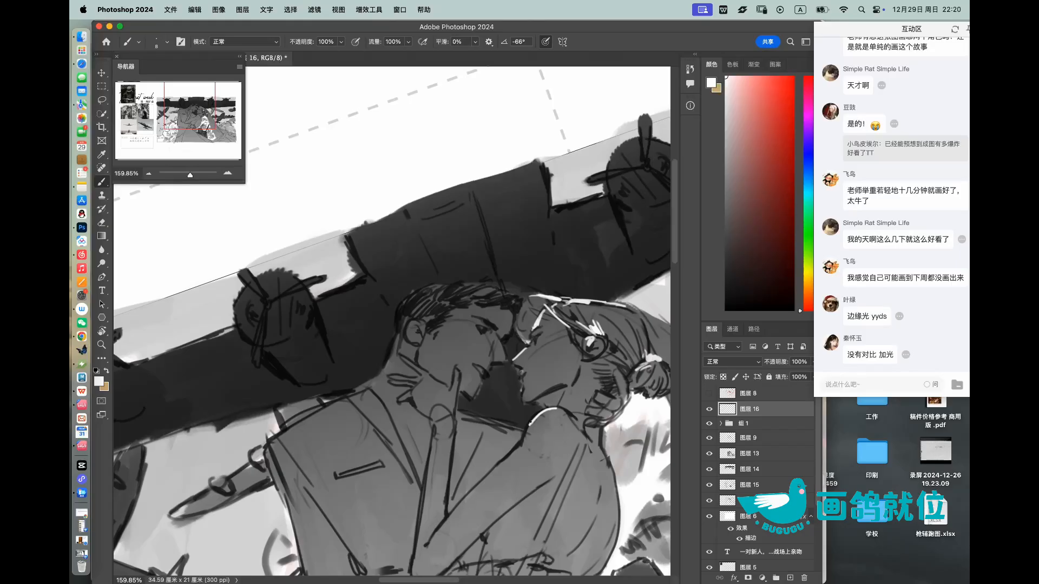
mouse_move(520, 446)
mouse_down()
mouse_move(452, 514)
mouse_move(465, 508)
mouse_up()
key(e)
drag(490, 474, 440, 529)
drag(454, 411, 446, 481)
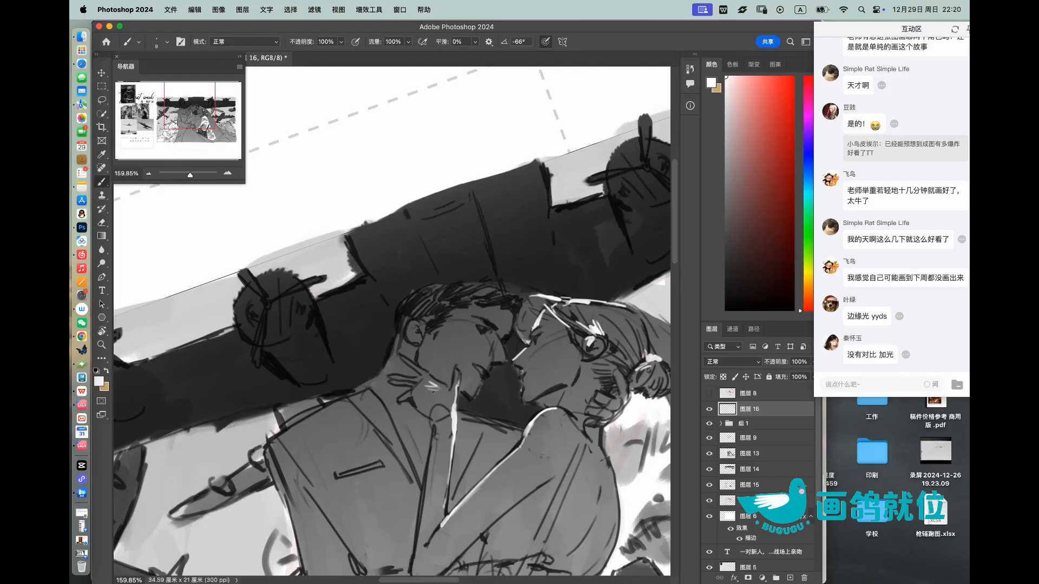
scroll(432, 389, up, 3)
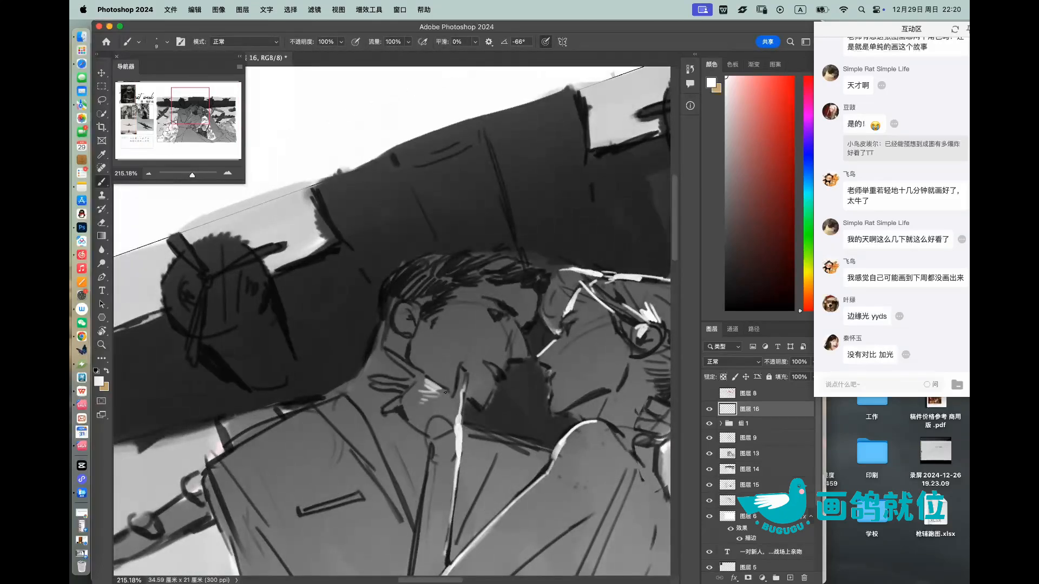
scroll(445, 391, down, 4)
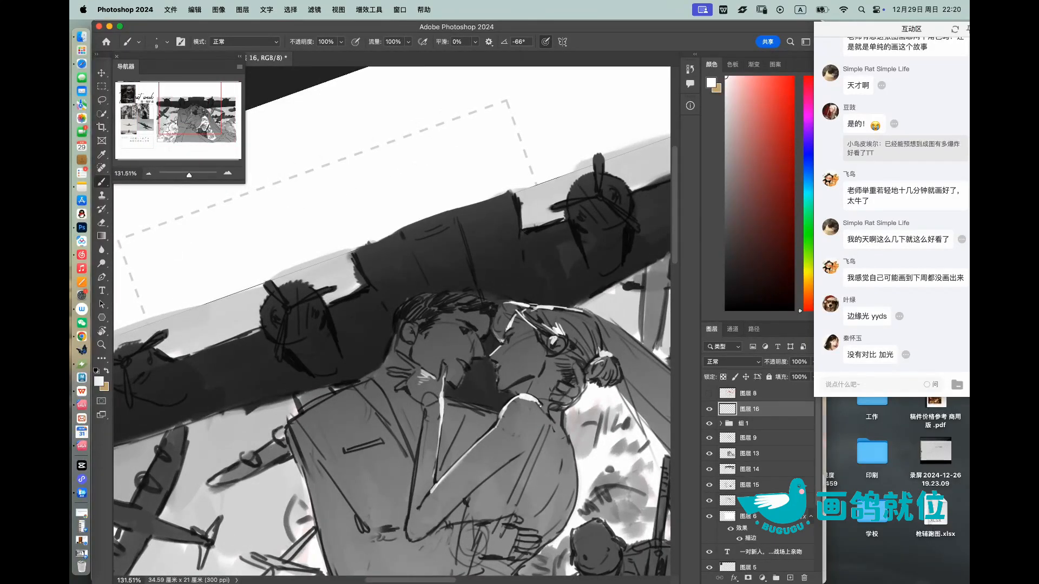
Step: Paint white rim-light strokes down the bride's back and around the side of the dress at the waist
key(z)
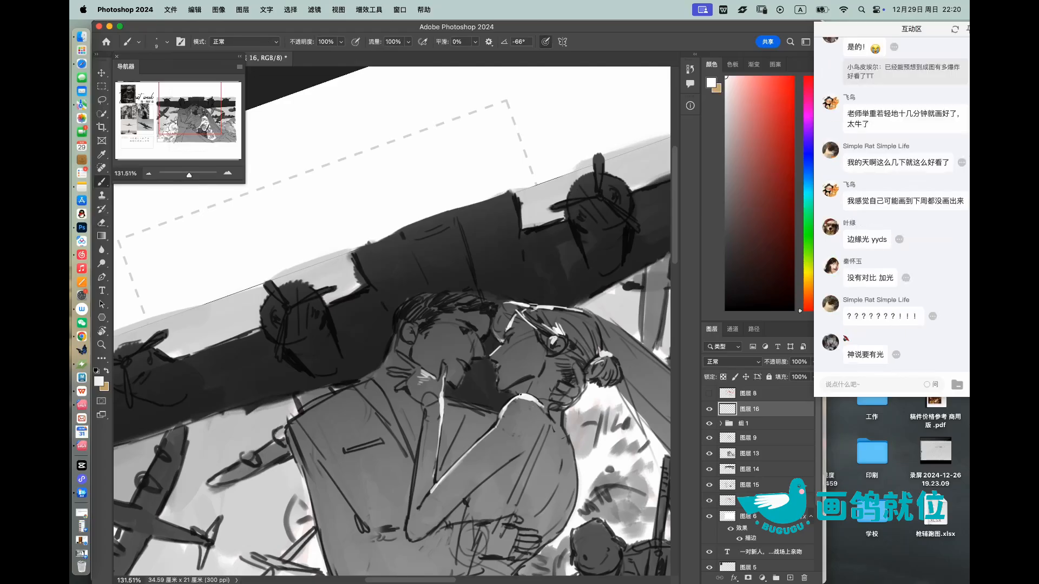
scroll(517, 383, down, 1)
scroll(517, 383, up, 2)
key(b)
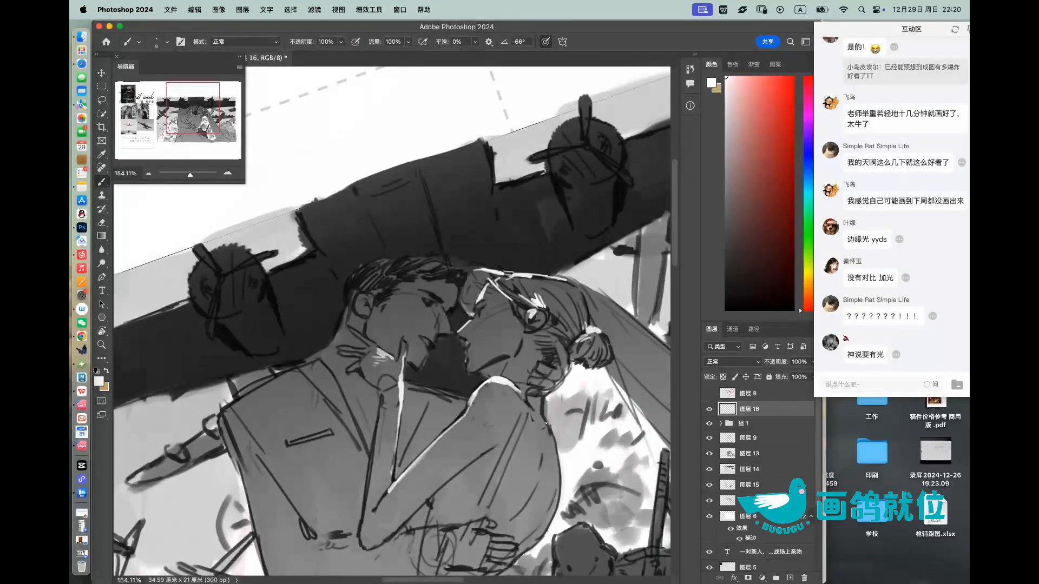
mouse_move(539, 417)
mouse_down()
mouse_move(545, 419)
mouse_move(557, 502)
mouse_move(519, 544)
mouse_up()
drag(550, 507, 517, 543)
drag(560, 473, 539, 530)
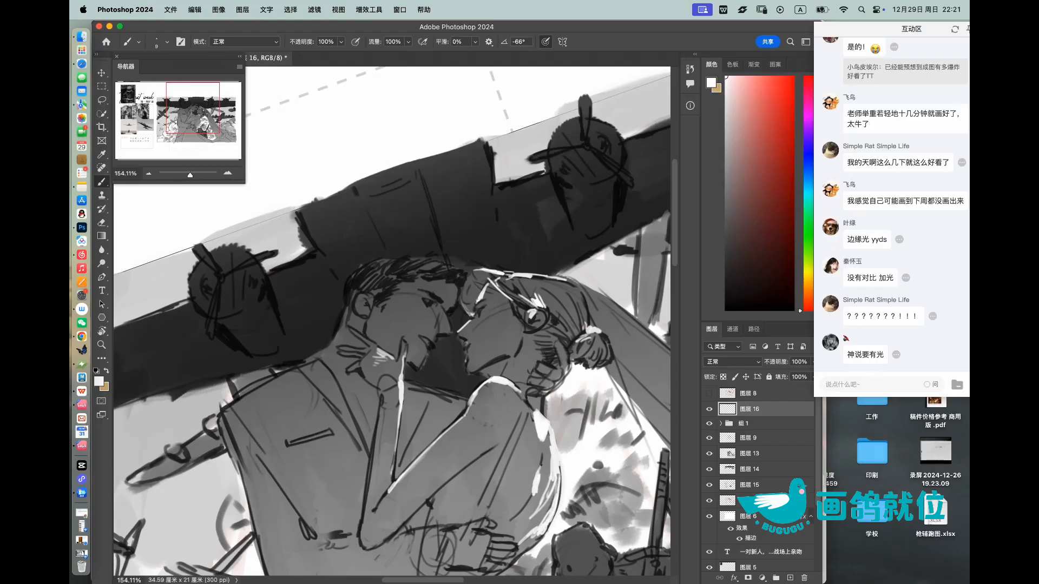
drag(526, 514, 520, 526)
Step: Draw a thin white highlight along the man's far shoulder line between the bride's forearm and shoulder
key(z)
mouse_move(561, 381)
mouse_down()
mouse_move(544, 399)
mouse_move(563, 379)
mouse_up()
key(r)
drag(489, 341, 486, 359)
key(z)
drag(483, 408, 496, 405)
key(b)
mouse_move(426, 360)
mouse_down()
mouse_move(473, 382)
mouse_move(442, 367)
mouse_move(484, 369)
mouse_up()
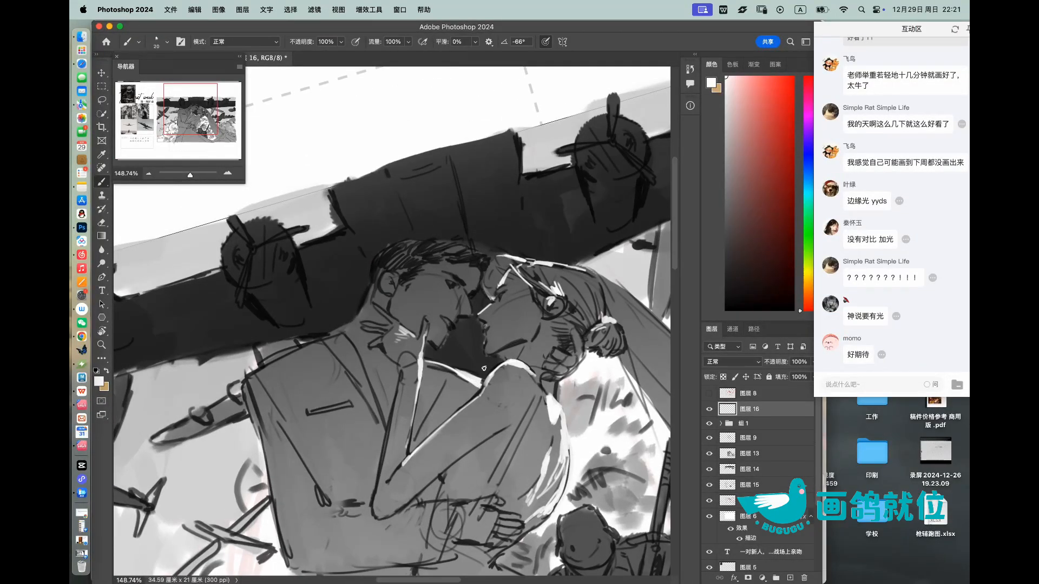
Step: With a smaller brush, draw white rim light along the man's near shoulder, ear and top of the hair
key(bracketleft)
mouse_move(252, 378)
mouse_down()
mouse_move(246, 387)
mouse_move(355, 322)
mouse_up()
key(bracketleft)
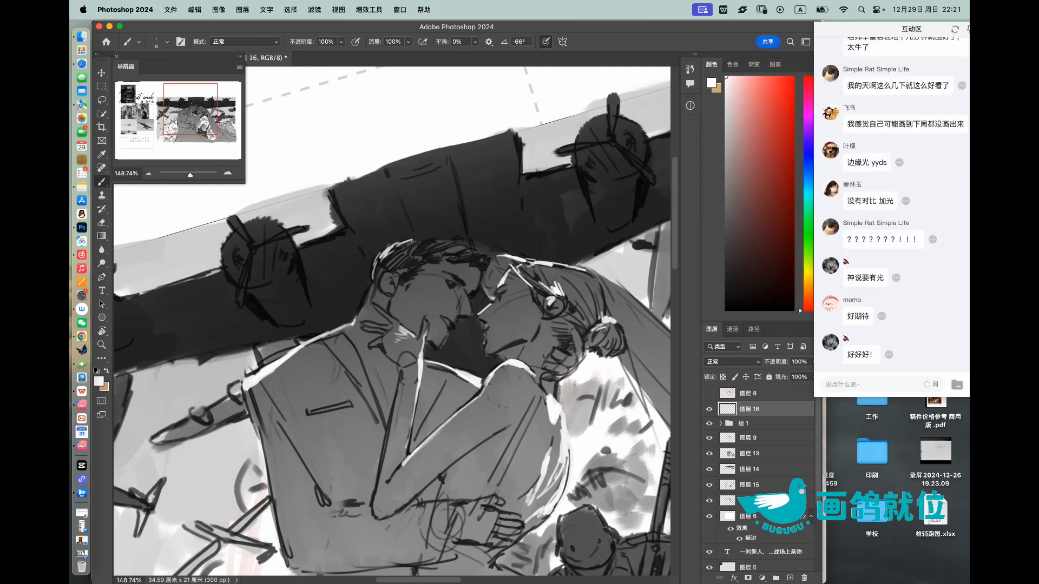
mouse_move(434, 240)
mouse_down()
mouse_move(472, 245)
mouse_move(483, 235)
mouse_move(449, 218)
mouse_move(516, 243)
mouse_move(497, 244)
mouse_move(503, 207)
mouse_move(528, 232)
mouse_move(492, 245)
mouse_up()
key(r)
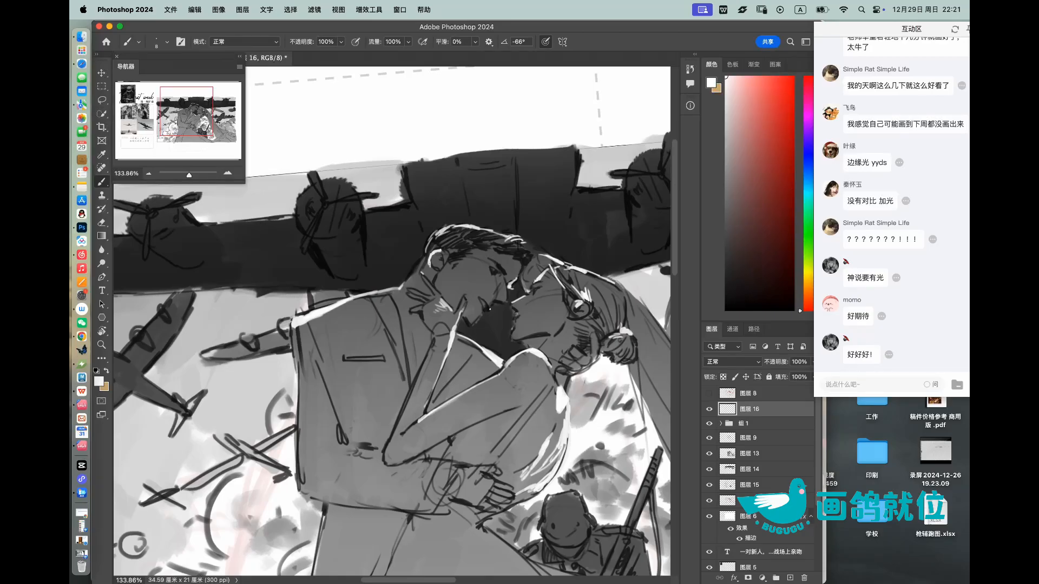
mouse_move(532, 283)
mouse_down()
mouse_move(501, 286)
mouse_move(574, 270)
mouse_up()
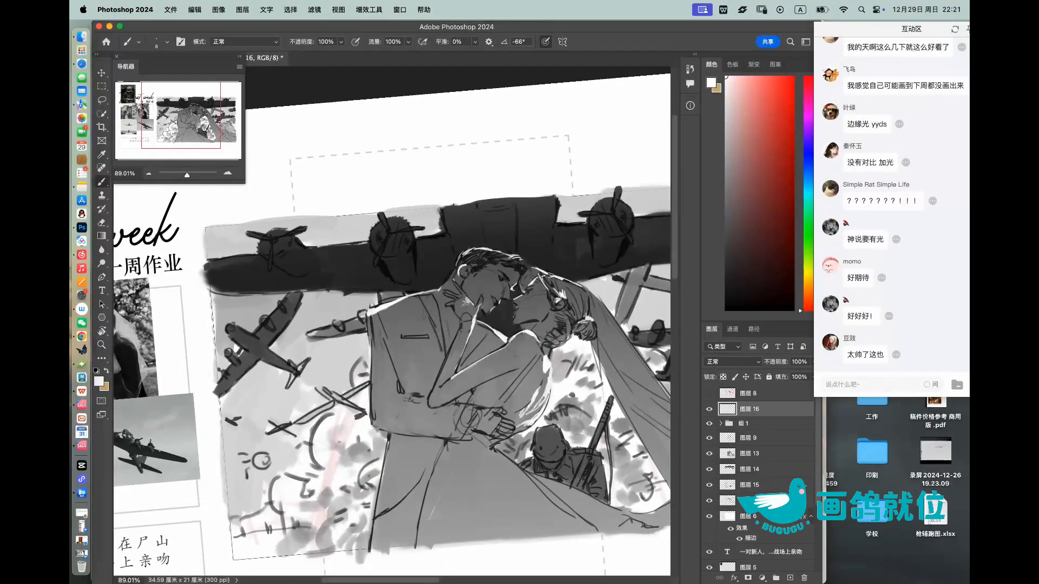
Step: Add white rim light down the back edge of the man's jacket and compare the picture with 图层 16 hidden and shown
drag(370, 381, 372, 413)
drag(463, 304, 438, 305)
mouse_move(513, 329)
mouse_down()
mouse_move(542, 330)
mouse_move(510, 342)
mouse_up()
drag(511, 344, 511, 348)
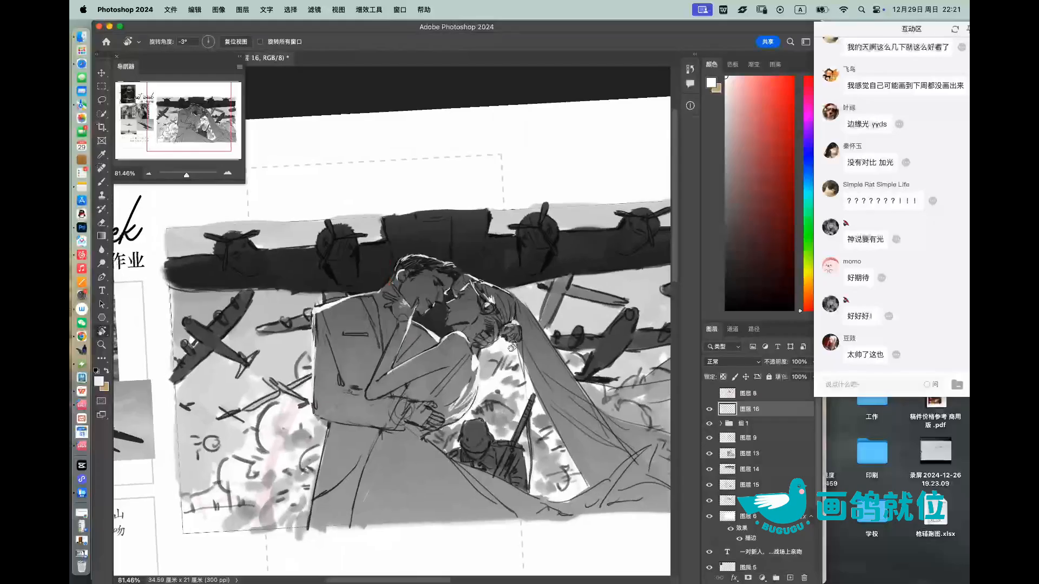
click(709, 409)
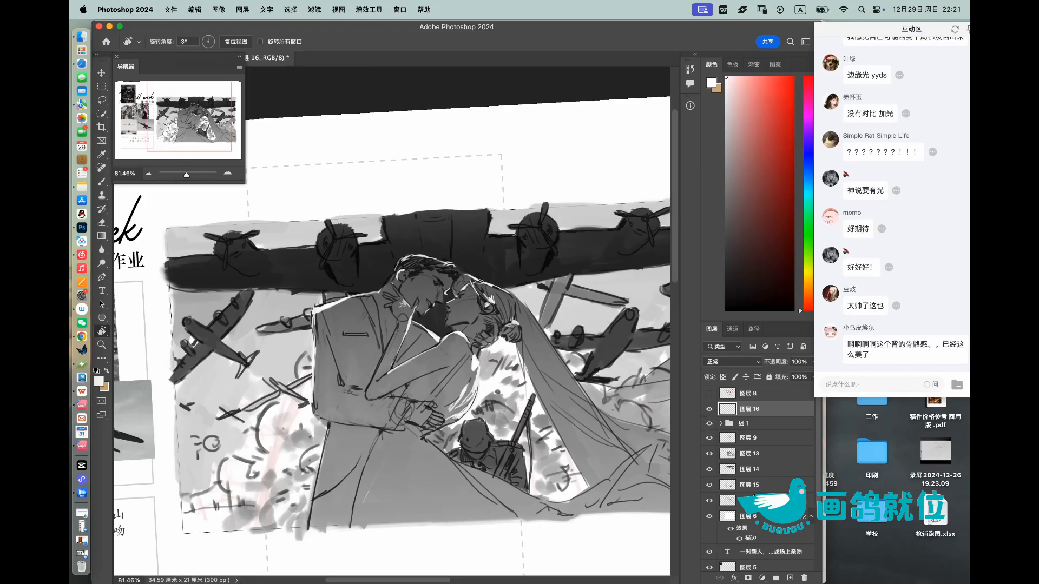
Step: Flip the whole canvas horizontally and reset the view rotation so the draft sits straight
click(219, 9)
mouse_move(277, 115)
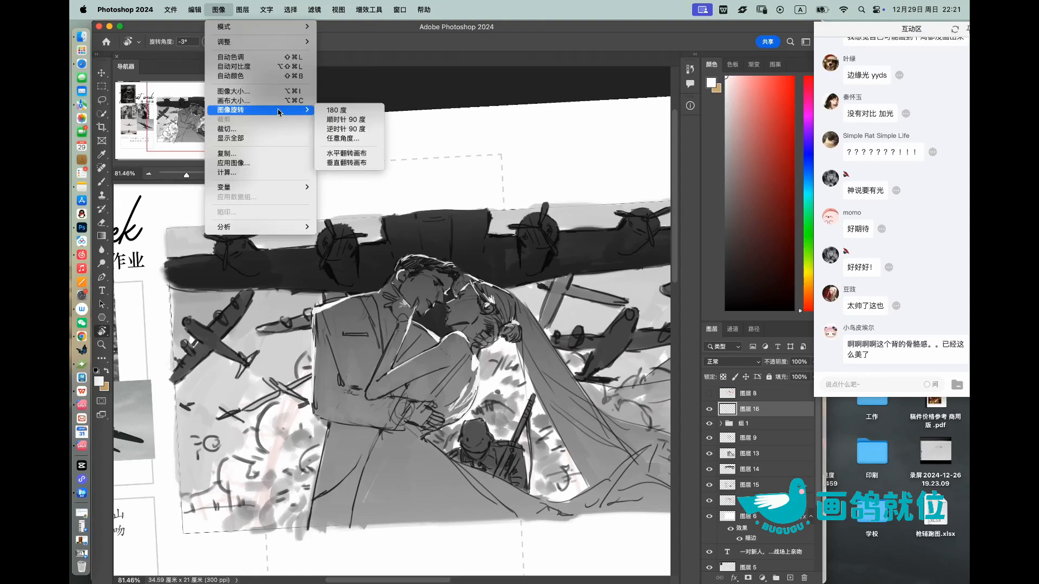
click(351, 151)
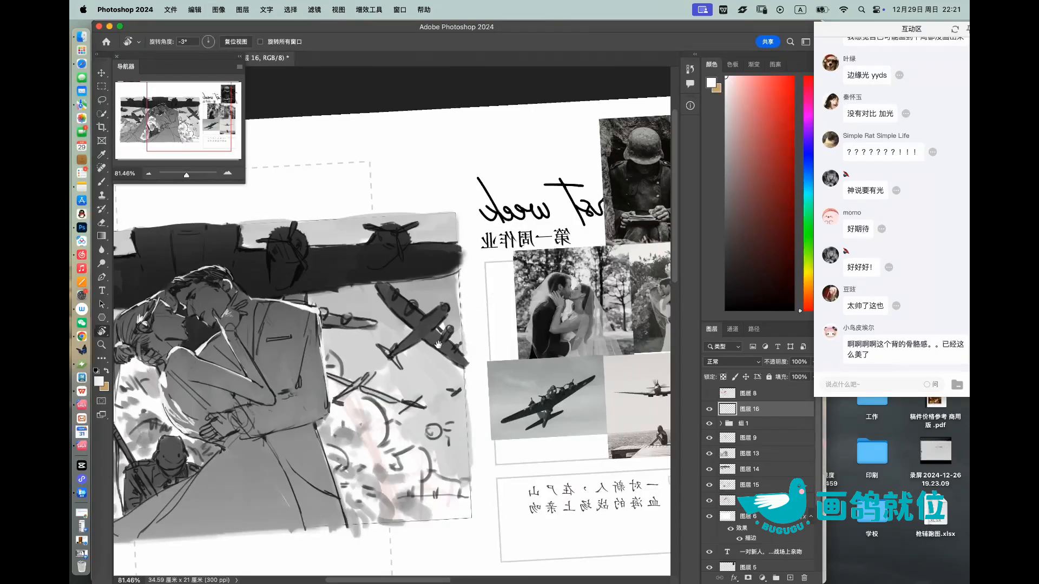
drag(438, 344, 610, 322)
key(Escape)
key(z)
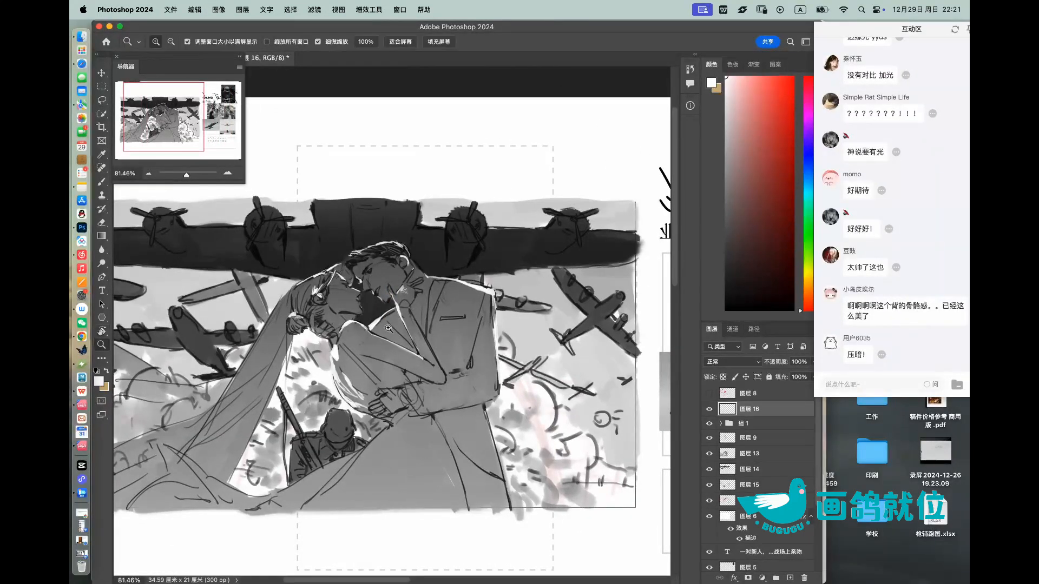
drag(384, 319, 388, 319)
key(b)
Step: Create a new layer directly above 图层 16 and choose a very dark grey painting colour
click(790, 577)
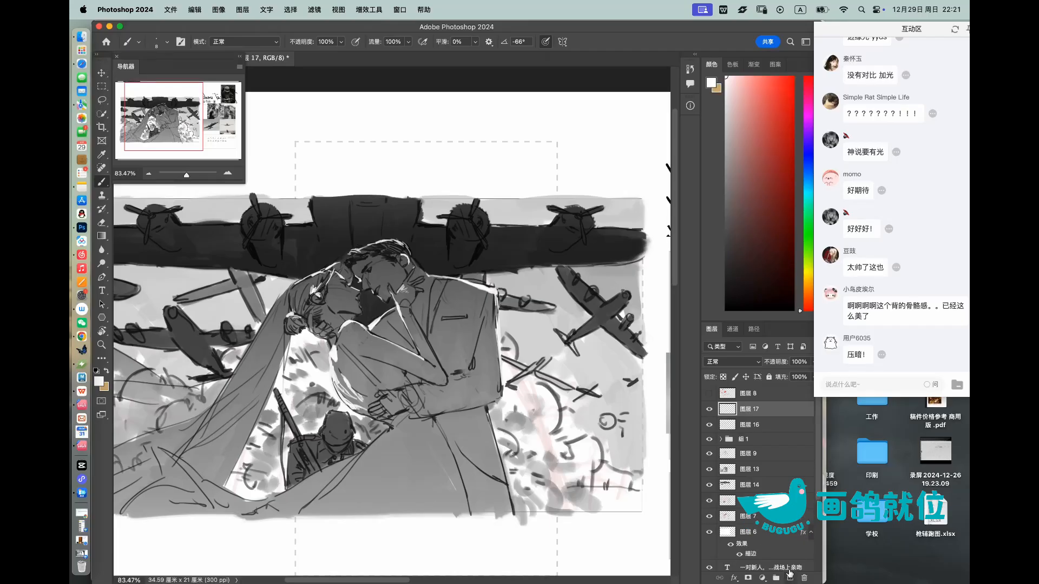
click(726, 251)
key(z)
drag(452, 287, 469, 289)
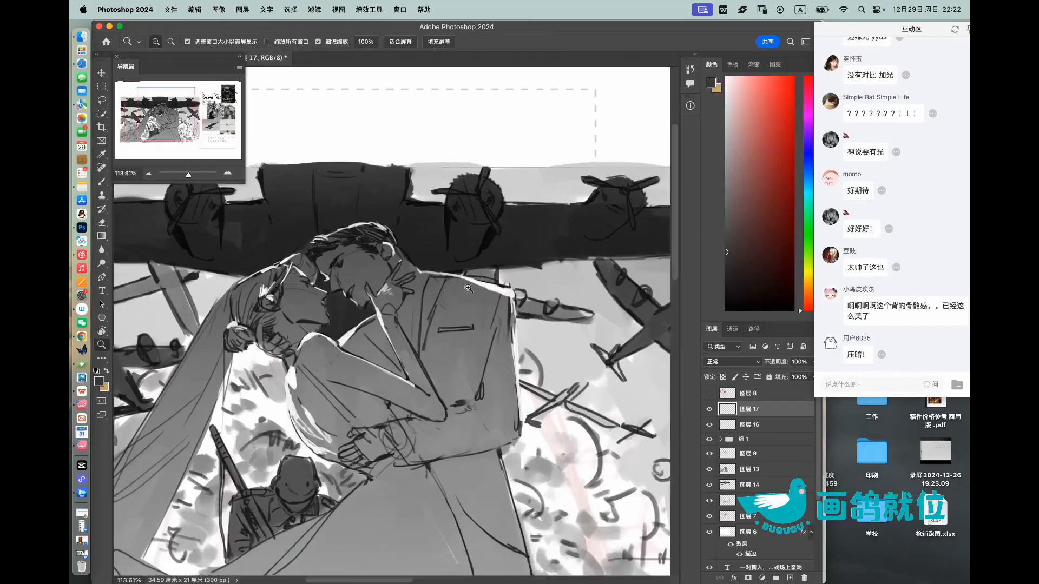
click(725, 283)
key(b)
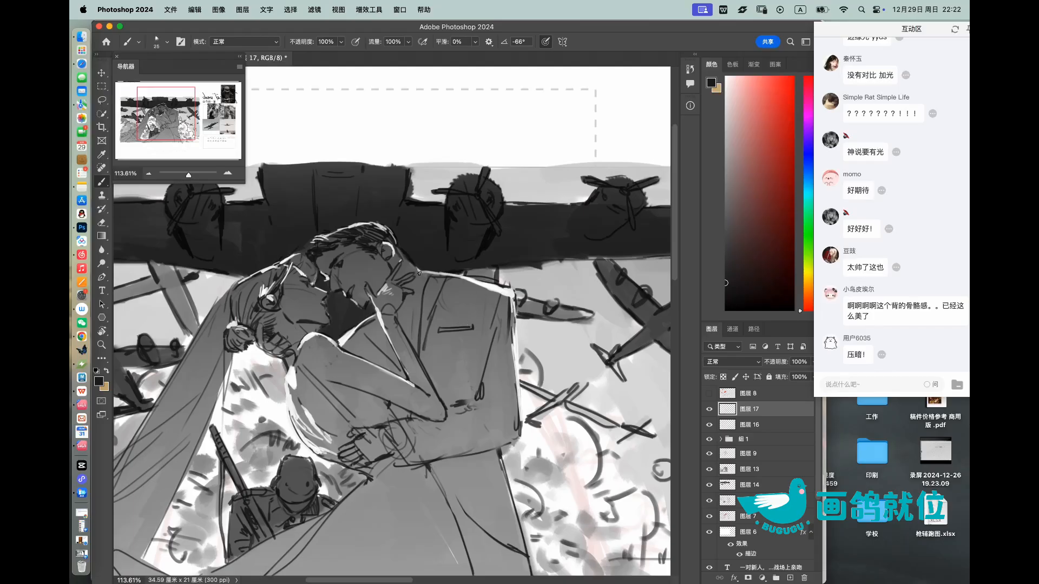
Step: Switch to pure black and block in the front panel of the man's jacket with broad strokes
drag(427, 276, 444, 277)
key(])
drag(734, 295, 698, 309)
key(])
mouse_move(441, 278)
mouse_down()
mouse_move(421, 362)
mouse_move(434, 339)
mouse_move(433, 377)
mouse_move(439, 336)
mouse_move(472, 333)
mouse_move(461, 371)
mouse_move(448, 375)
mouse_move(444, 350)
mouse_move(439, 361)
mouse_move(445, 399)
mouse_move(458, 397)
mouse_move(459, 375)
mouse_move(465, 392)
mouse_move(475, 388)
mouse_move(488, 321)
mouse_move(483, 337)
mouse_move(475, 313)
mouse_move(473, 376)
mouse_move(465, 313)
mouse_move(444, 327)
mouse_move(452, 282)
mouse_move(463, 297)
mouse_move(487, 292)
mouse_move(462, 301)
mouse_move(478, 311)
mouse_move(510, 307)
mouse_move(484, 395)
mouse_move(500, 350)
mouse_up()
key([)
key([)
key([)
key([)
key(])
key(])
key(])
key(])
key(])
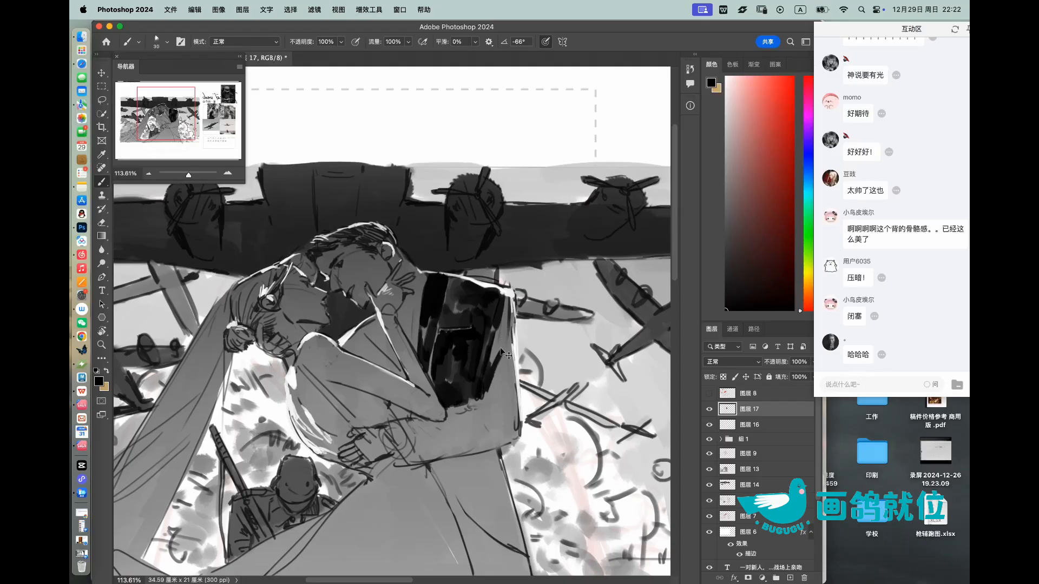
Step: Undo the latest jacket strokes and paint smaller black marks along the jacket's lower edge near the elbow
key(super+z)
key(super+z)
mouse_move(489, 389)
mouse_down()
mouse_move(503, 360)
mouse_move(484, 399)
mouse_up()
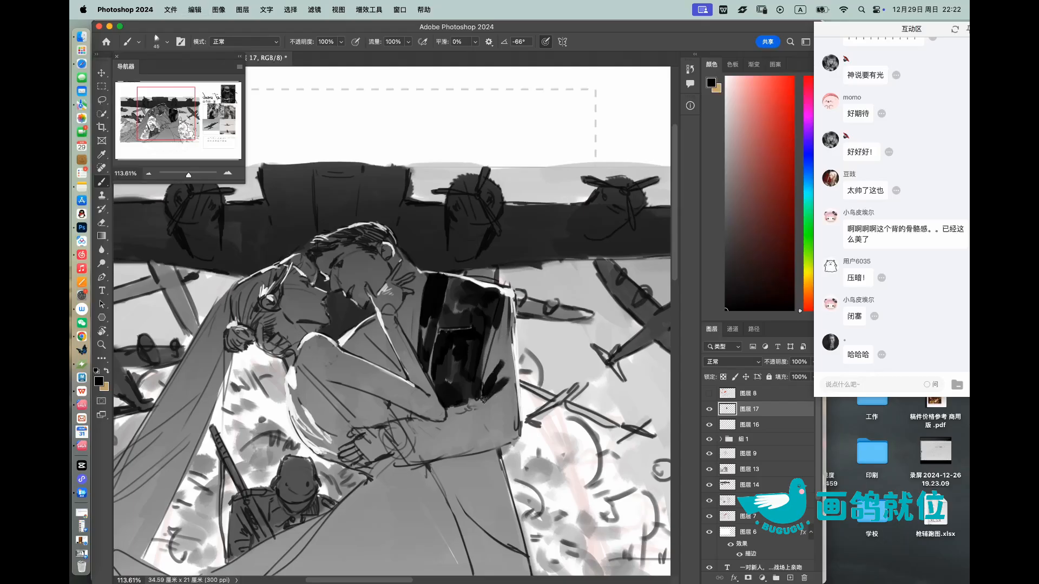
key(bracketleft)
key(bracketleft)
key(bracketleft)
key(super+z)
mouse_move(463, 405)
mouse_down()
mouse_move(478, 402)
mouse_move(468, 401)
mouse_up()
Step: Fill the man's sleeve and forearm with black down to the cuff at the bride's waist
key(super+space)
mouse_move(511, 327)
mouse_down()
mouse_move(489, 362)
mouse_move(494, 338)
mouse_move(491, 365)
mouse_move(511, 360)
mouse_move(515, 321)
mouse_move(515, 352)
mouse_move(512, 307)
mouse_move(521, 433)
mouse_move(523, 403)
mouse_move(489, 454)
mouse_up()
key(r)
mouse_move(517, 417)
mouse_down()
mouse_move(476, 422)
mouse_move(549, 355)
mouse_up()
mouse_move(549, 351)
mouse_down()
mouse_move(573, 346)
mouse_move(520, 332)
mouse_move(509, 362)
mouse_move(490, 373)
mouse_move(516, 375)
mouse_move(471, 389)
mouse_move(486, 367)
mouse_move(503, 364)
mouse_move(503, 378)
mouse_move(547, 352)
mouse_move(529, 368)
mouse_move(525, 333)
mouse_up()
Step: Pick a dark grey and add fold strokes over the black on the man's sleeve and elbow
click(726, 235)
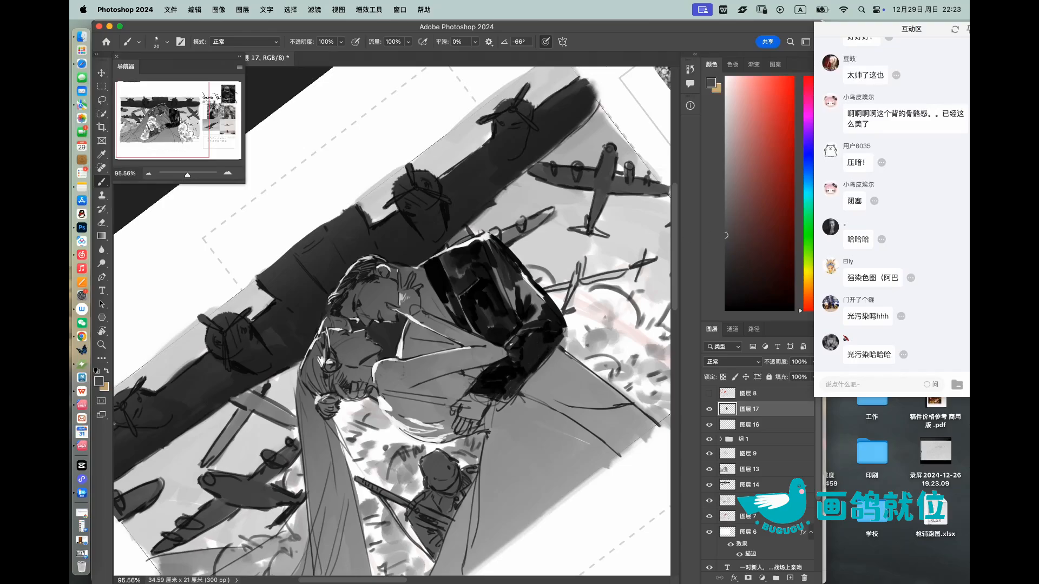
drag(517, 340, 522, 346)
drag(544, 325, 498, 319)
drag(514, 281, 527, 348)
alt+click(524, 351)
Step: With a larger black brush, fill the man's chest above the bride's arm and the upper part of his trousers
key(])
mouse_move(435, 350)
mouse_down()
mouse_move(434, 361)
mouse_move(458, 365)
mouse_move(446, 343)
mouse_move(466, 372)
mouse_up()
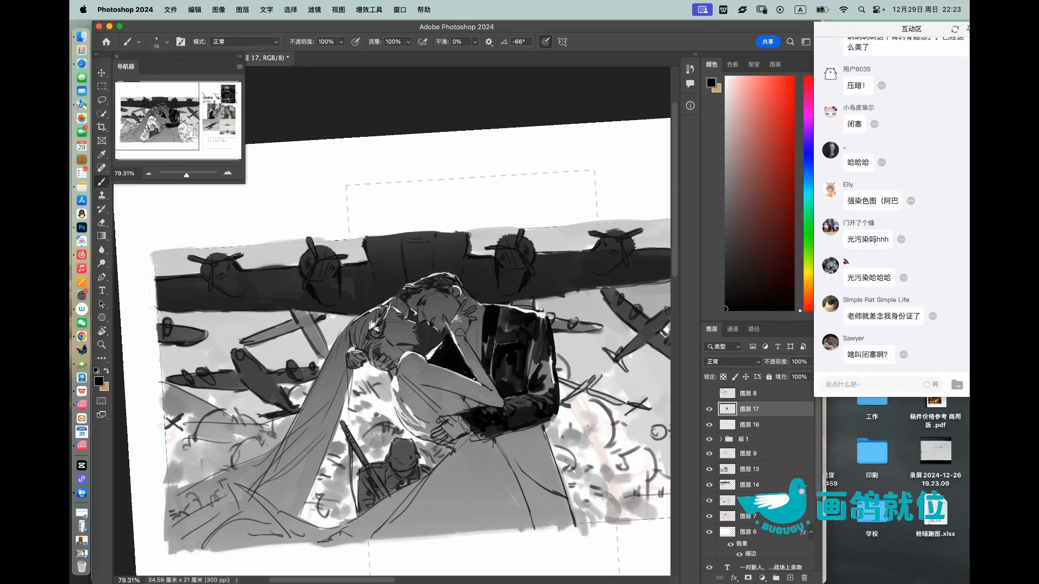
mouse_move(519, 433)
mouse_down()
mouse_move(481, 433)
mouse_move(541, 434)
mouse_move(503, 454)
mouse_move(555, 484)
mouse_move(560, 462)
mouse_move(540, 428)
mouse_move(533, 457)
mouse_move(511, 432)
mouse_move(495, 437)
mouse_move(532, 421)
mouse_move(519, 431)
mouse_move(530, 441)
mouse_move(541, 426)
mouse_move(564, 488)
mouse_up()
key(bracketright)
key(bracketright)
key(bracketright)
key([)
key([)
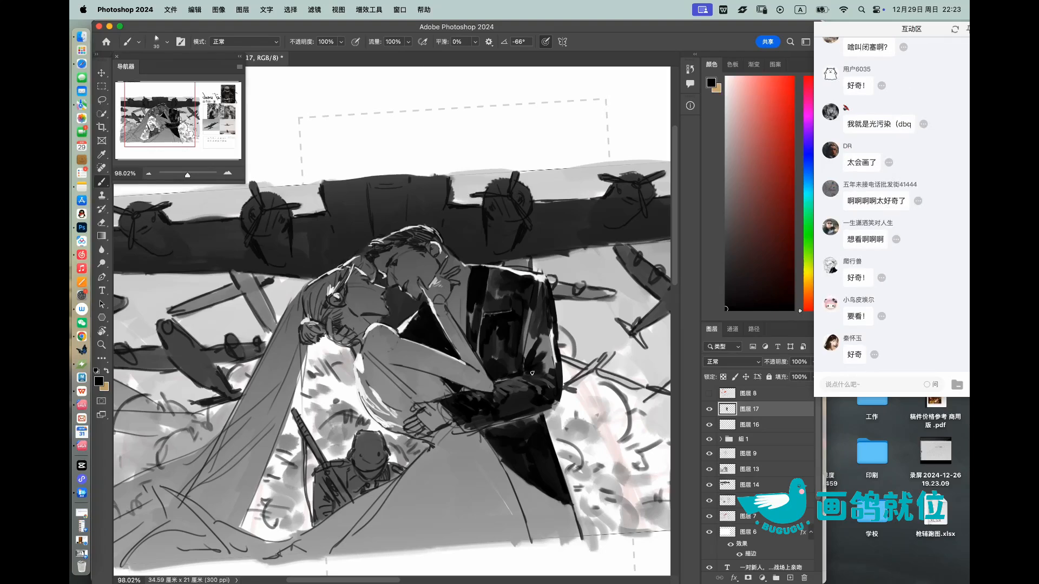
Step: Touch up the outer sleeve, undo the thin trouser-edge stroke, and fill the trouser leg with black to the hem
mouse_move(561, 349)
mouse_down()
mouse_move(527, 344)
mouse_move(559, 332)
mouse_up()
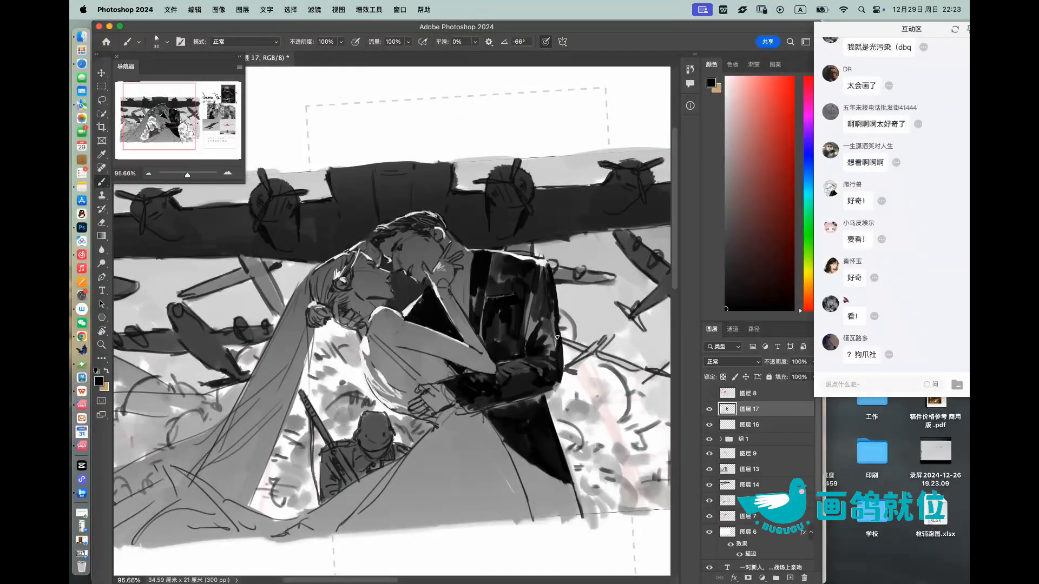
drag(566, 343, 533, 357)
drag(557, 408, 587, 406)
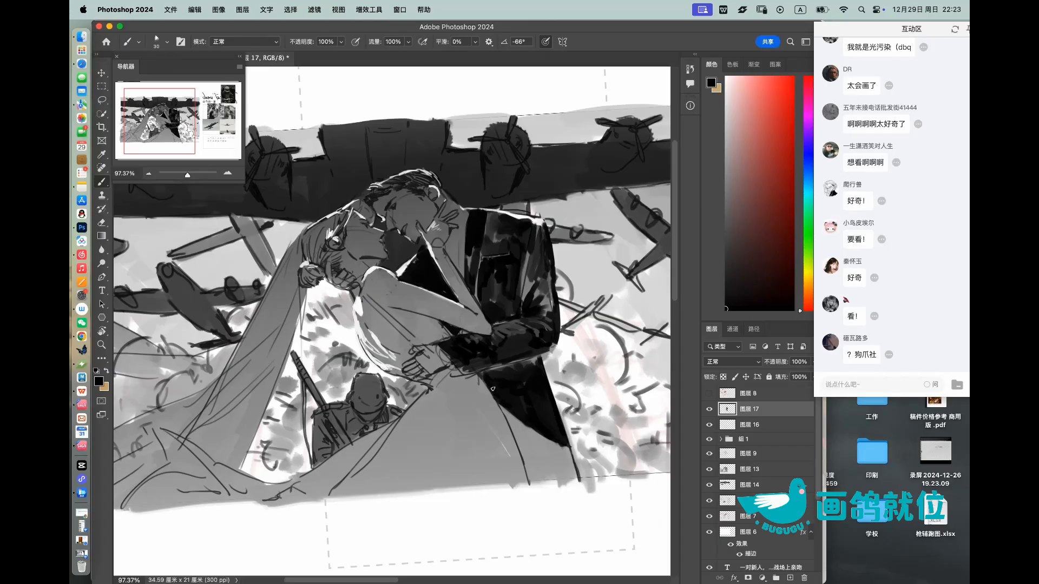
drag(512, 417, 528, 474)
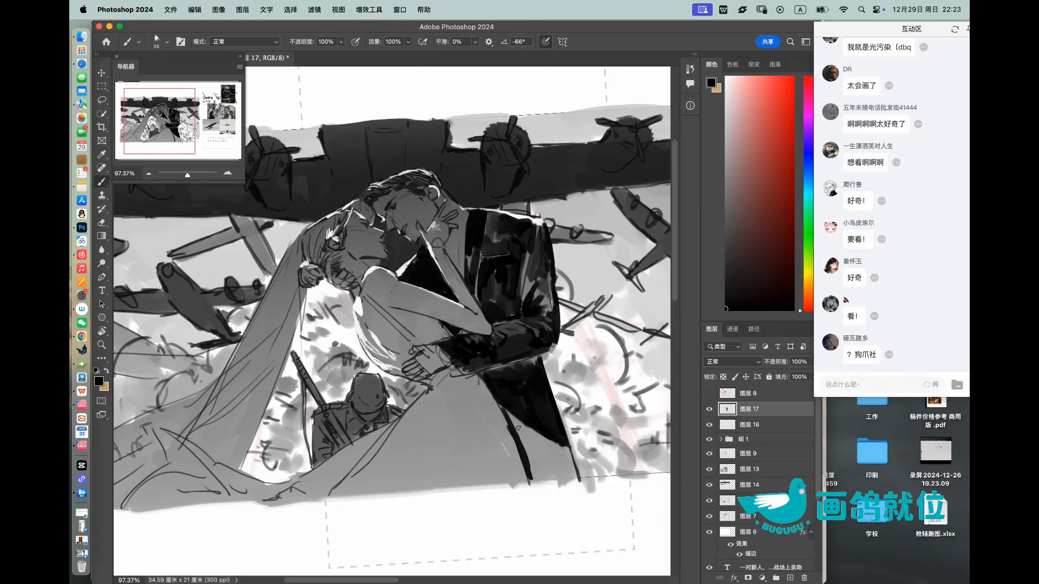
key(super+z)
mouse_move(504, 411)
mouse_down()
mouse_move(530, 470)
mouse_move(525, 450)
mouse_move(536, 475)
mouse_move(546, 470)
mouse_move(516, 425)
mouse_move(543, 442)
mouse_move(556, 475)
mouse_move(569, 455)
mouse_move(510, 390)
mouse_move(588, 409)
mouse_move(584, 433)
mouse_move(568, 383)
mouse_up()
Step: Straighten the rotated view and flip the canvas horizontally back to its original orientation
key(r)
key(Escape)
key(z)
drag(537, 330, 465, 337)
drag(522, 321, 542, 336)
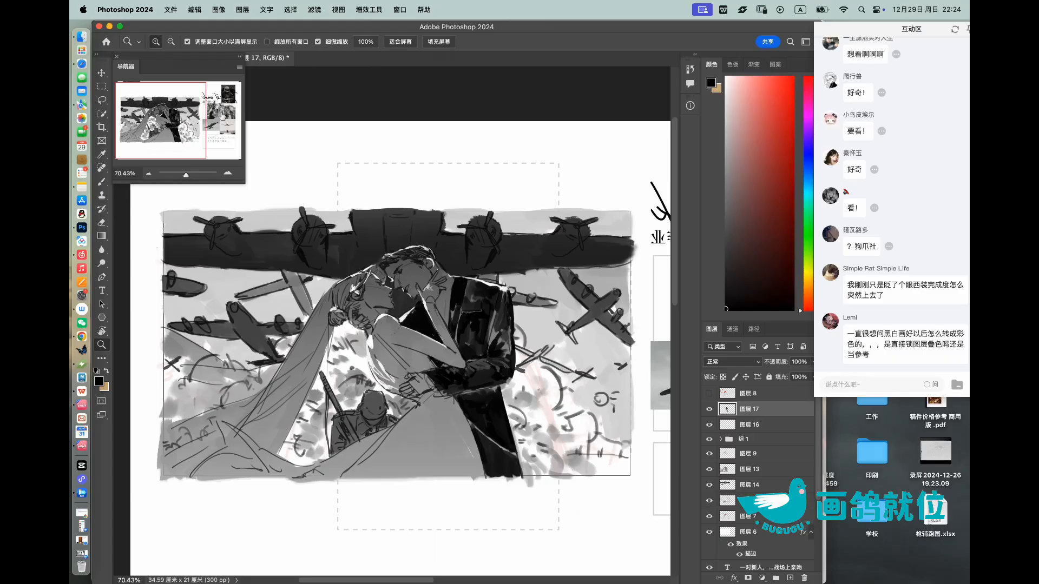
click(218, 10)
mouse_move(259, 110)
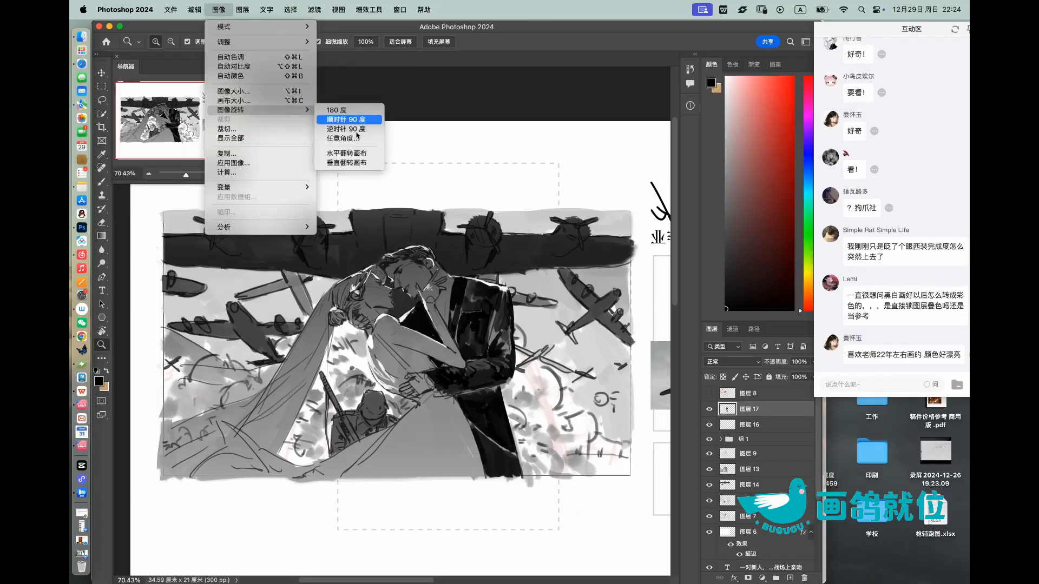
click(353, 154)
drag(543, 290, 414, 290)
drag(479, 317, 518, 318)
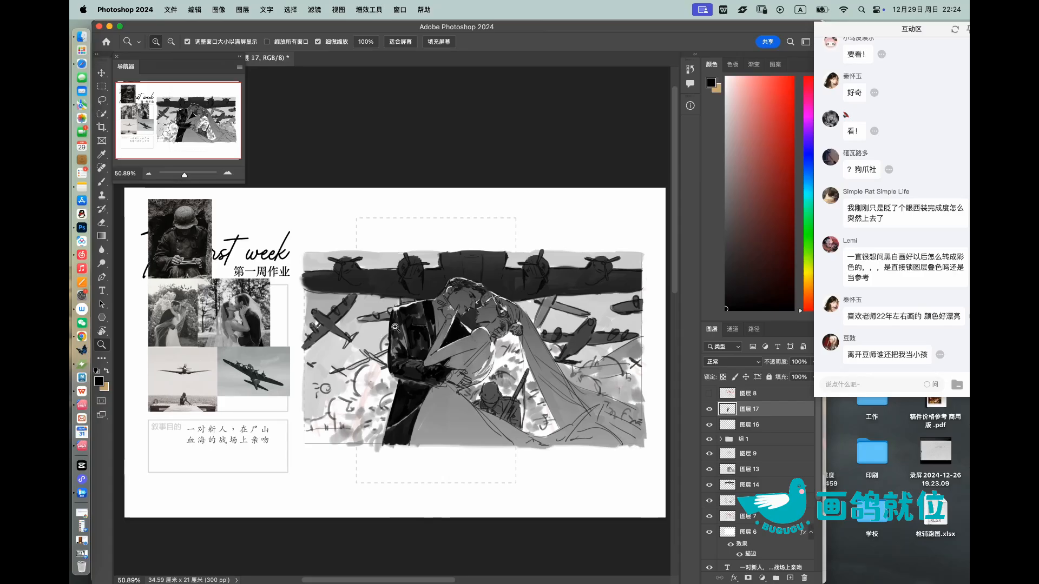
Step: Show the red composition markings on 图层 8 over the greyscale draft for comparison and hide them again
click(709, 394)
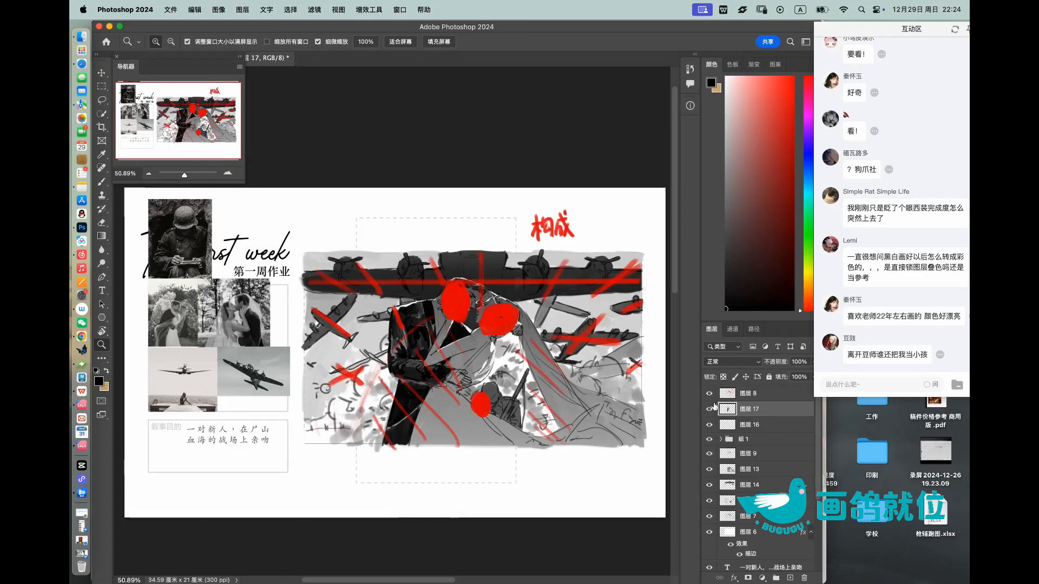
click(709, 395)
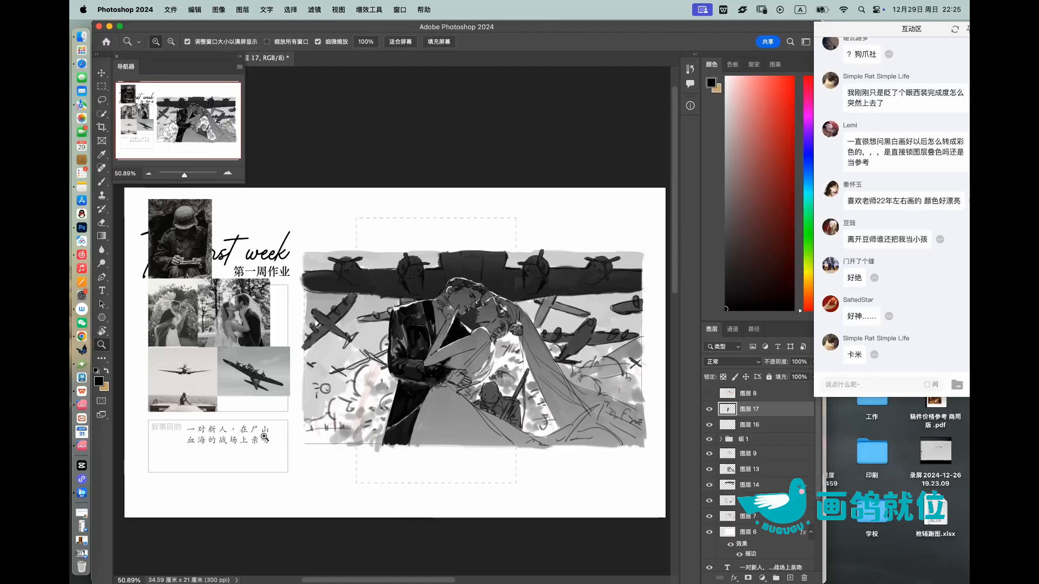
drag(485, 297, 464, 261)
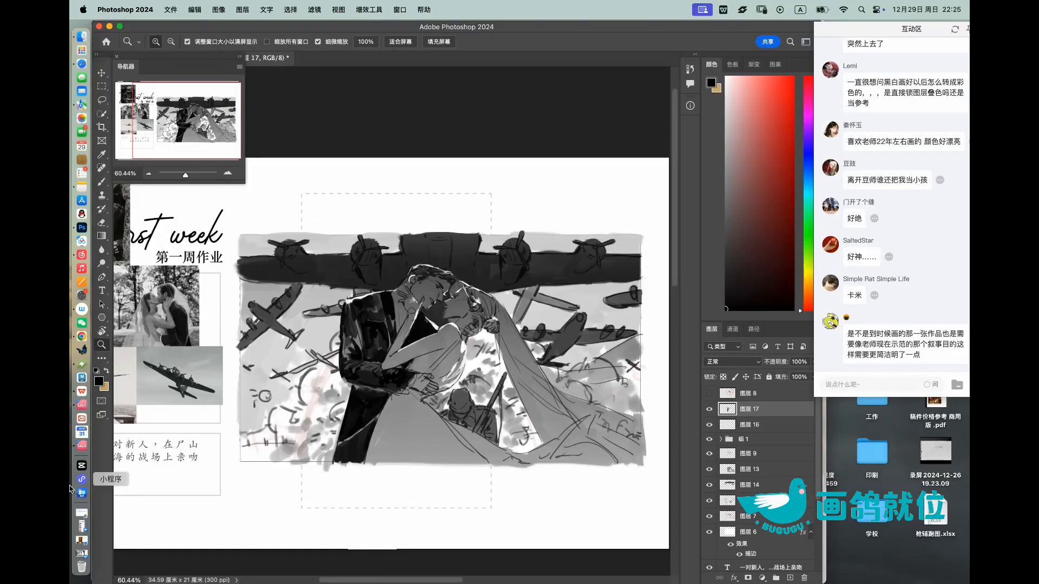
Step: Switch to WPS Office and advance 第二节.pptx to the Chapter2-5 slide about using Pinterest
click(83, 394)
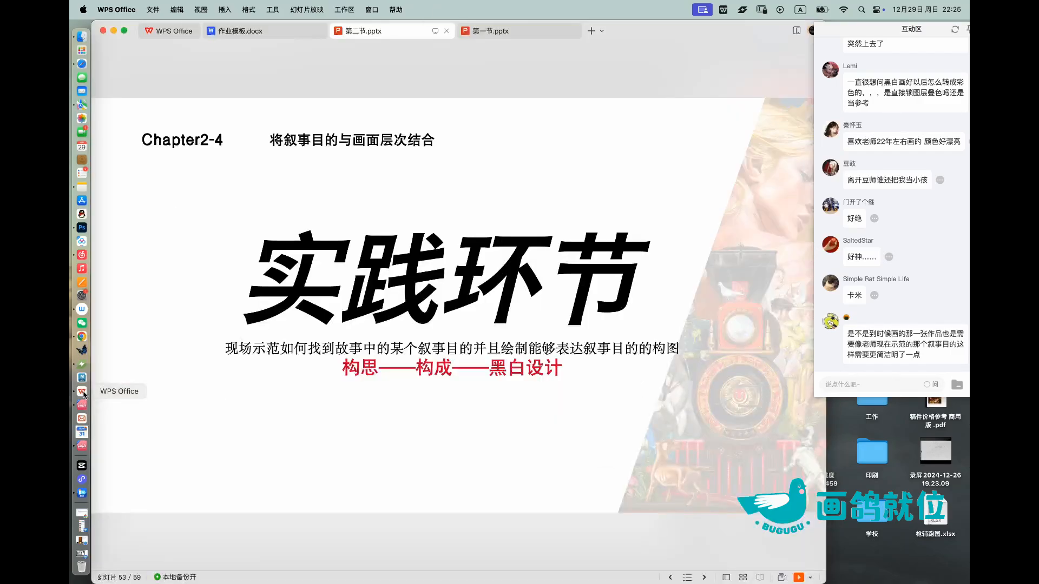
scroll(422, 184, down, 1)
scroll(423, 193, down, 1)
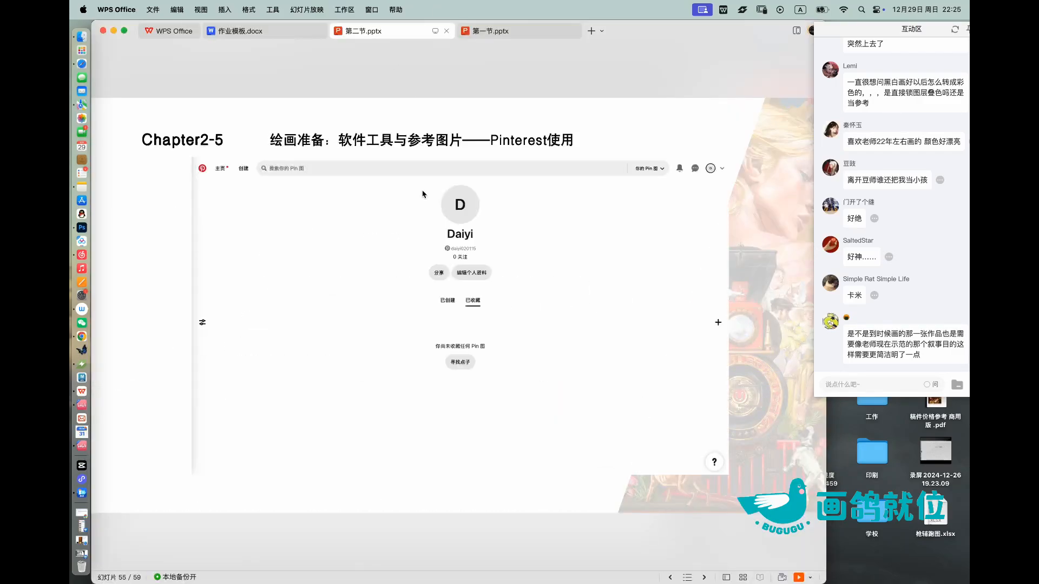
Step: Advance 第二节.pptx to the Chapter1-2 homework slide 故事与草稿 and review the audience questions in the live chat
scroll(423, 194, down, 4)
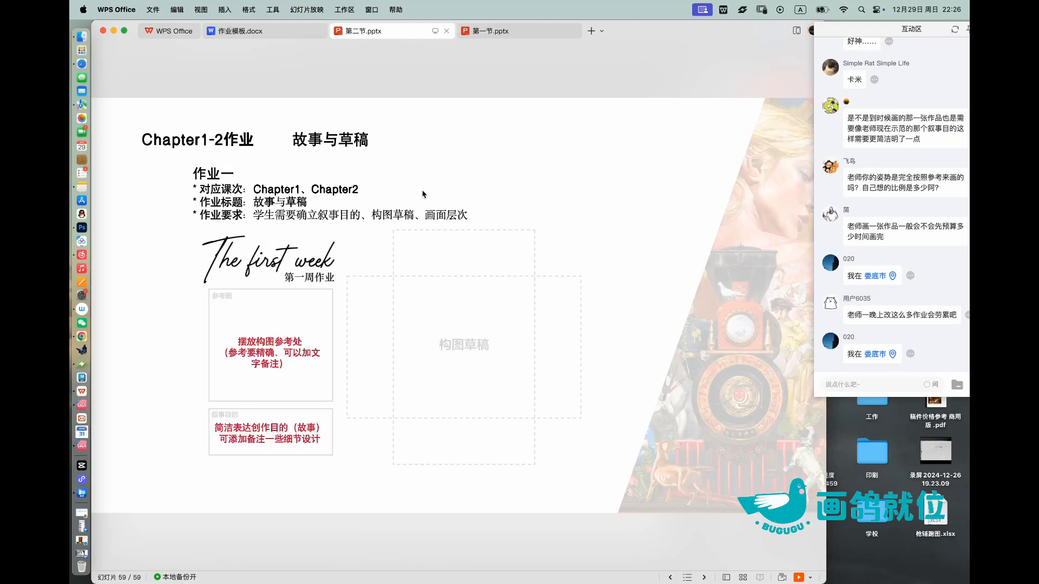
scroll(889, 210, up, 5)
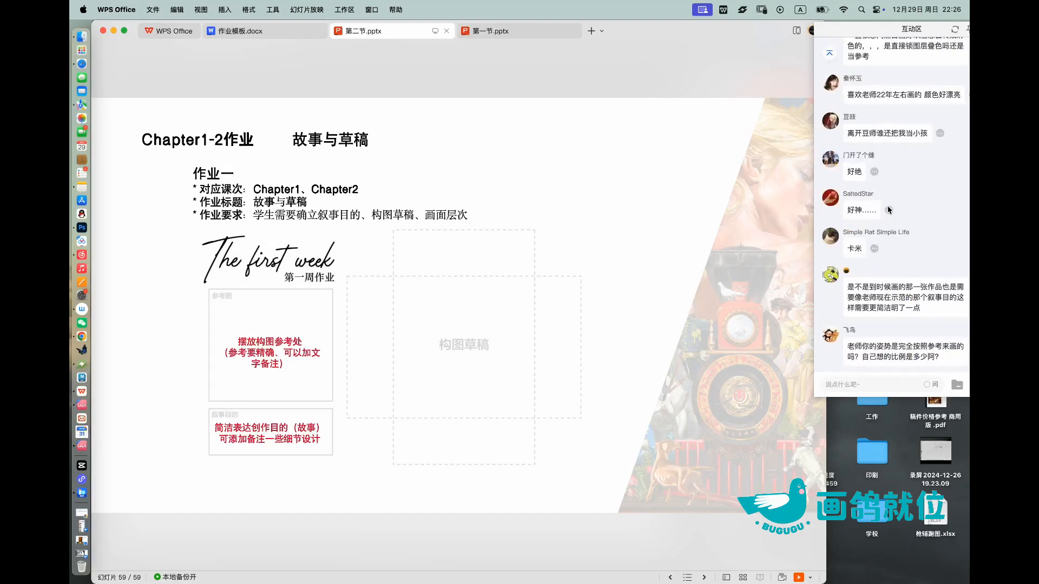
scroll(888, 210, down, 2)
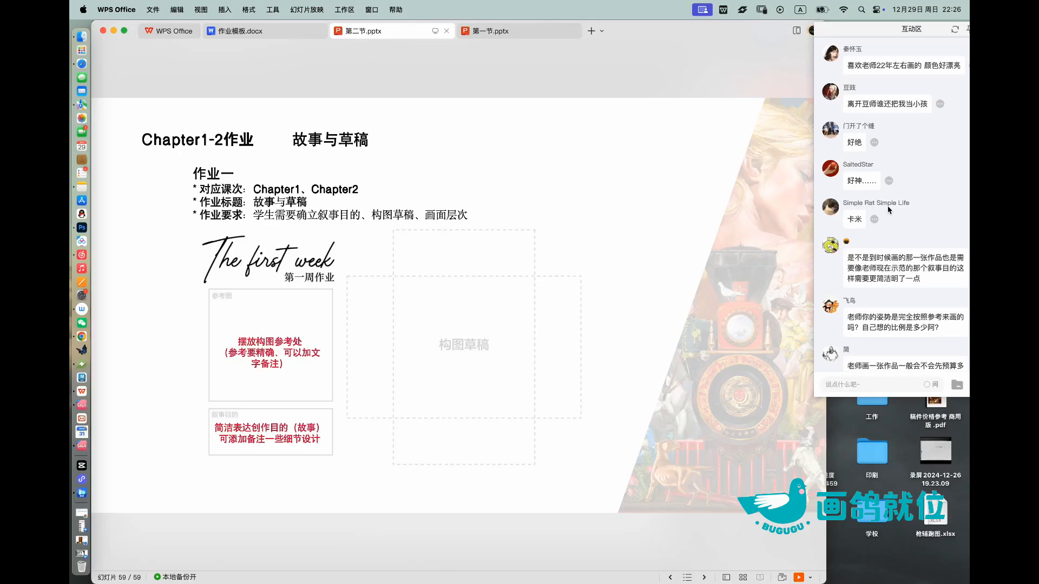
Step: Switch to Photoshop and examine the reference photos and the 叙事目的 text beside the battlefield draft at closer range
click(82, 228)
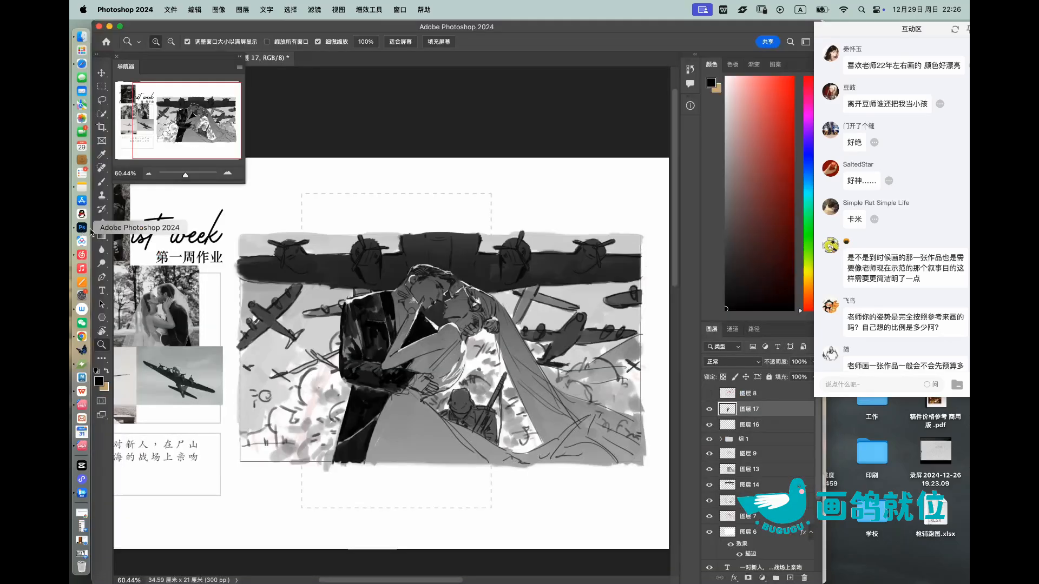
scroll(395, 283, left, 3)
drag(242, 412, 281, 411)
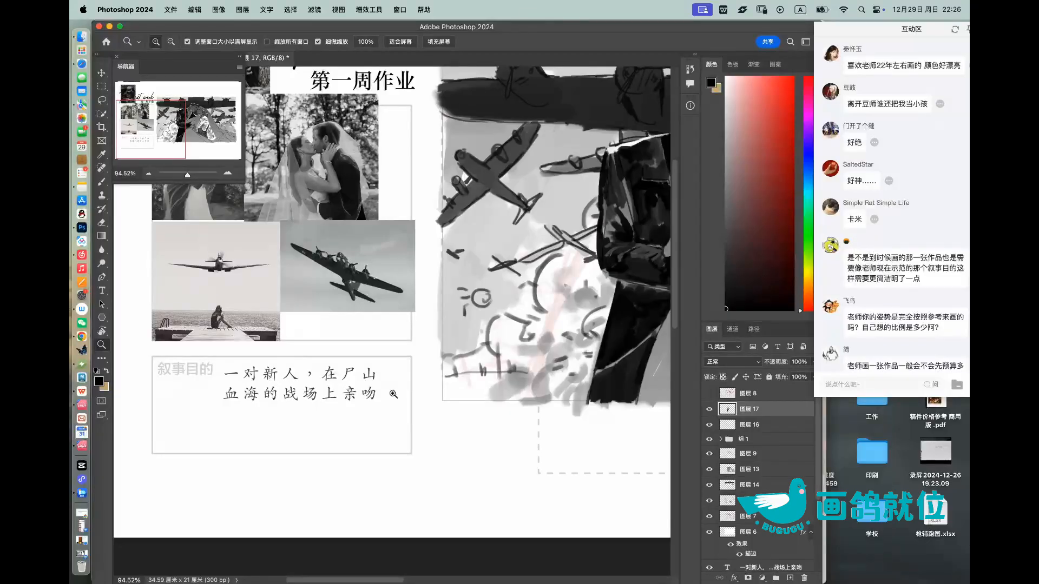
Step: Switch to WPS Office, shift its window aside, bring up the 鹅直播 broadcast window, and open the options for ending the live stream
click(81, 393)
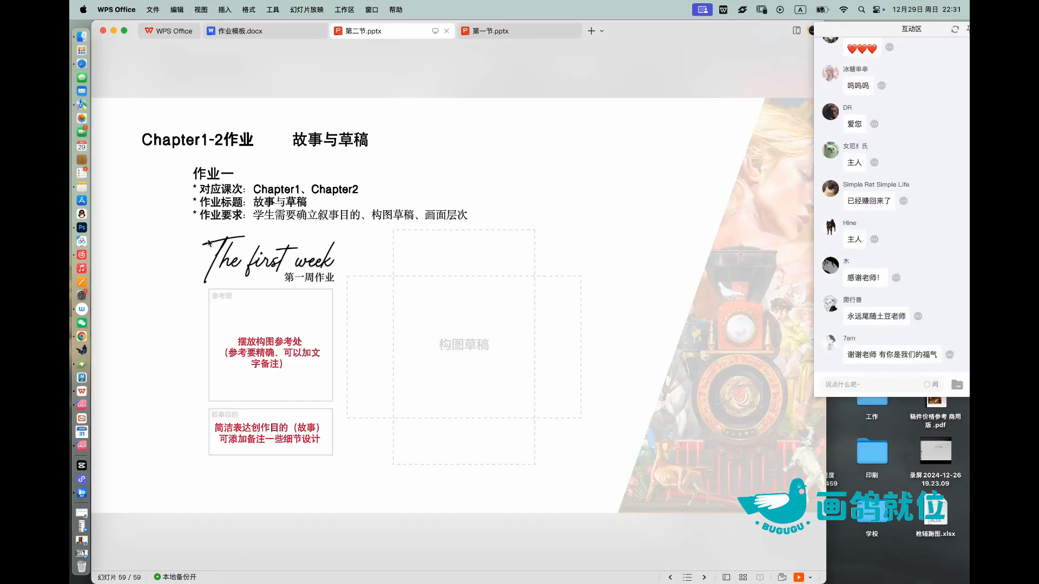
click(86, 495)
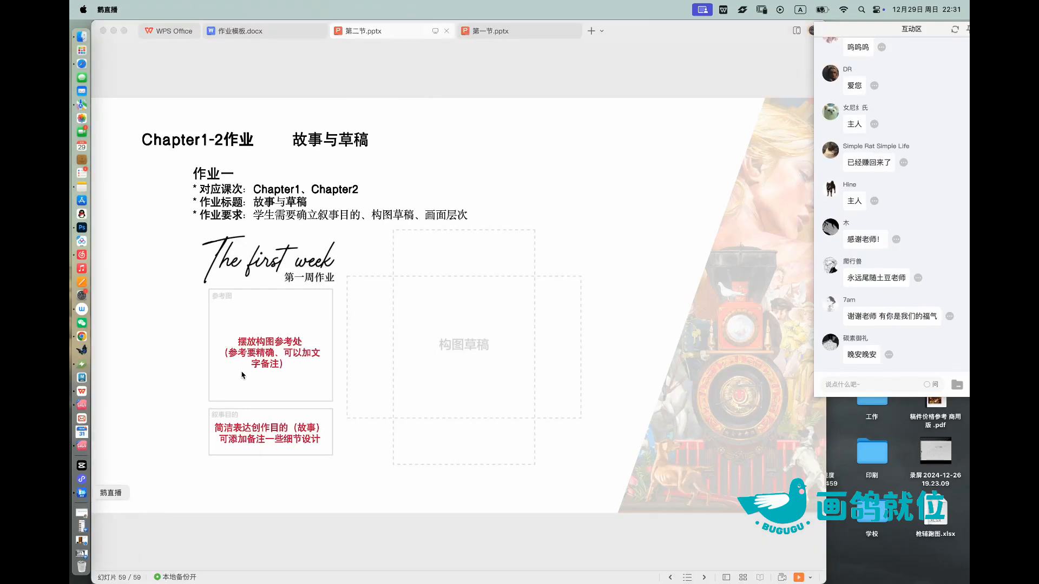
drag(635, 33, 678, 138)
click(83, 494)
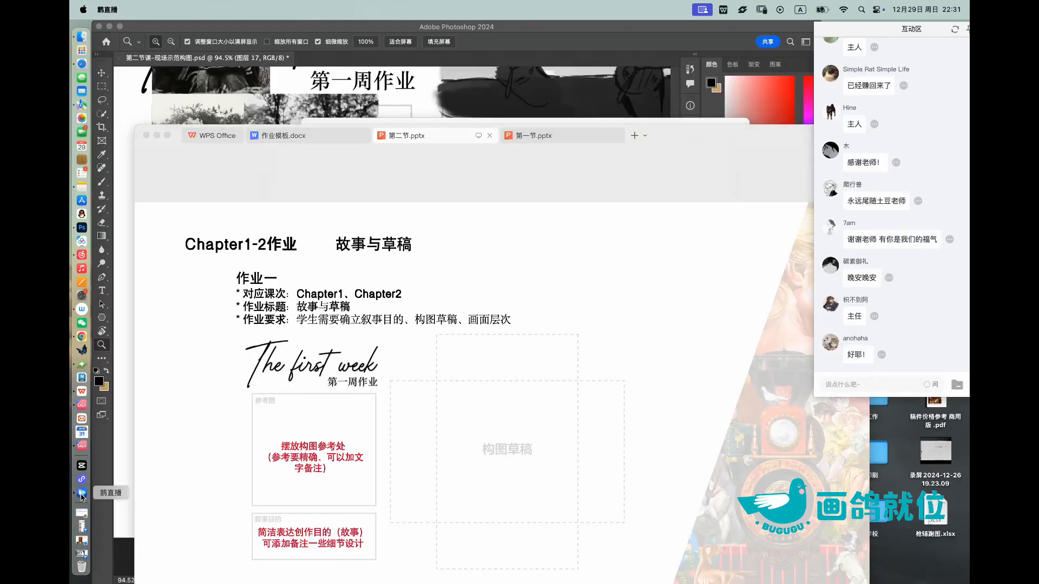
click(86, 555)
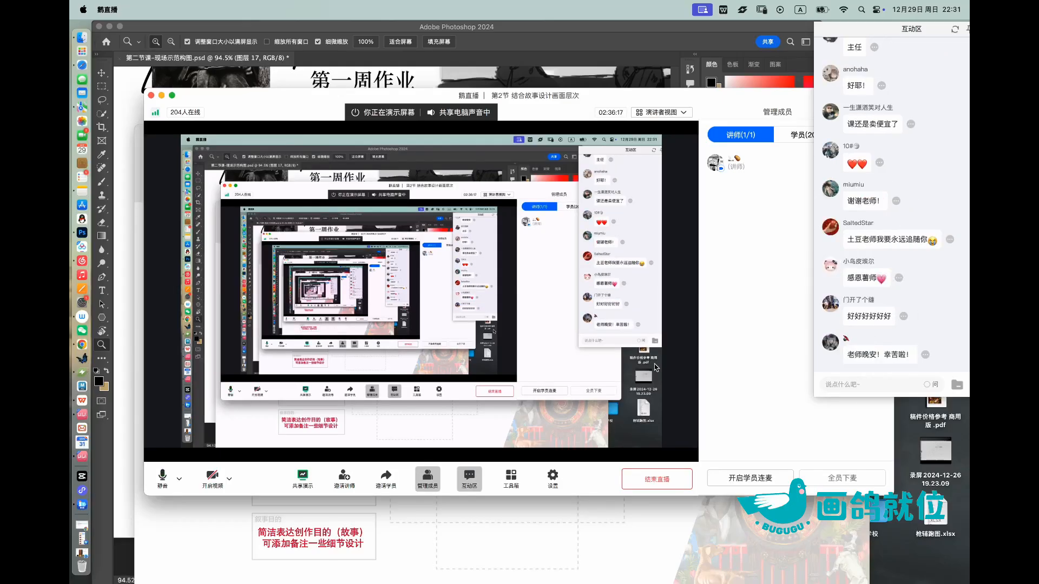
click(668, 482)
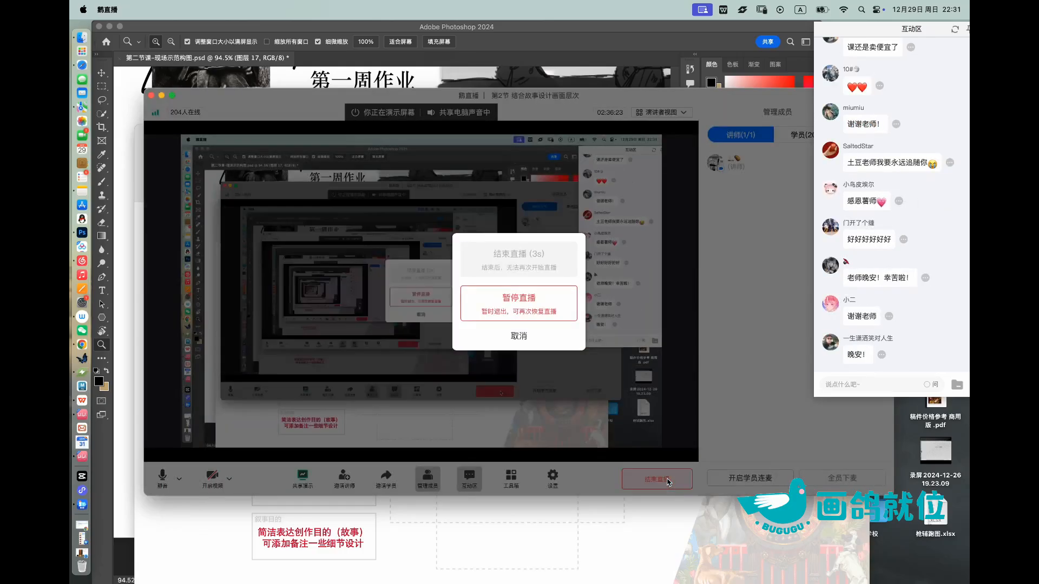